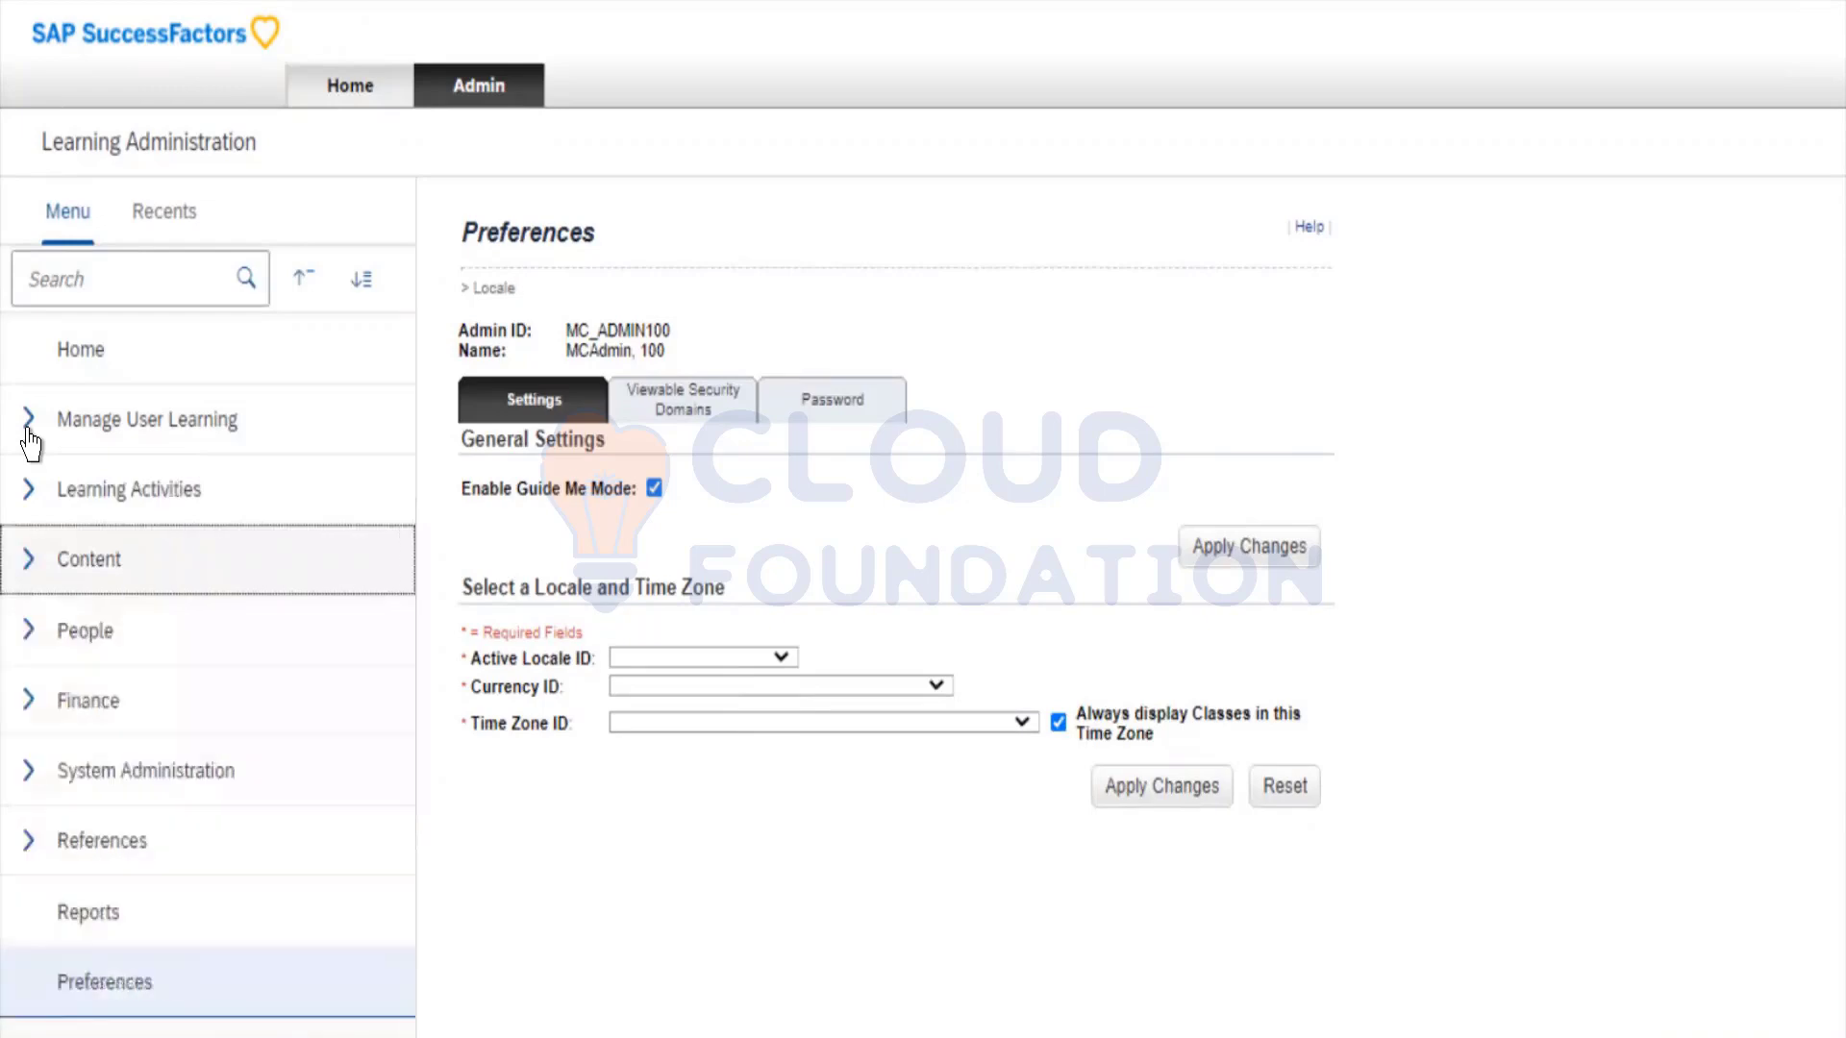
Look through the entries under the Content and Learning Activities sections of the administration menu.
key(Right)
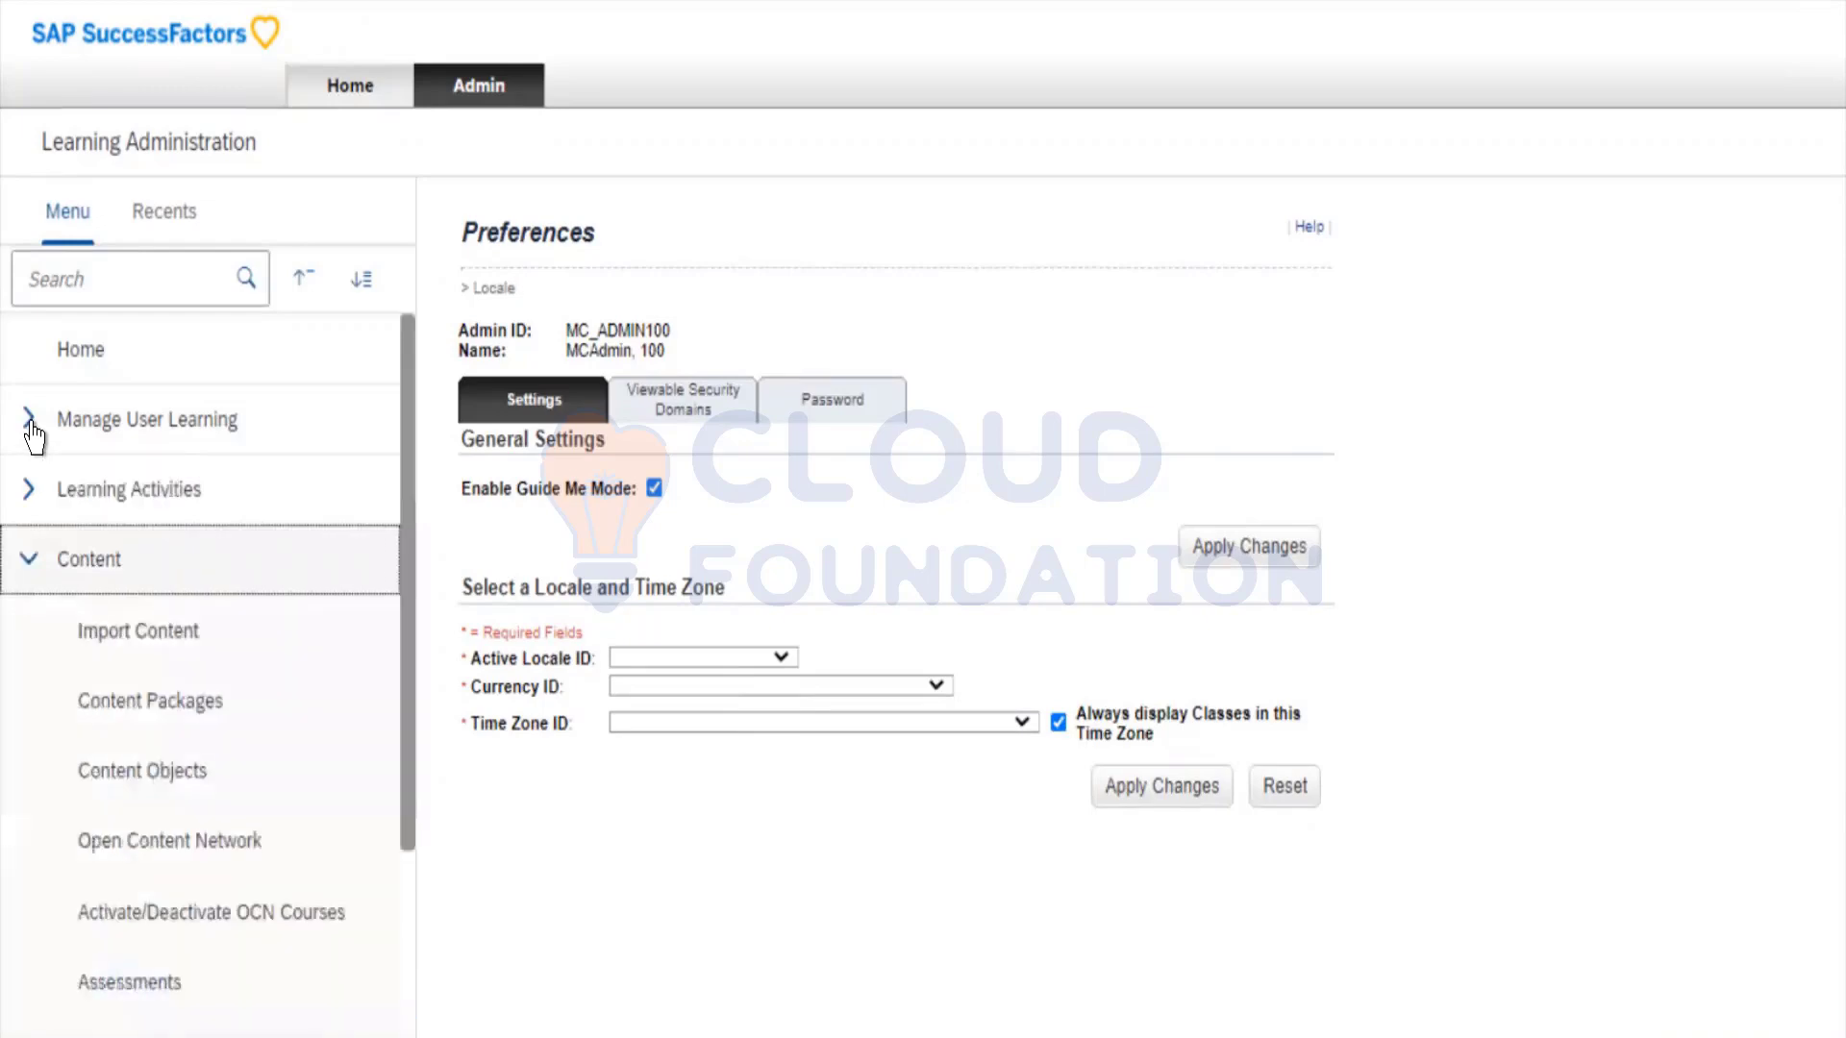
key(Left)
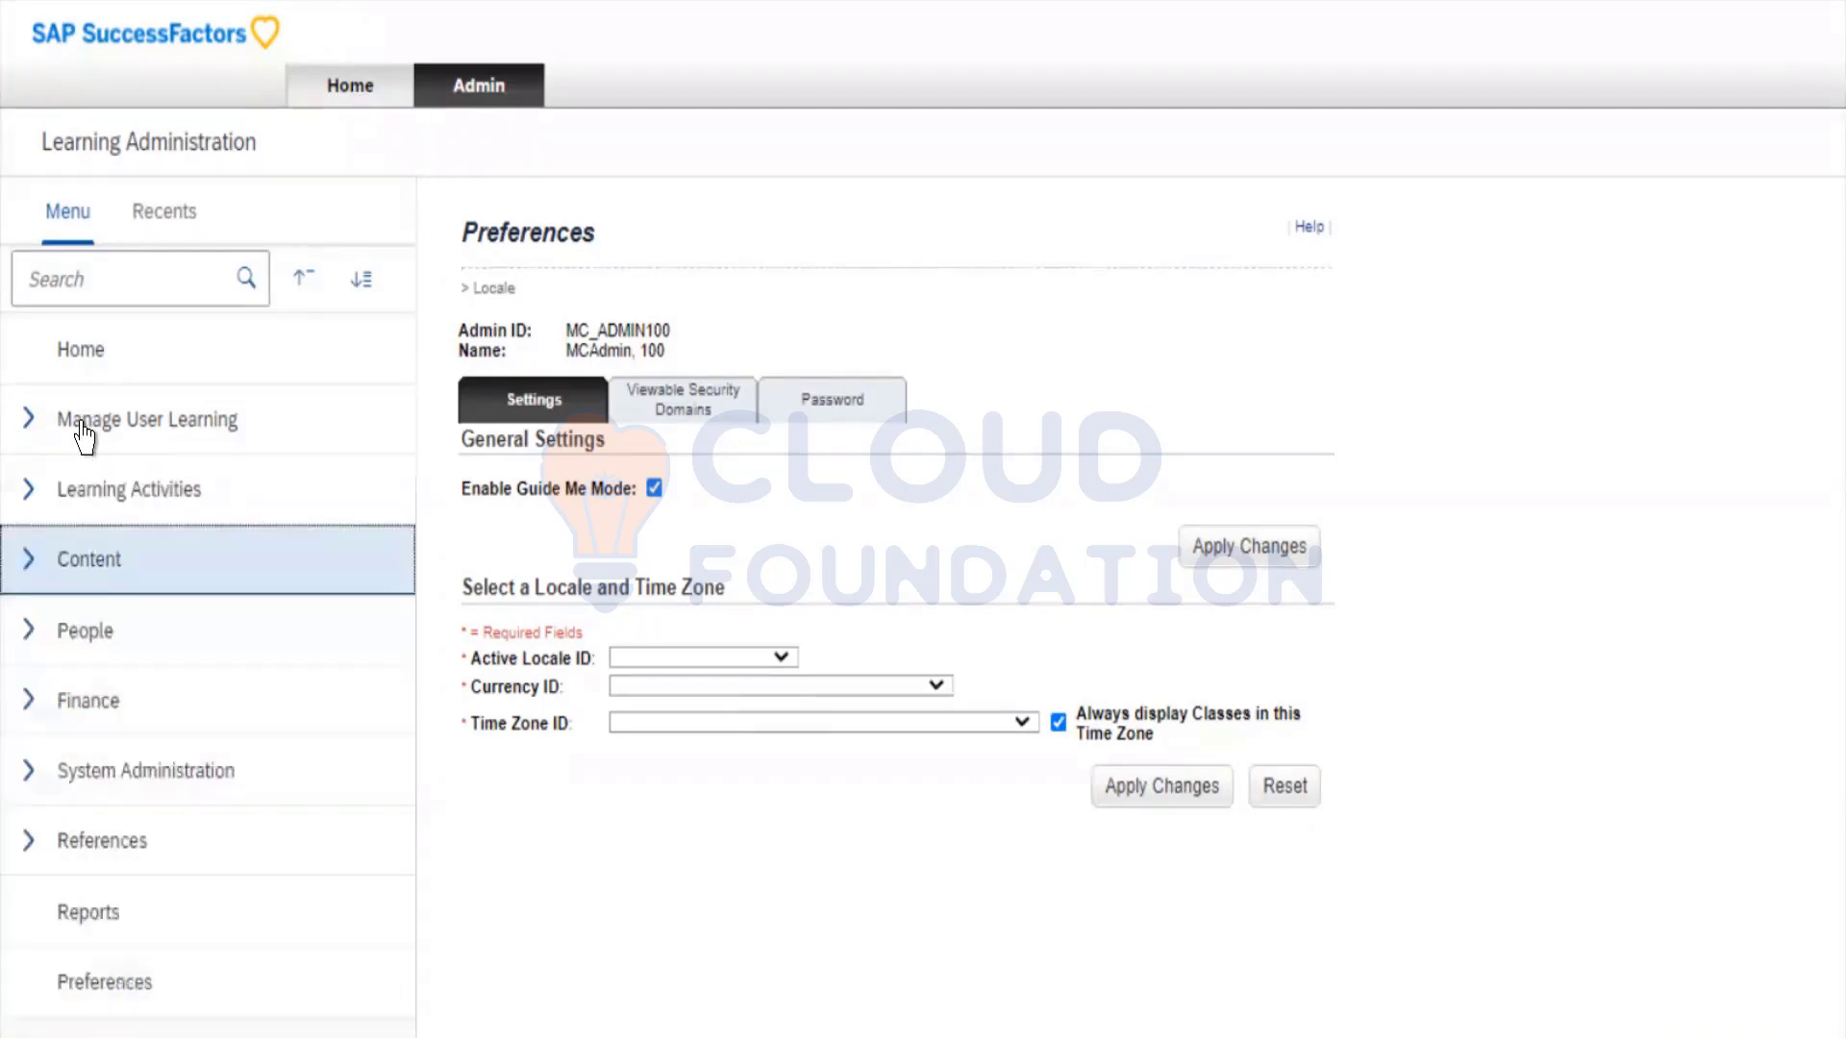
key(Right)
key(Up)
key(Right)
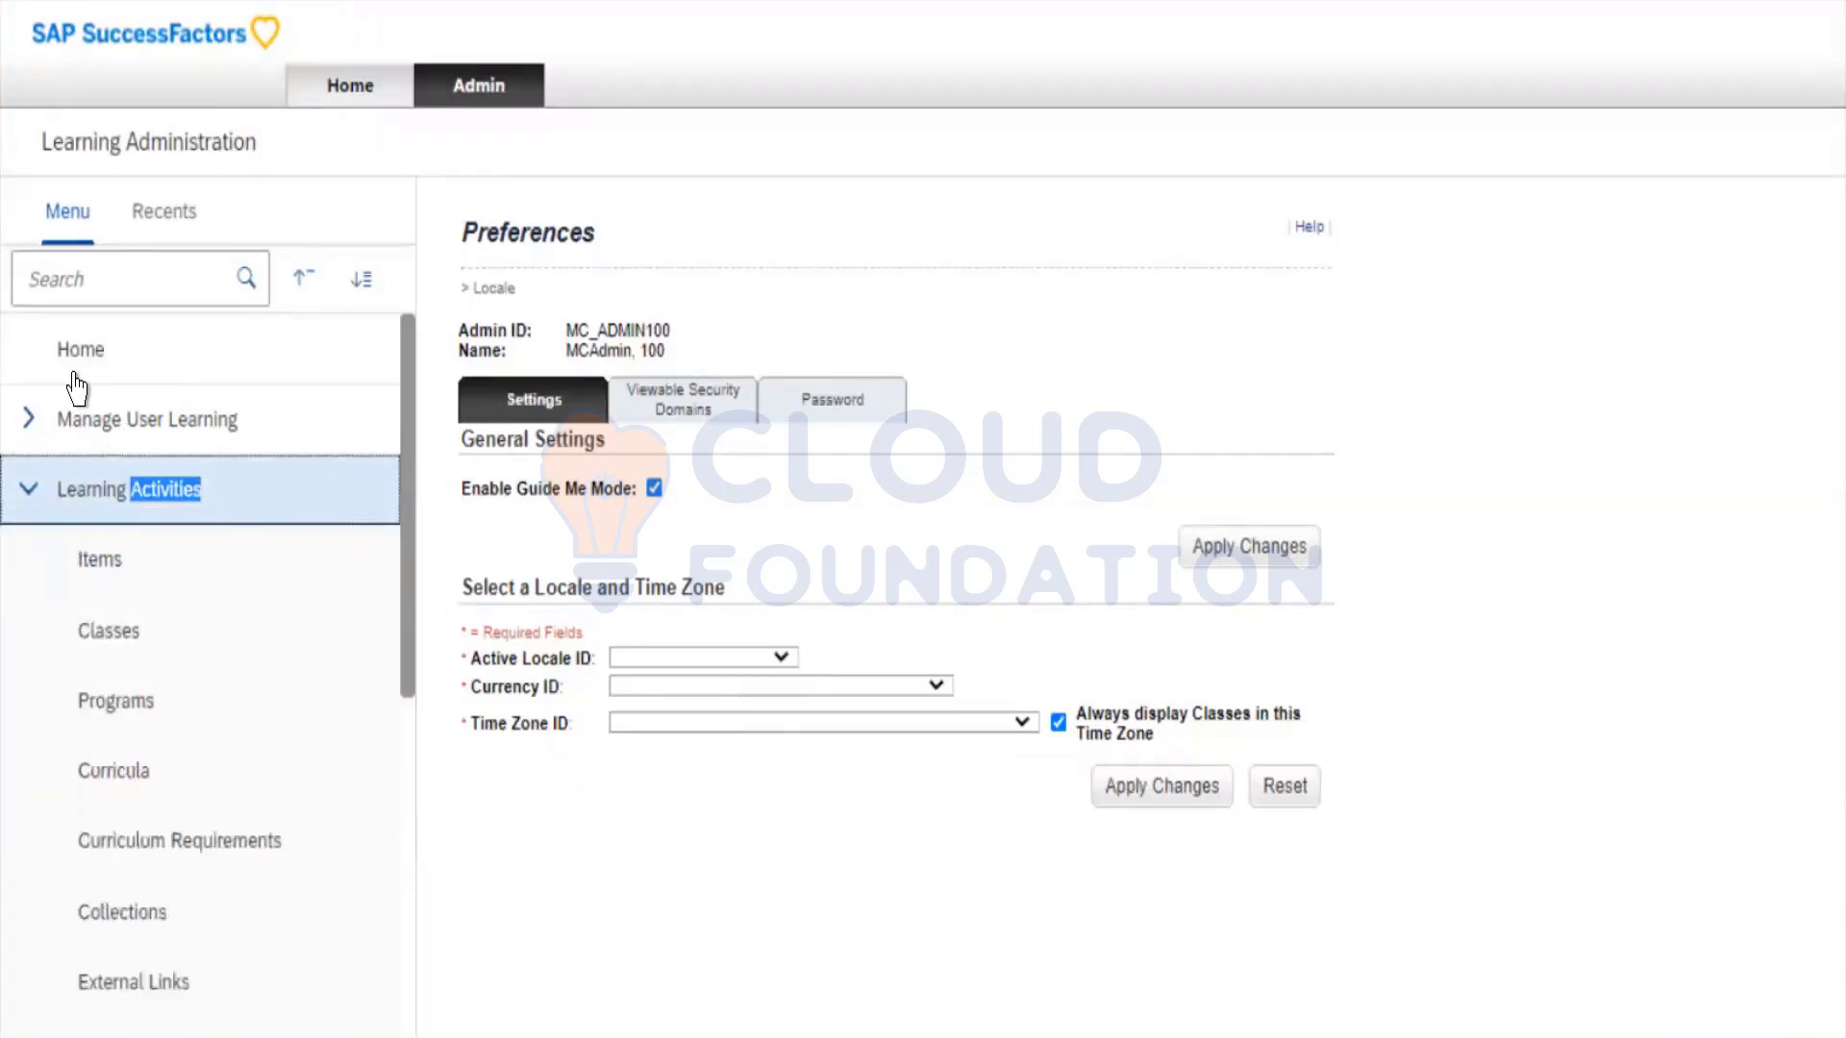
key(Left)
key(Right)
key(Left)
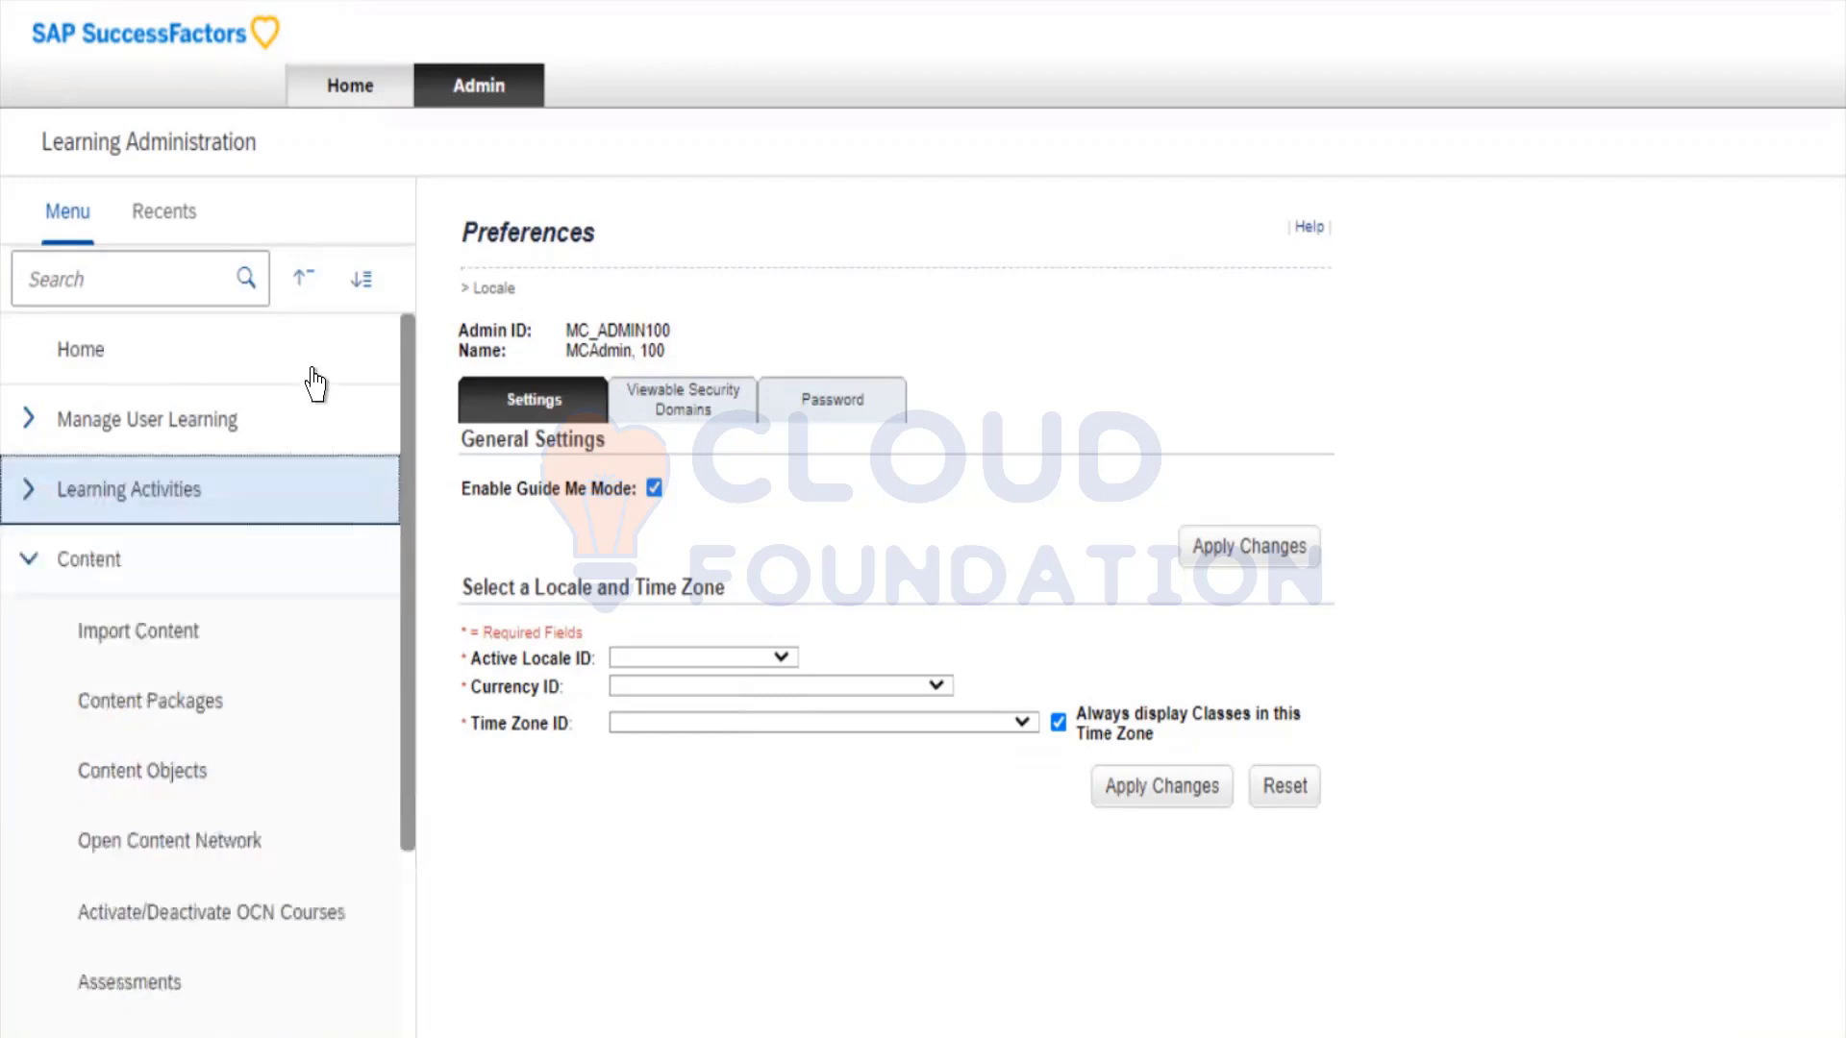
Expand Learning Activities and Manage User Learning, and review the functions listed under Manage User Learning.
key(Right)
key(Up)
key(Right)
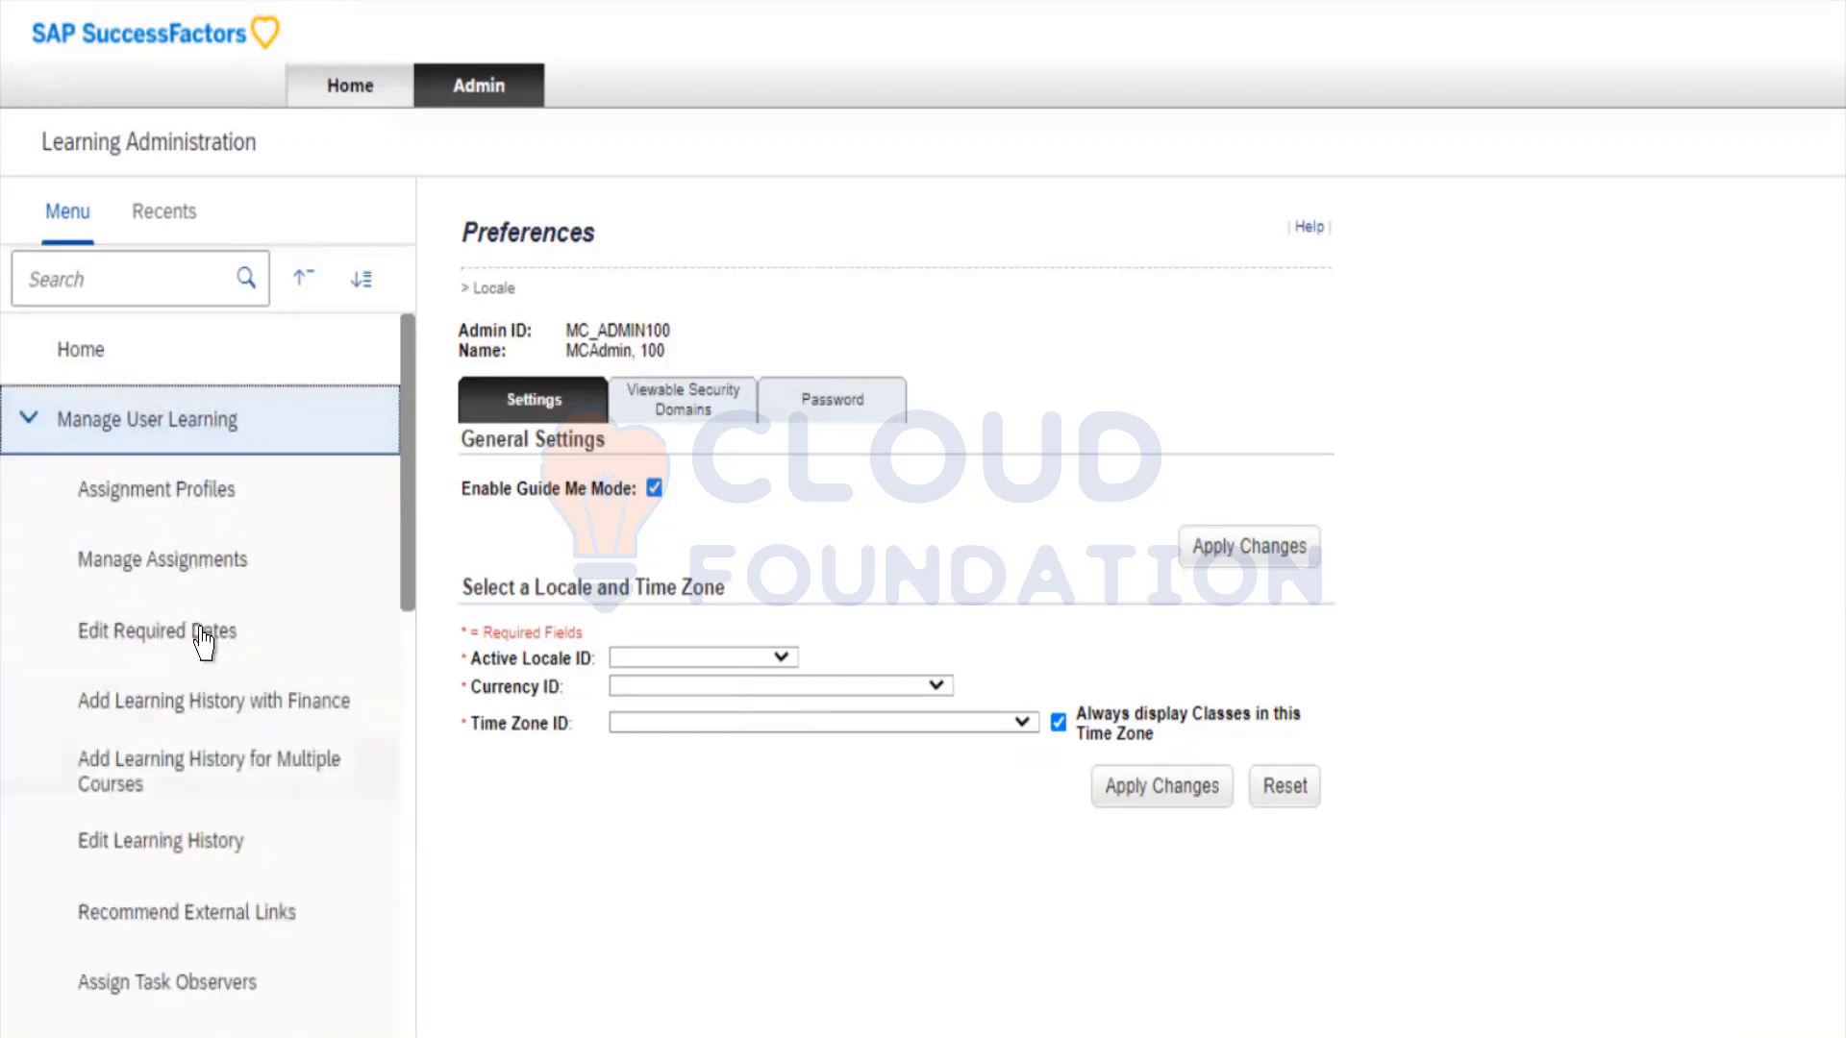
scroll(203, 642, down, 2)
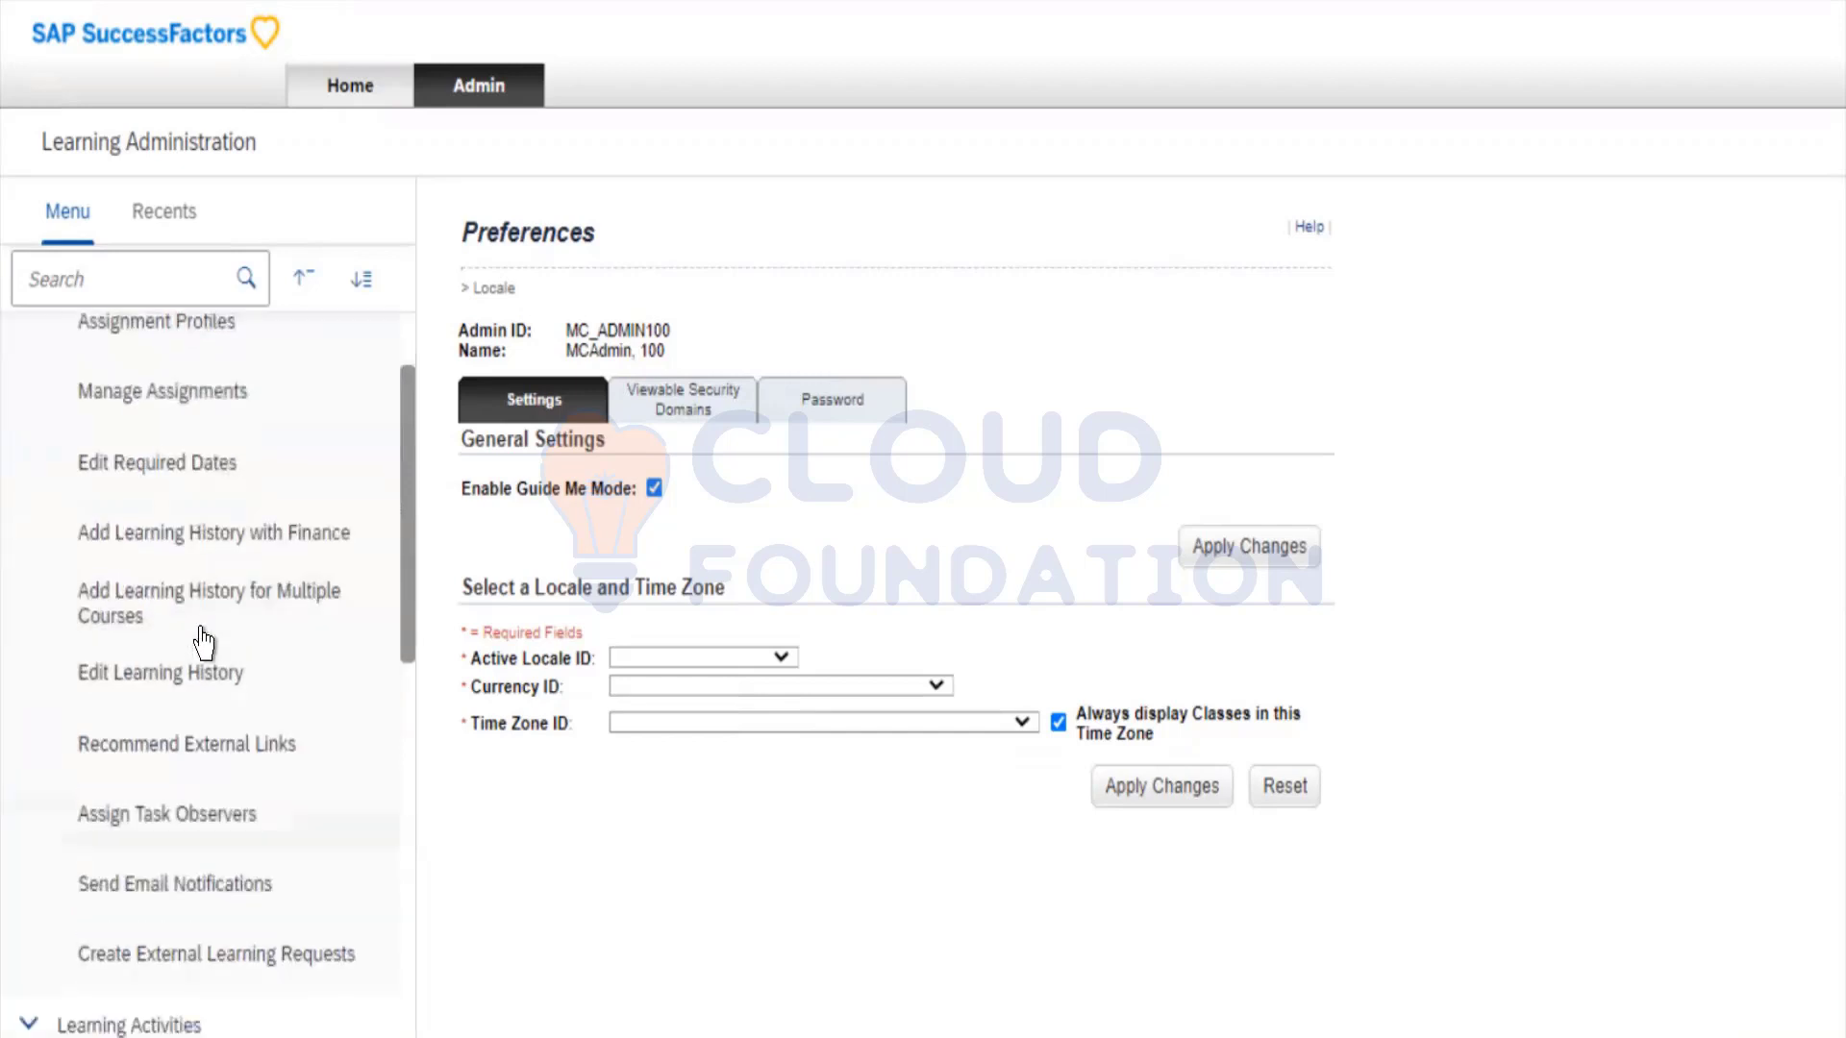
scroll(204, 642, up, 2)
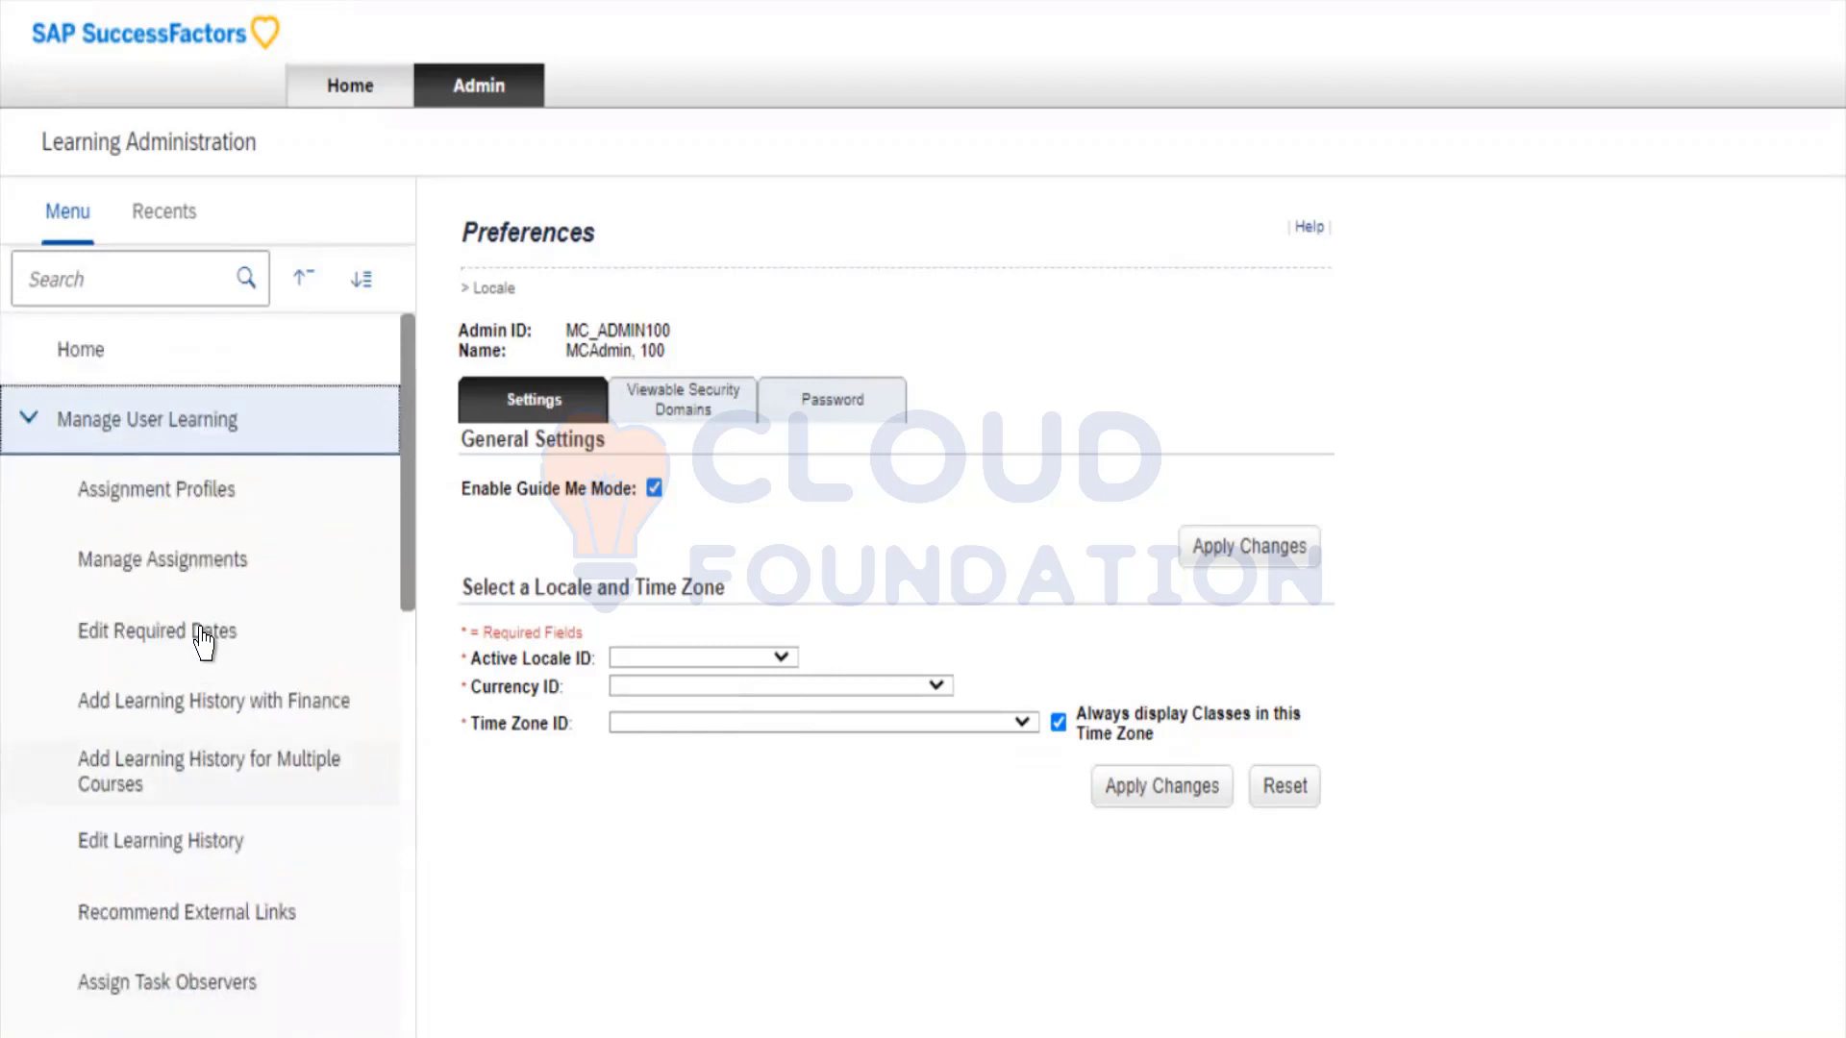
click(221, 413)
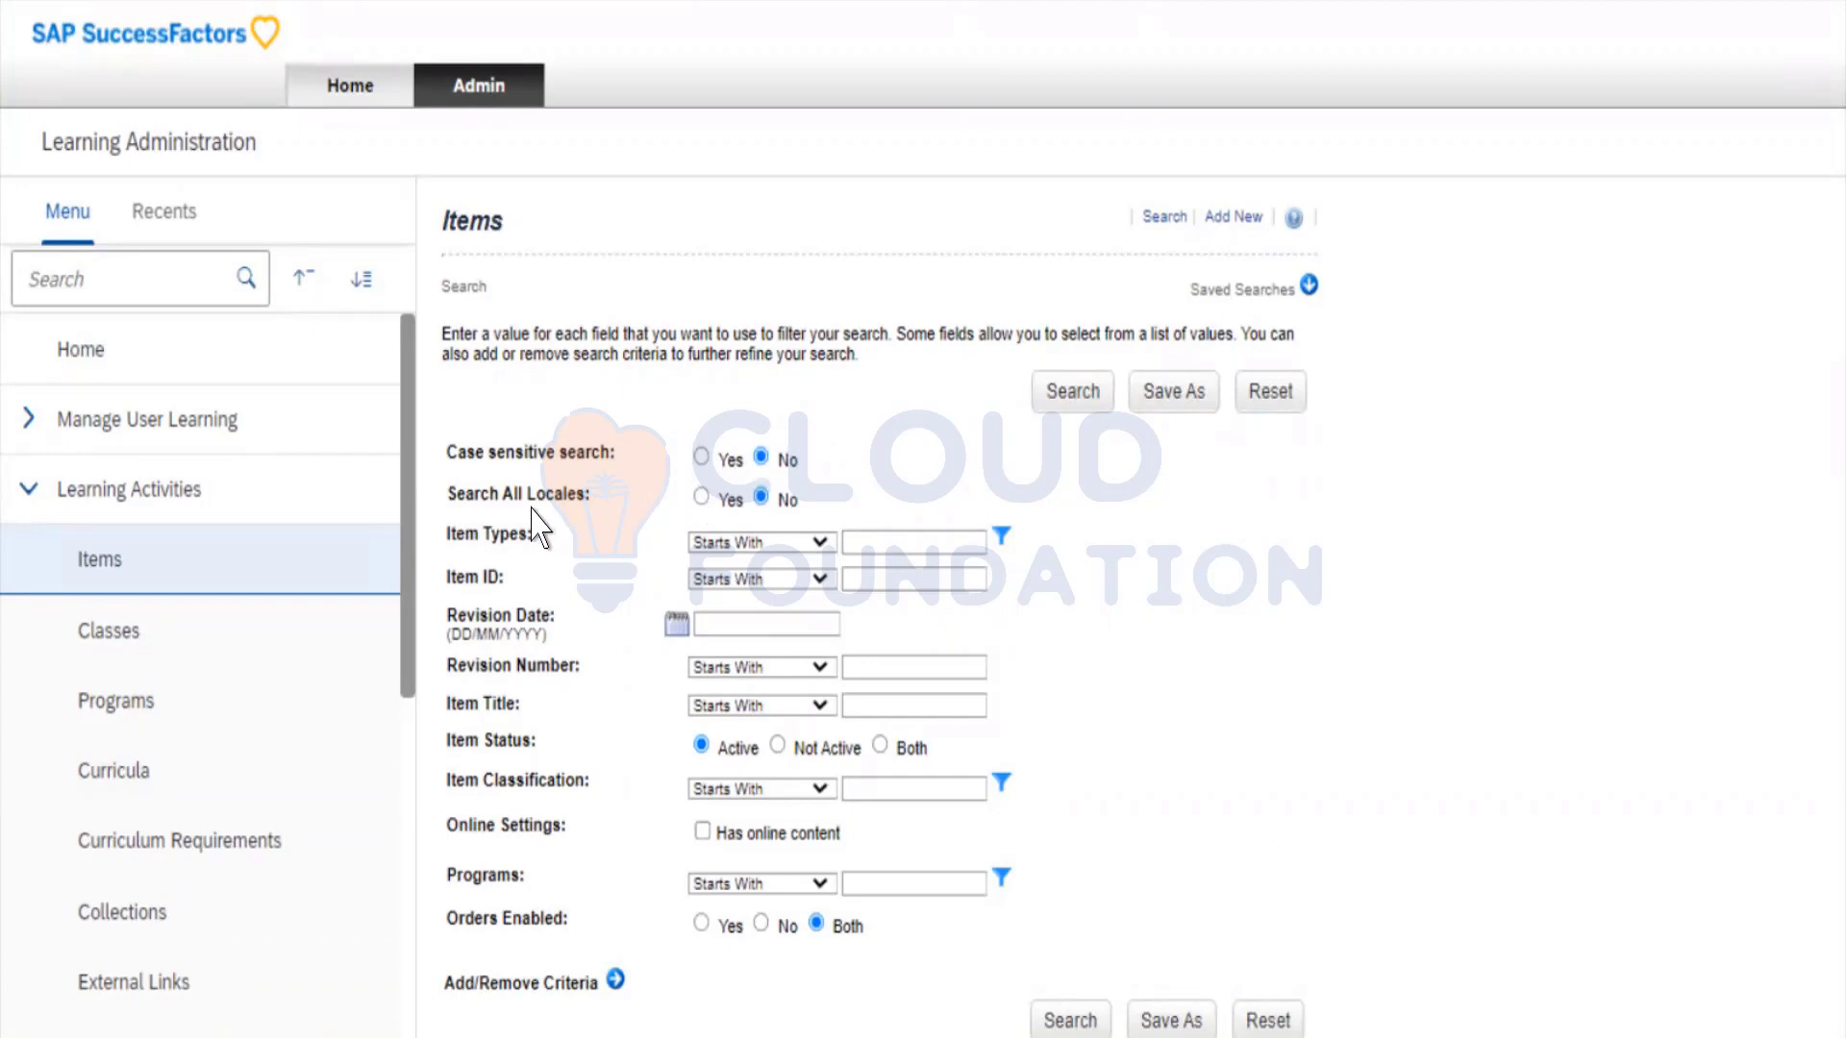
drag(488, 495, 571, 496)
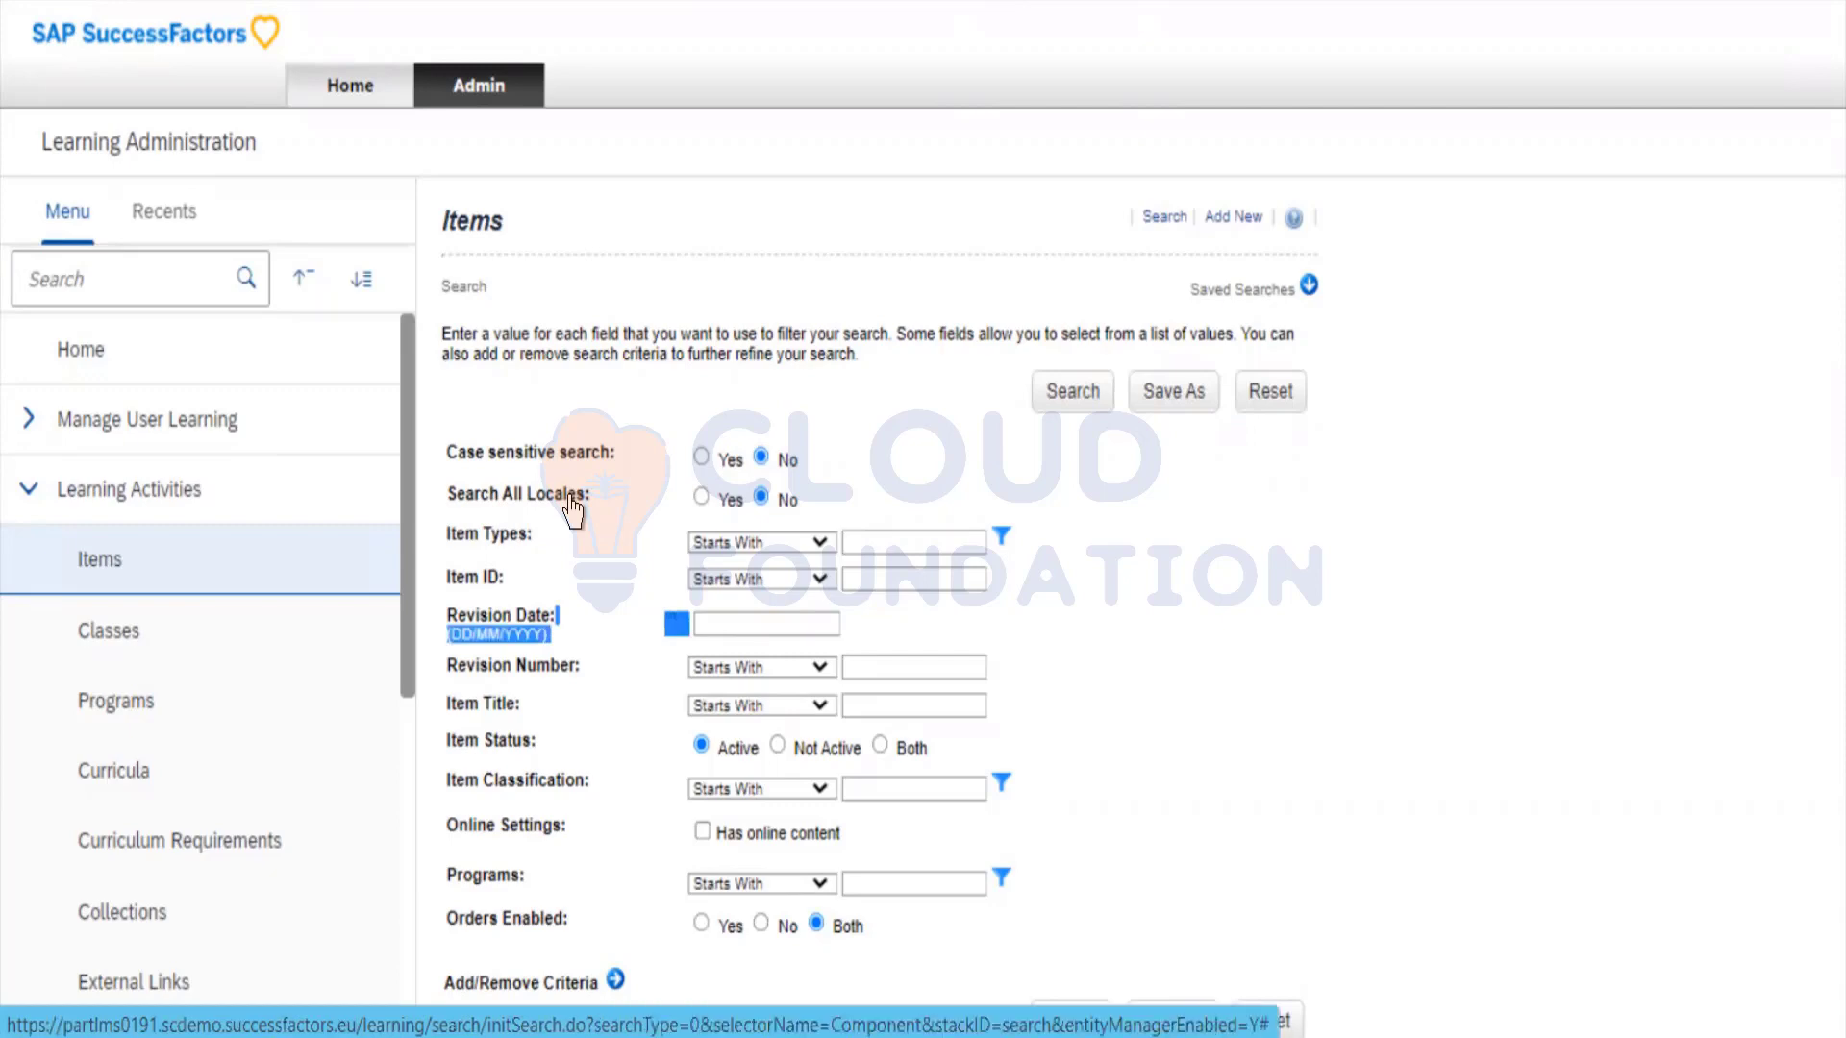
click(611, 507)
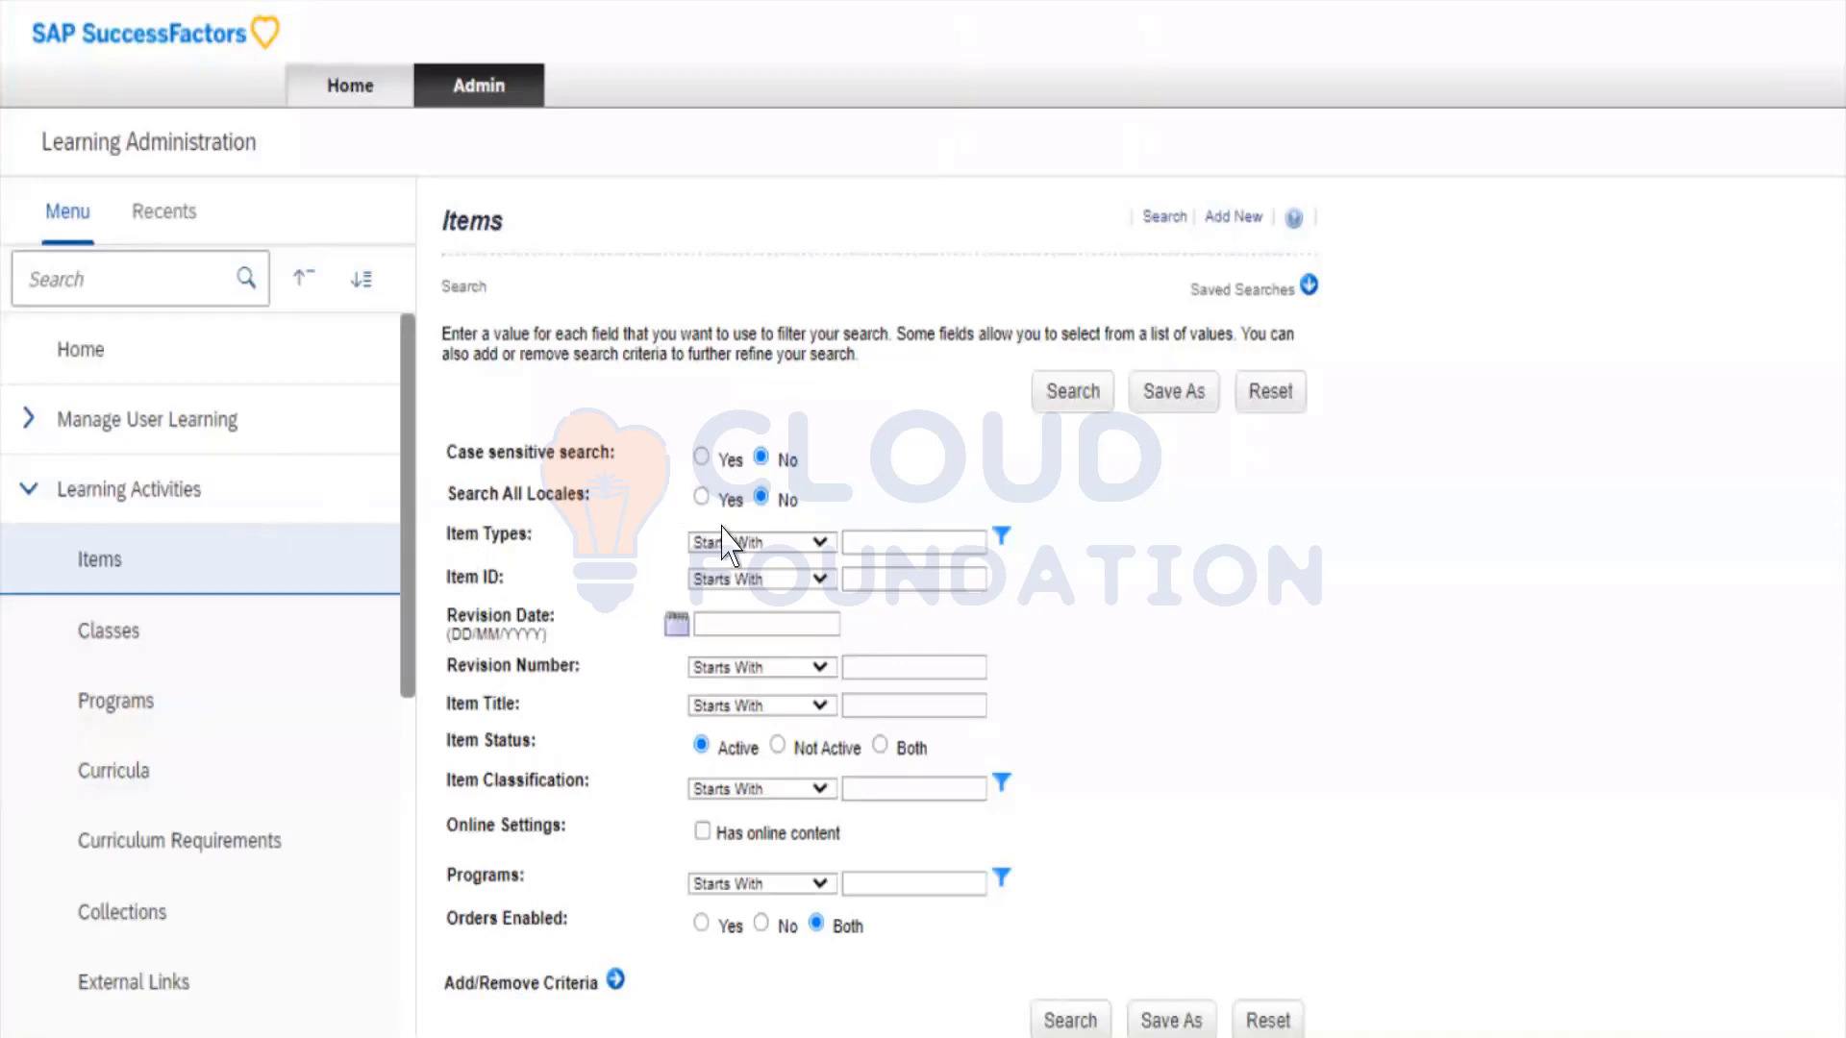
click(915, 667)
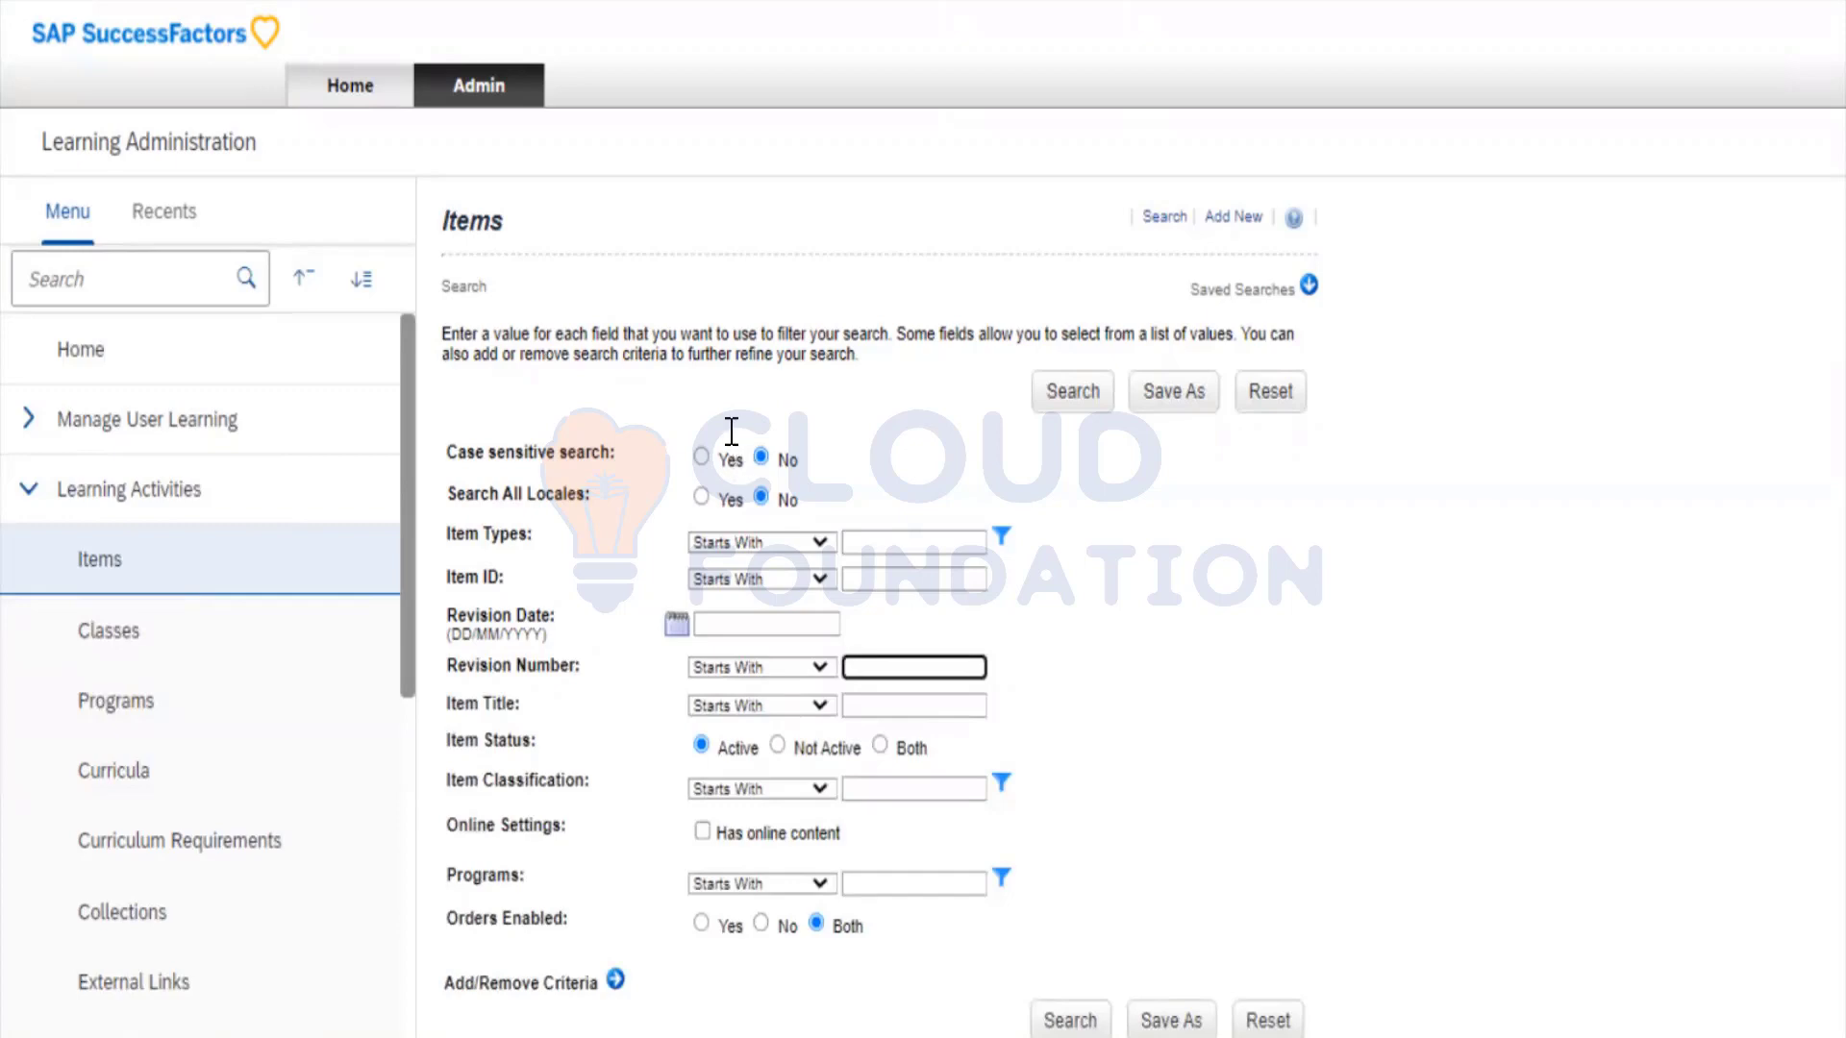
click(915, 541)
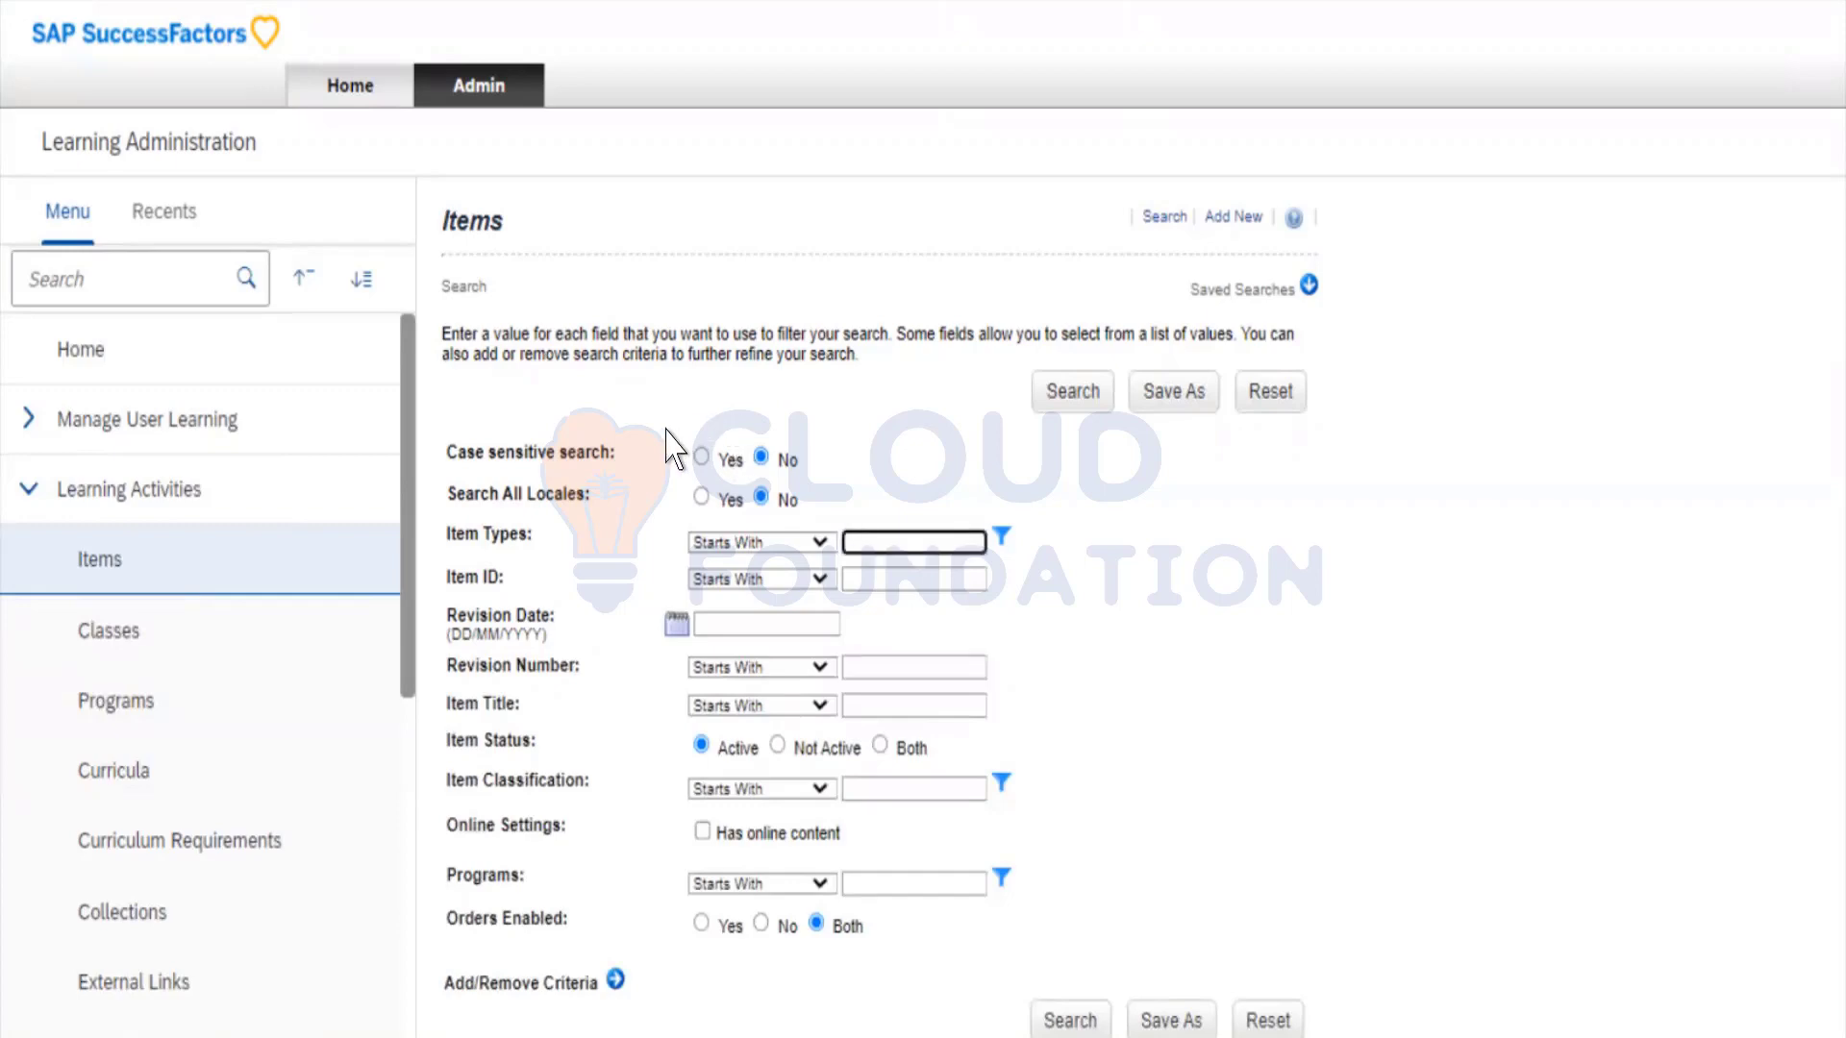
Set the Item Types criterion to Starts With "SAp" and keep Search All Locales at No.
click(817, 541)
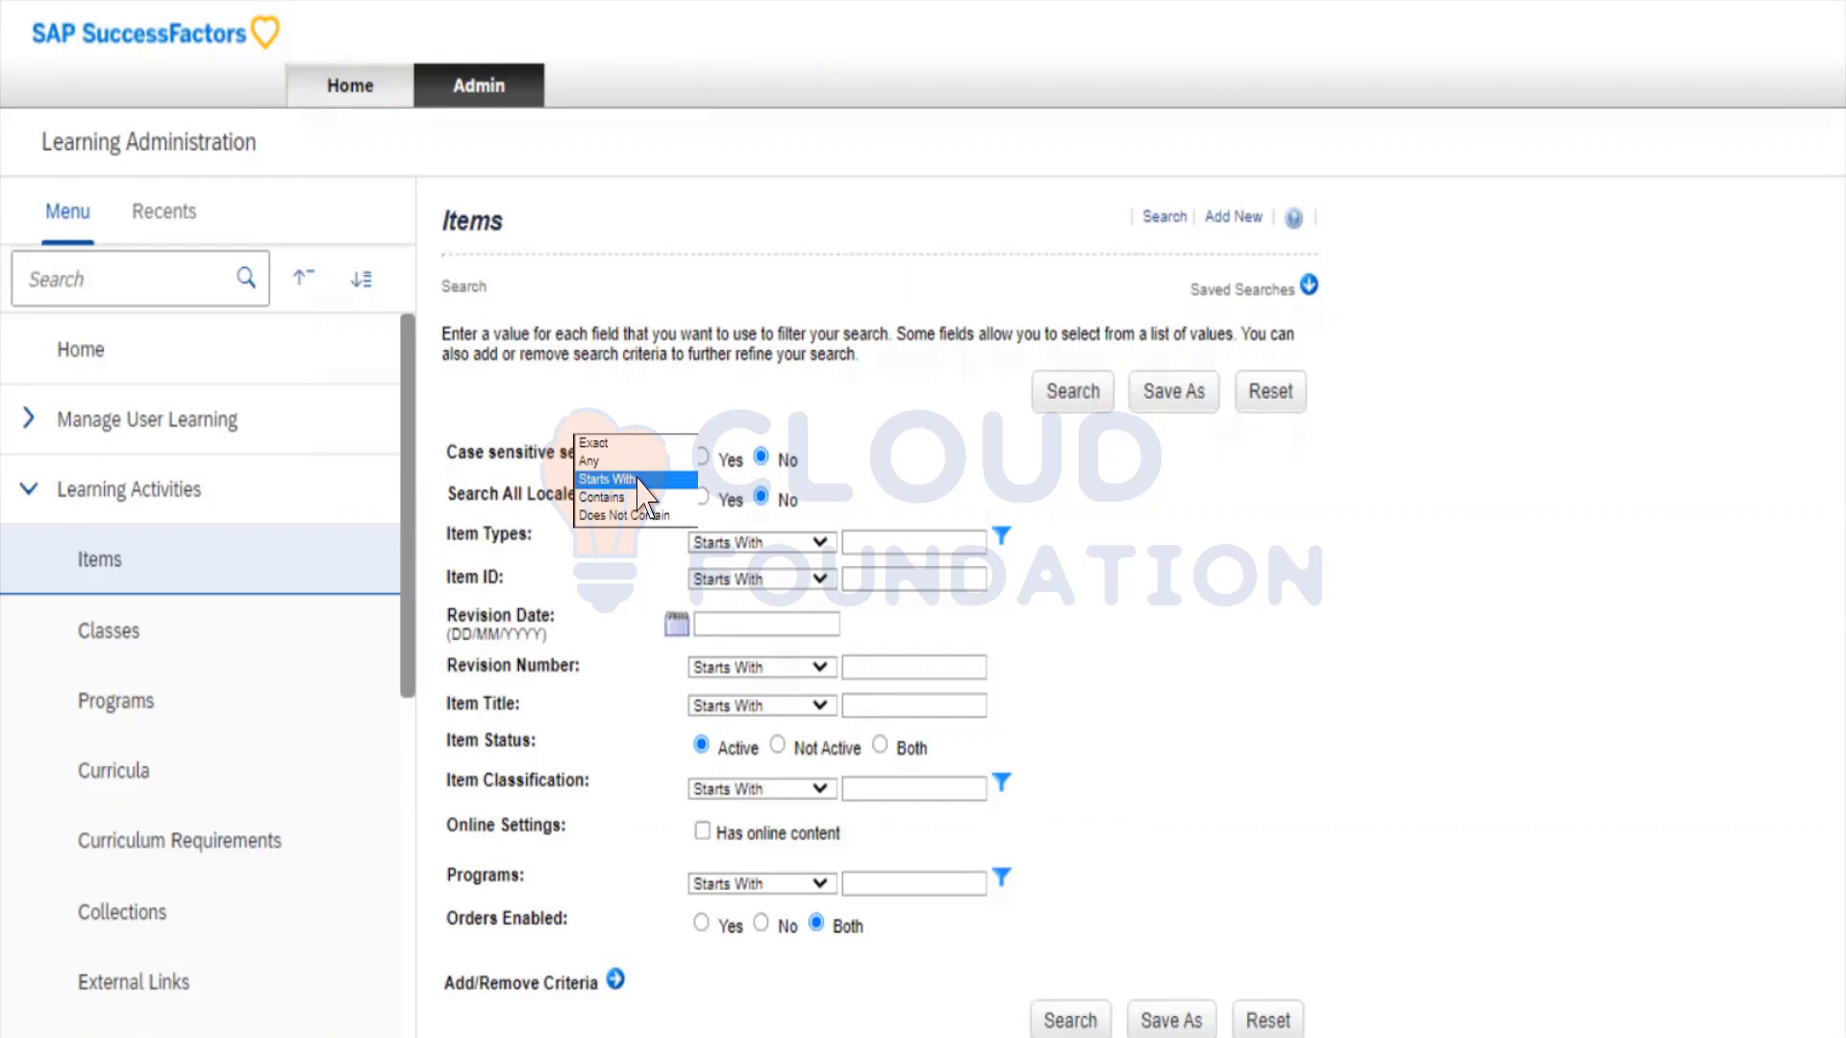
click(638, 478)
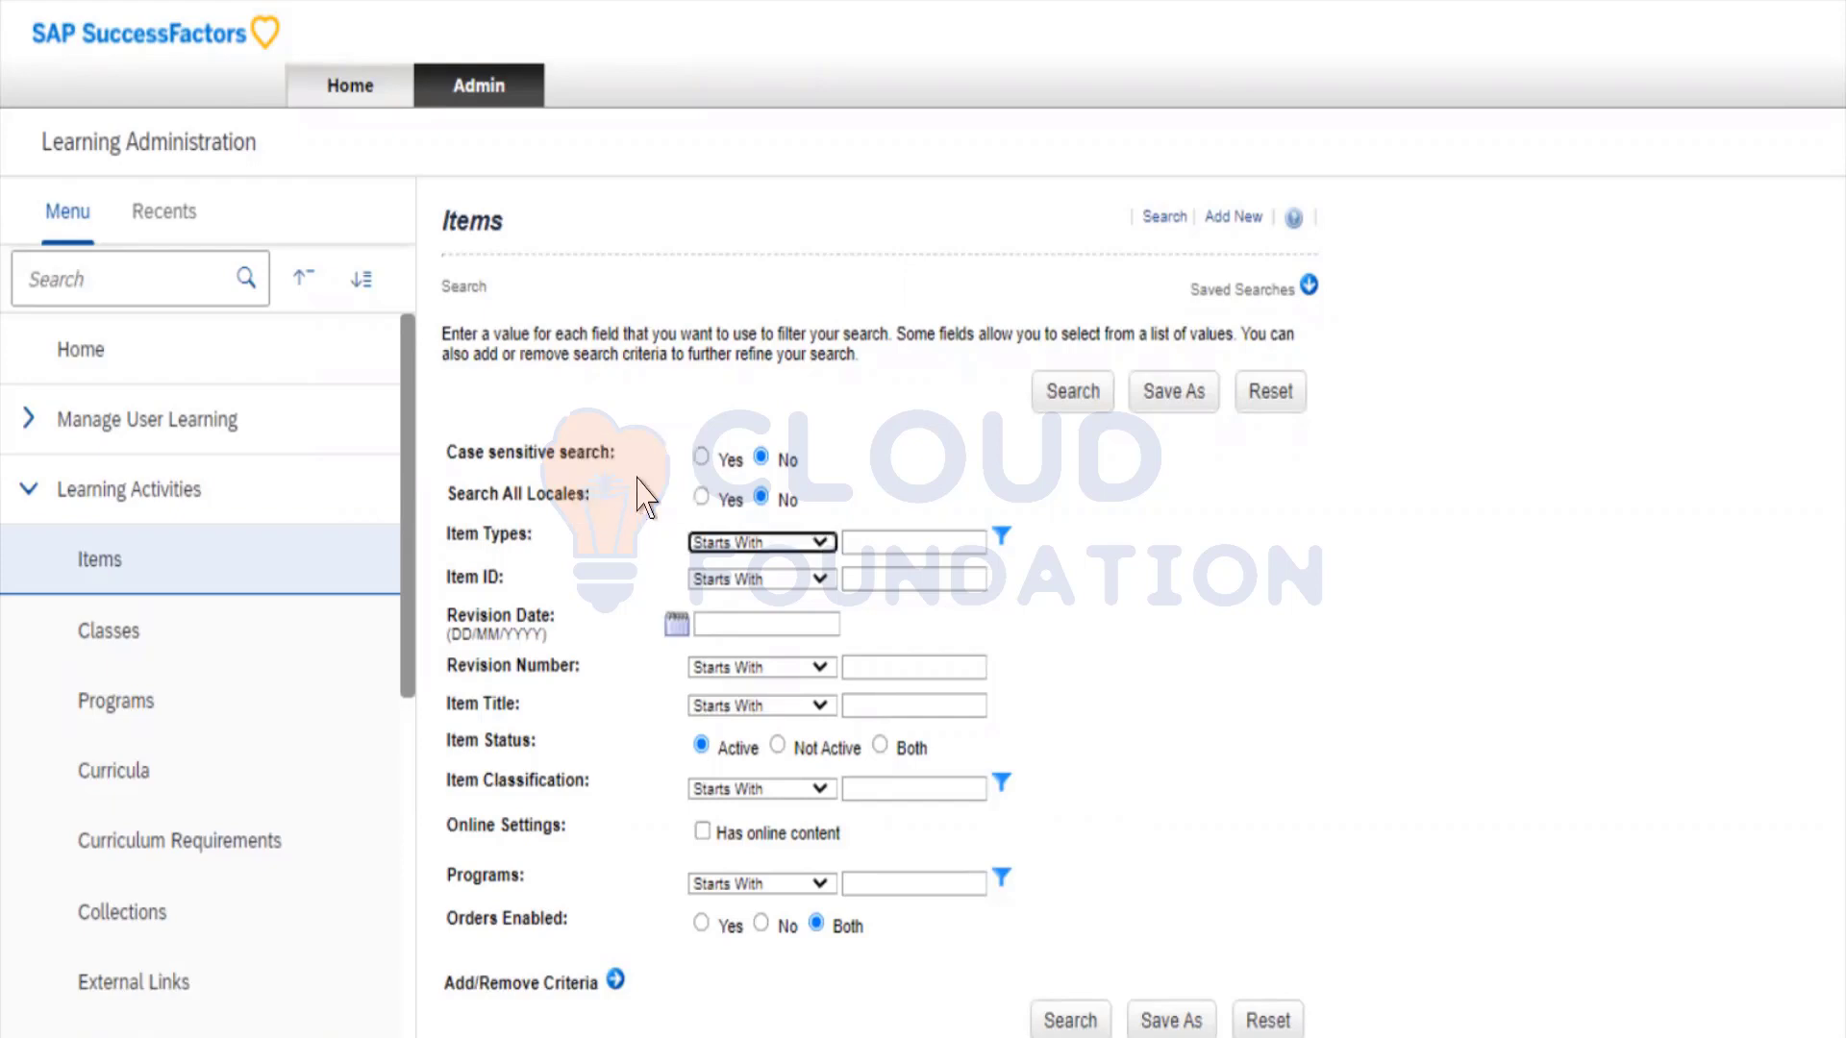
click(875, 543)
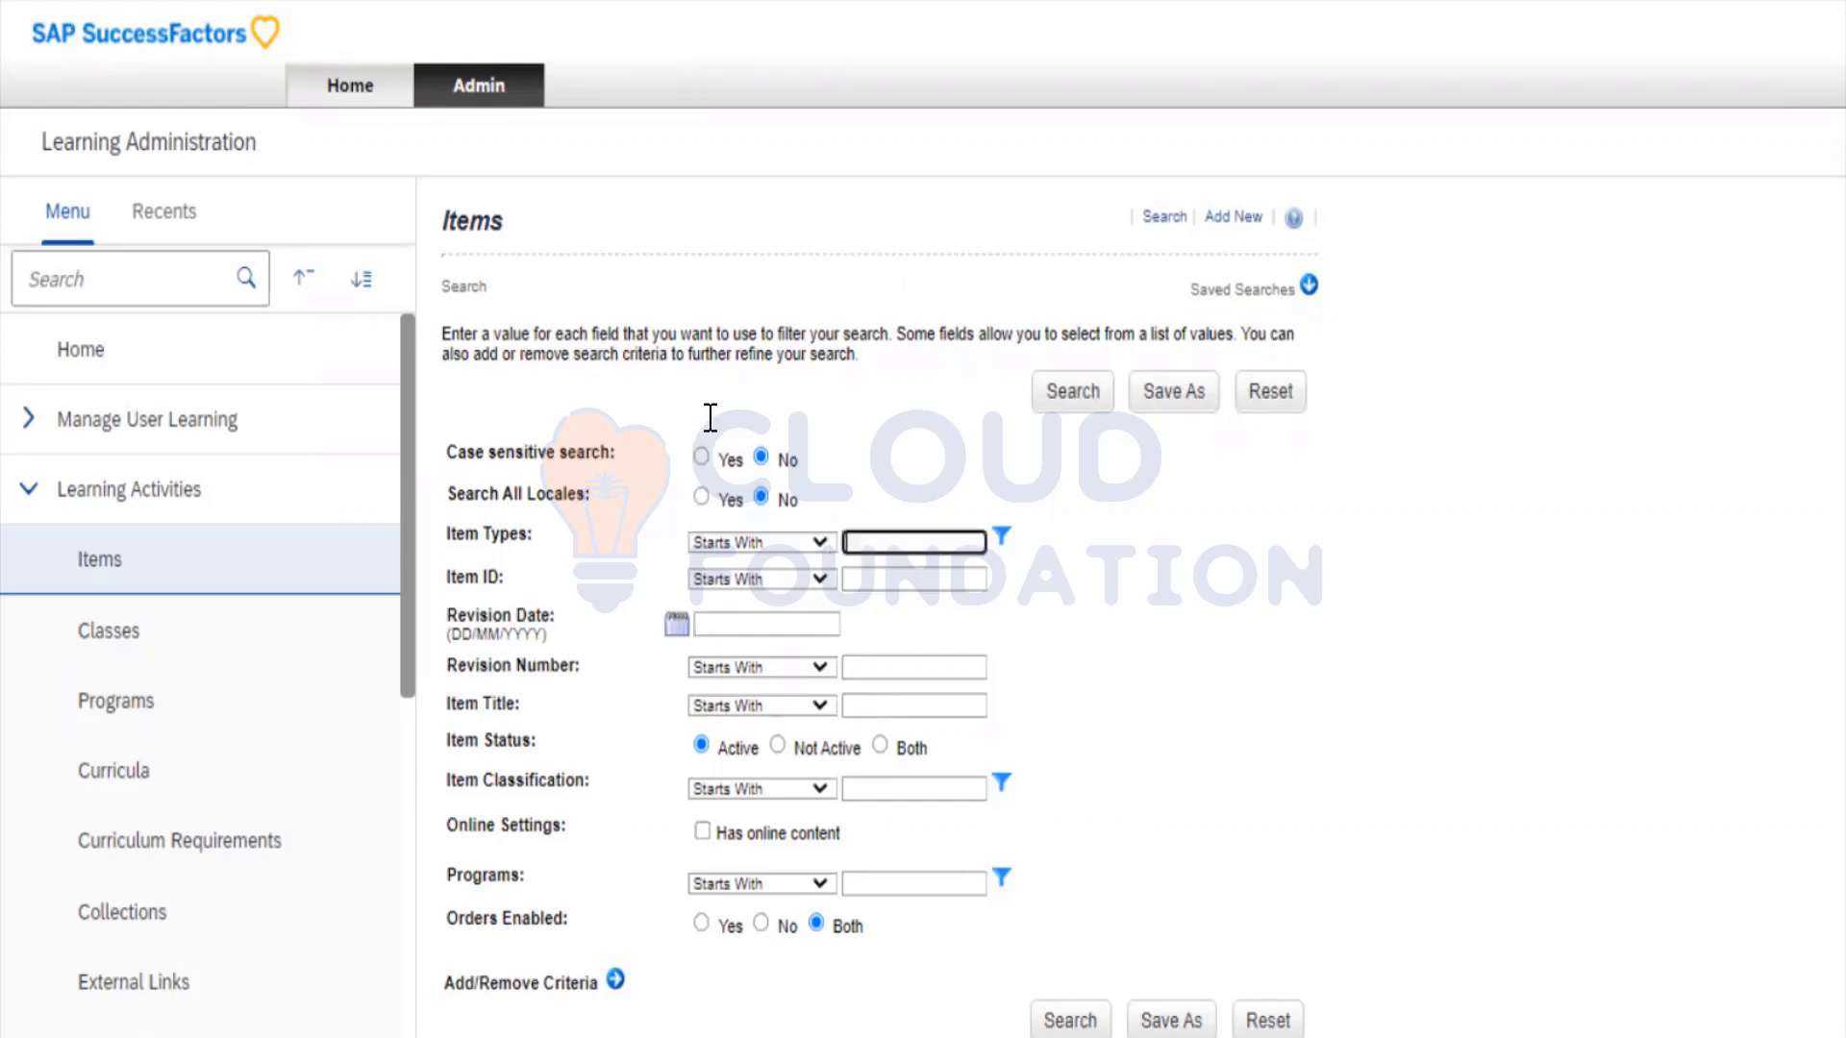
text(SAp)
click(617, 392)
click(701, 496)
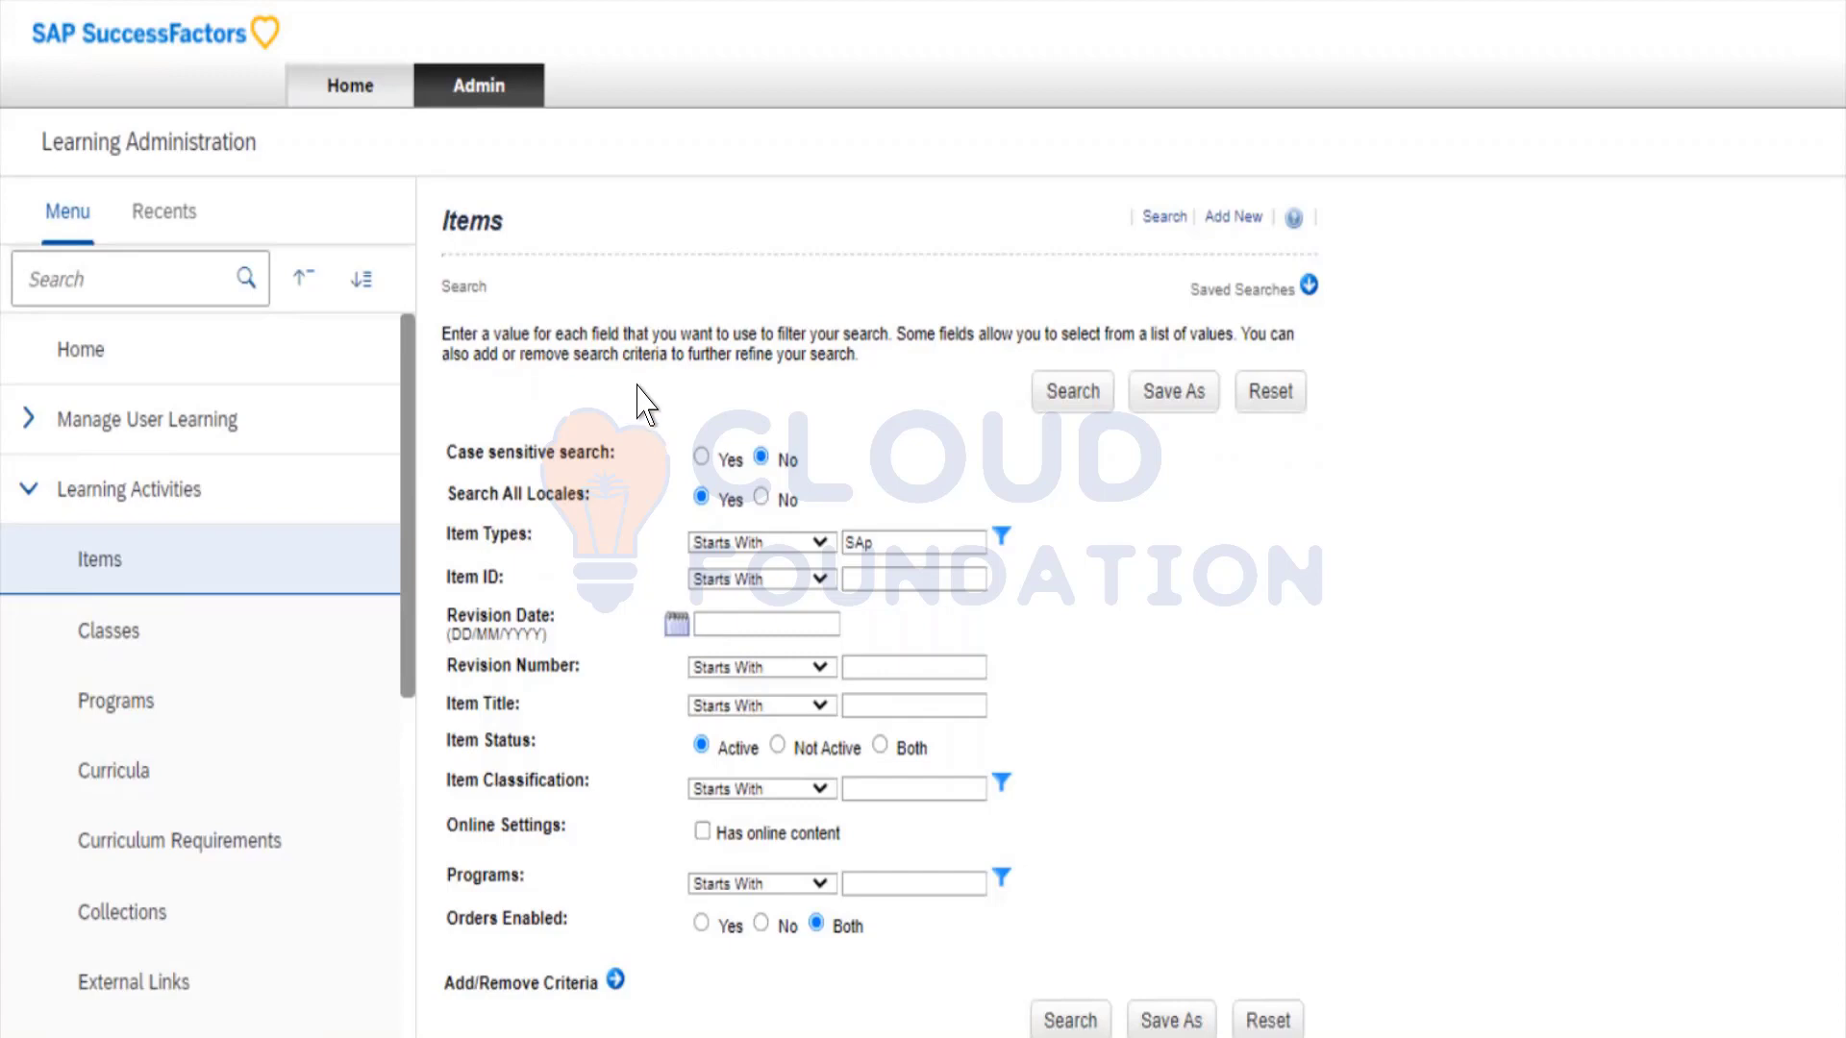
click(761, 497)
Change the comparison operator of the Item Types criterion to Contains.
click(625, 435)
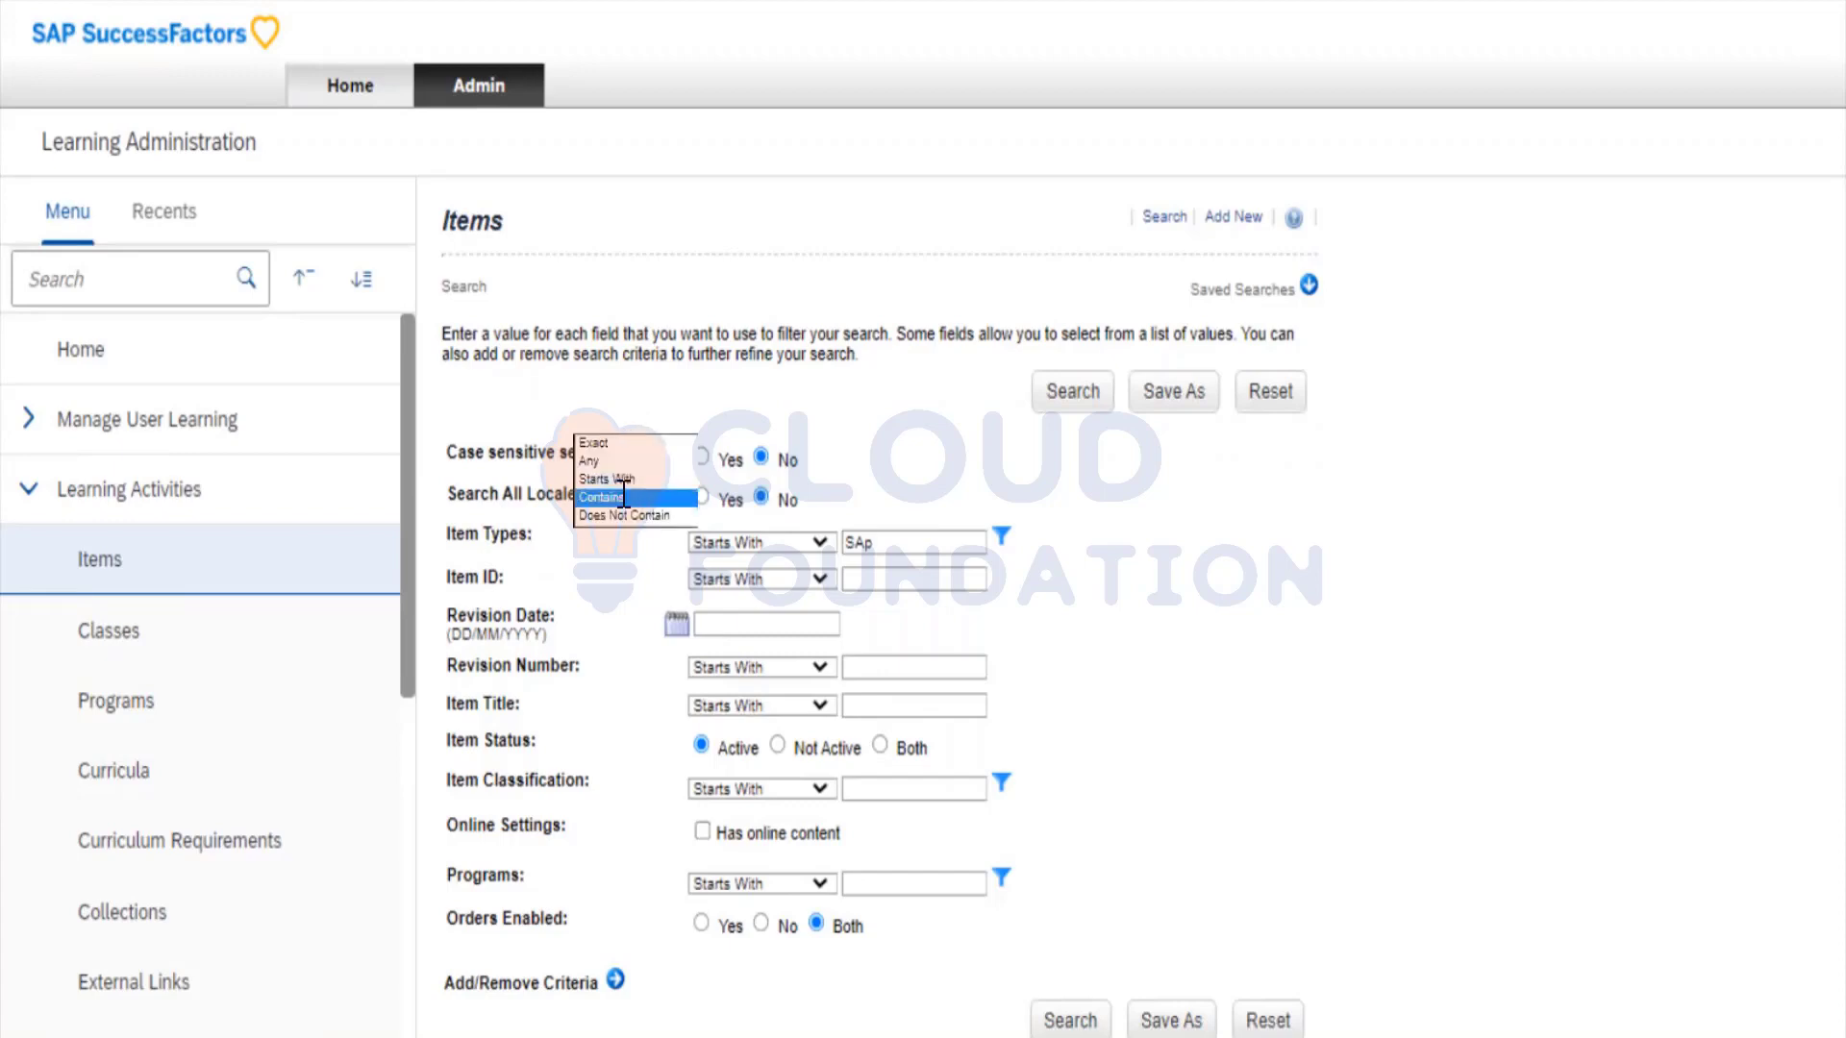
click(626, 499)
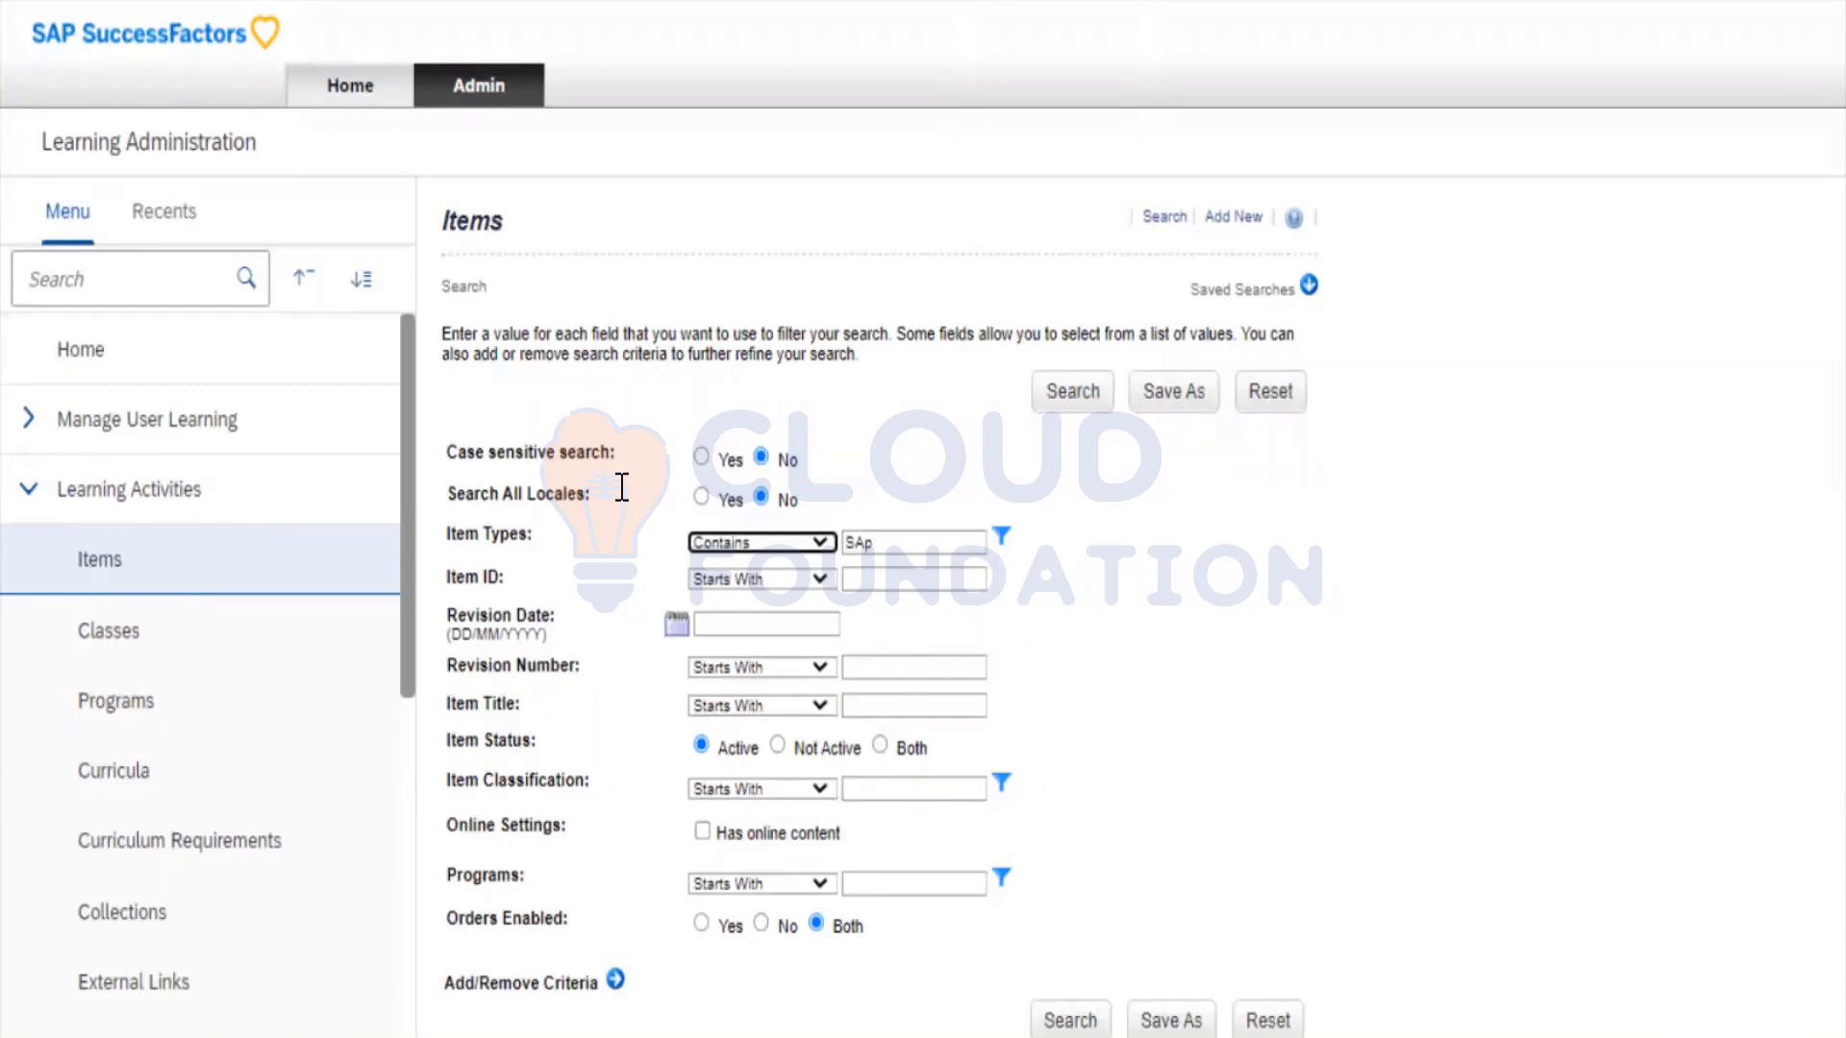
click(622, 486)
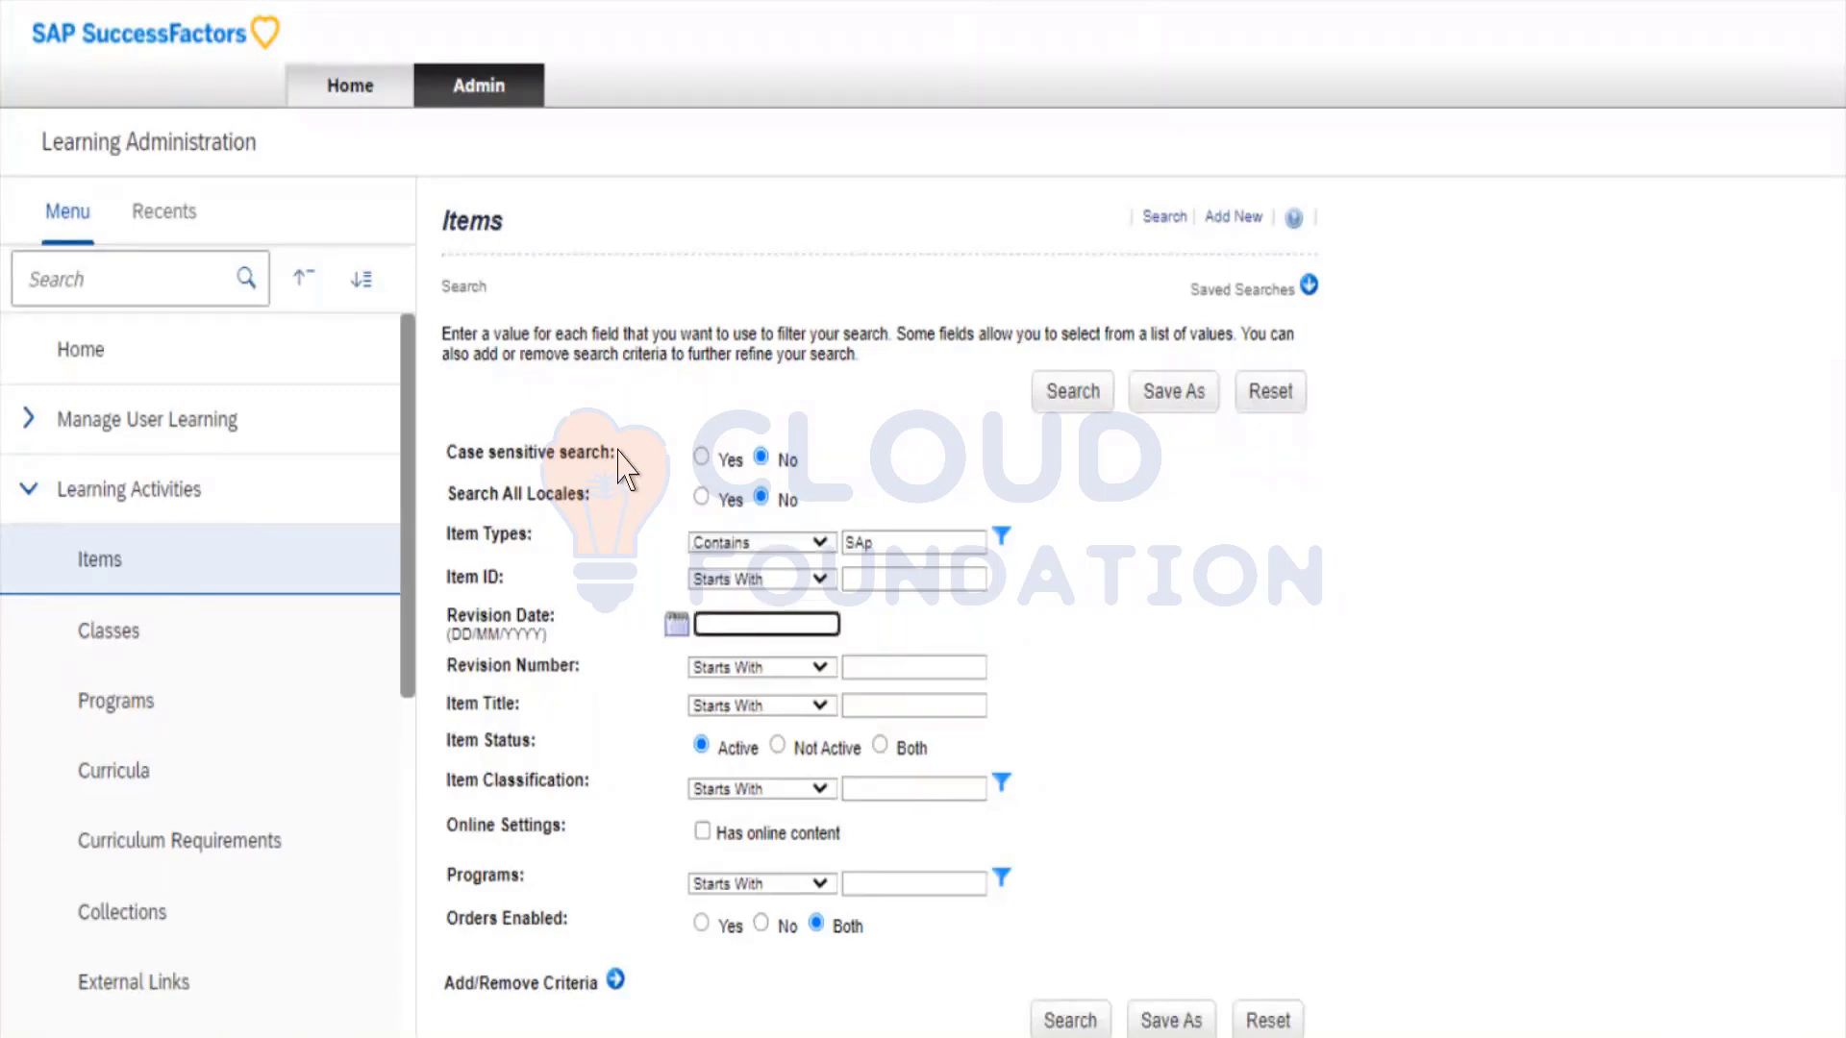
click(615, 446)
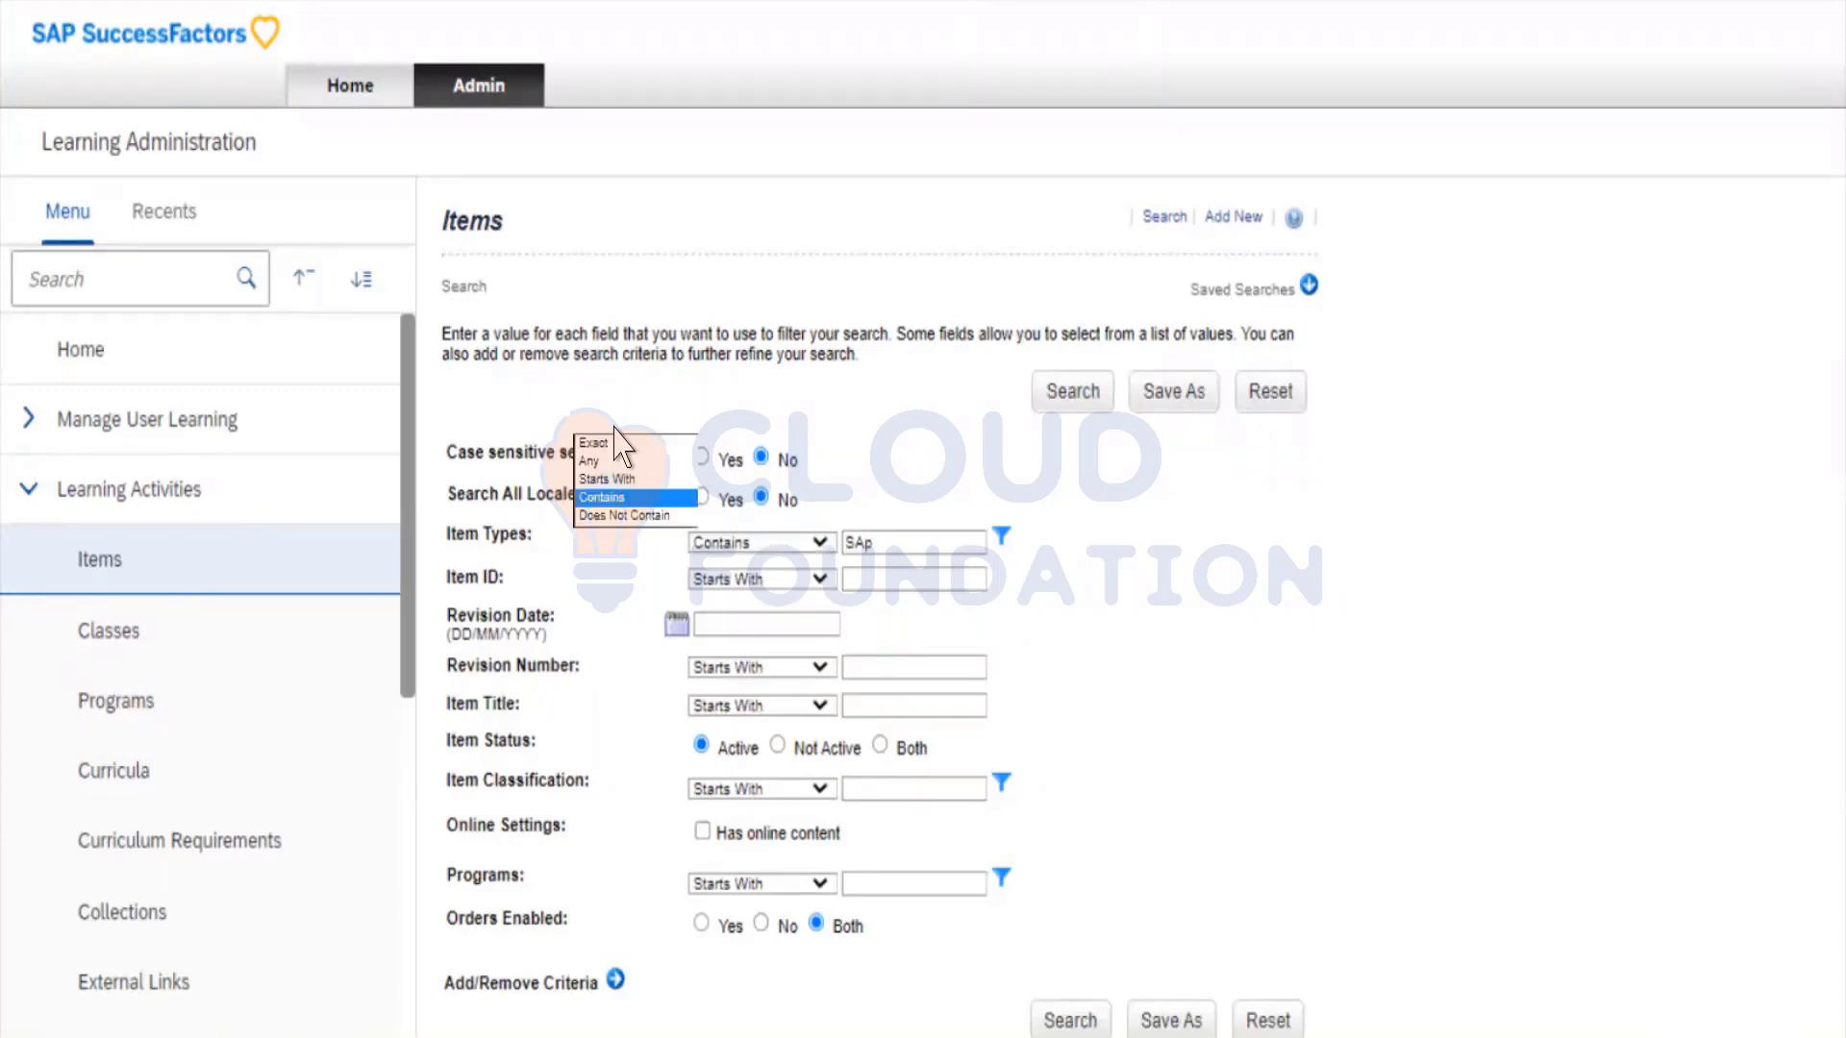
click(617, 498)
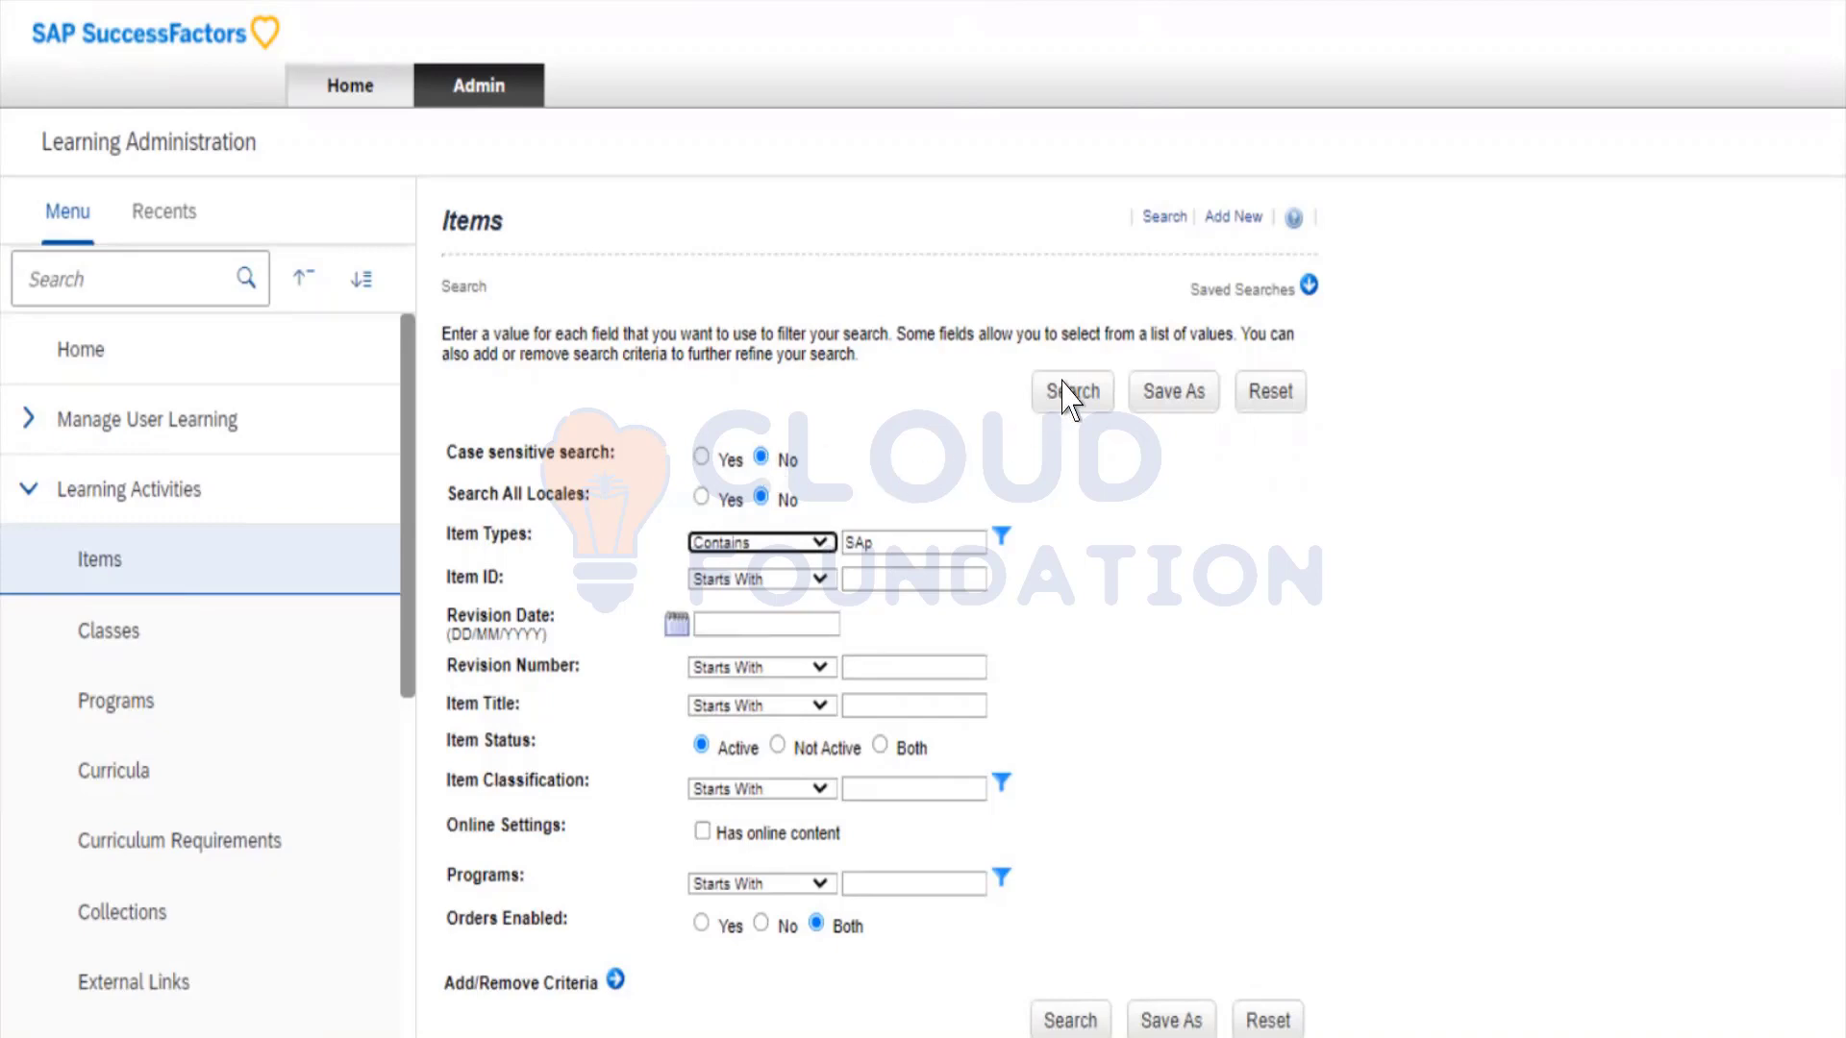
Run the item search with the entered criteria.
click(875, 252)
double_click(1064, 395)
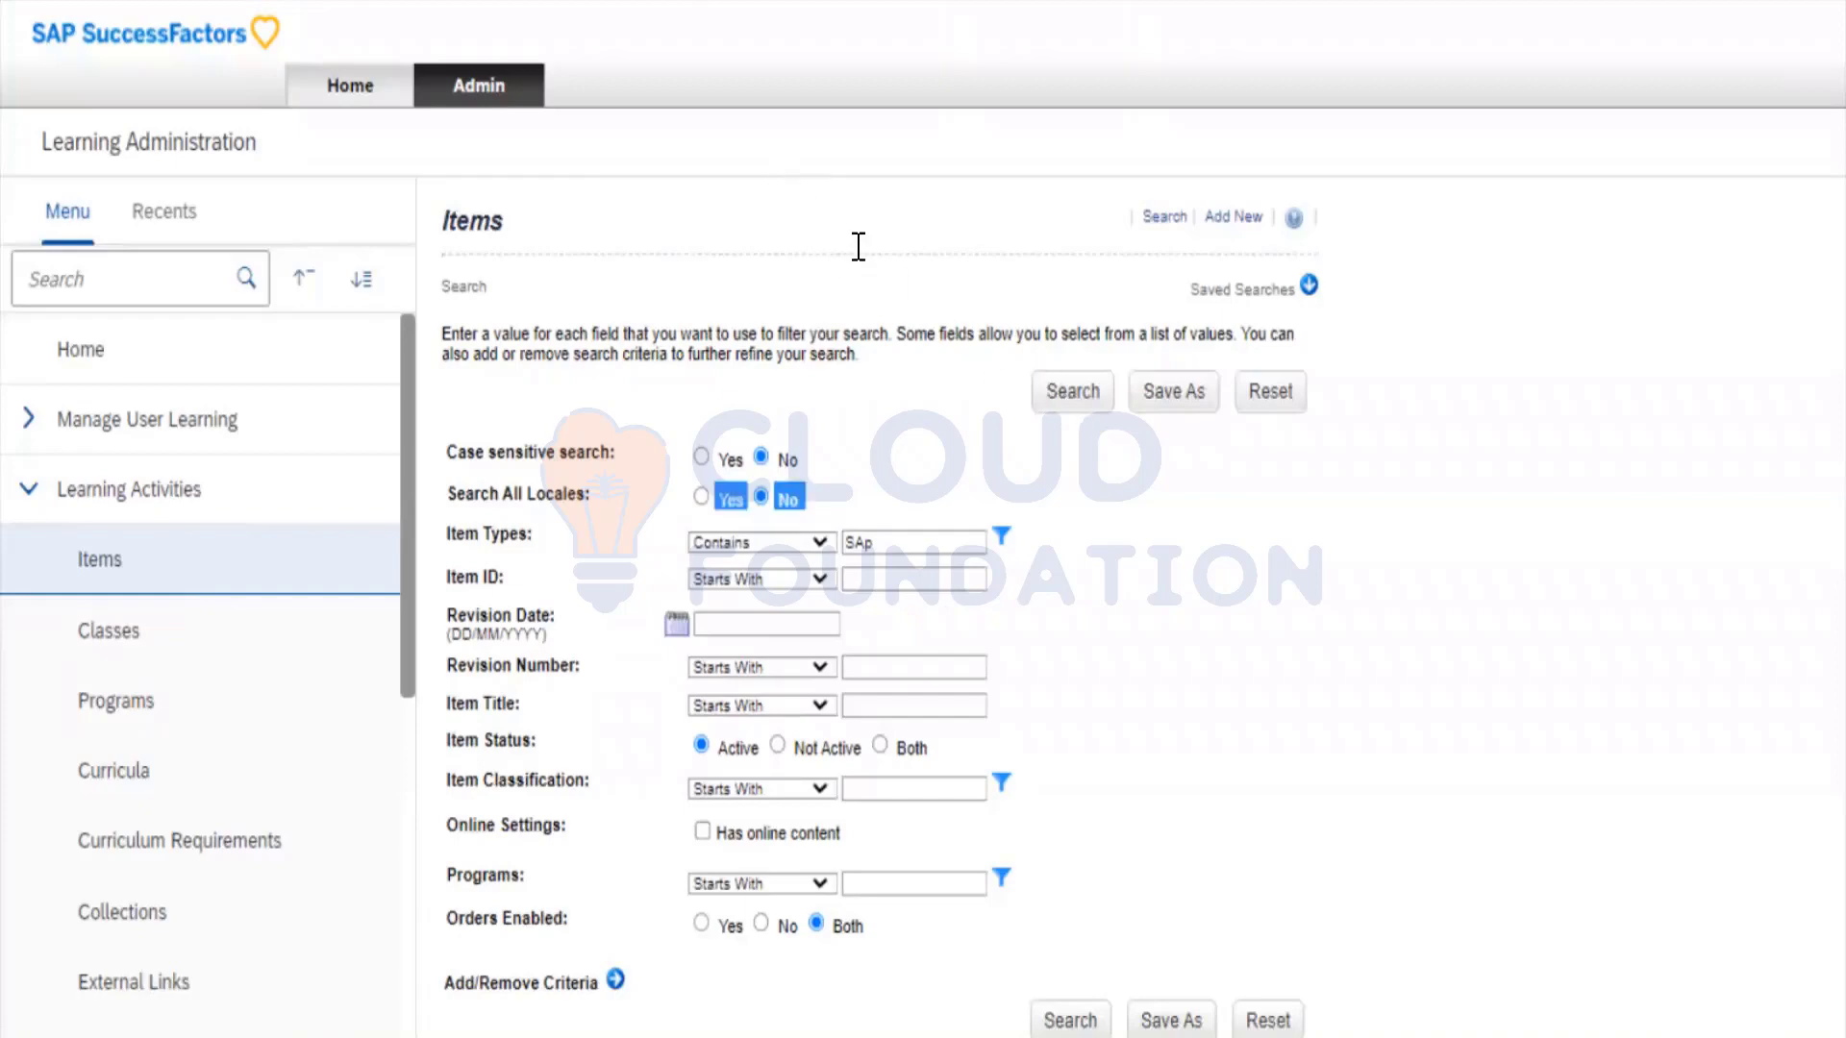
double_click(1029, 334)
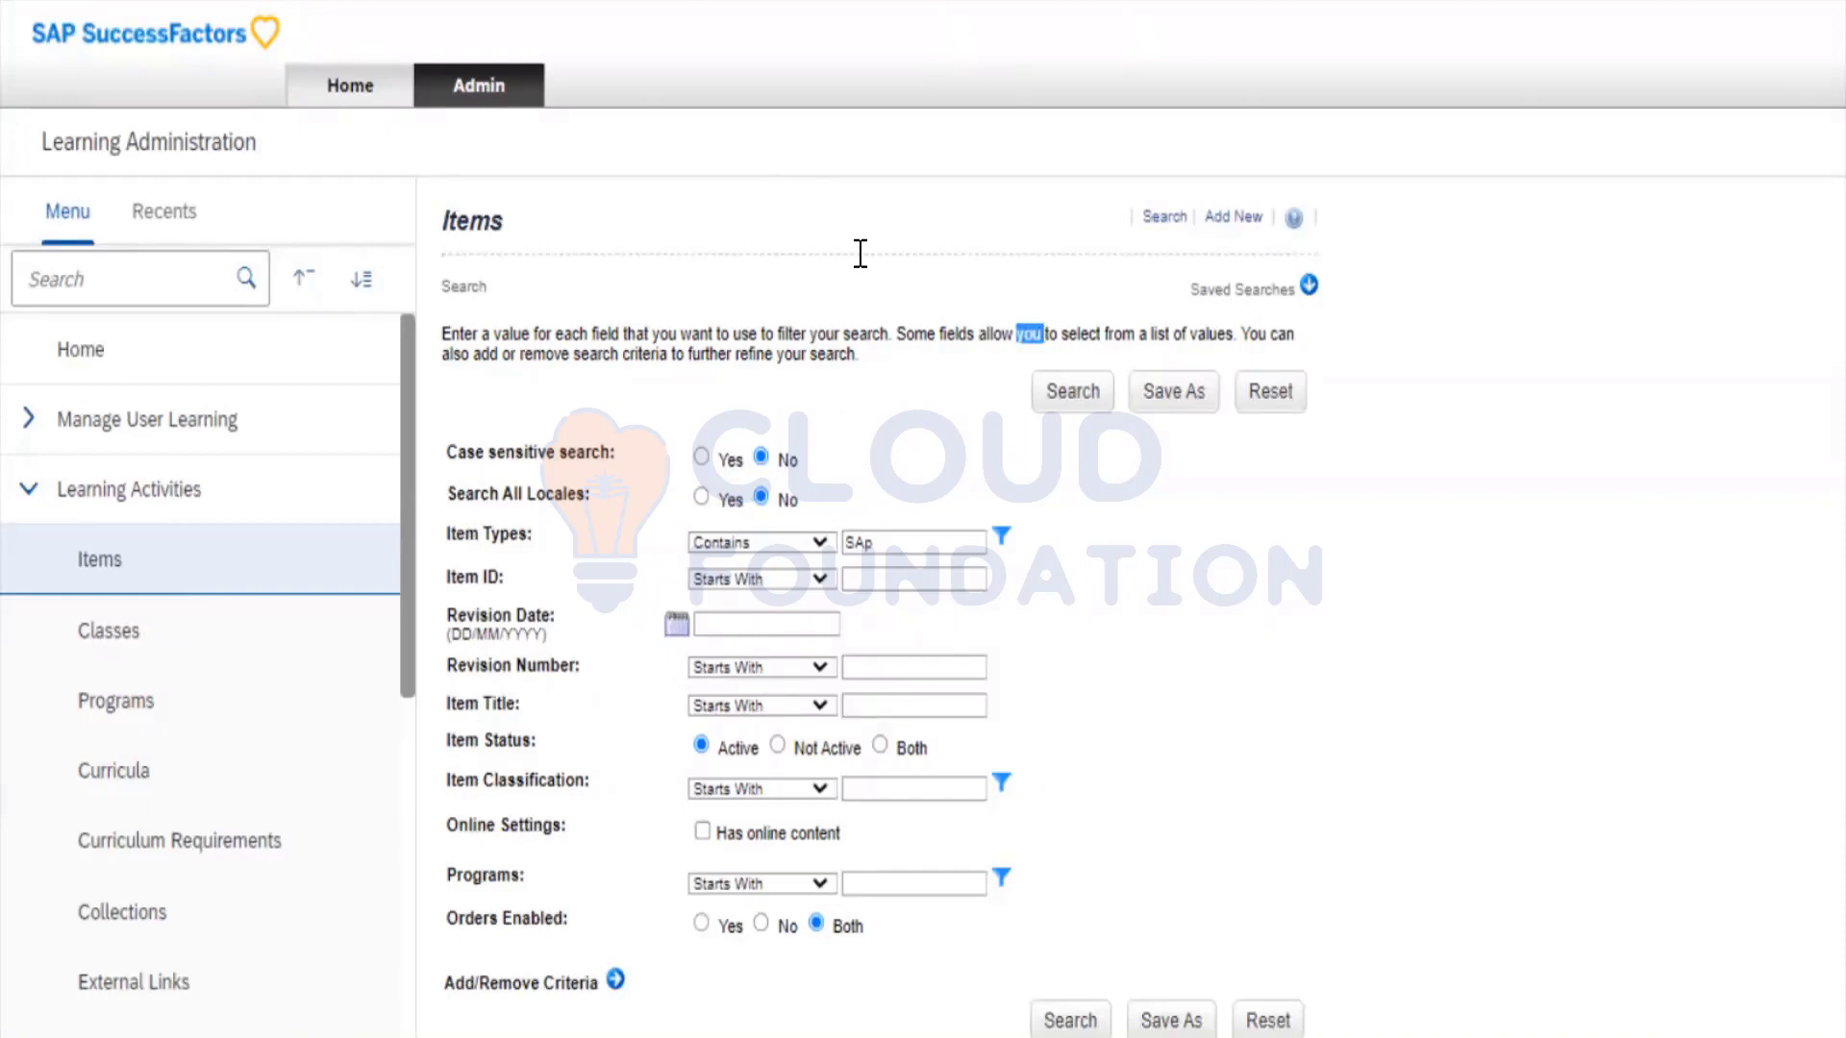
click(860, 255)
click(1073, 391)
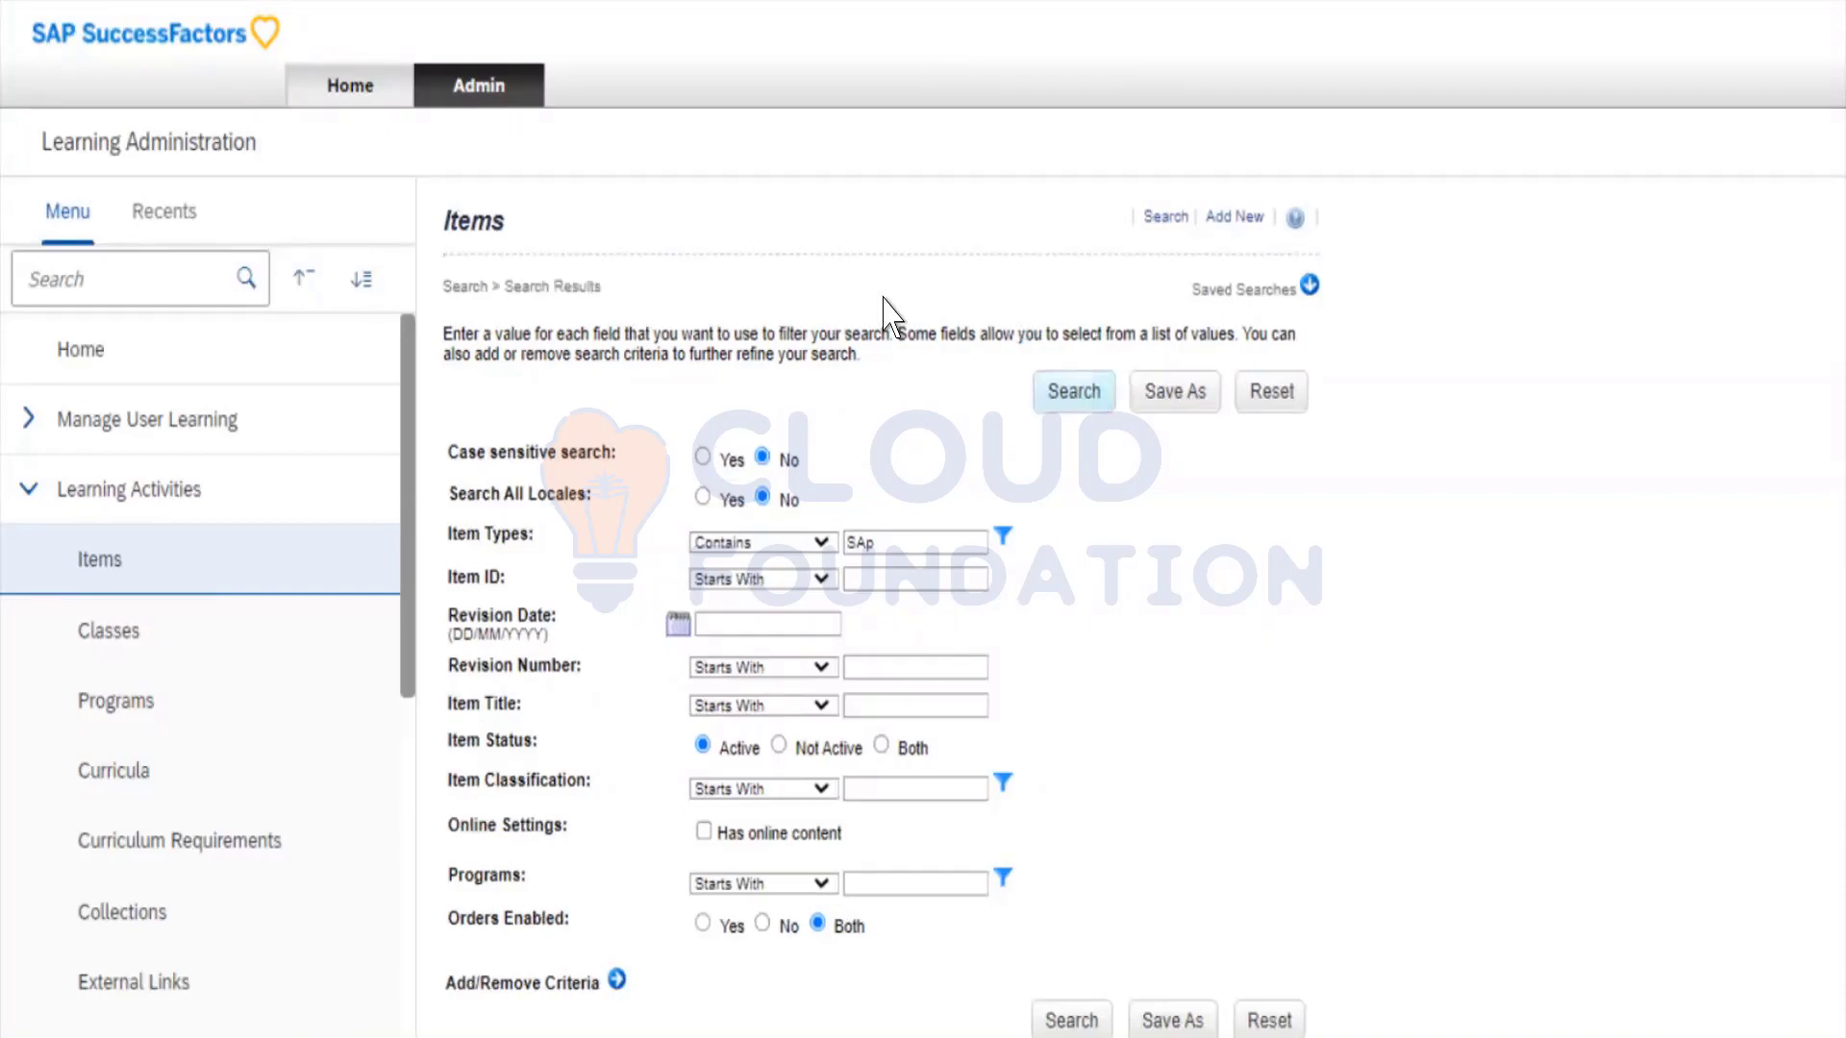
Examine the items and titles in the search results and compare them with the search criteria.
scroll(884, 312, down, 5)
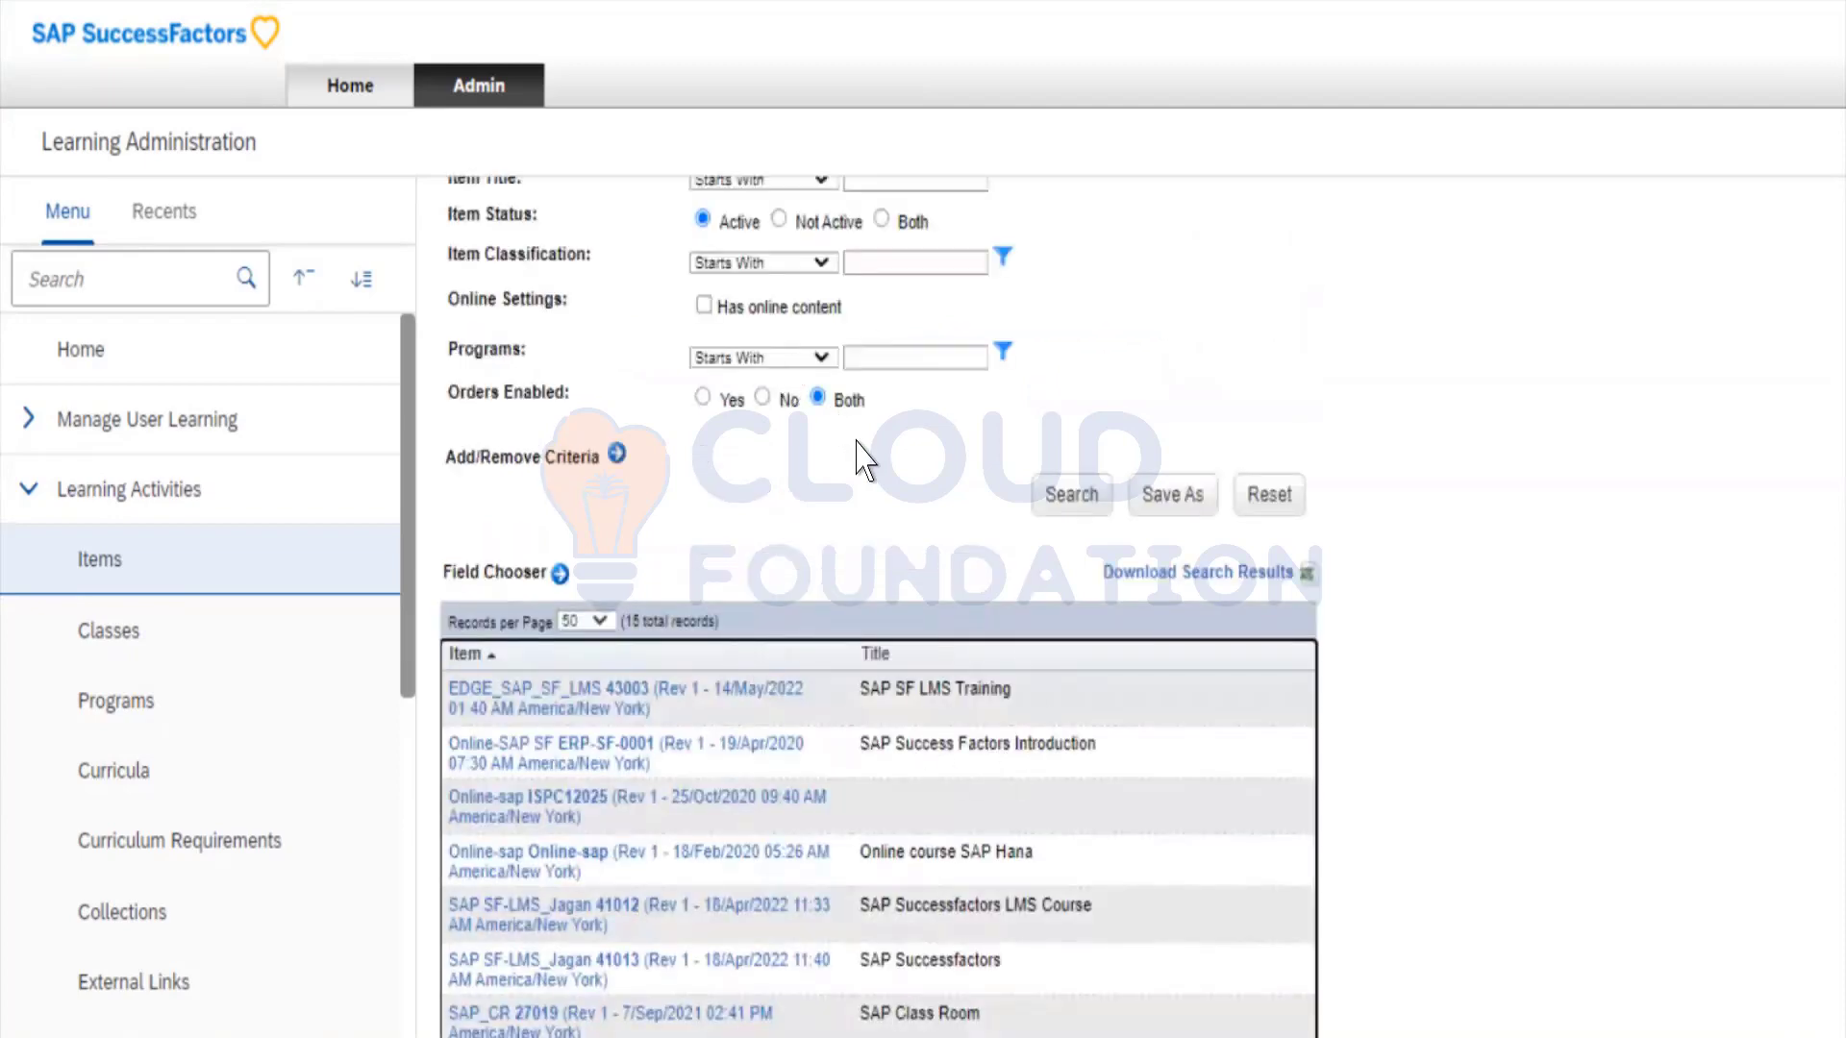
scroll(851, 447, up, 4)
scroll(806, 460, up, 1)
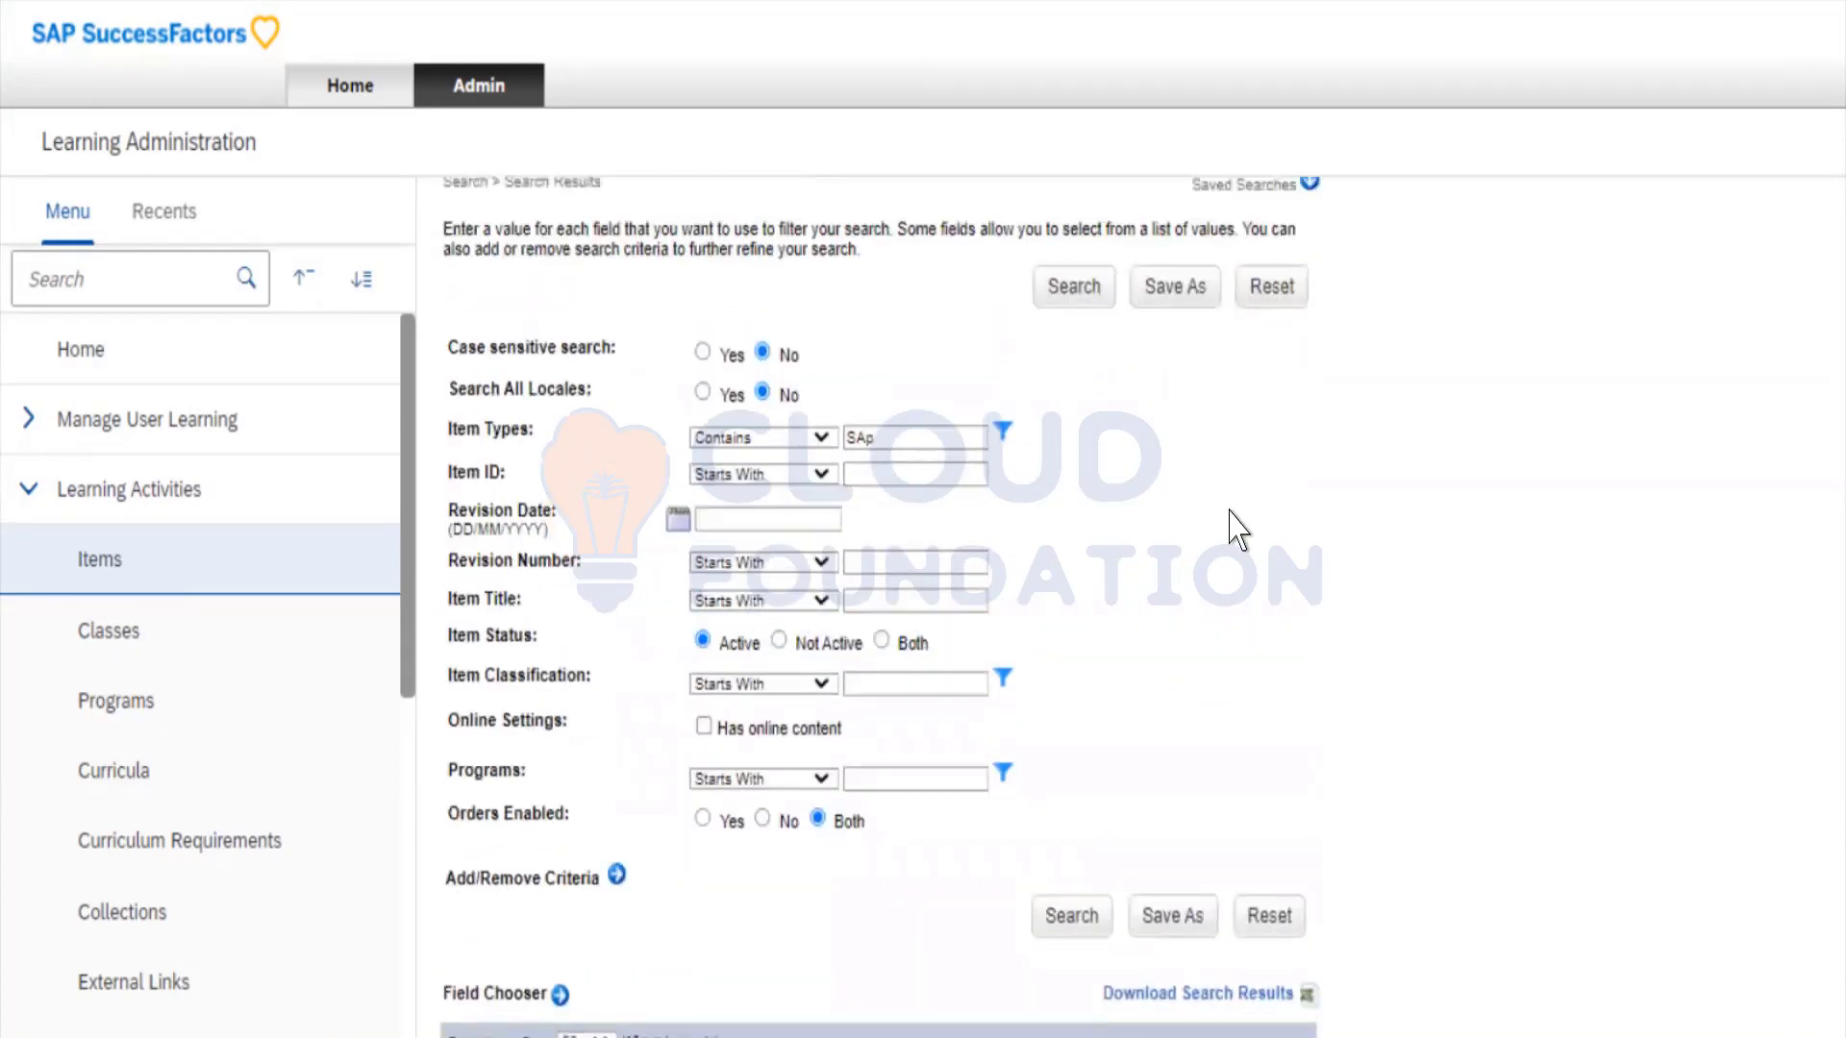
scroll(1238, 529, down, 8)
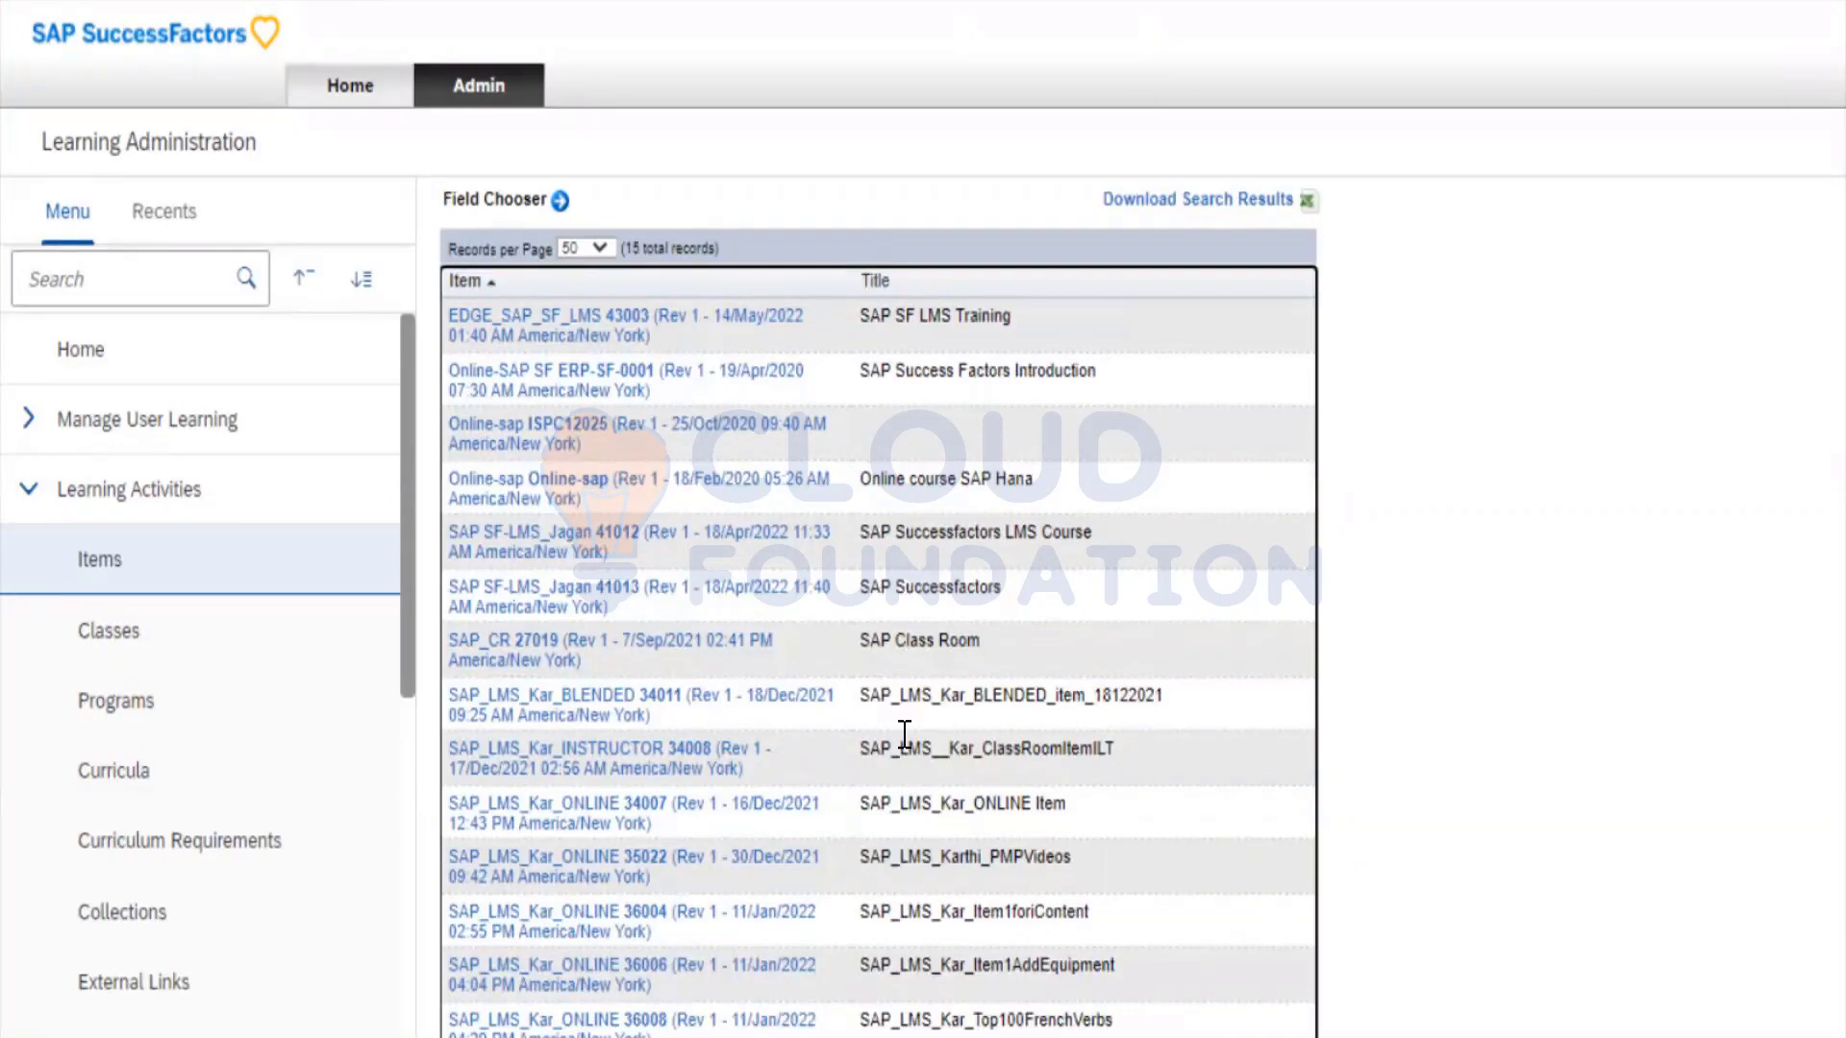
scroll(905, 735, up, 10)
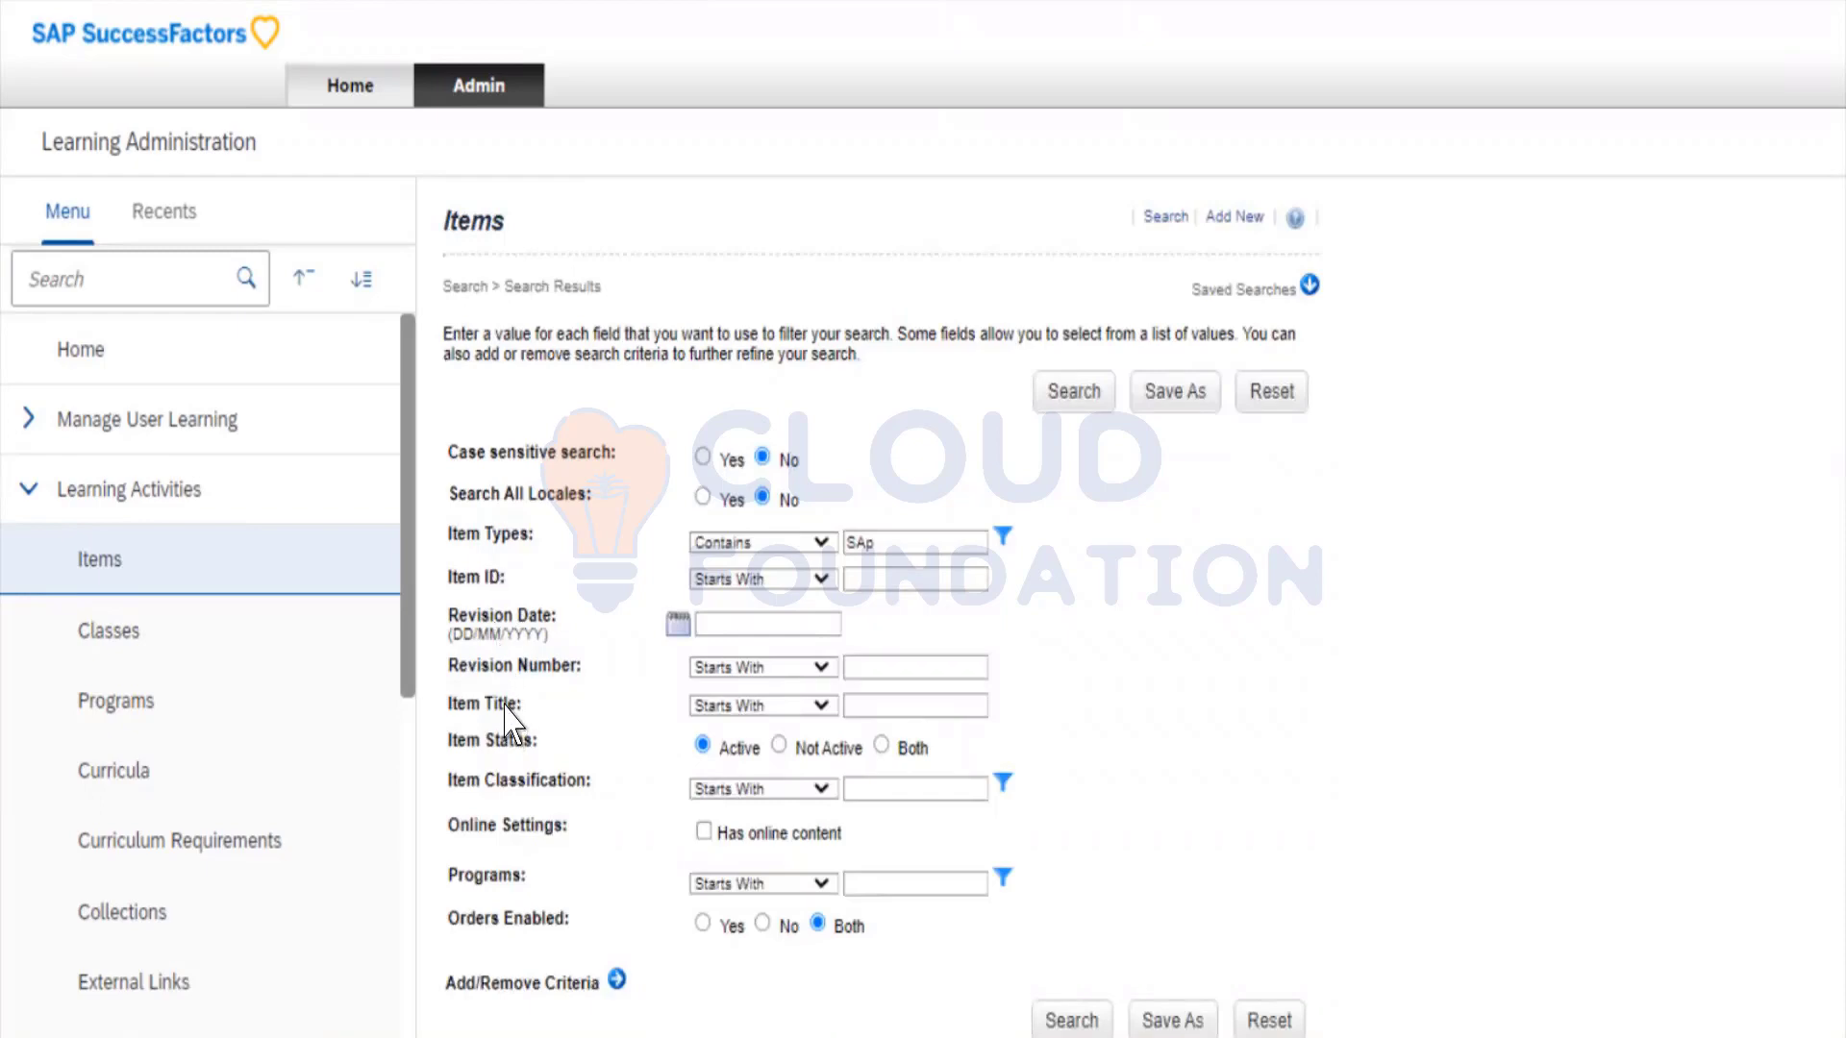
scroll(1219, 860, down, 7)
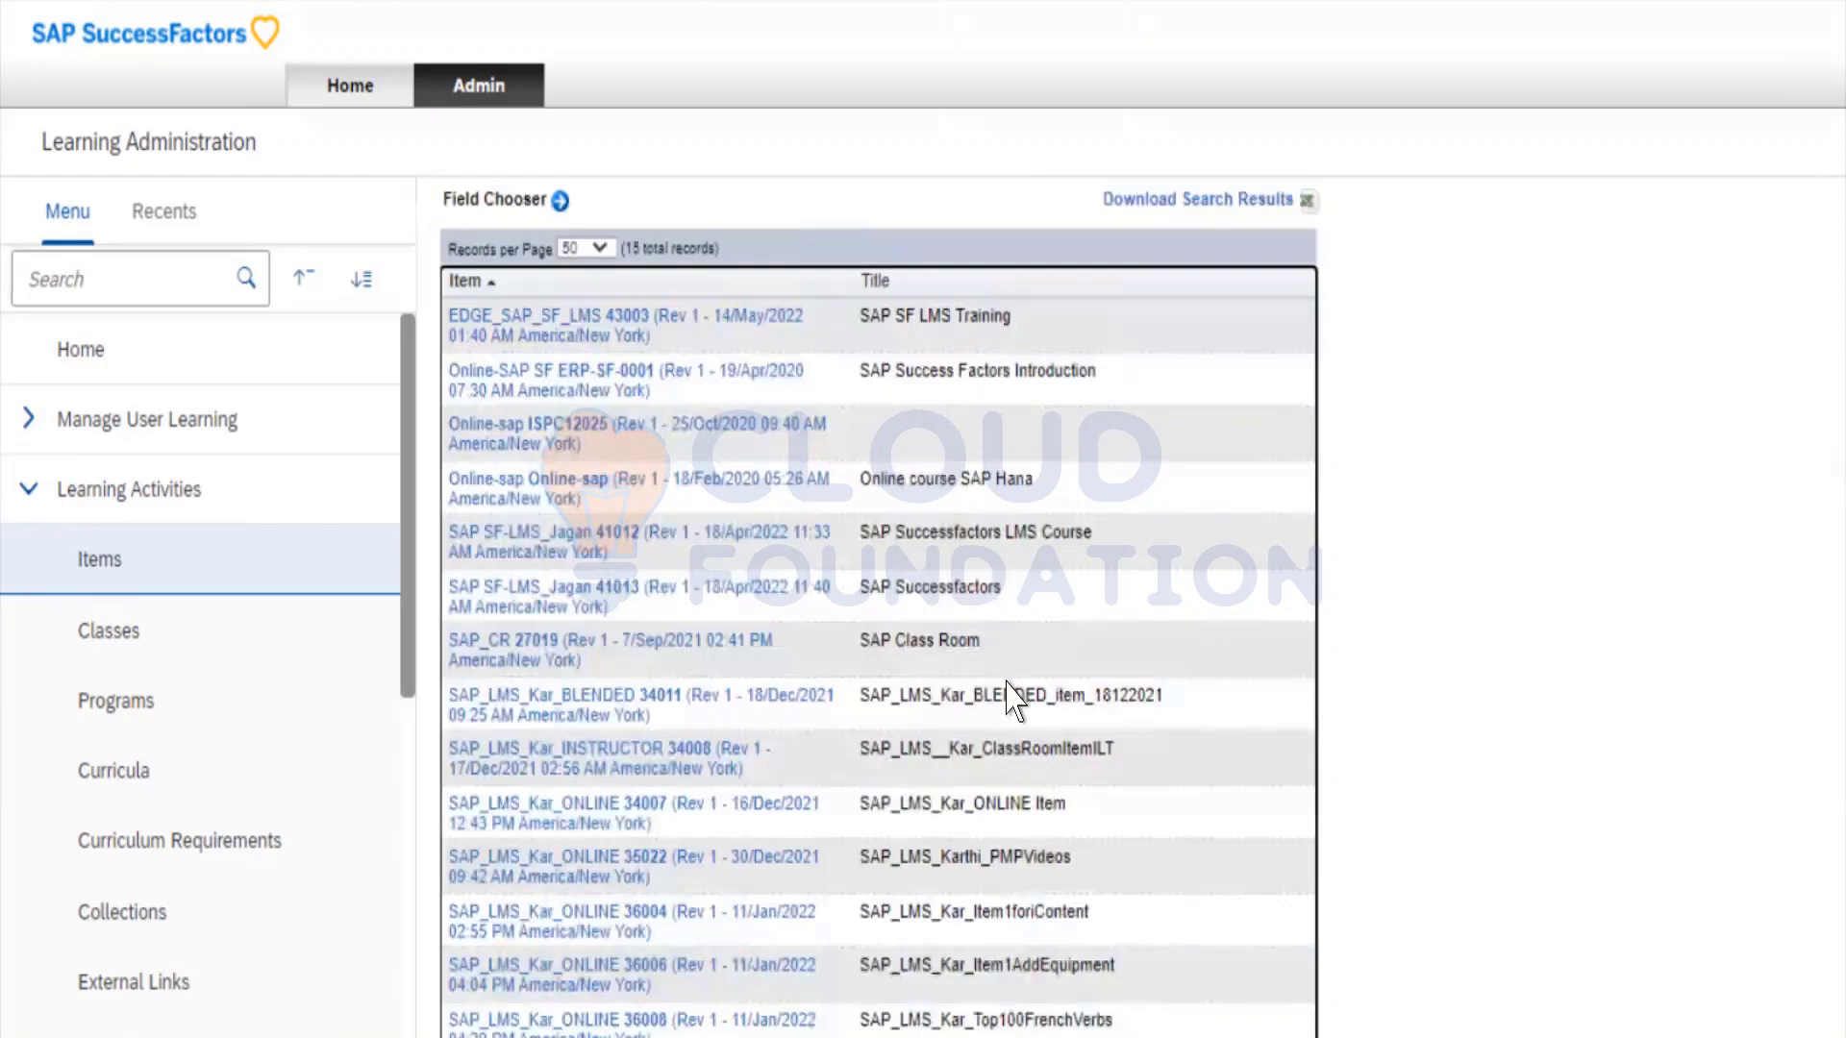
scroll(1019, 801, up, 7)
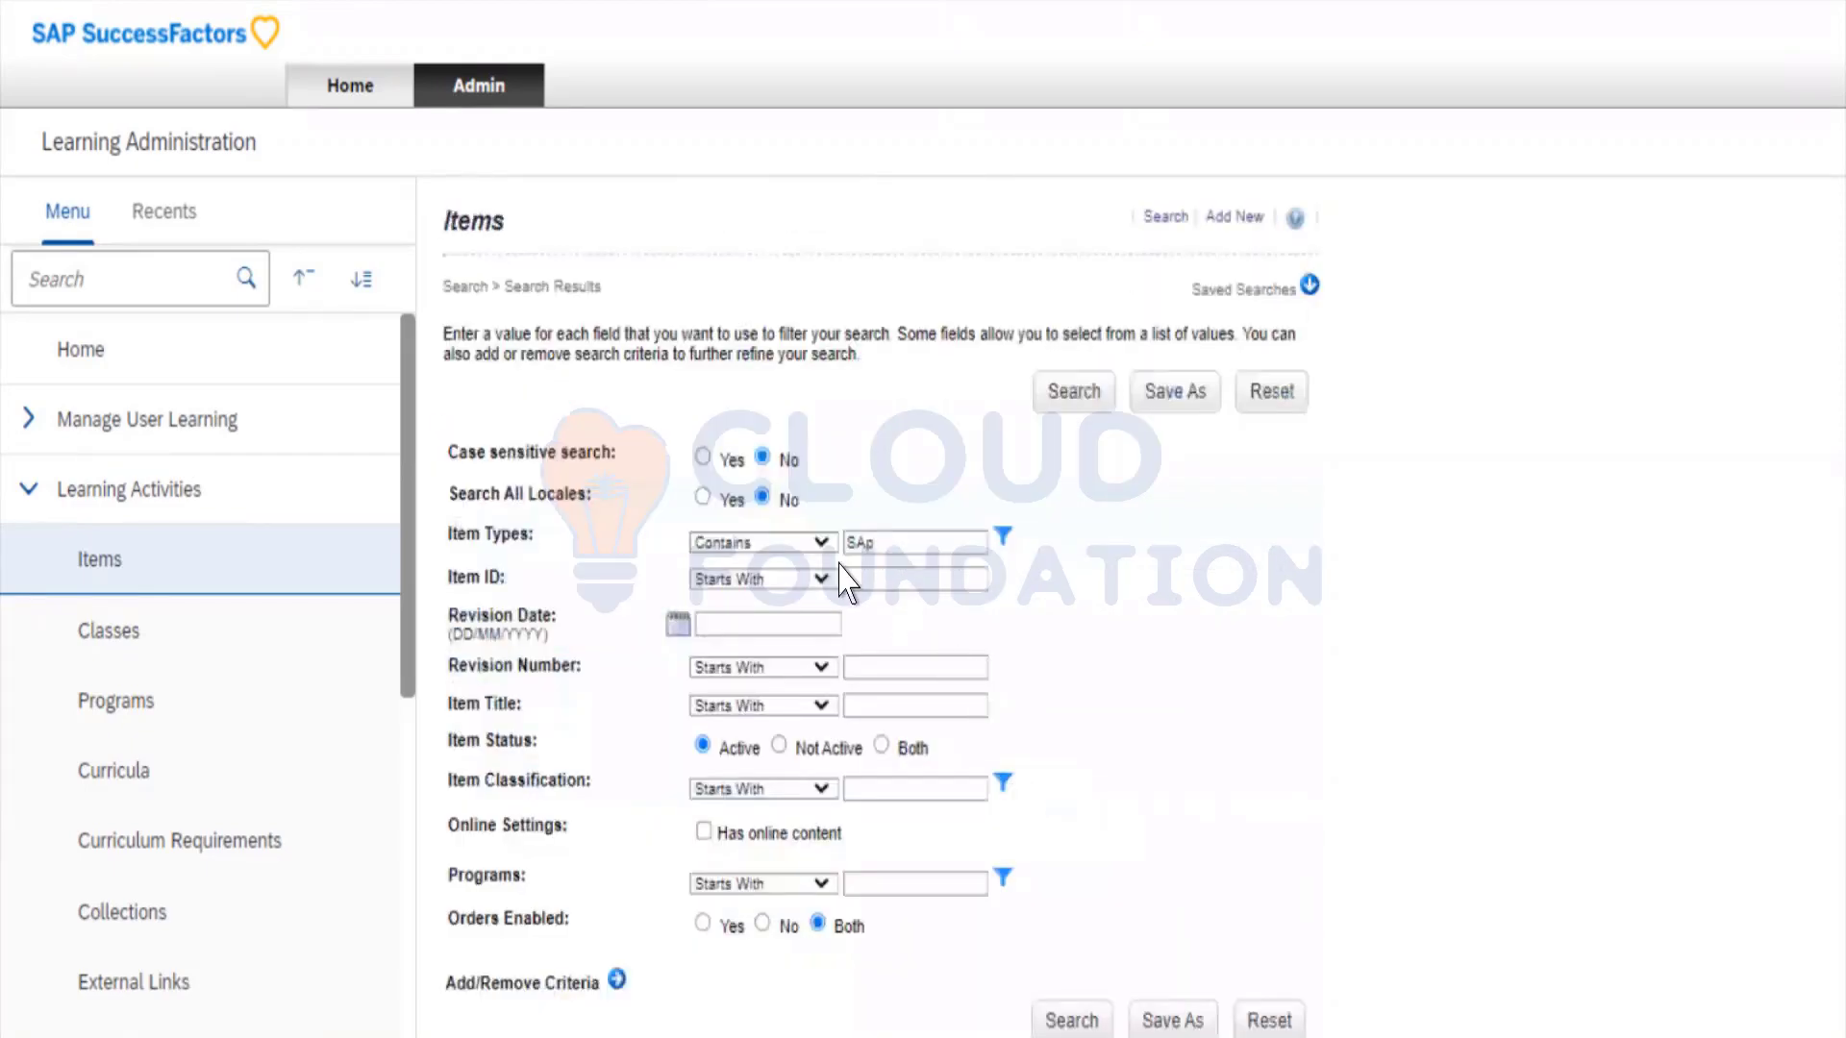
Clear the Item Types search value and set its operator to Any.
click(612, 432)
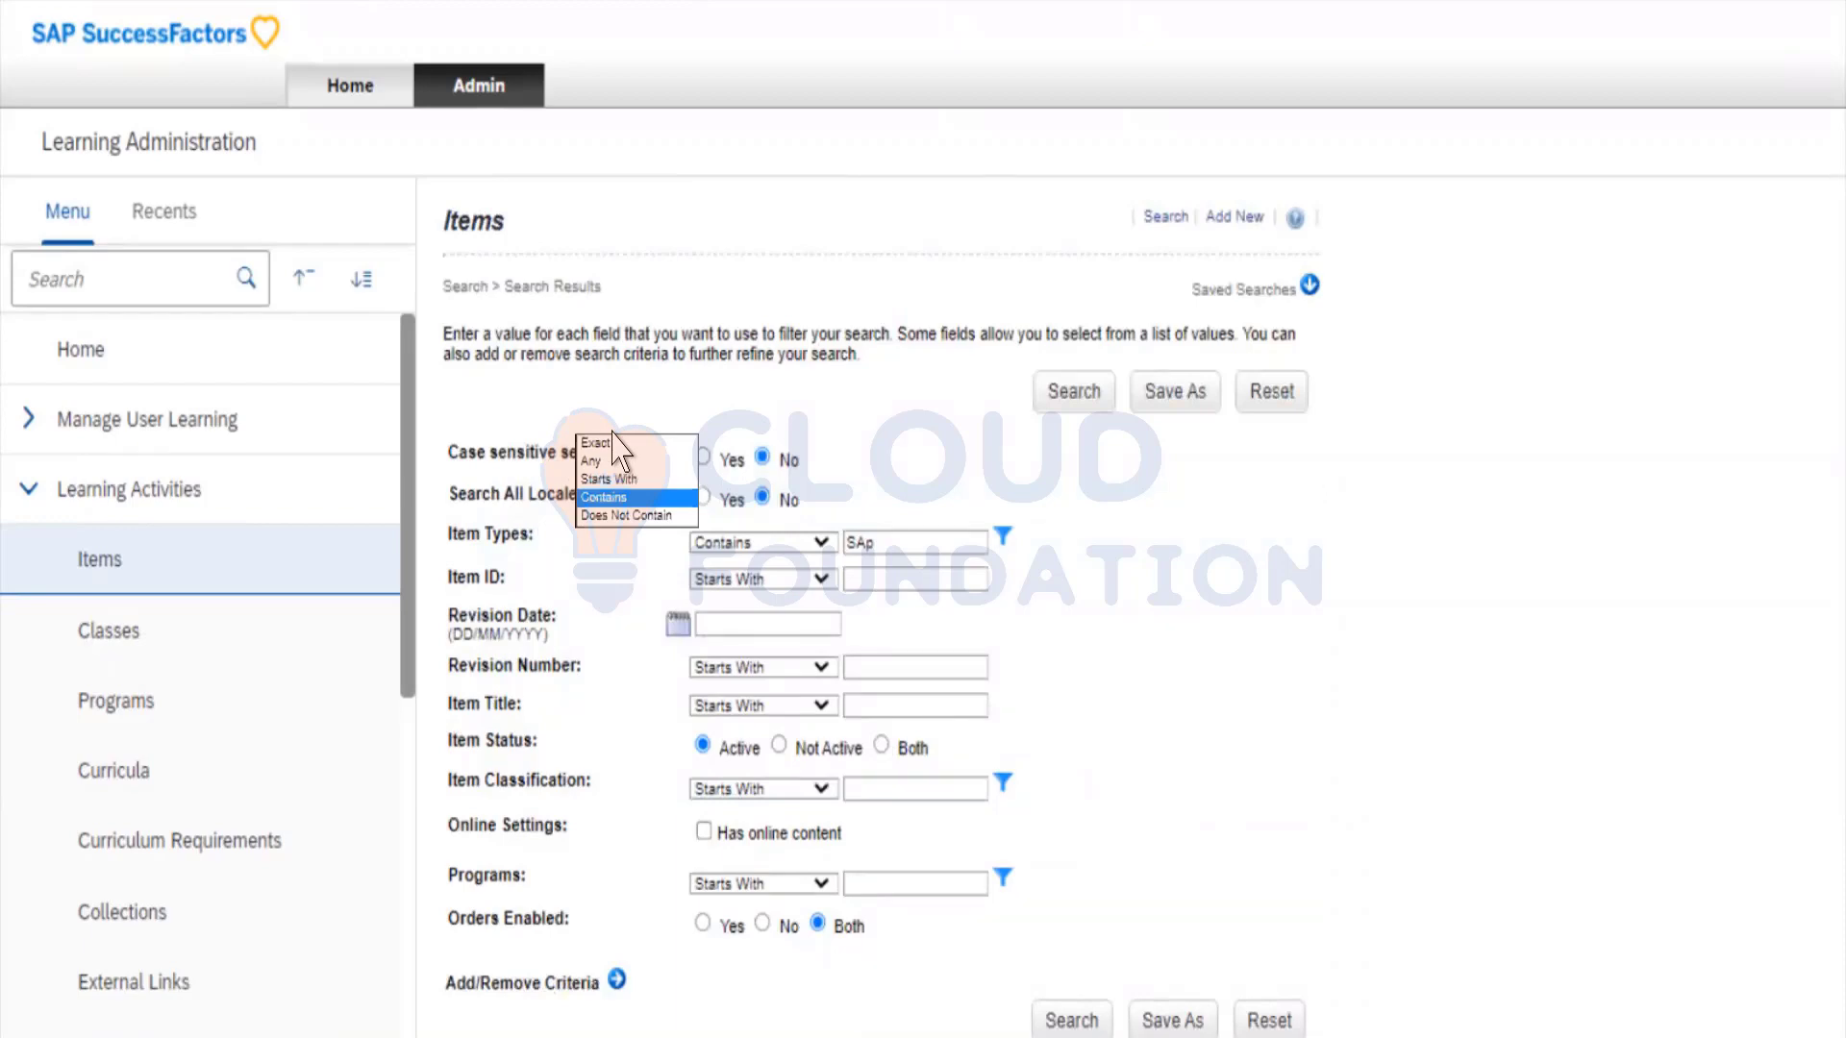
click(656, 423)
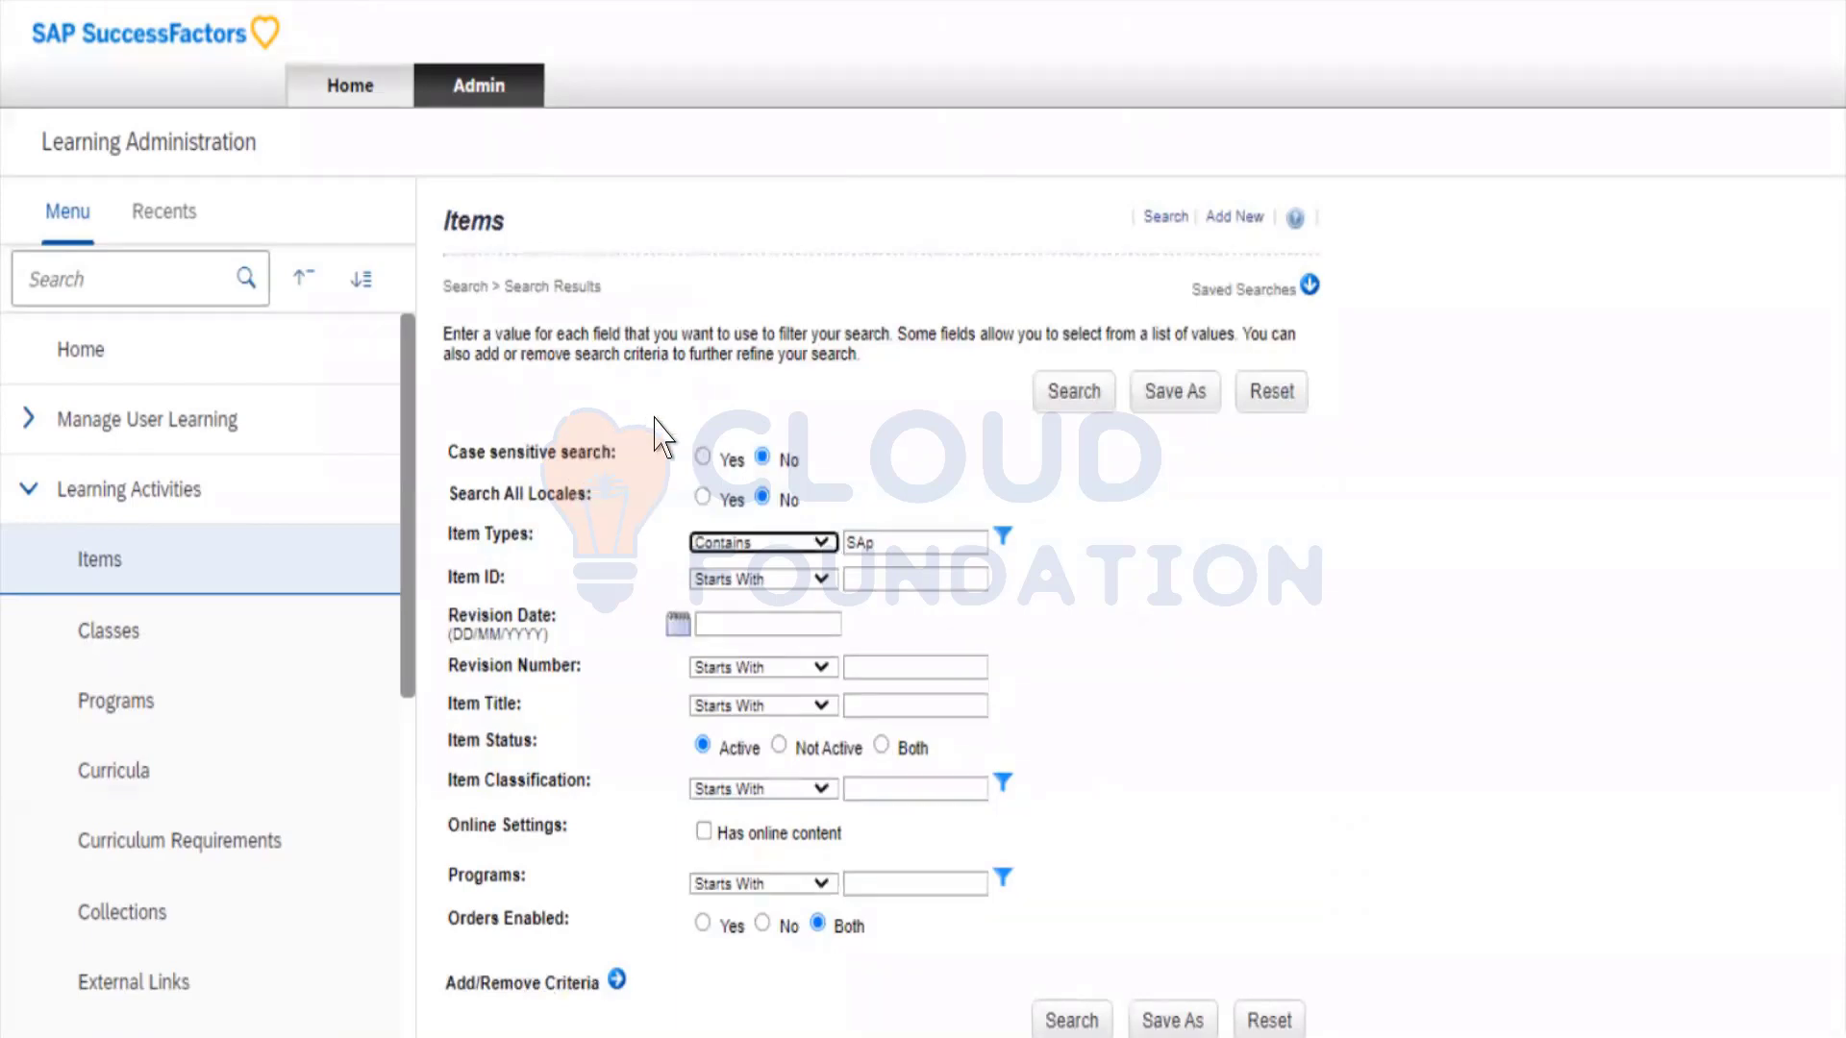
key(Tab)
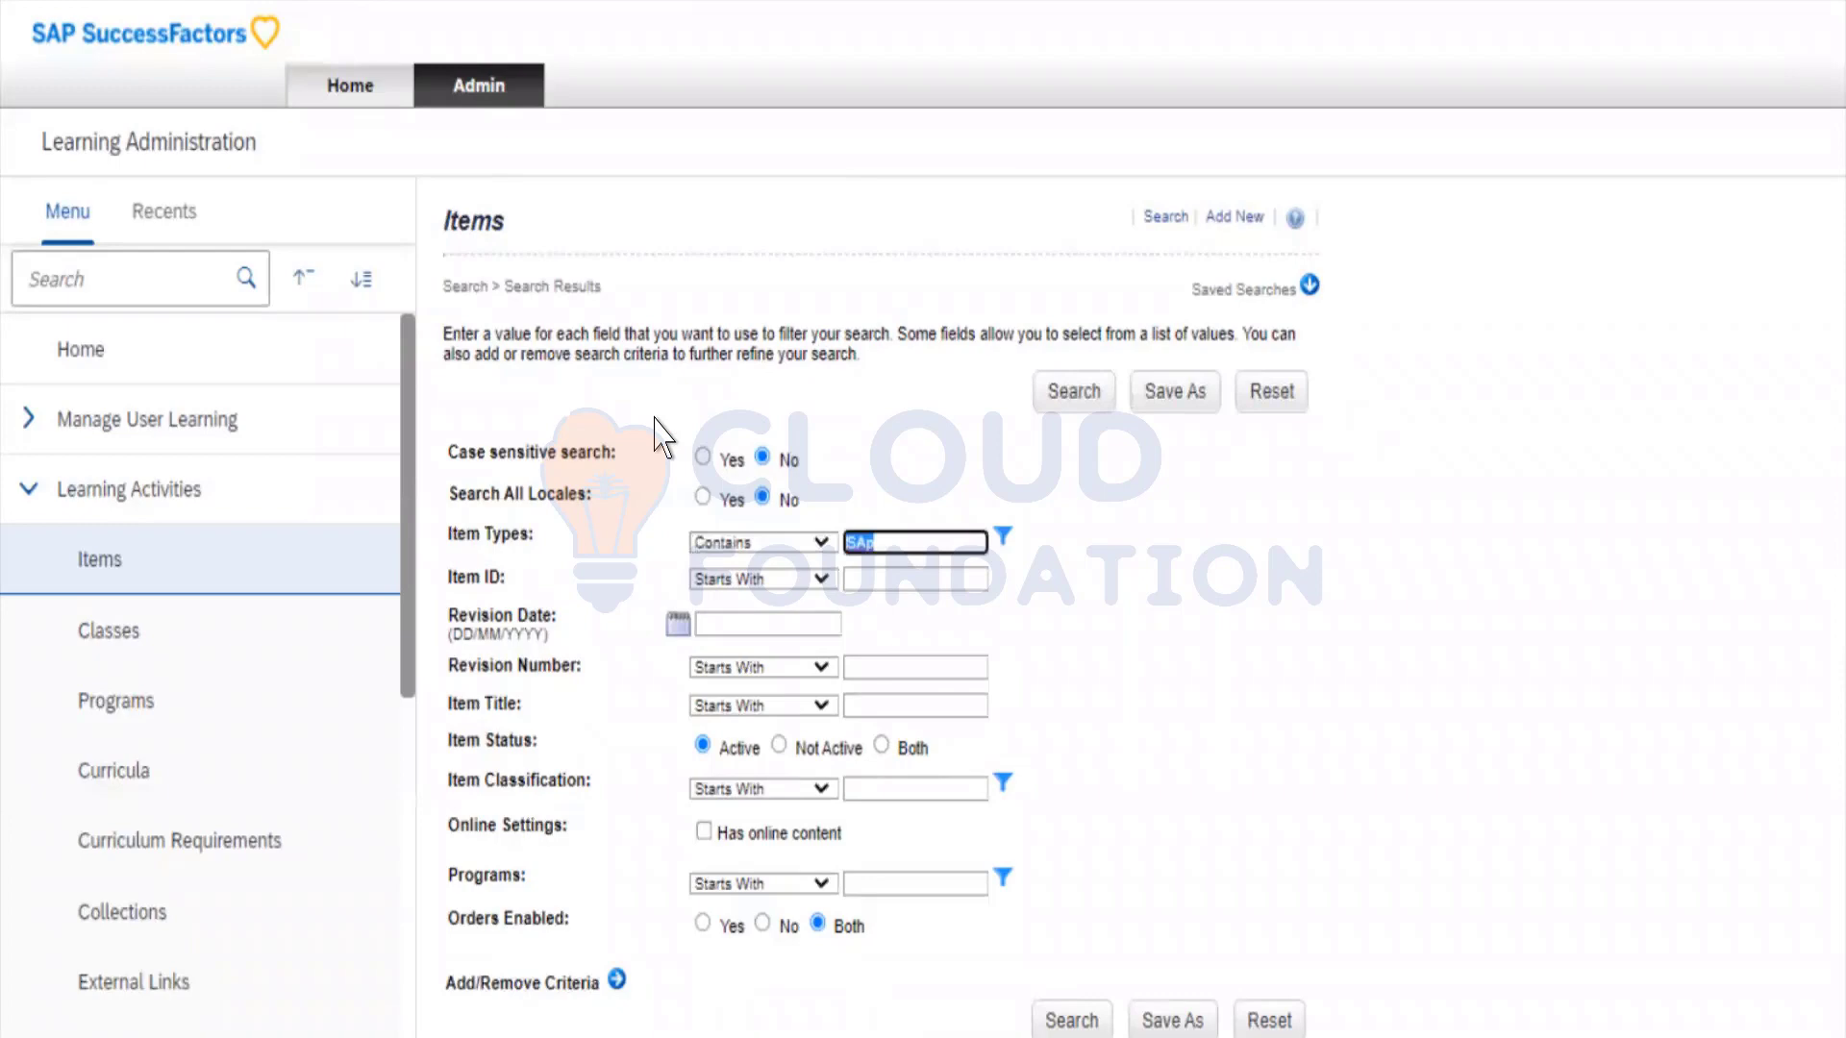
key(BackSpace)
click(612, 417)
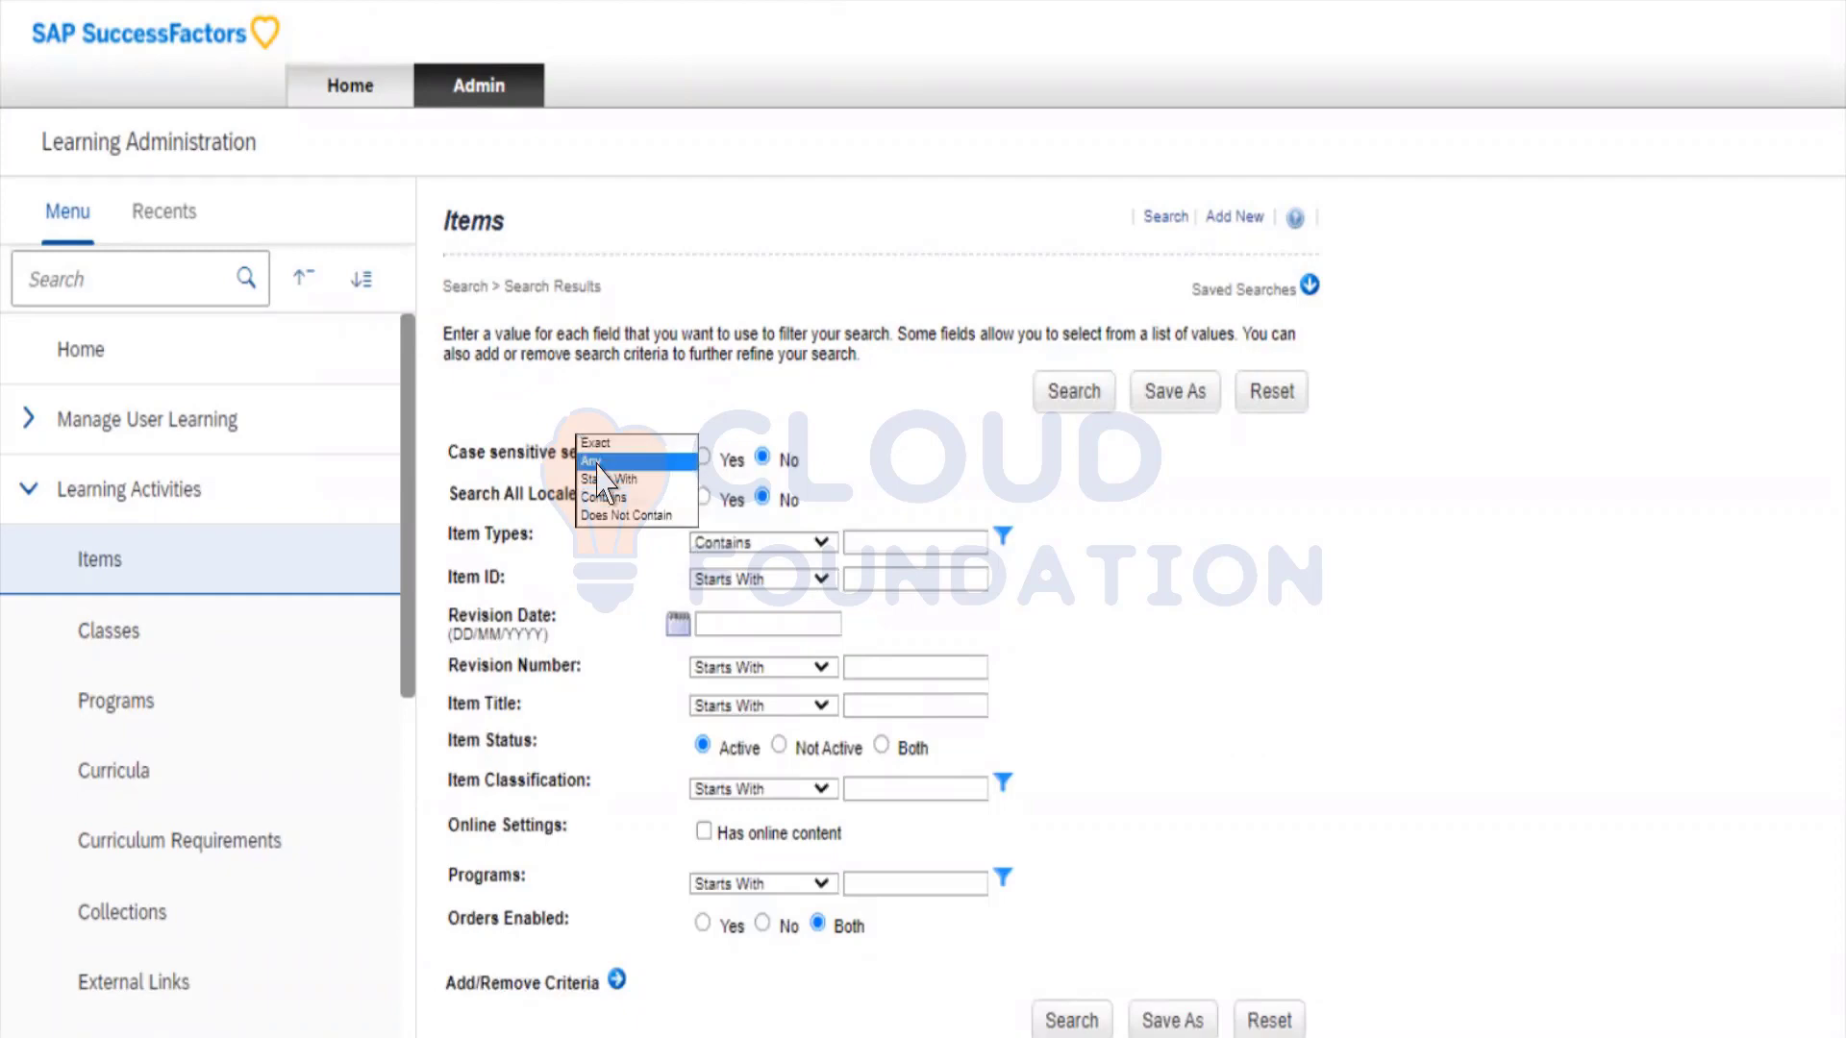
click(593, 462)
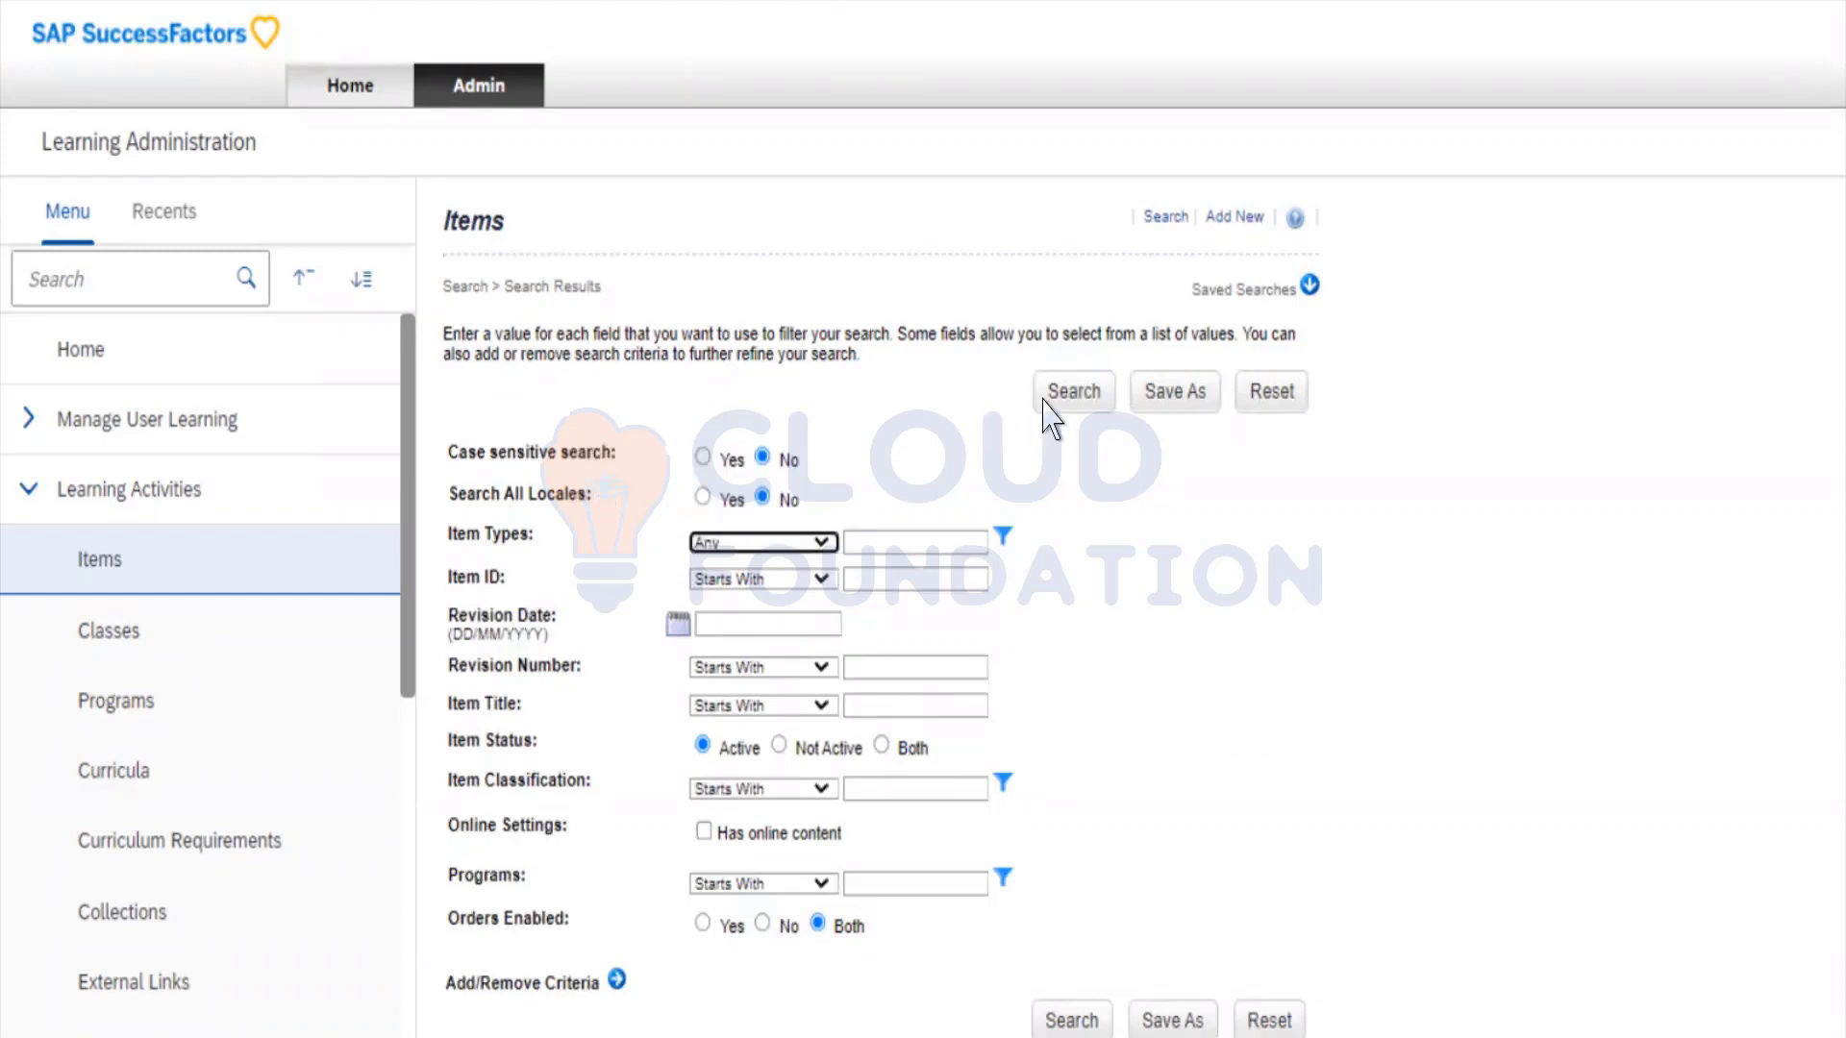
Run the item search with the Item Types operator set to Any.
click(834, 337)
triple_click(801, 333)
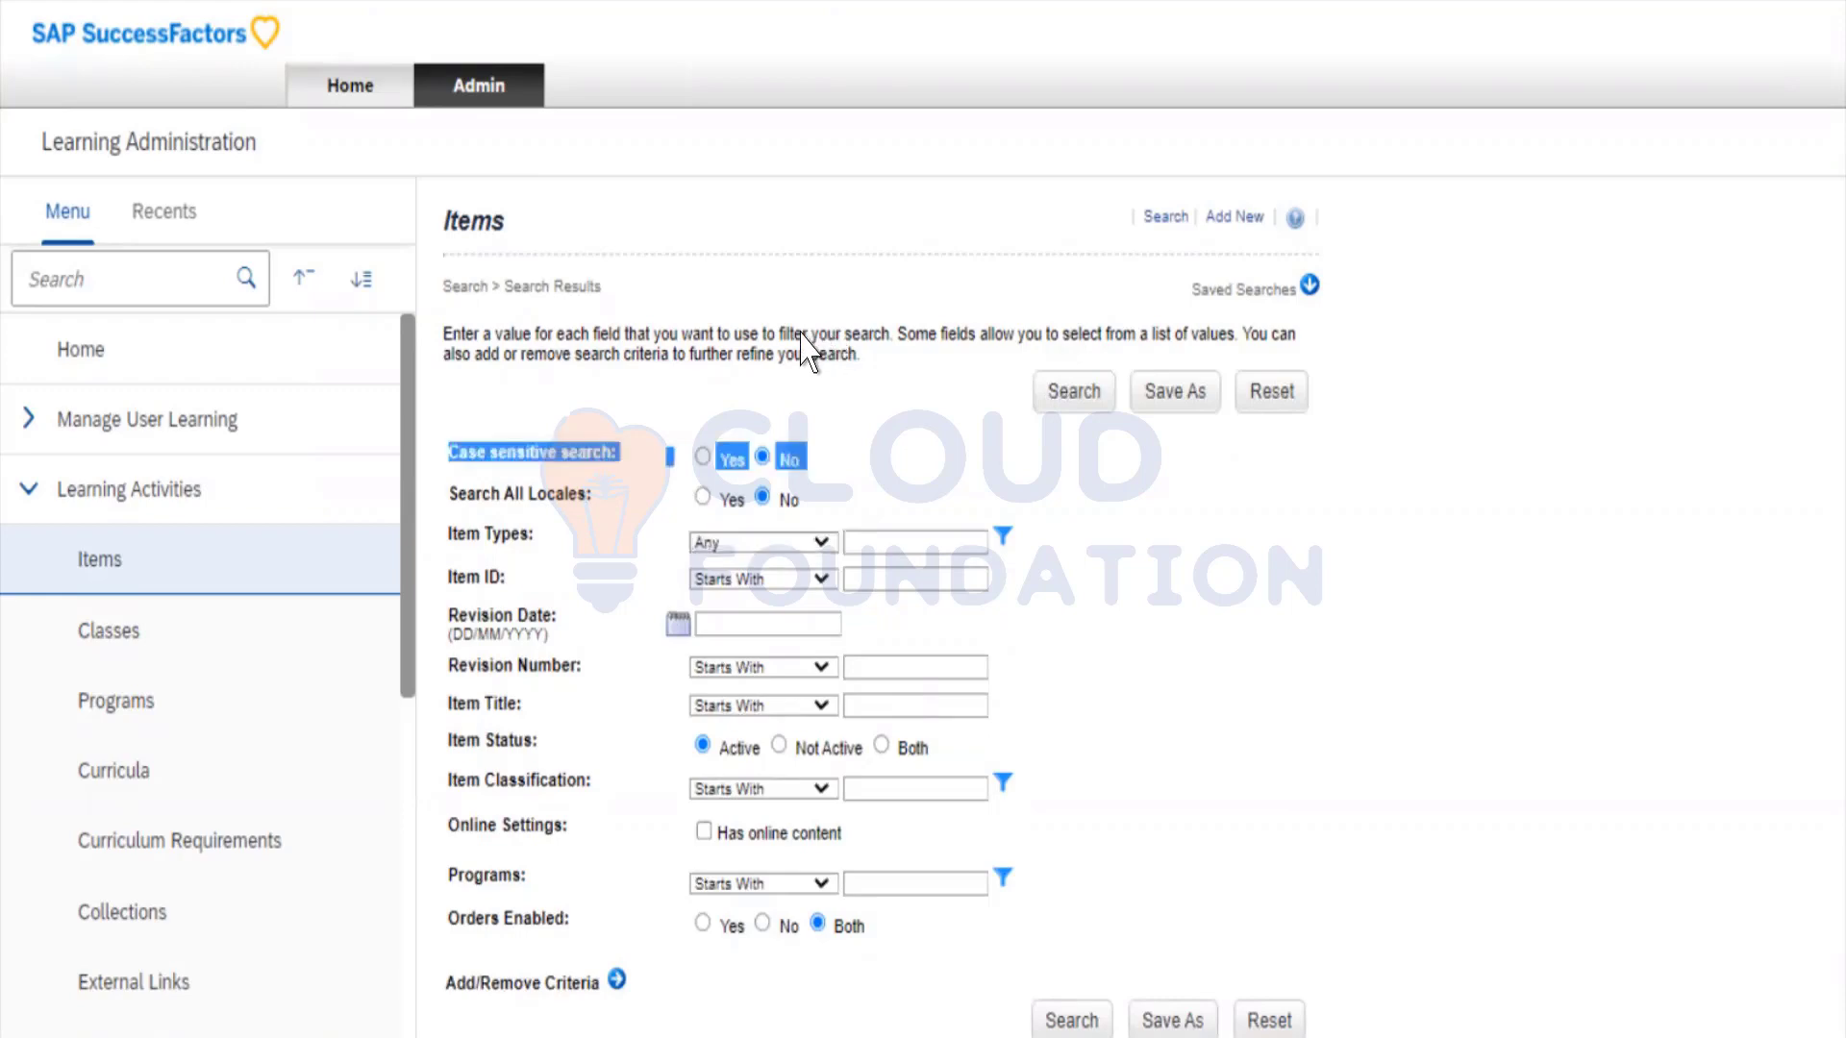
click(803, 334)
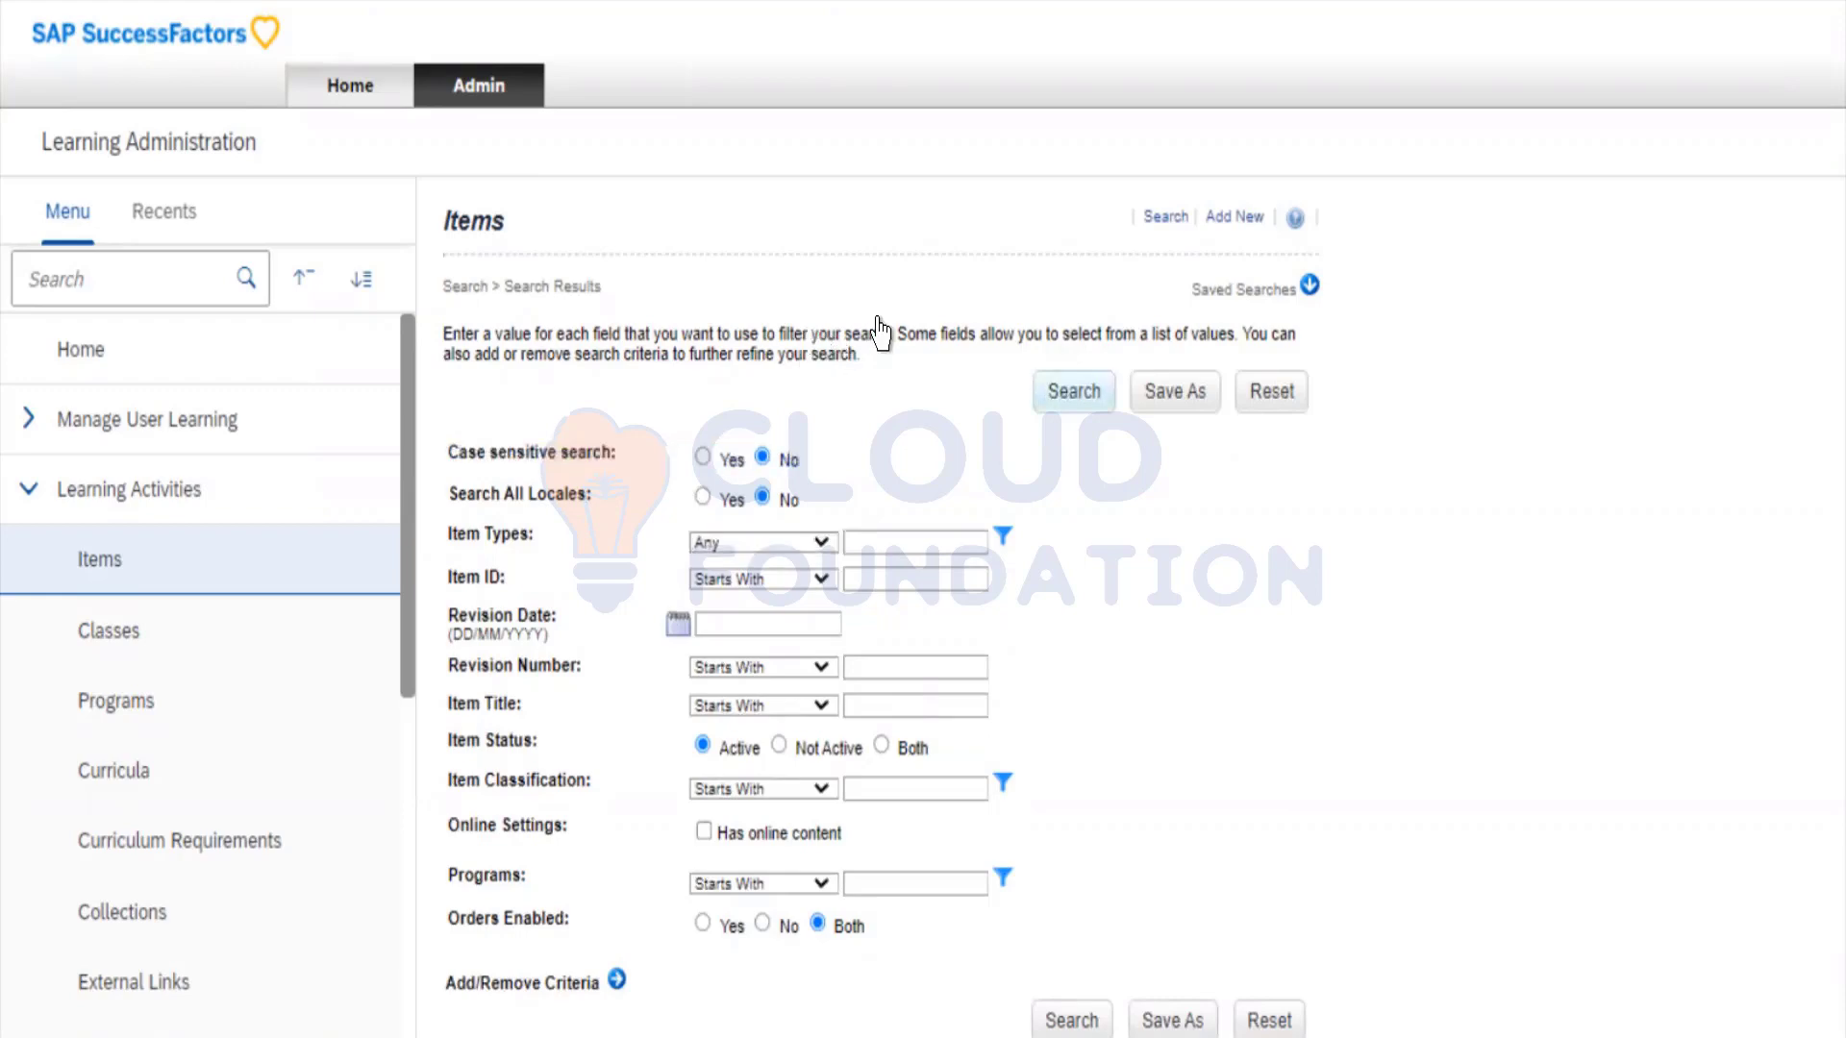
key(Tab)
key(Return)
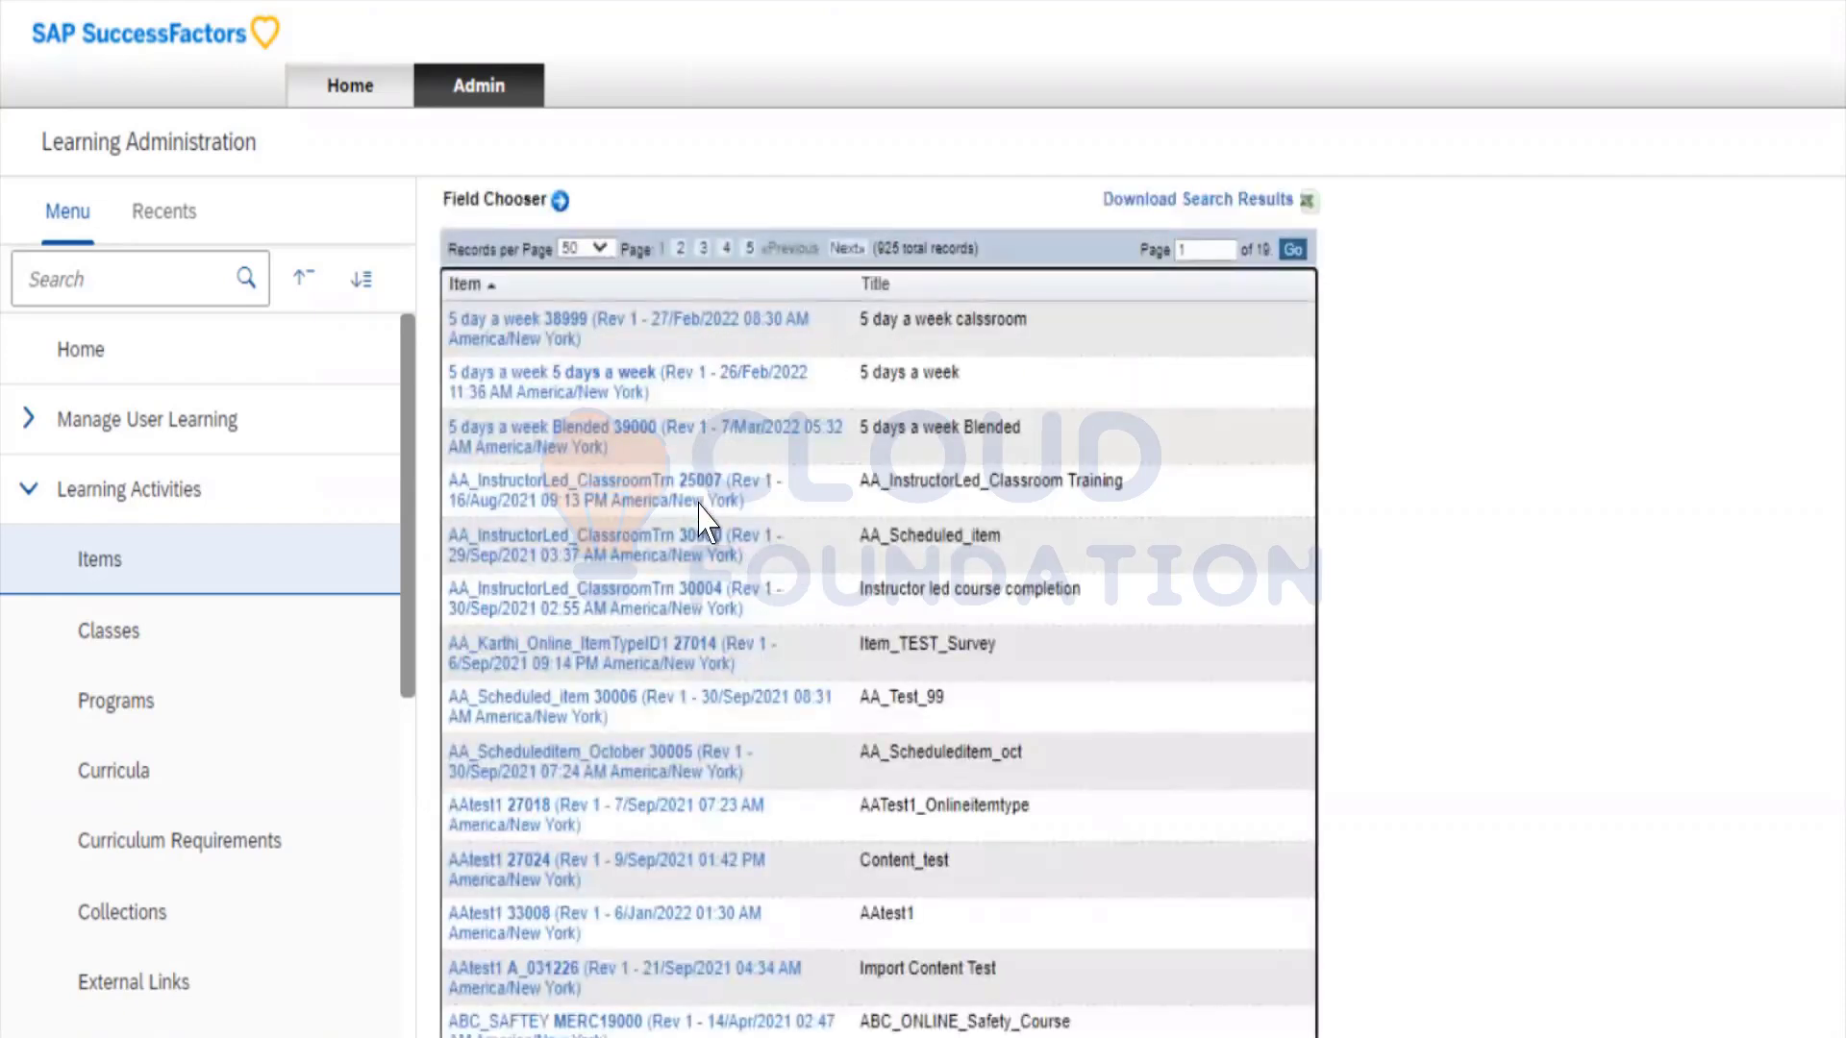
Examine the items, titles, record total and download option in the search results.
scroll(727, 642, down, 4)
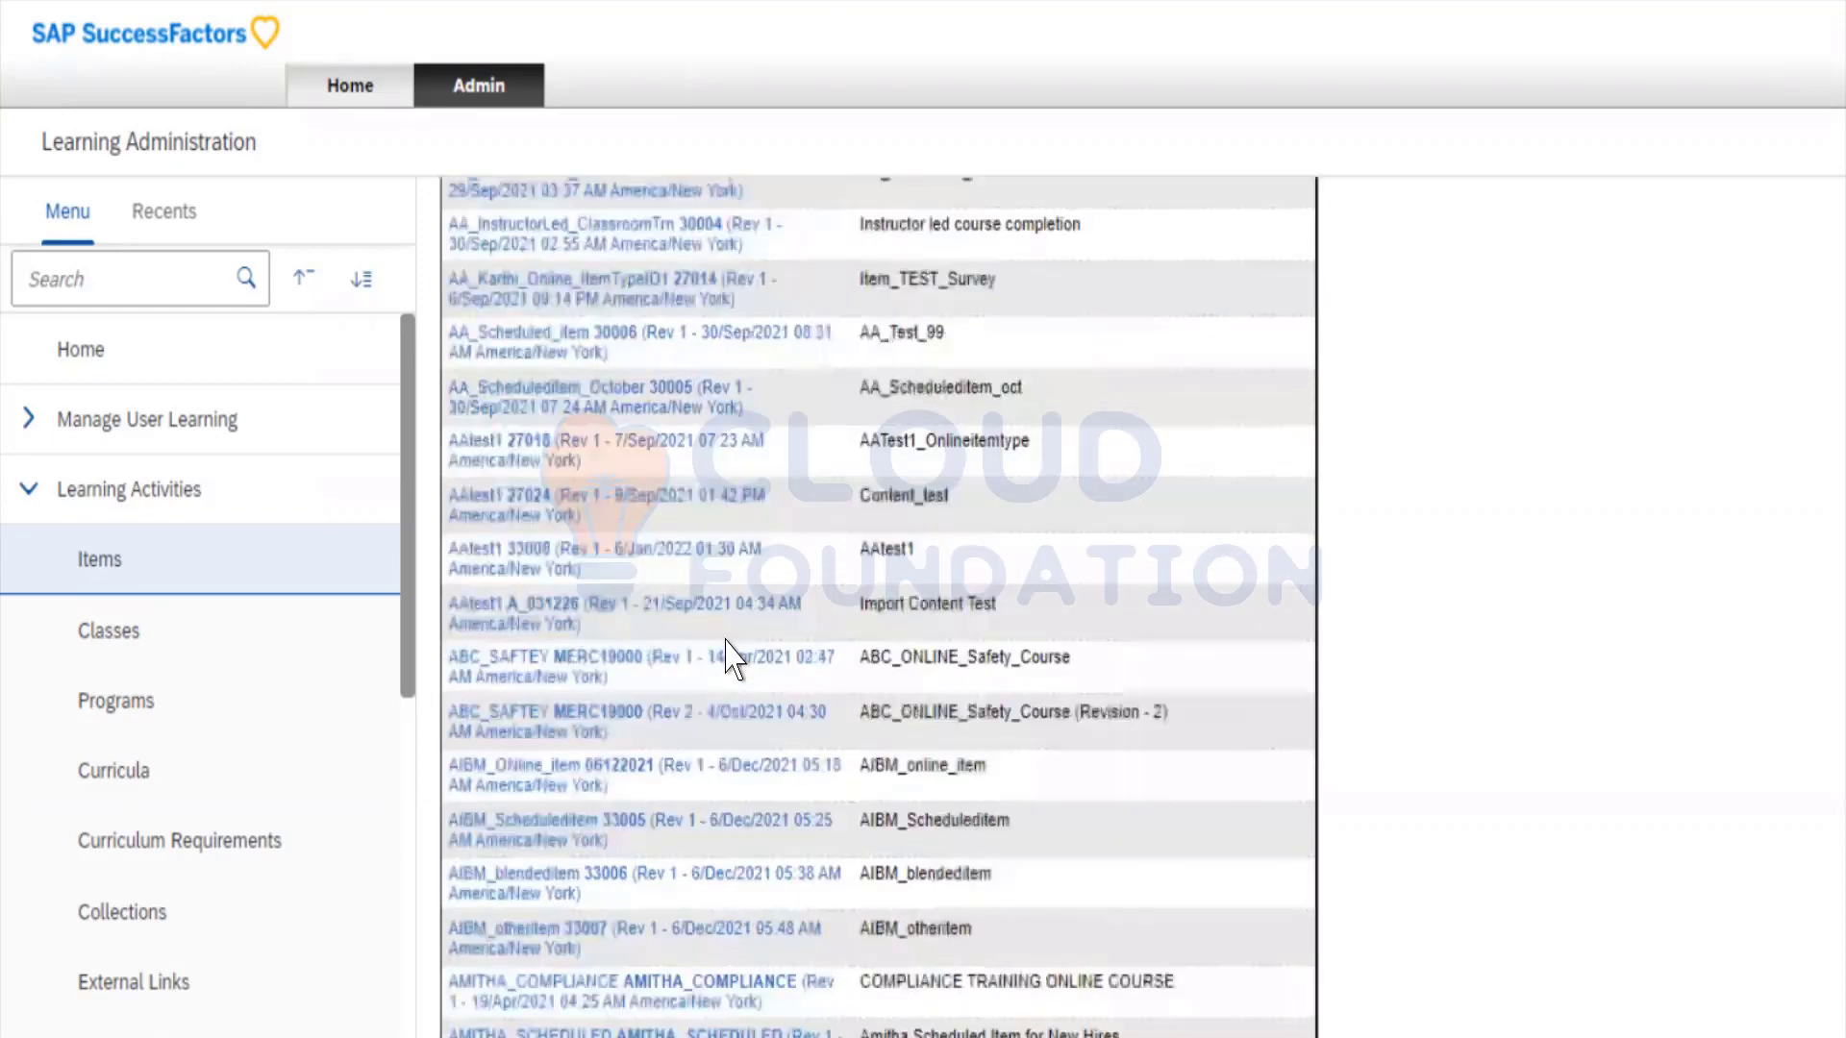
scroll(728, 642, up, 9)
scroll(727, 642, down, 5)
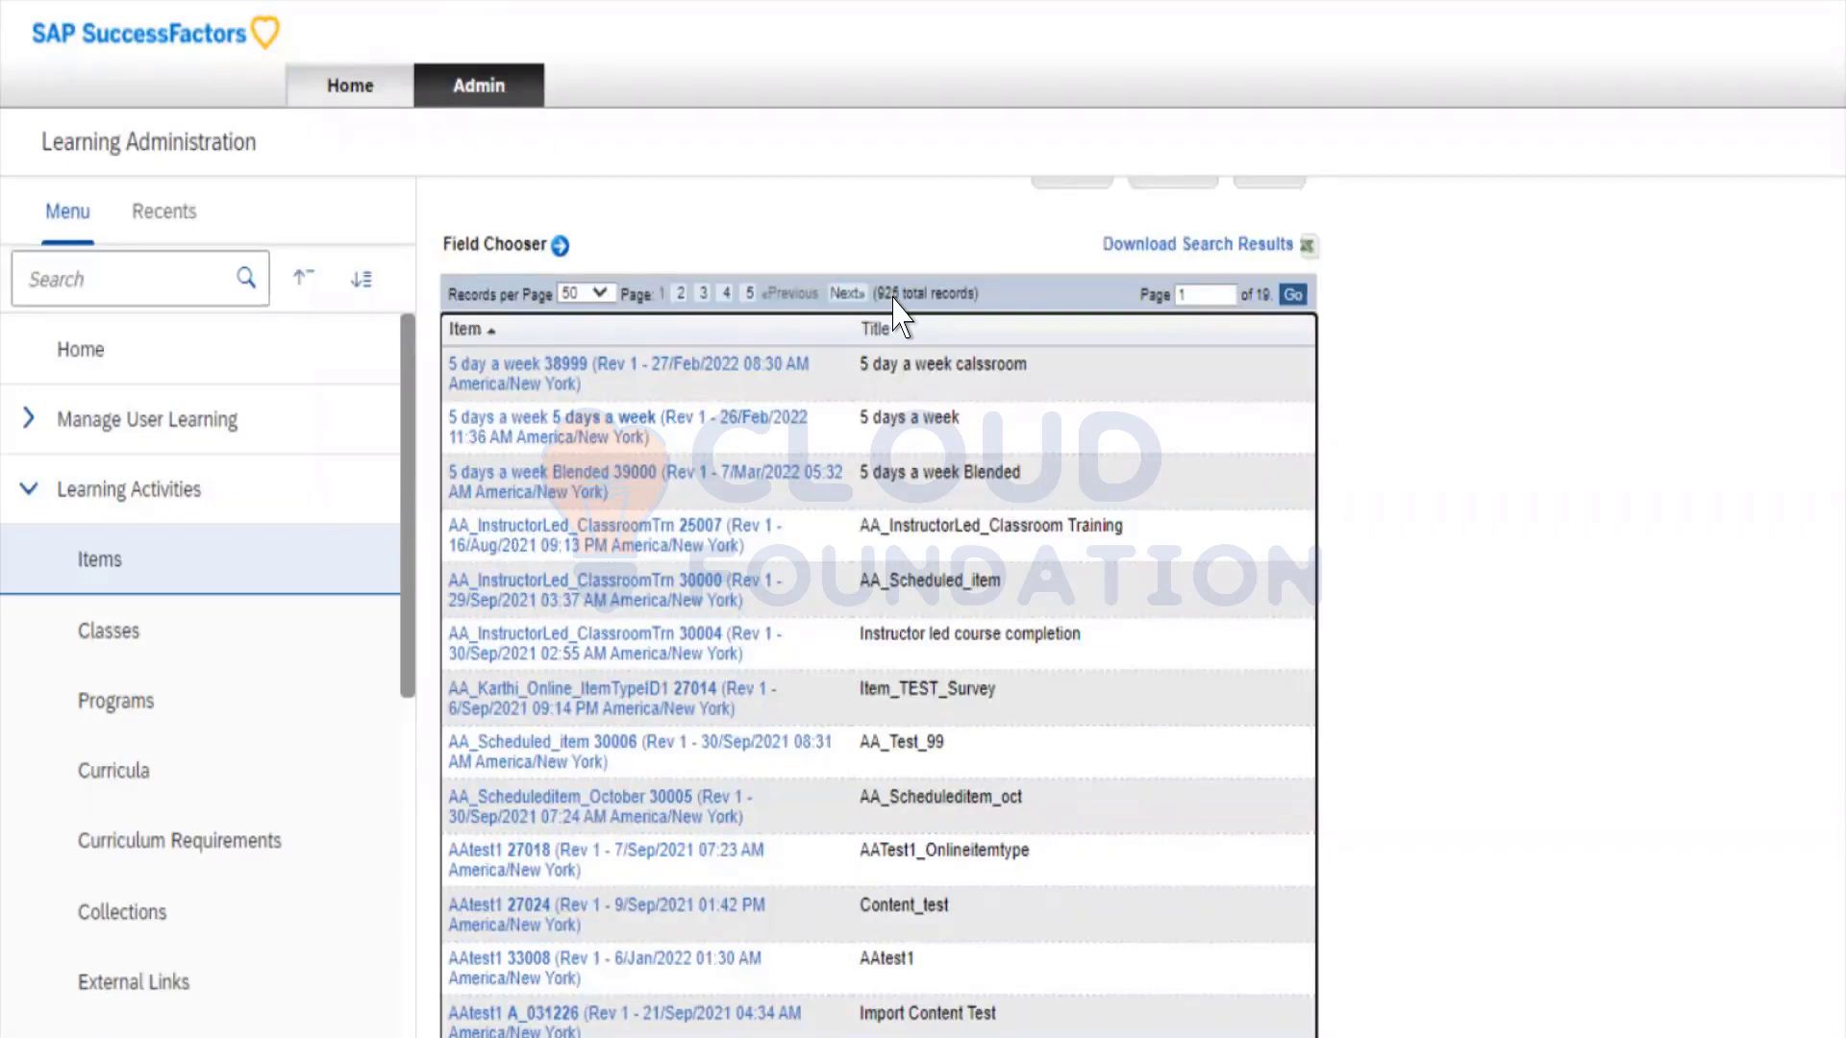
scroll(894, 312, up, 3)
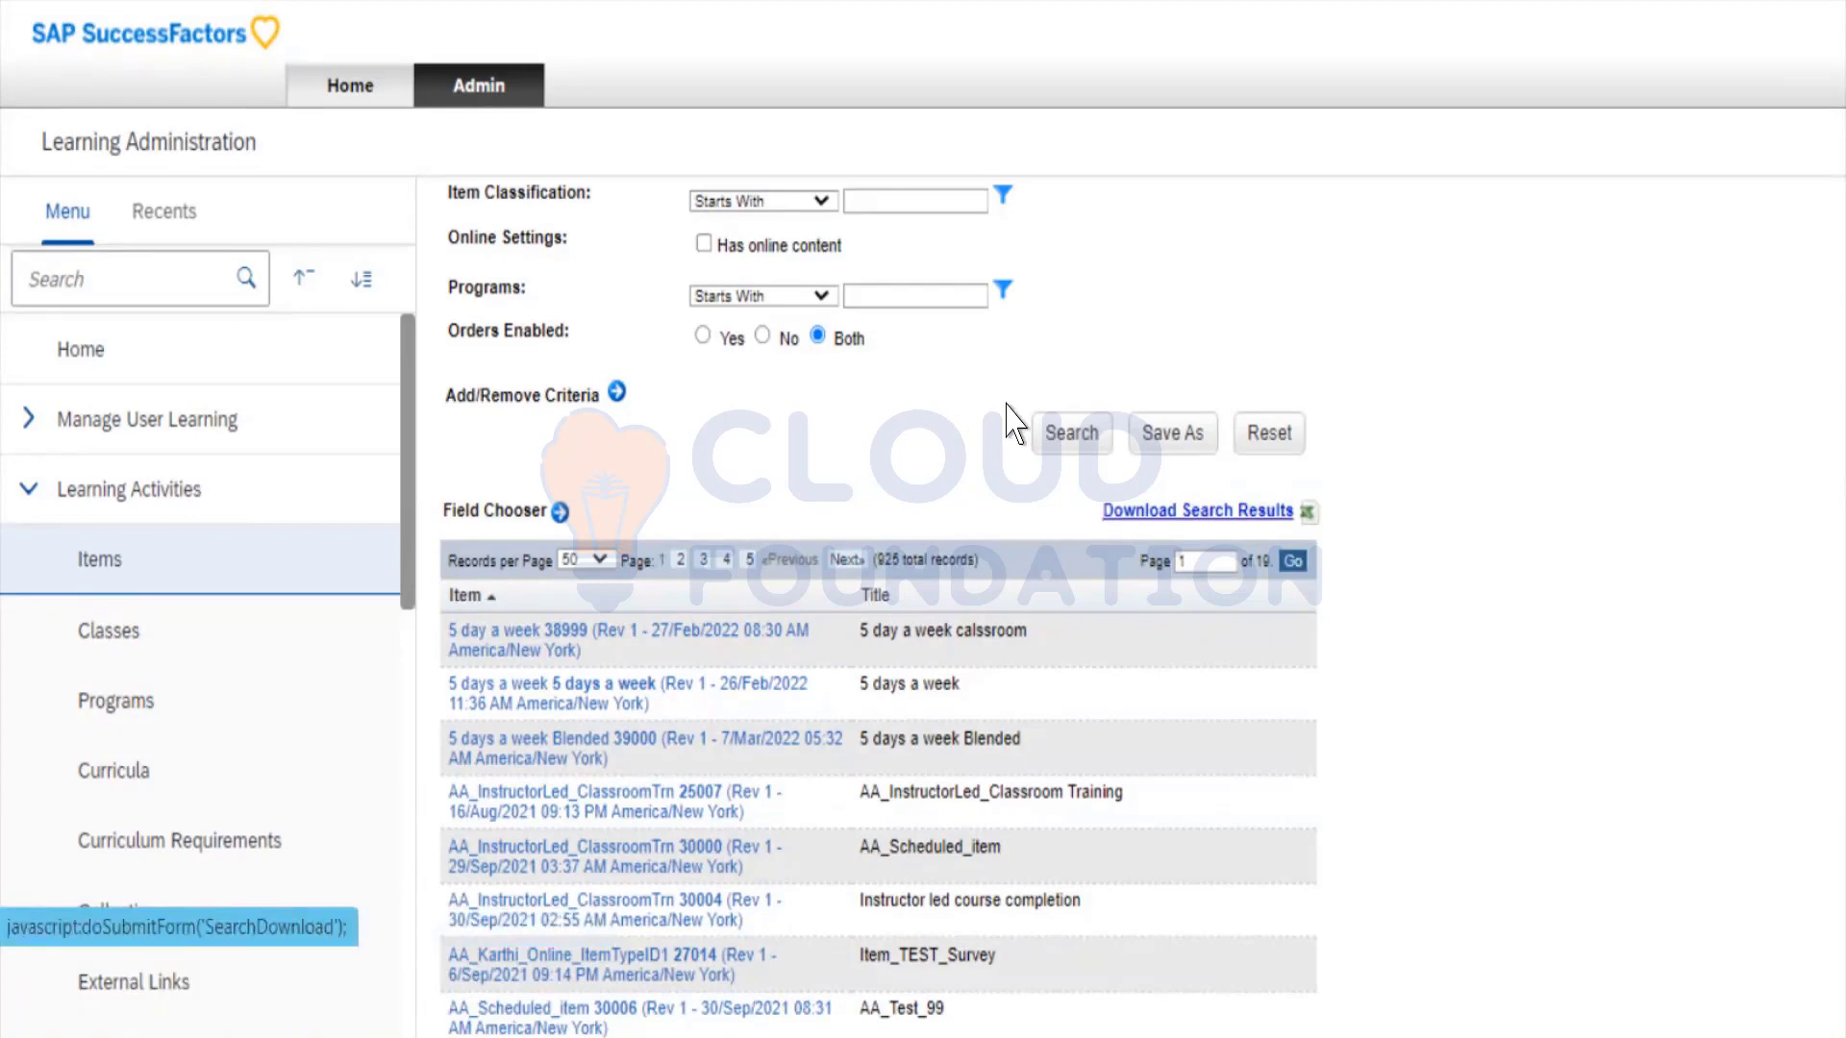
scroll(904, 457, down, 5)
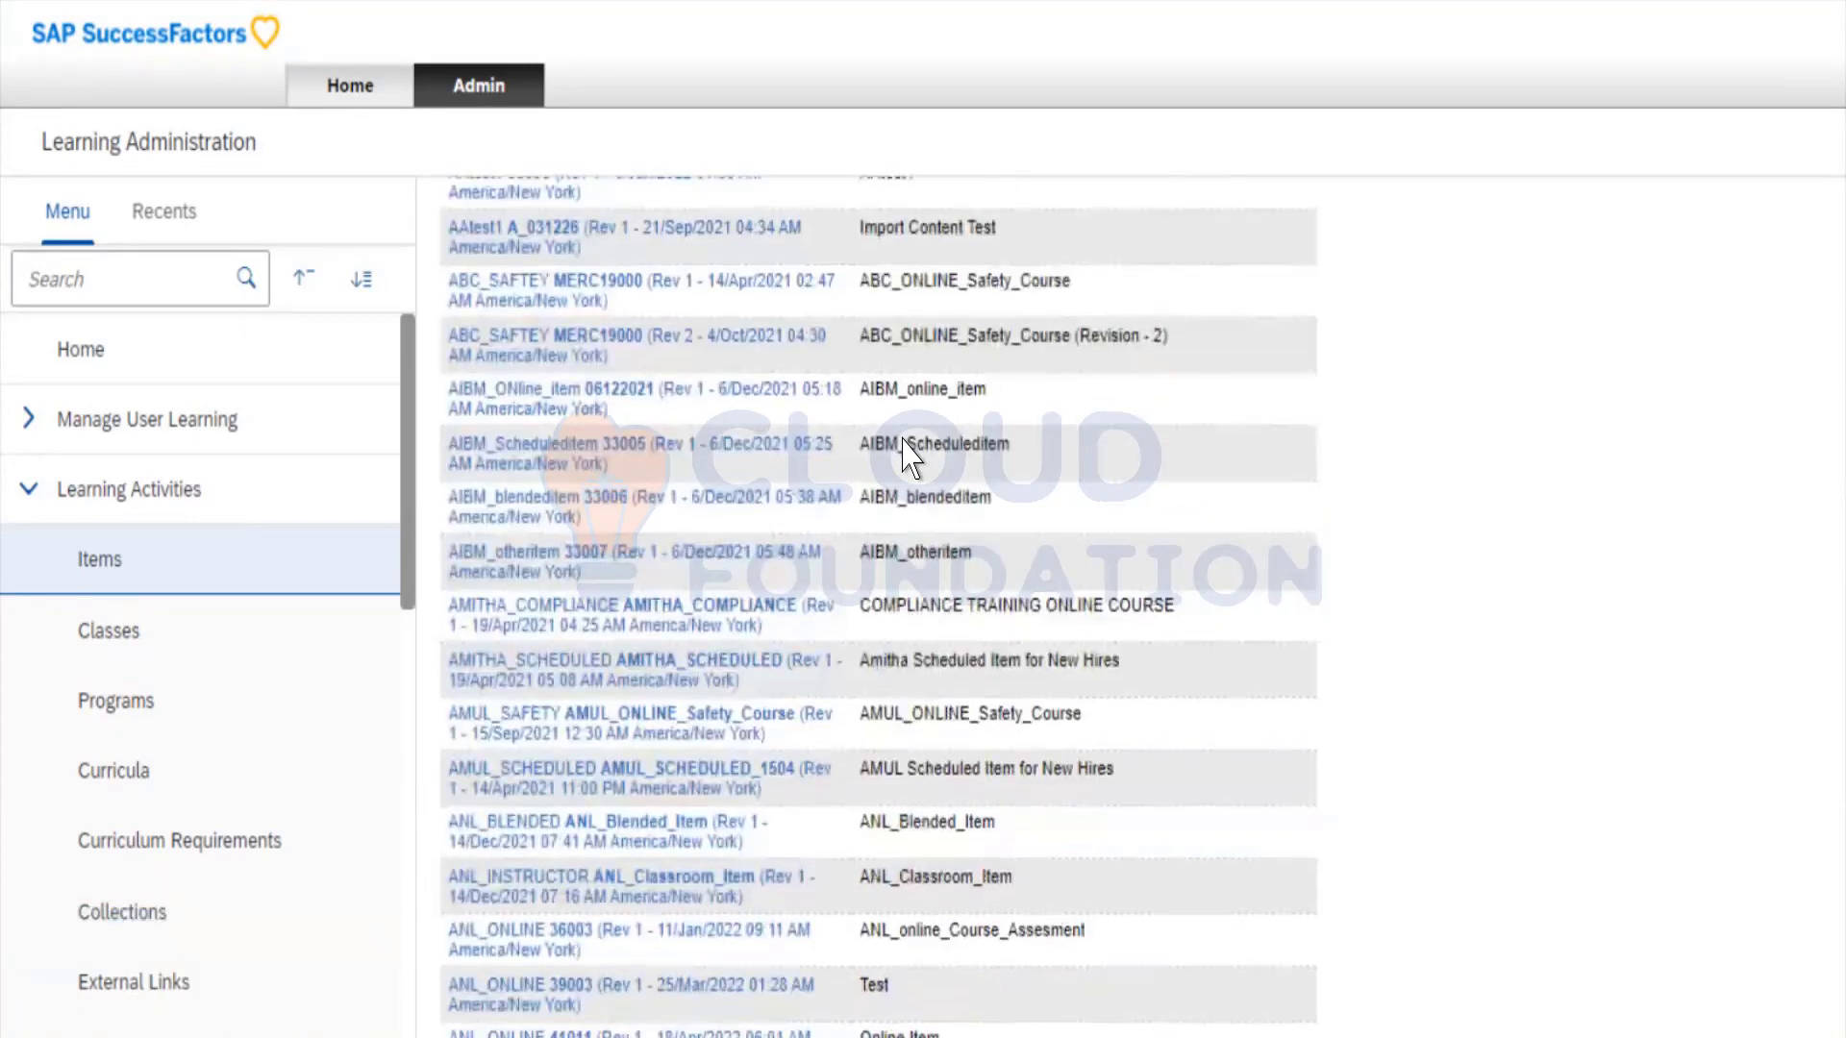
Start adding a new learning item and skim through the fields of its form.
scroll(903, 457, up, 10)
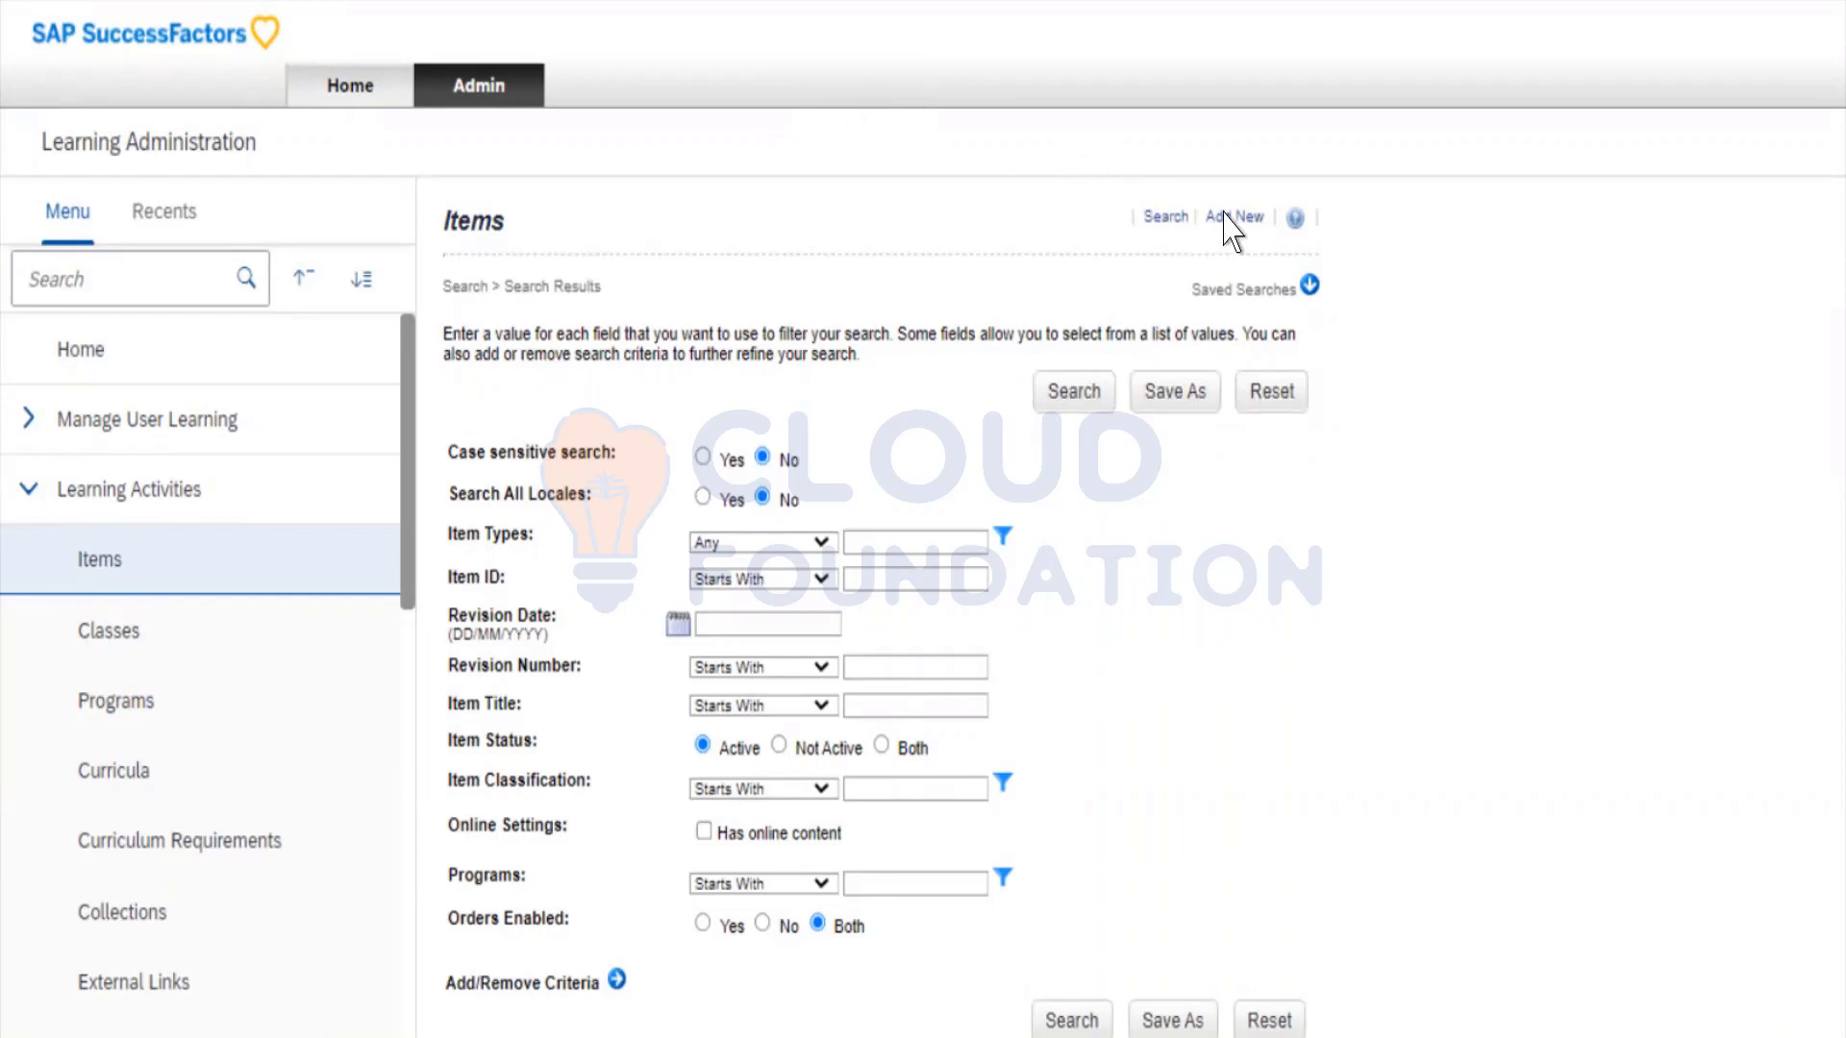
click(1024, 165)
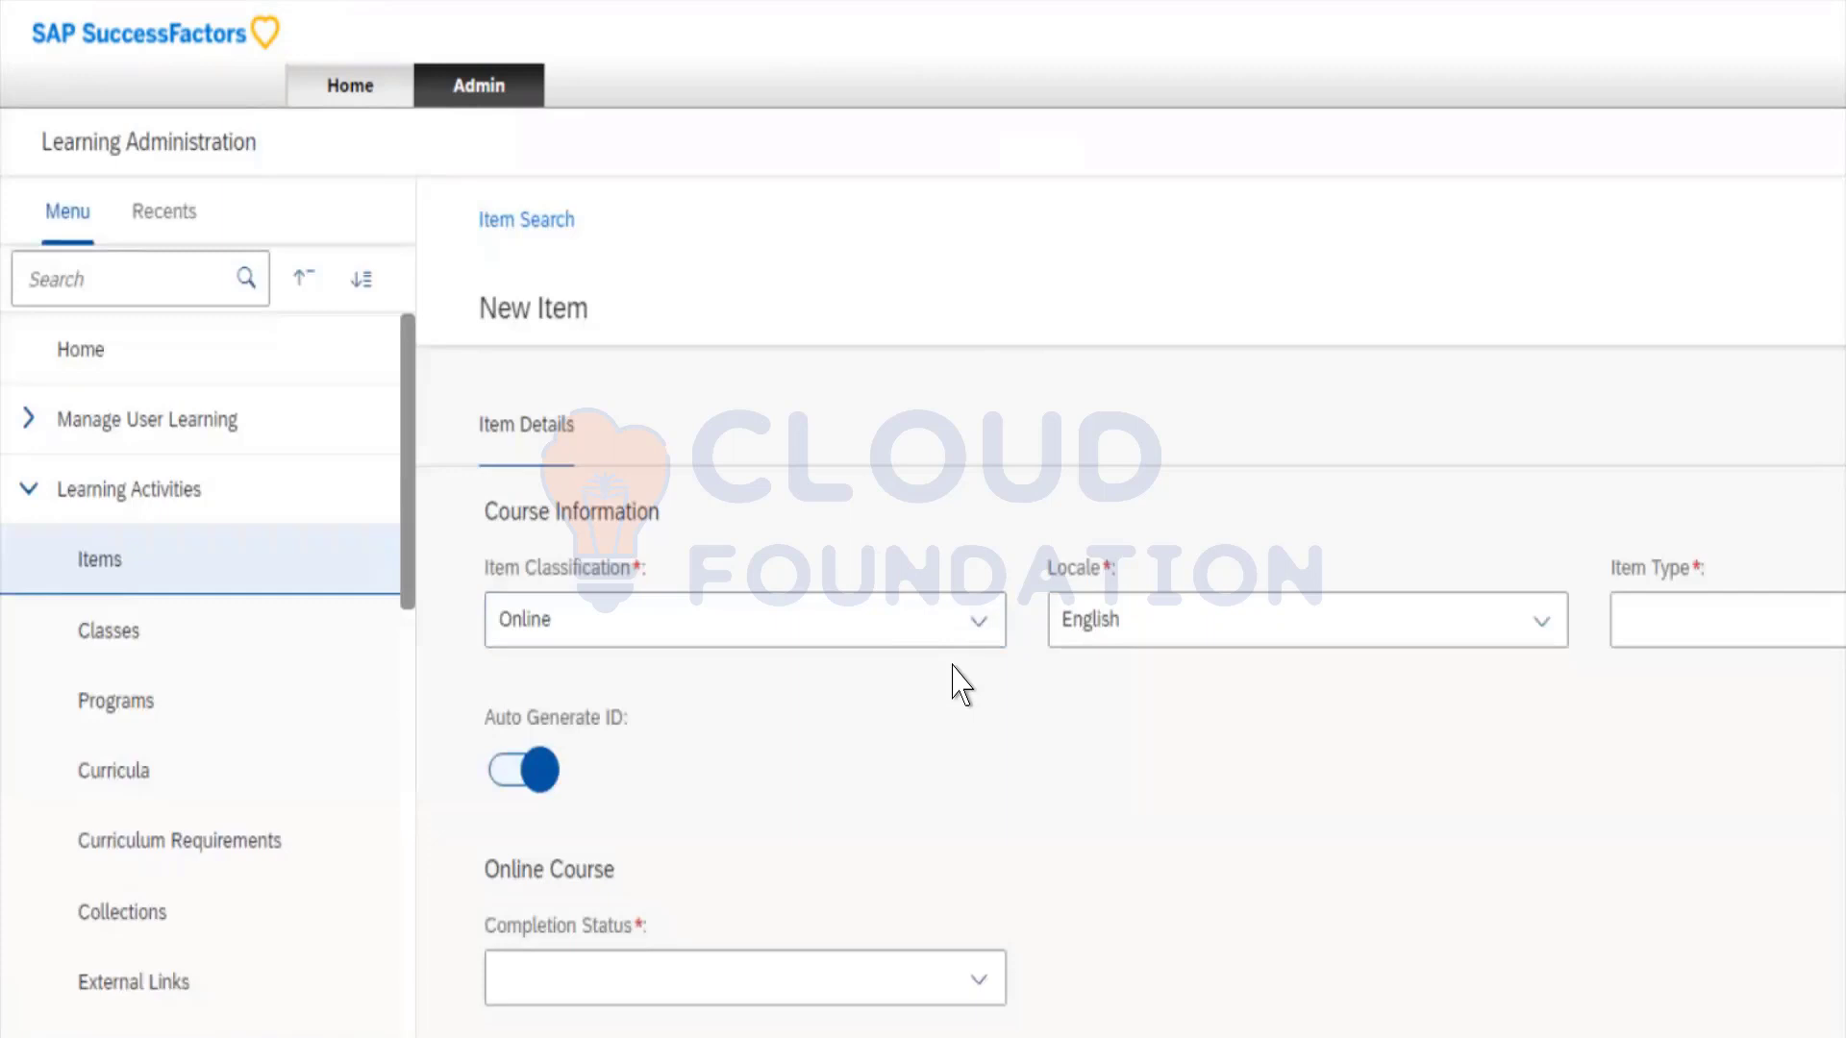
scroll(960, 685, down, 15)
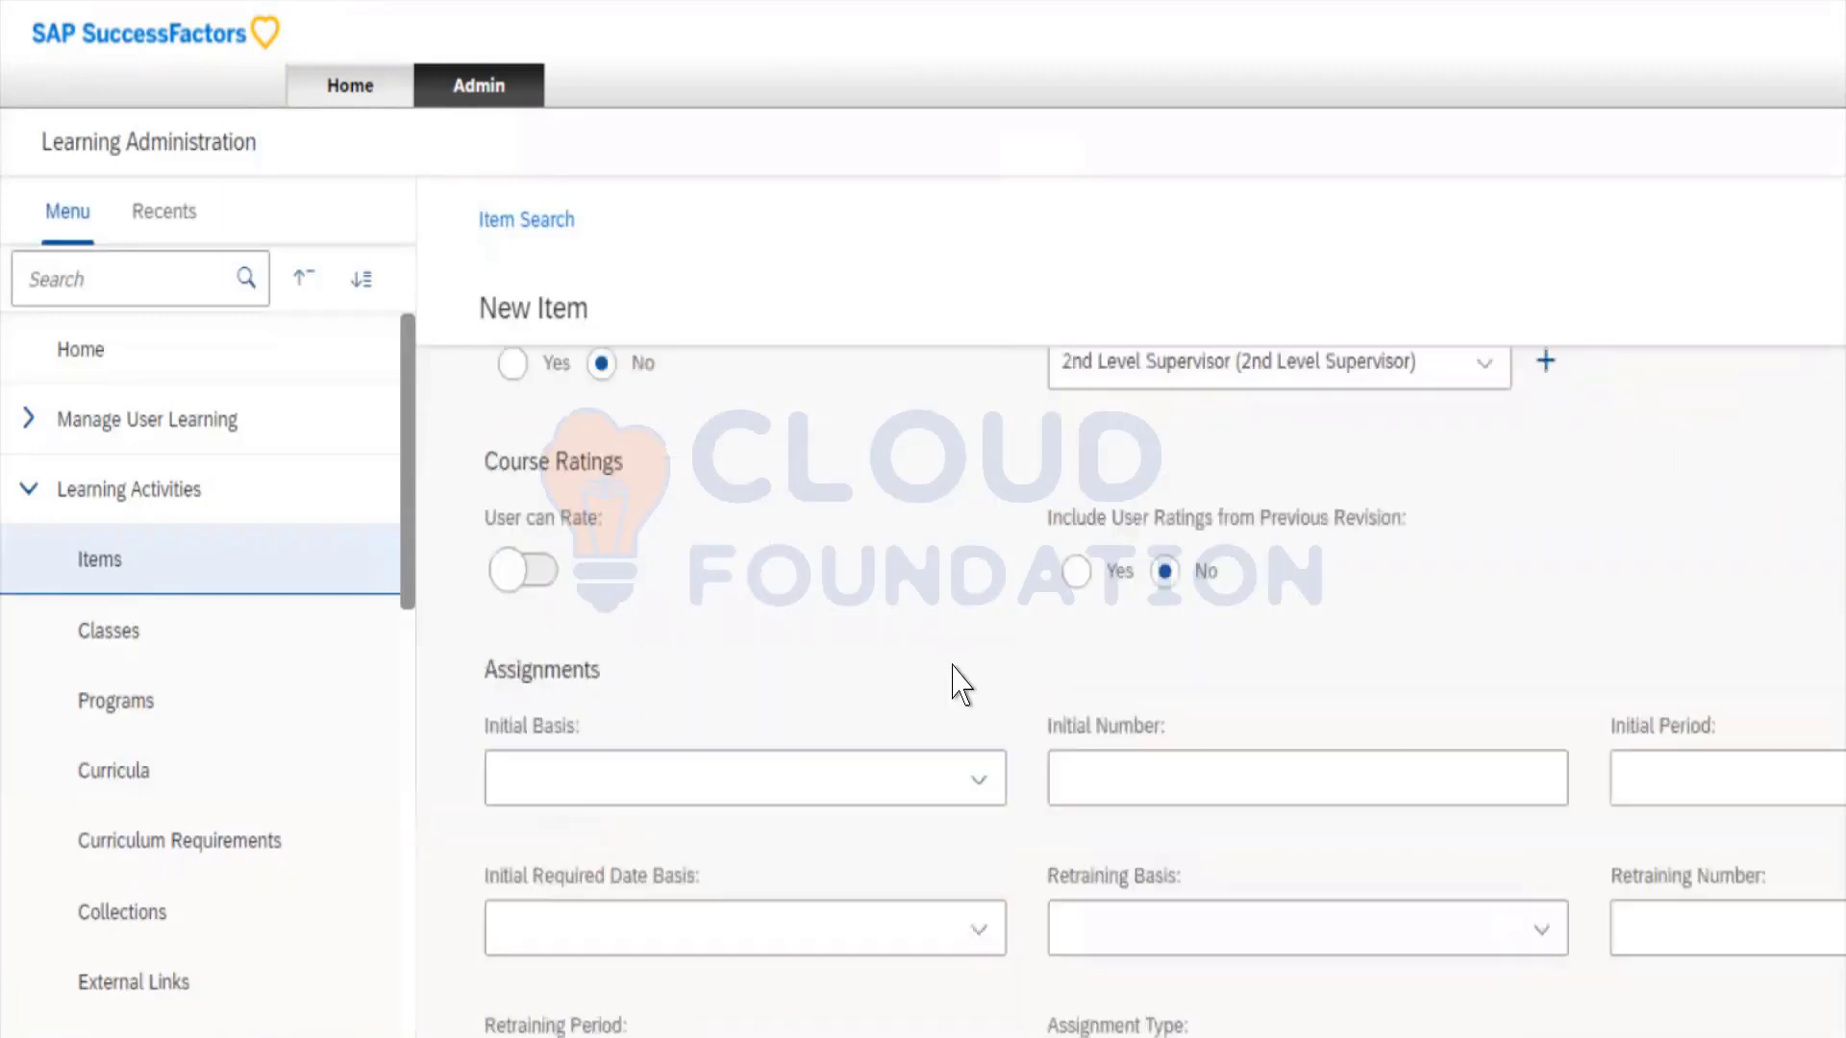
scroll(960, 684, down, 10)
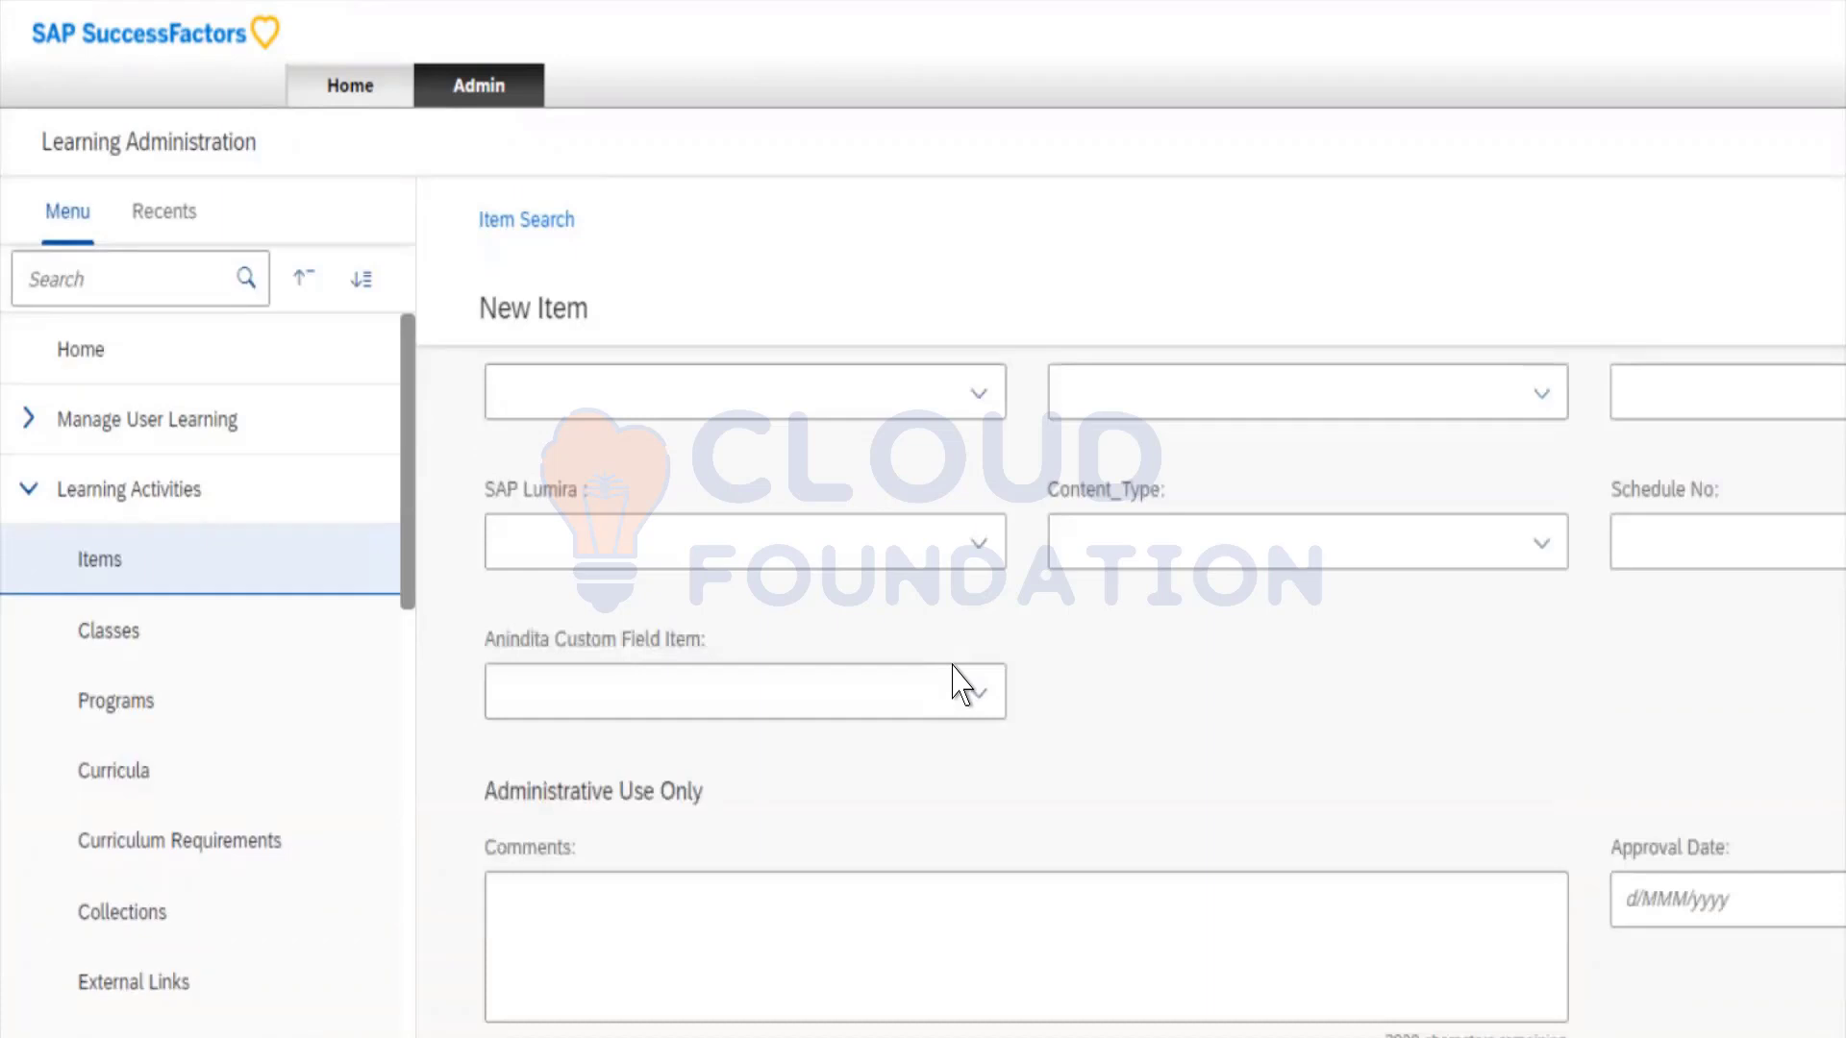
scroll(955, 685, up, 15)
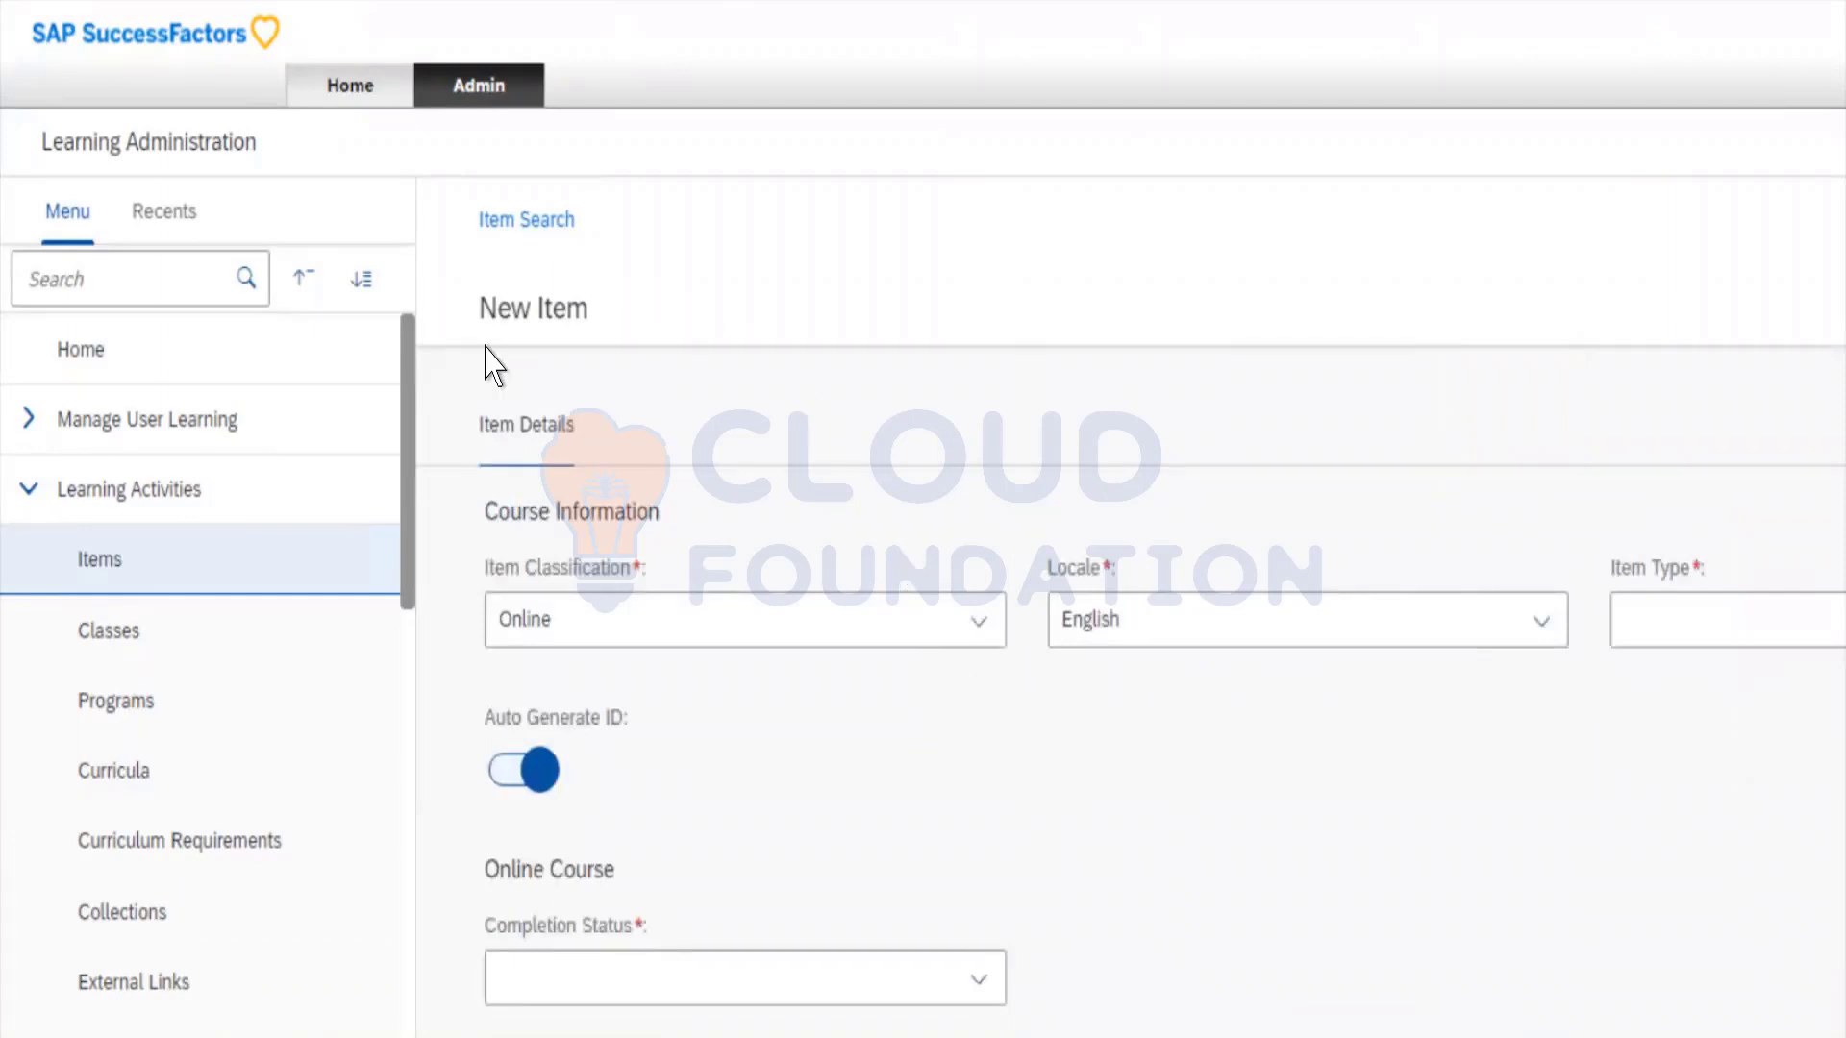
Examine the new item's Course Overview, Registration Settings, Approval Process, Assignments, Completion, Version Details and Custom Fields sections.
scroll(899, 757, down, 5)
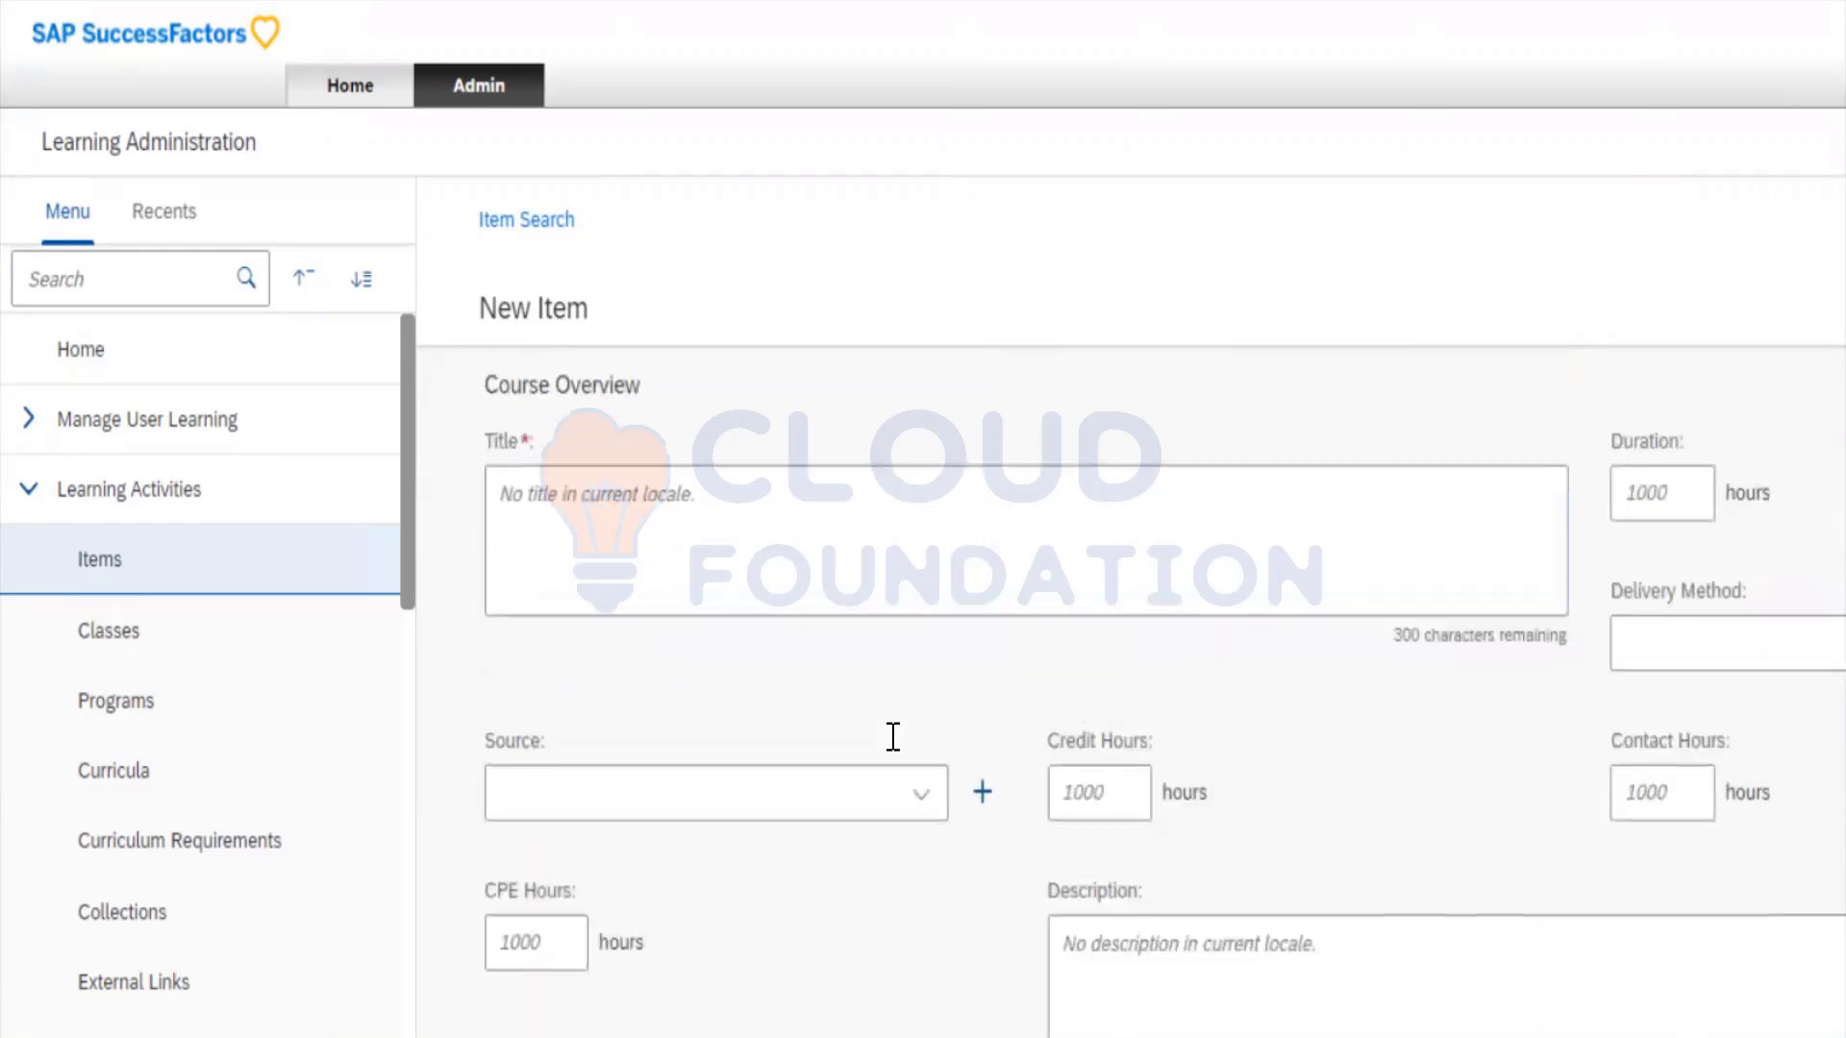
scroll(893, 738, down, 10)
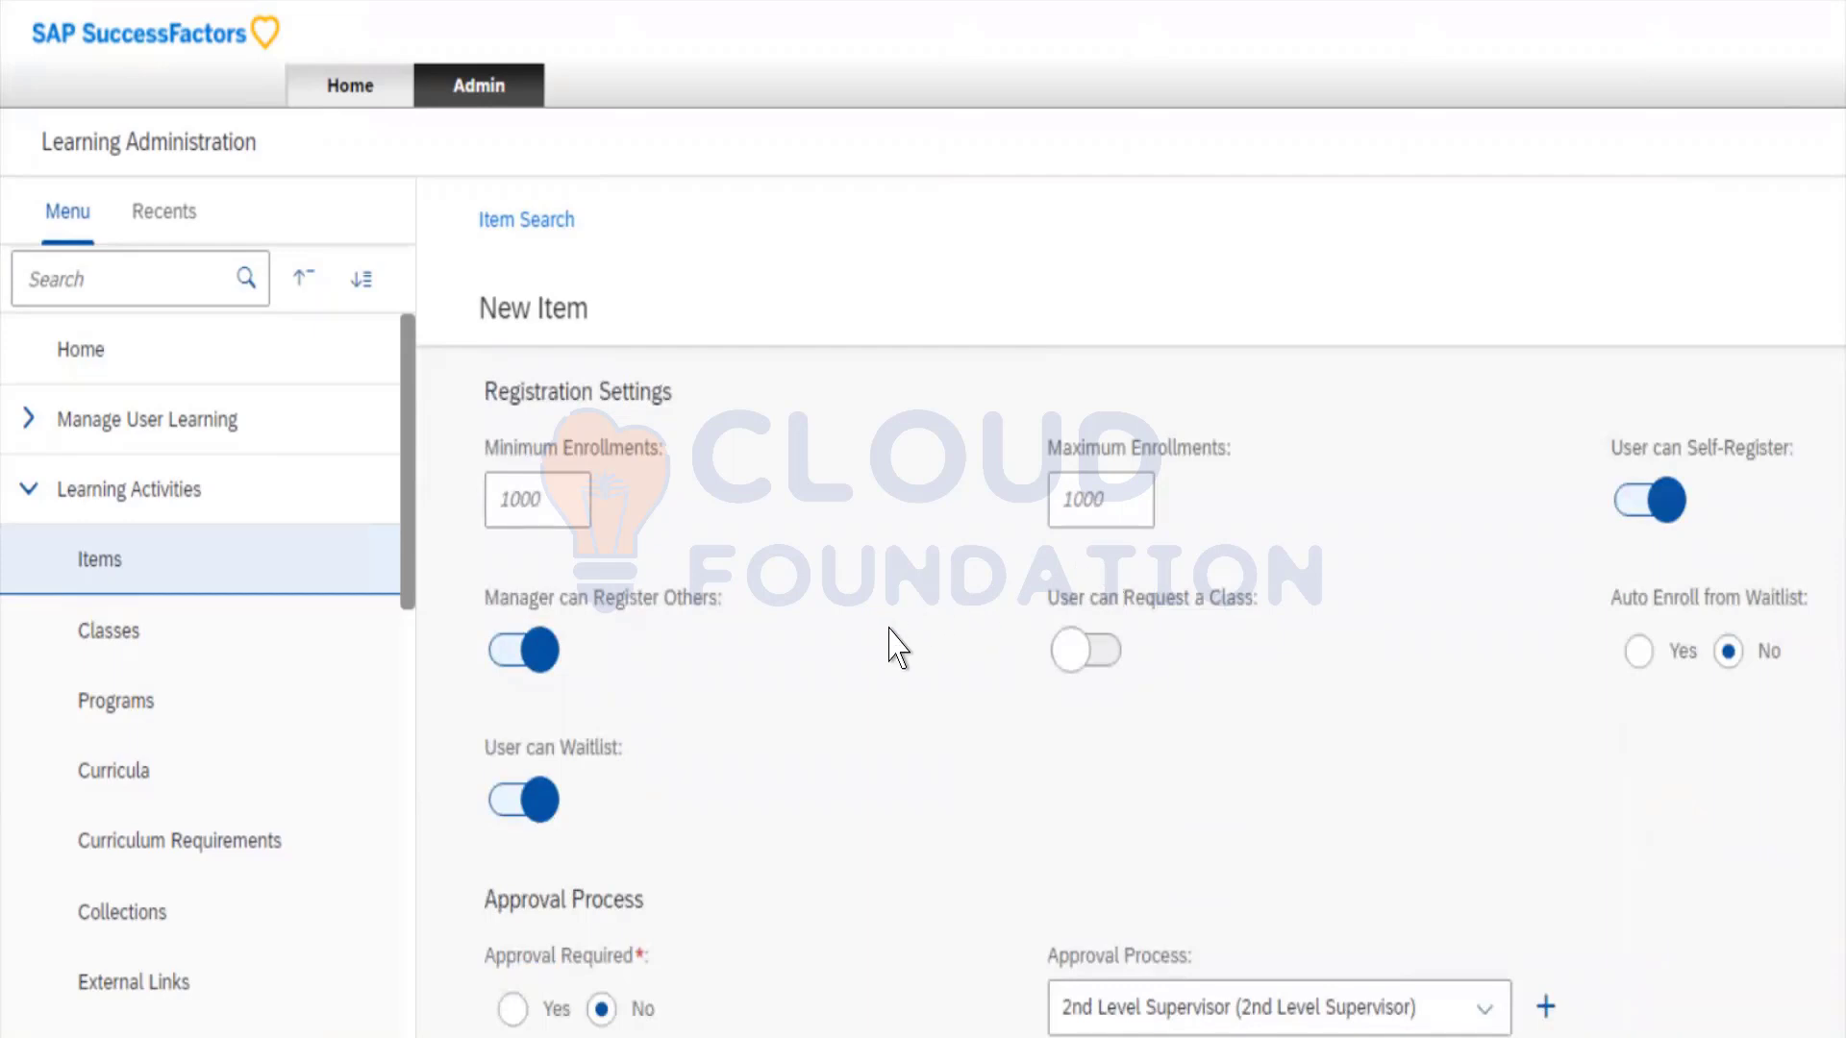
scroll(893, 649, down, 15)
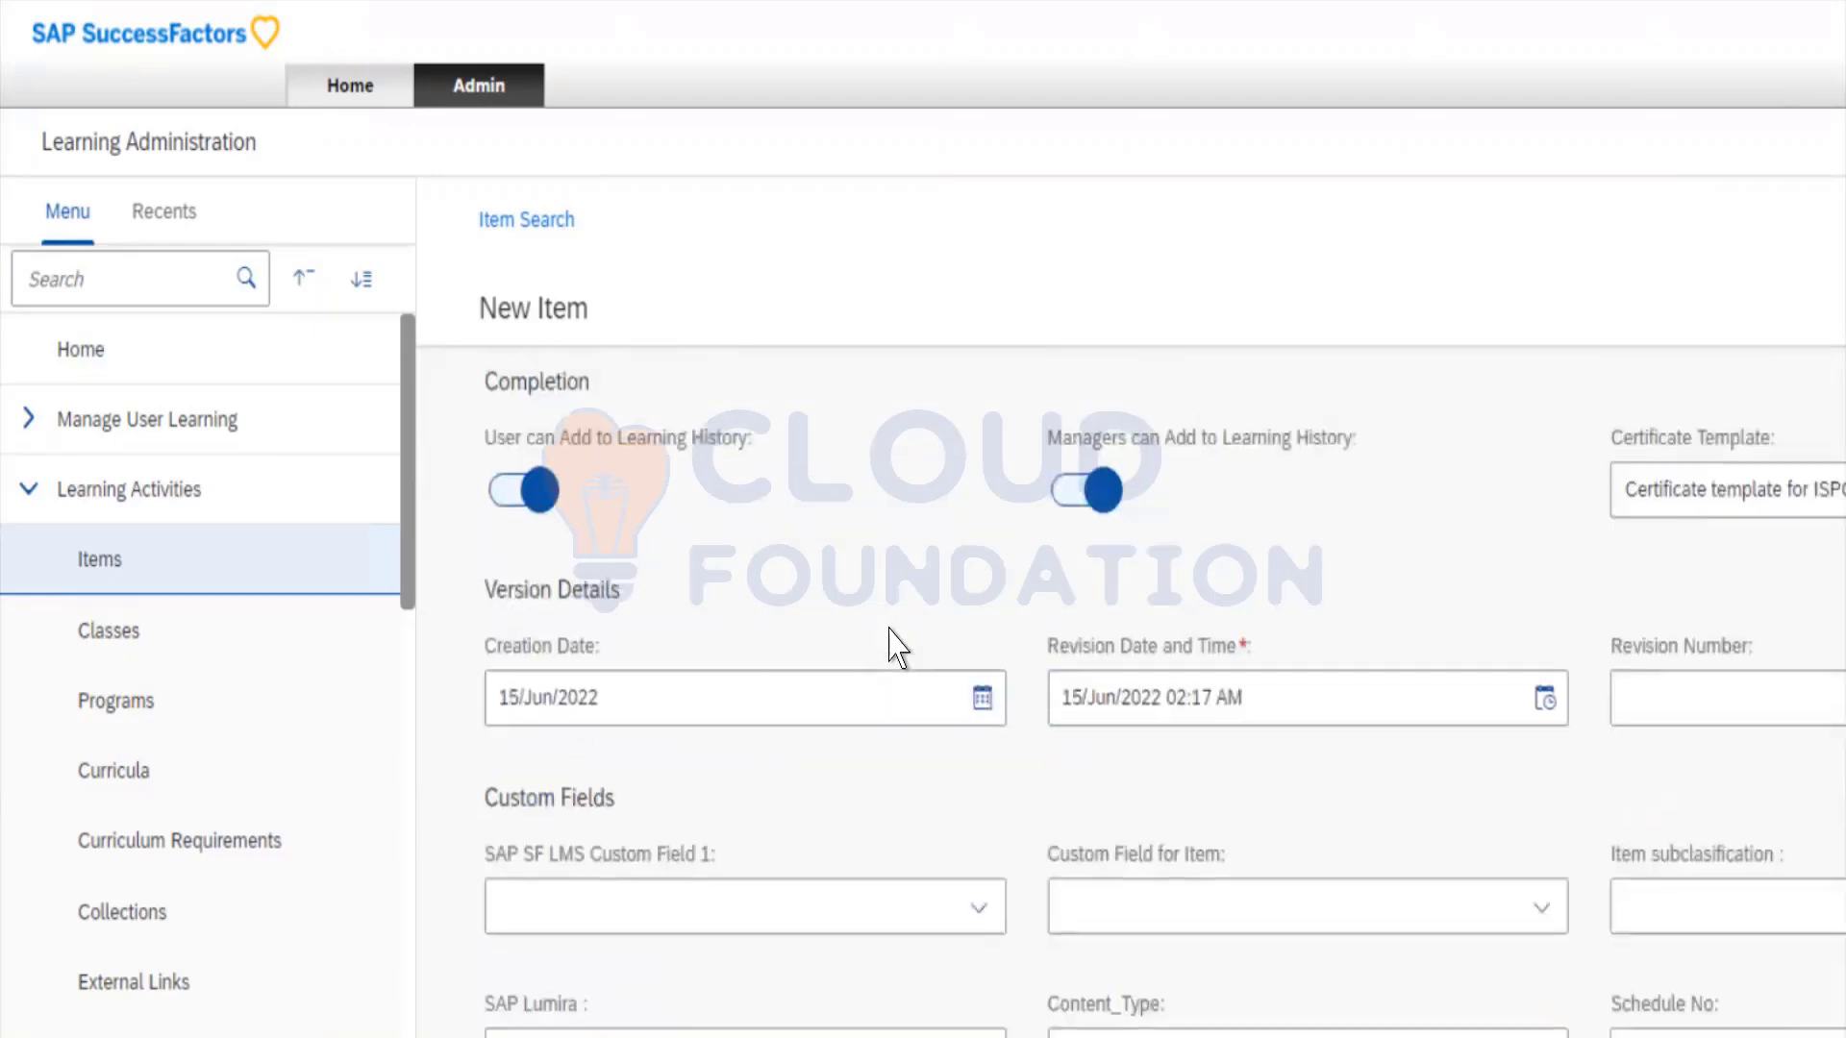
scroll(892, 646, up, 3)
scroll(892, 646, up, 4)
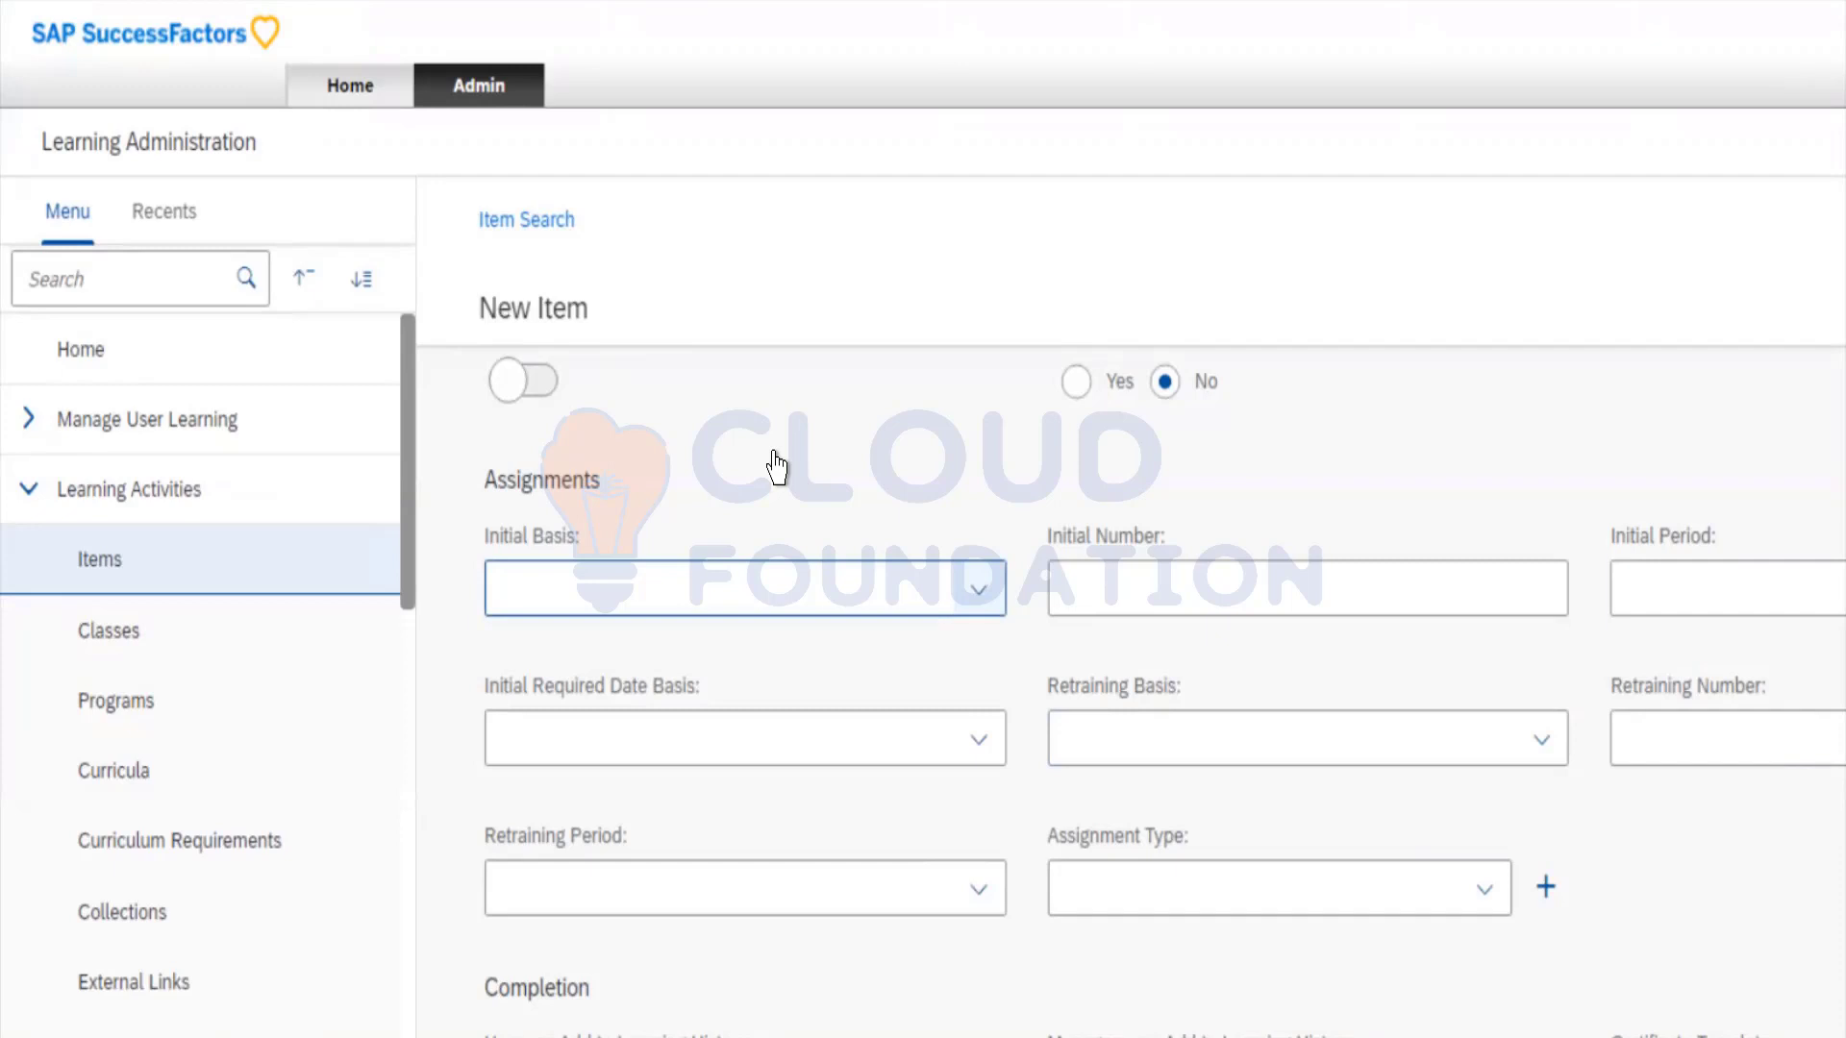
key(Tab)
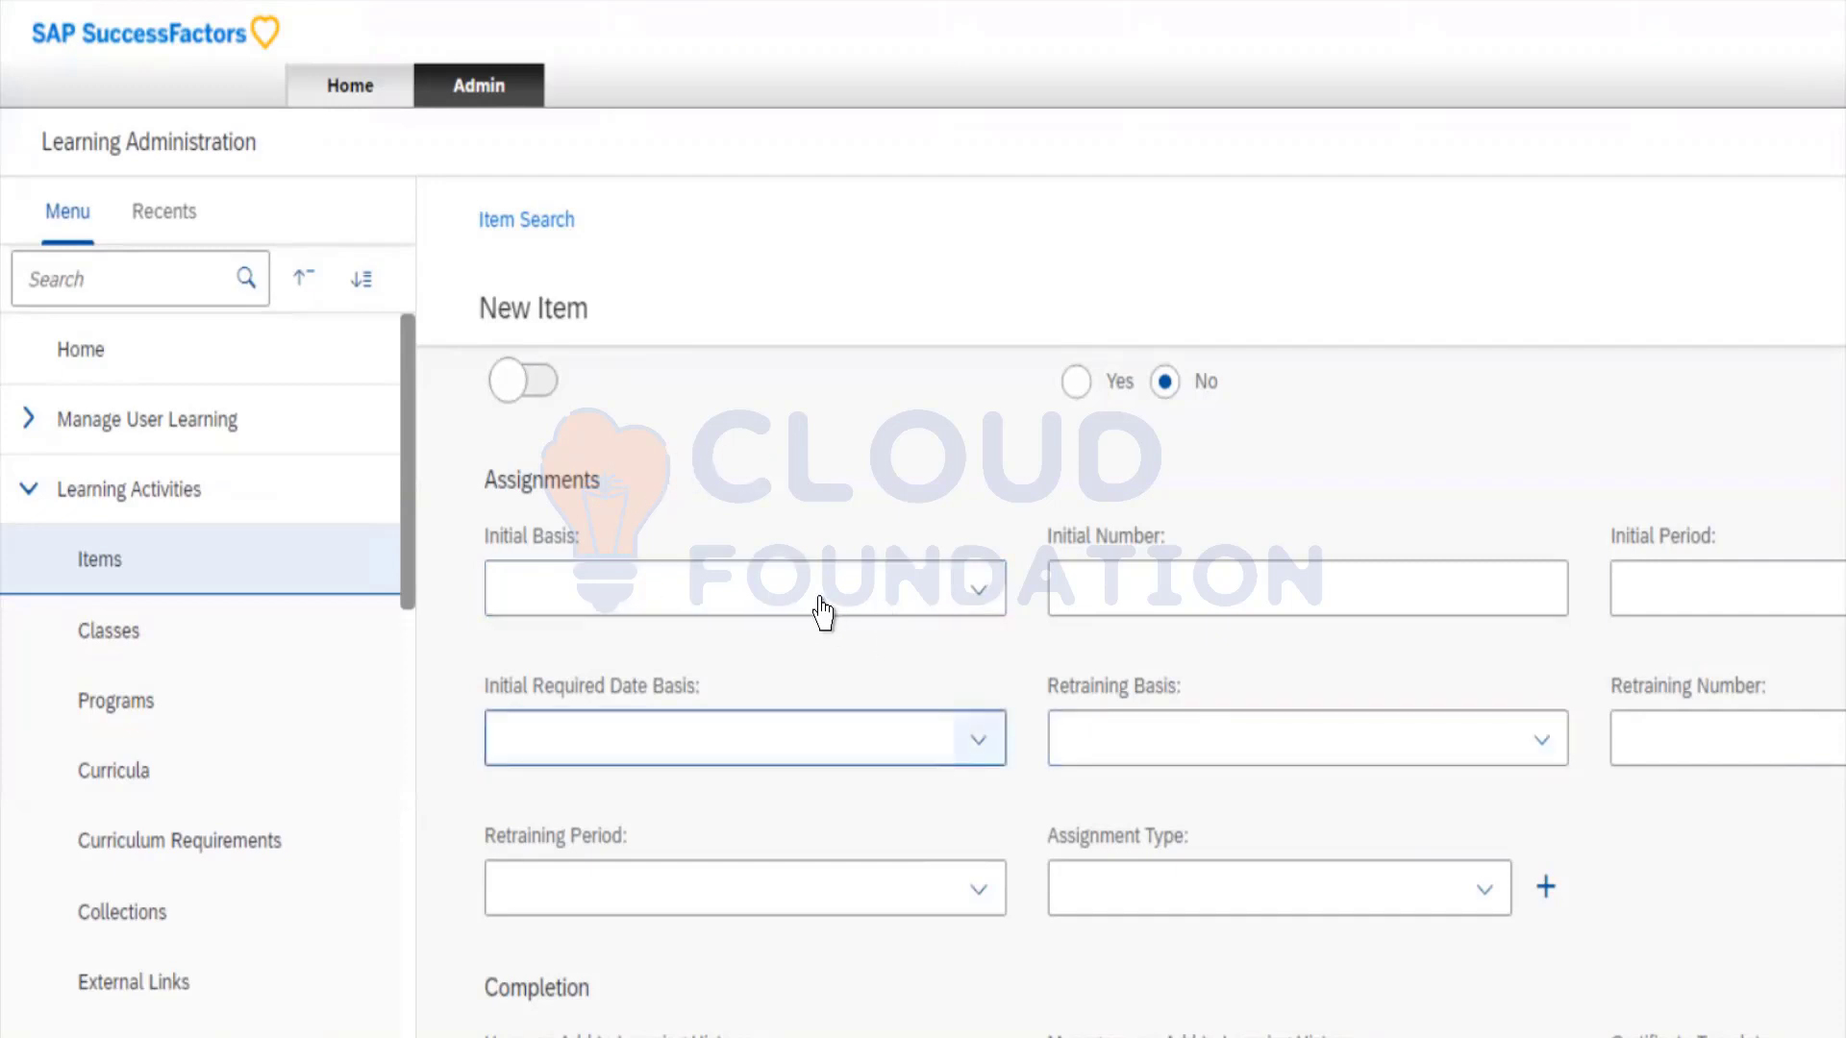
scroll(822, 613, up, 10)
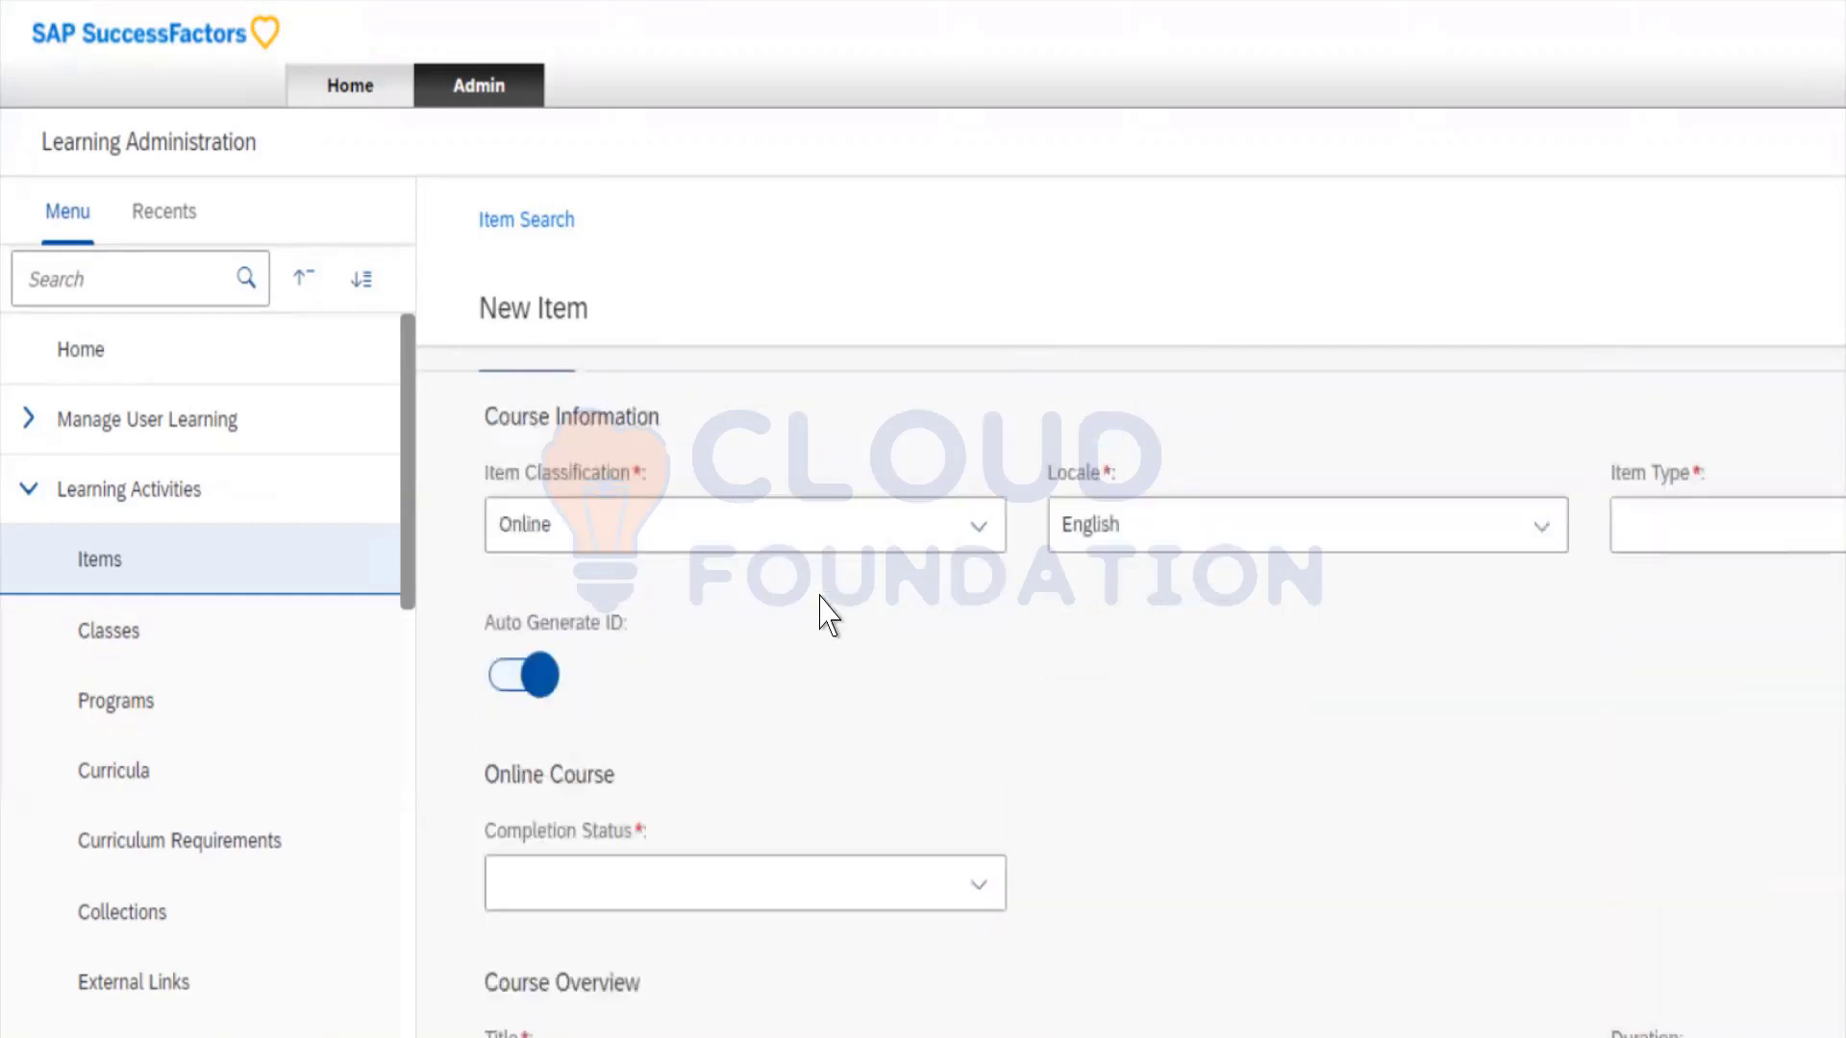
scroll(822, 614, up, 1)
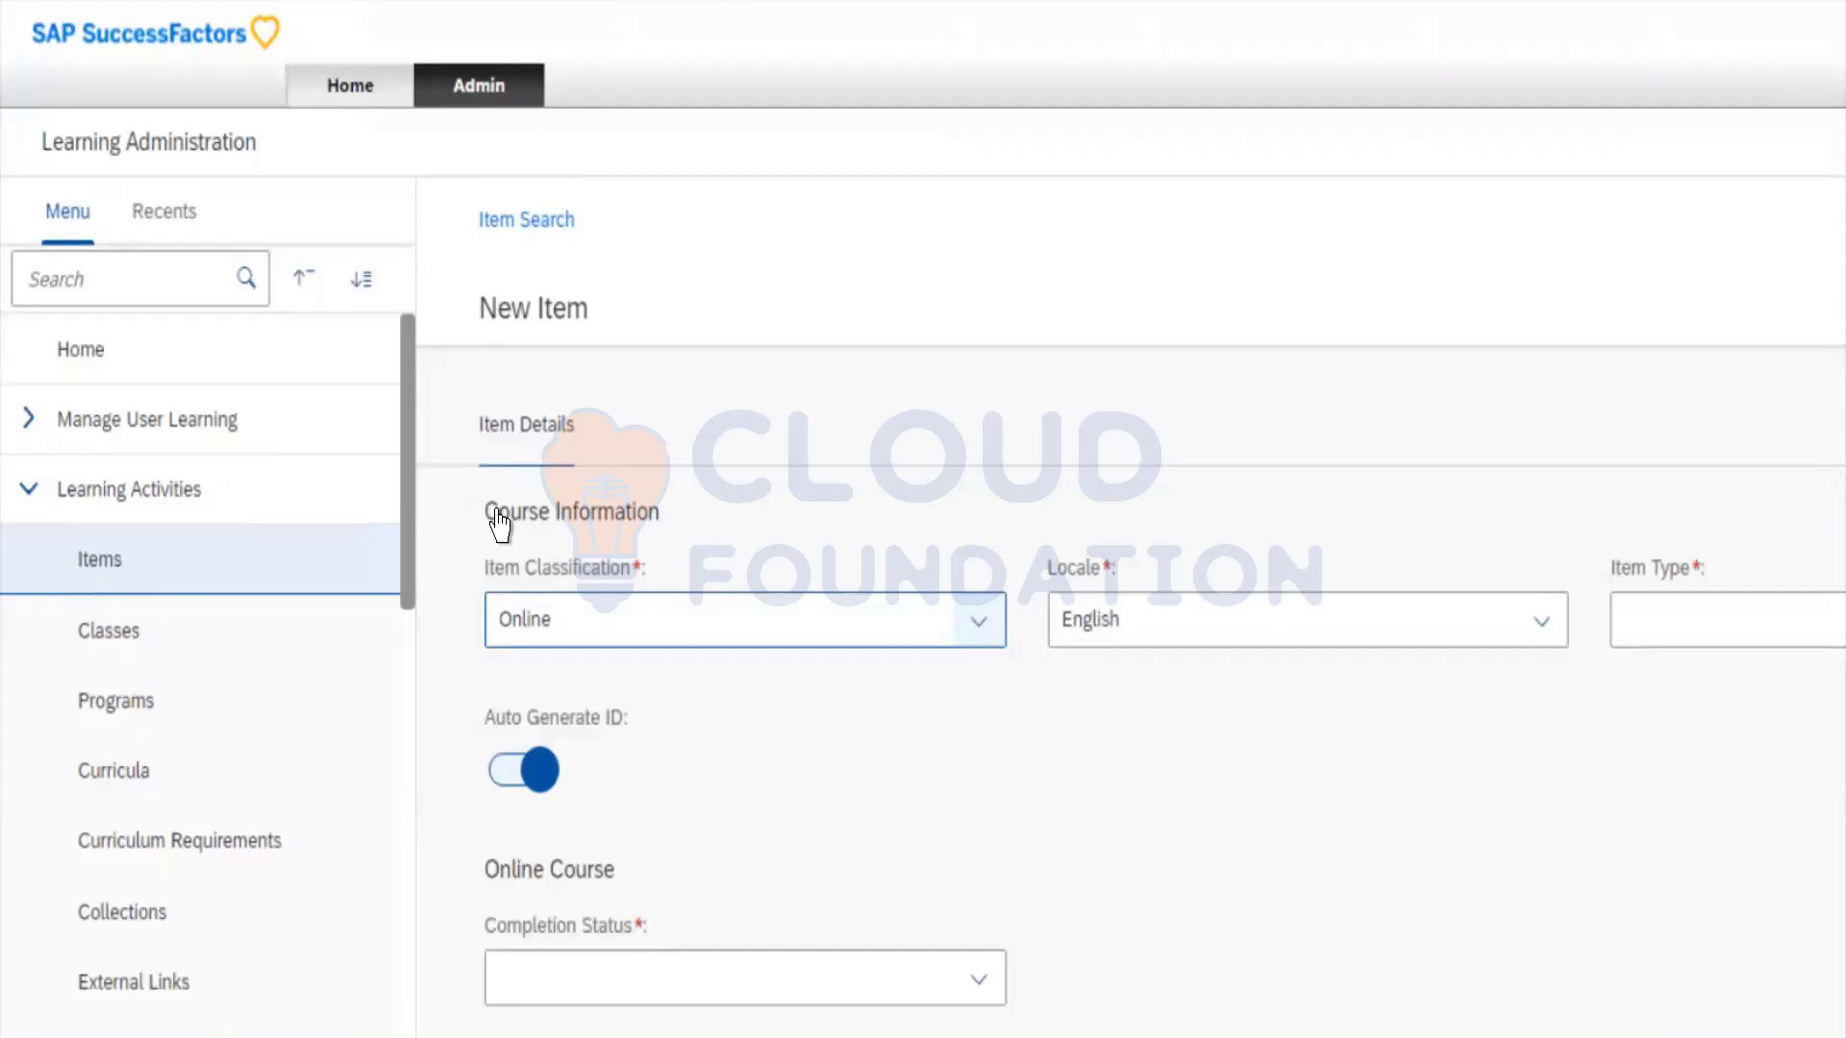
Try Instructor-Led as the new item's classification, and set it back to Online.
click(621, 625)
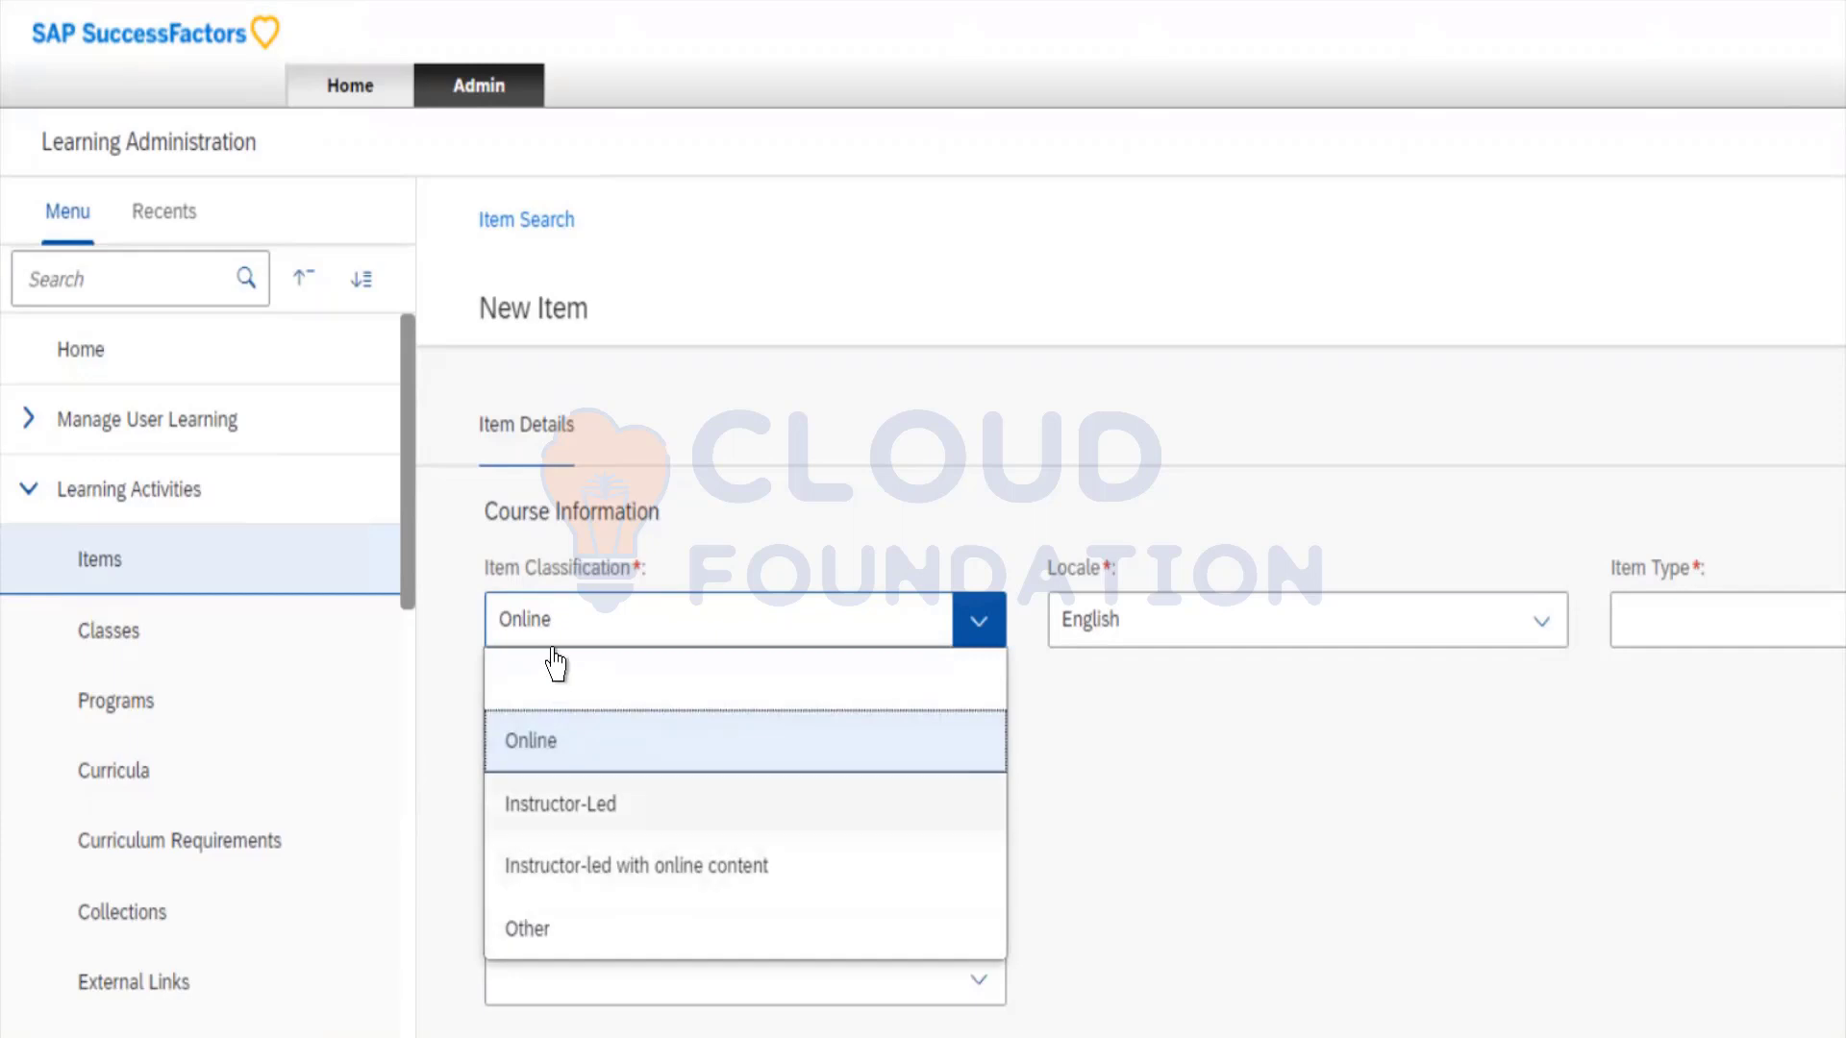
click(543, 801)
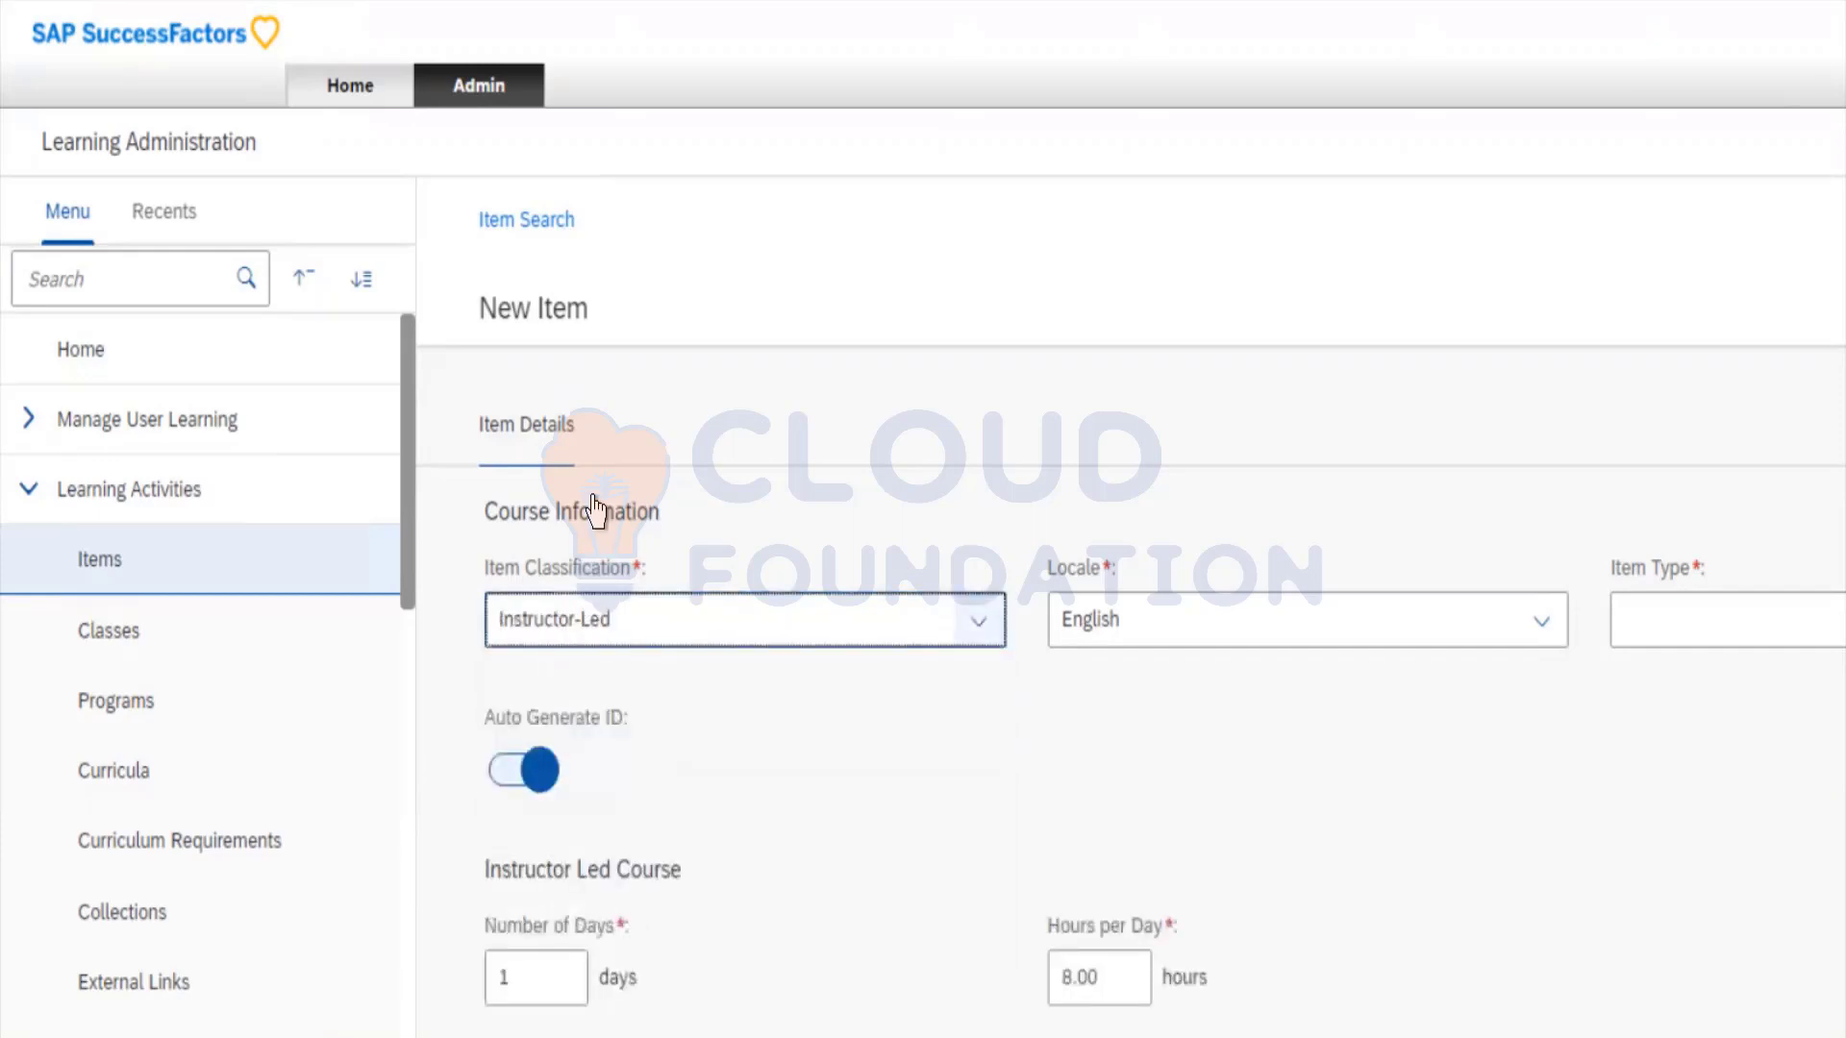
click(596, 618)
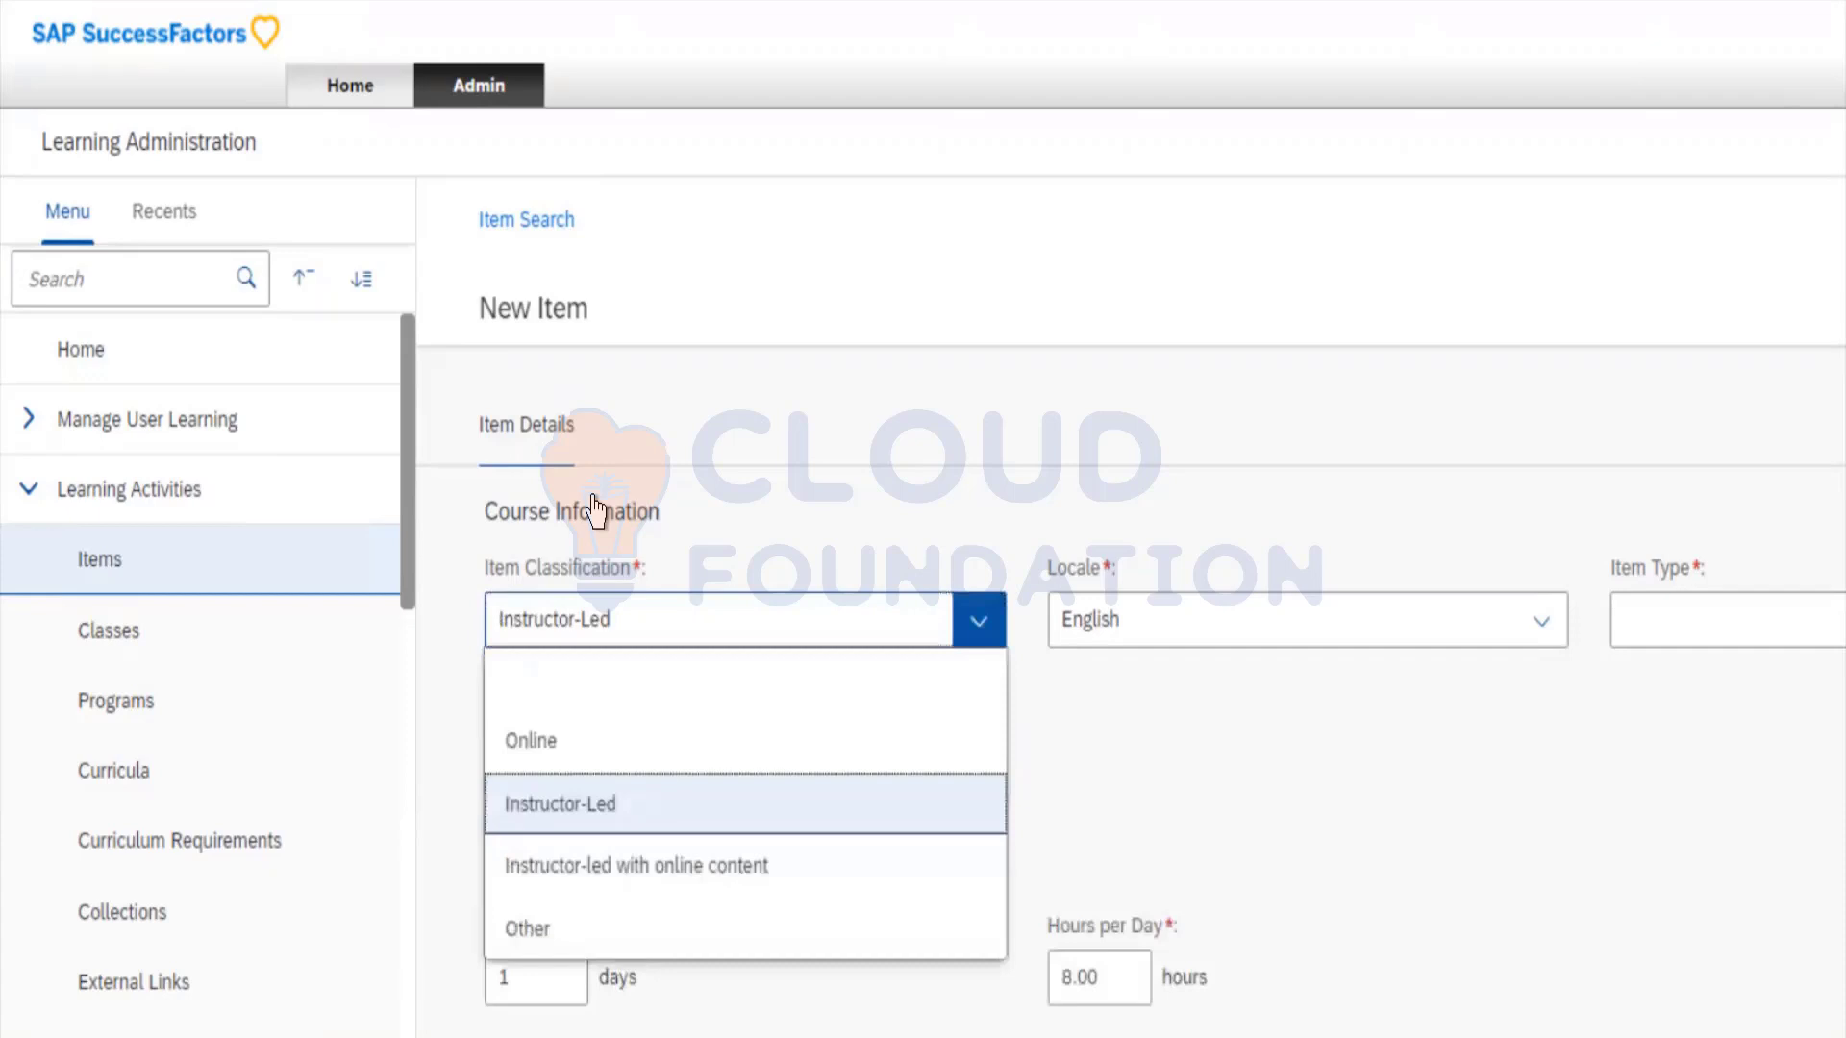
key(Down)
key(Up)
key(Up)
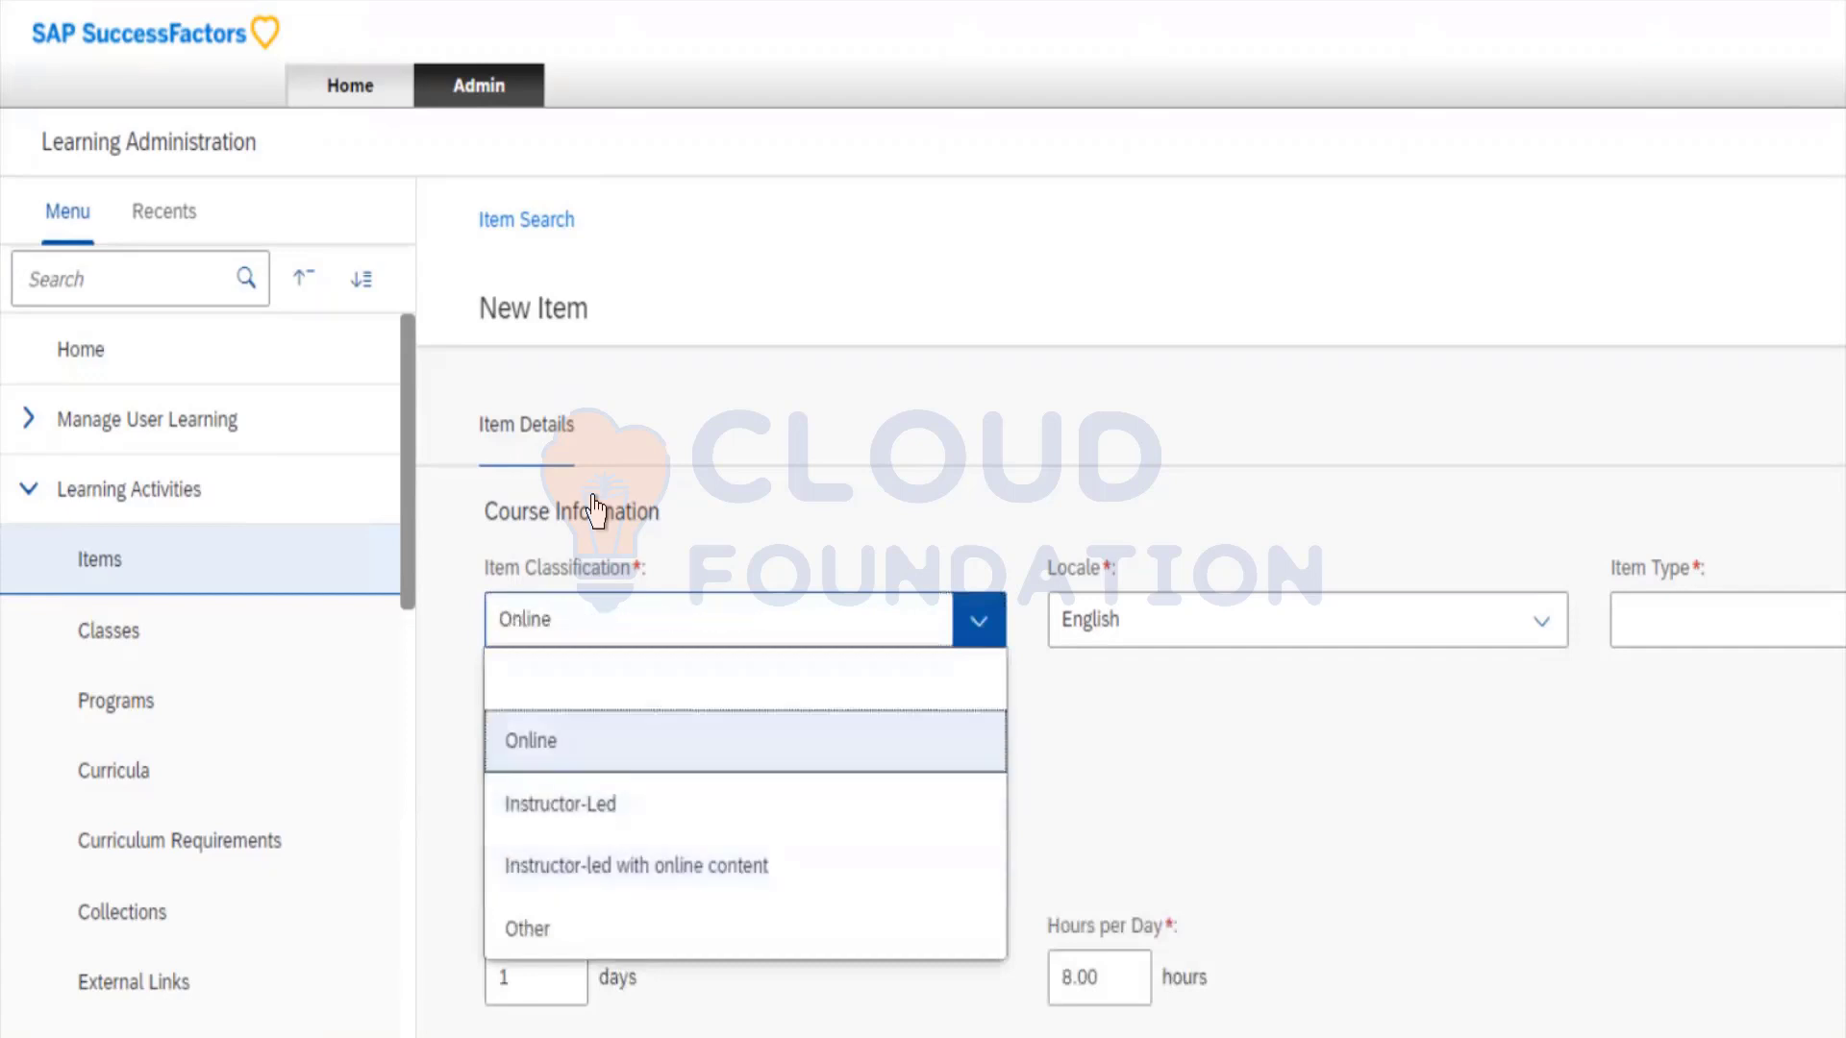
key(Return)
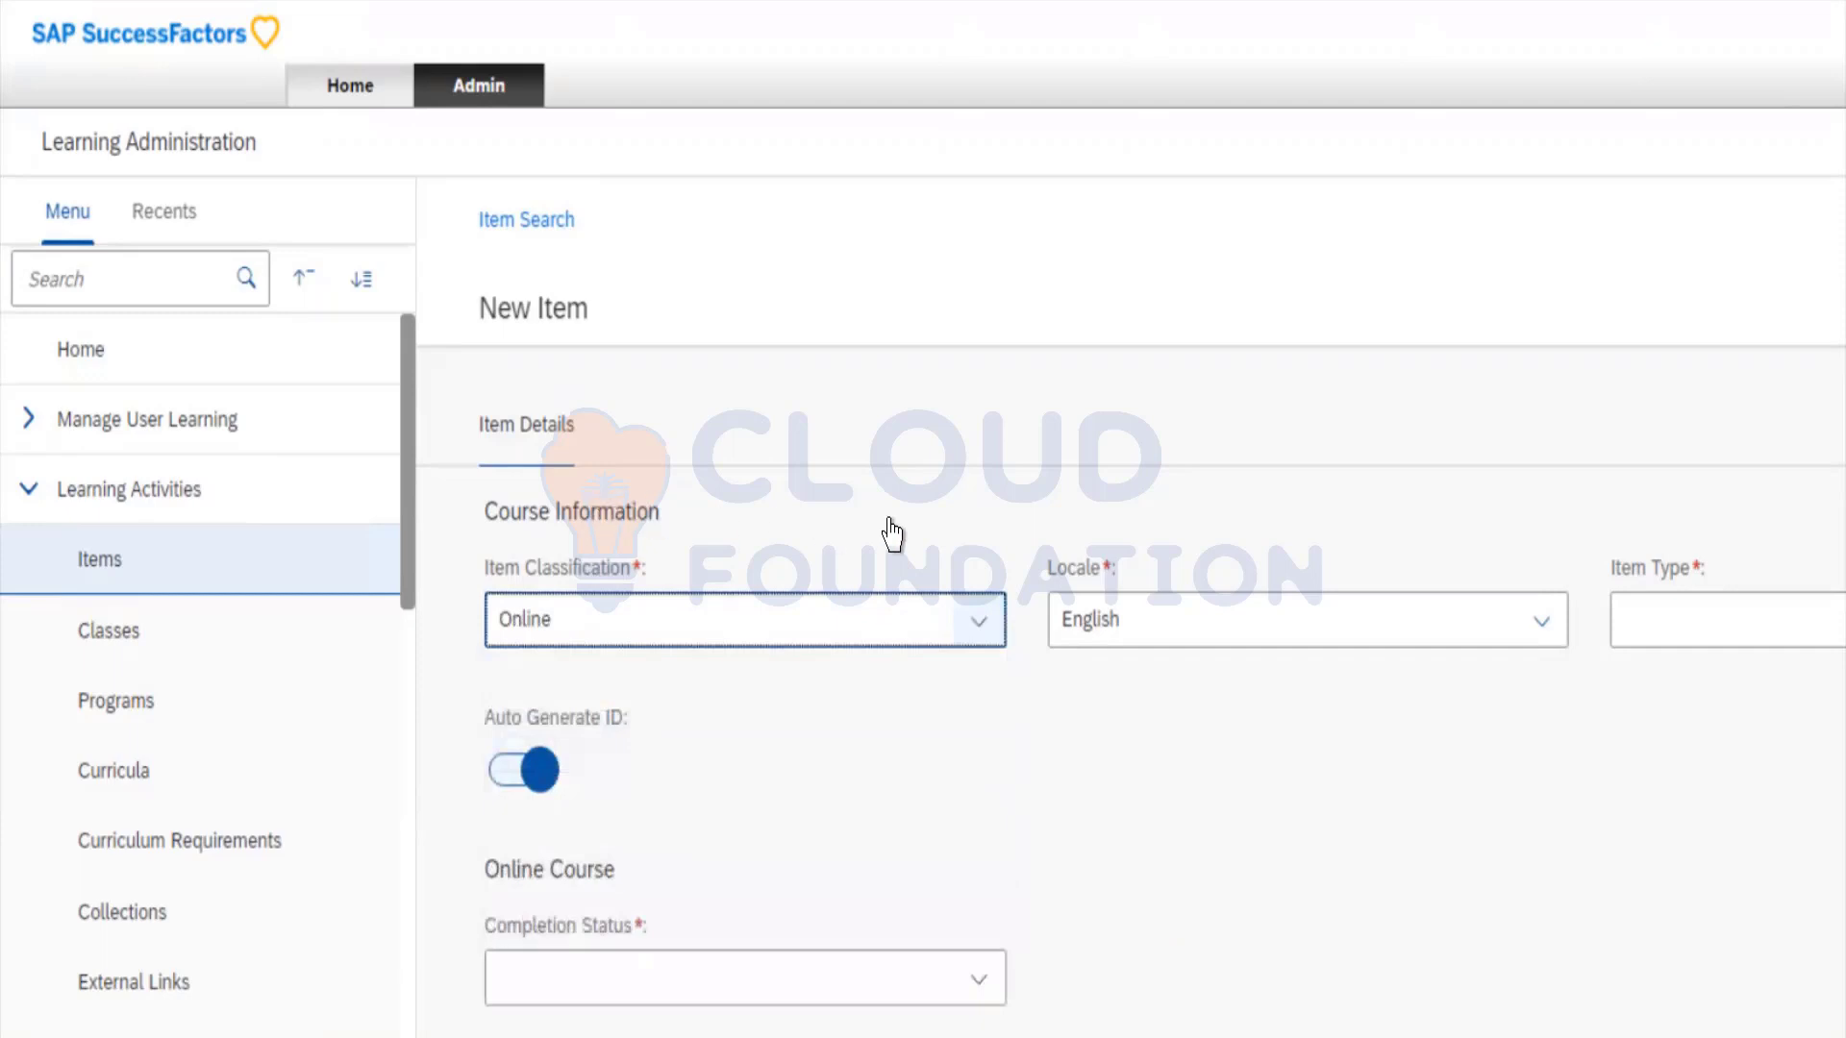
Review the available locales for the new item and choose English.
key(Tab)
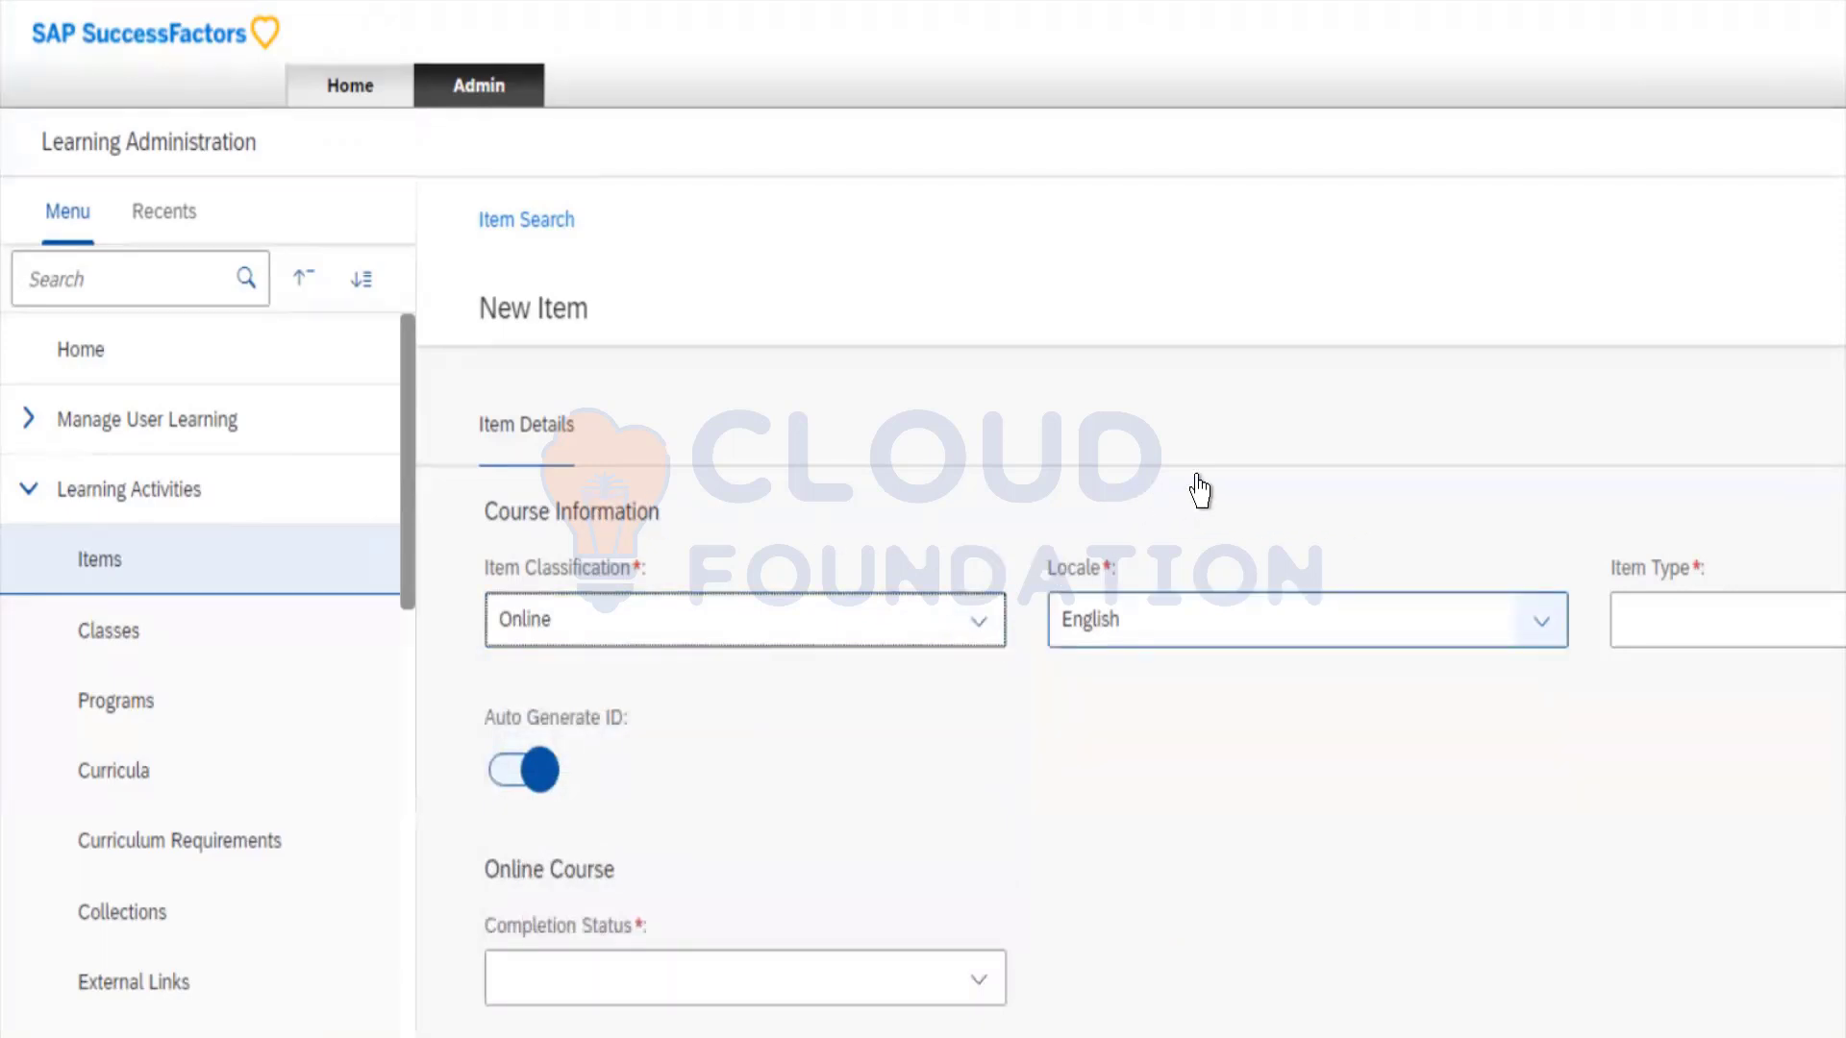
key(alt+Down)
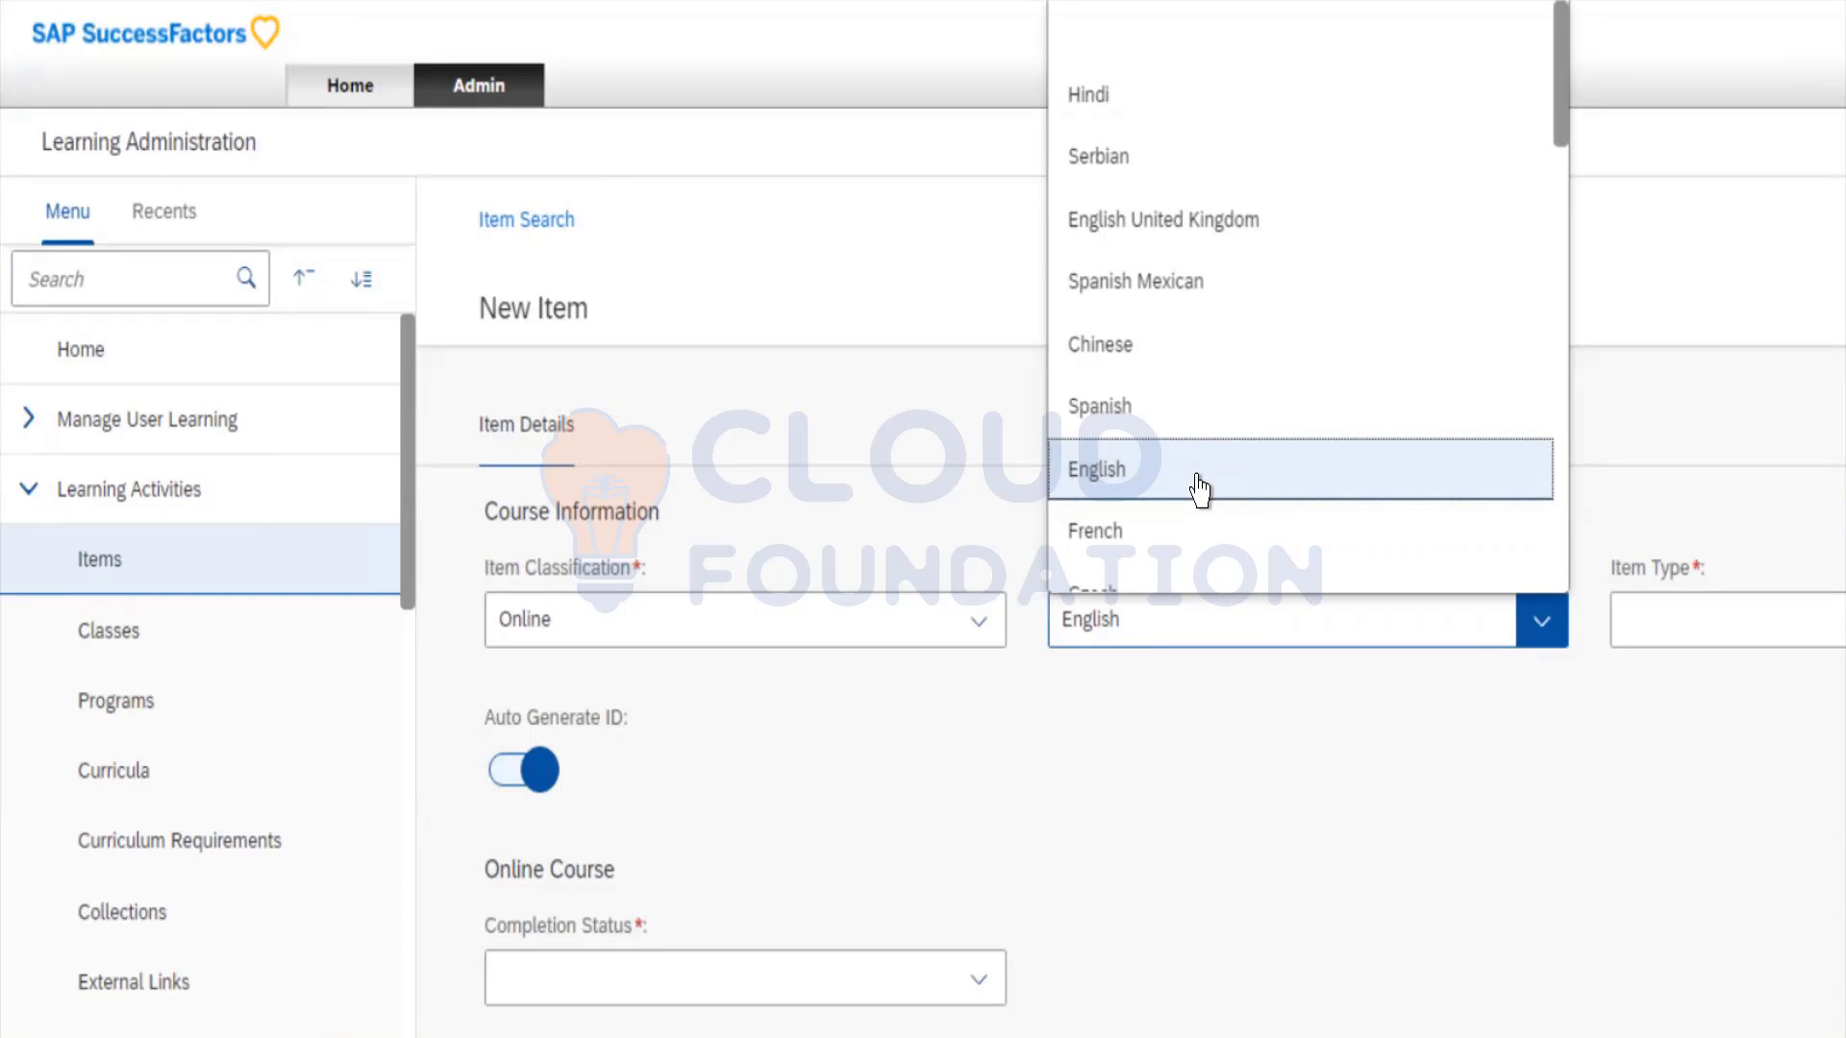
click(1199, 491)
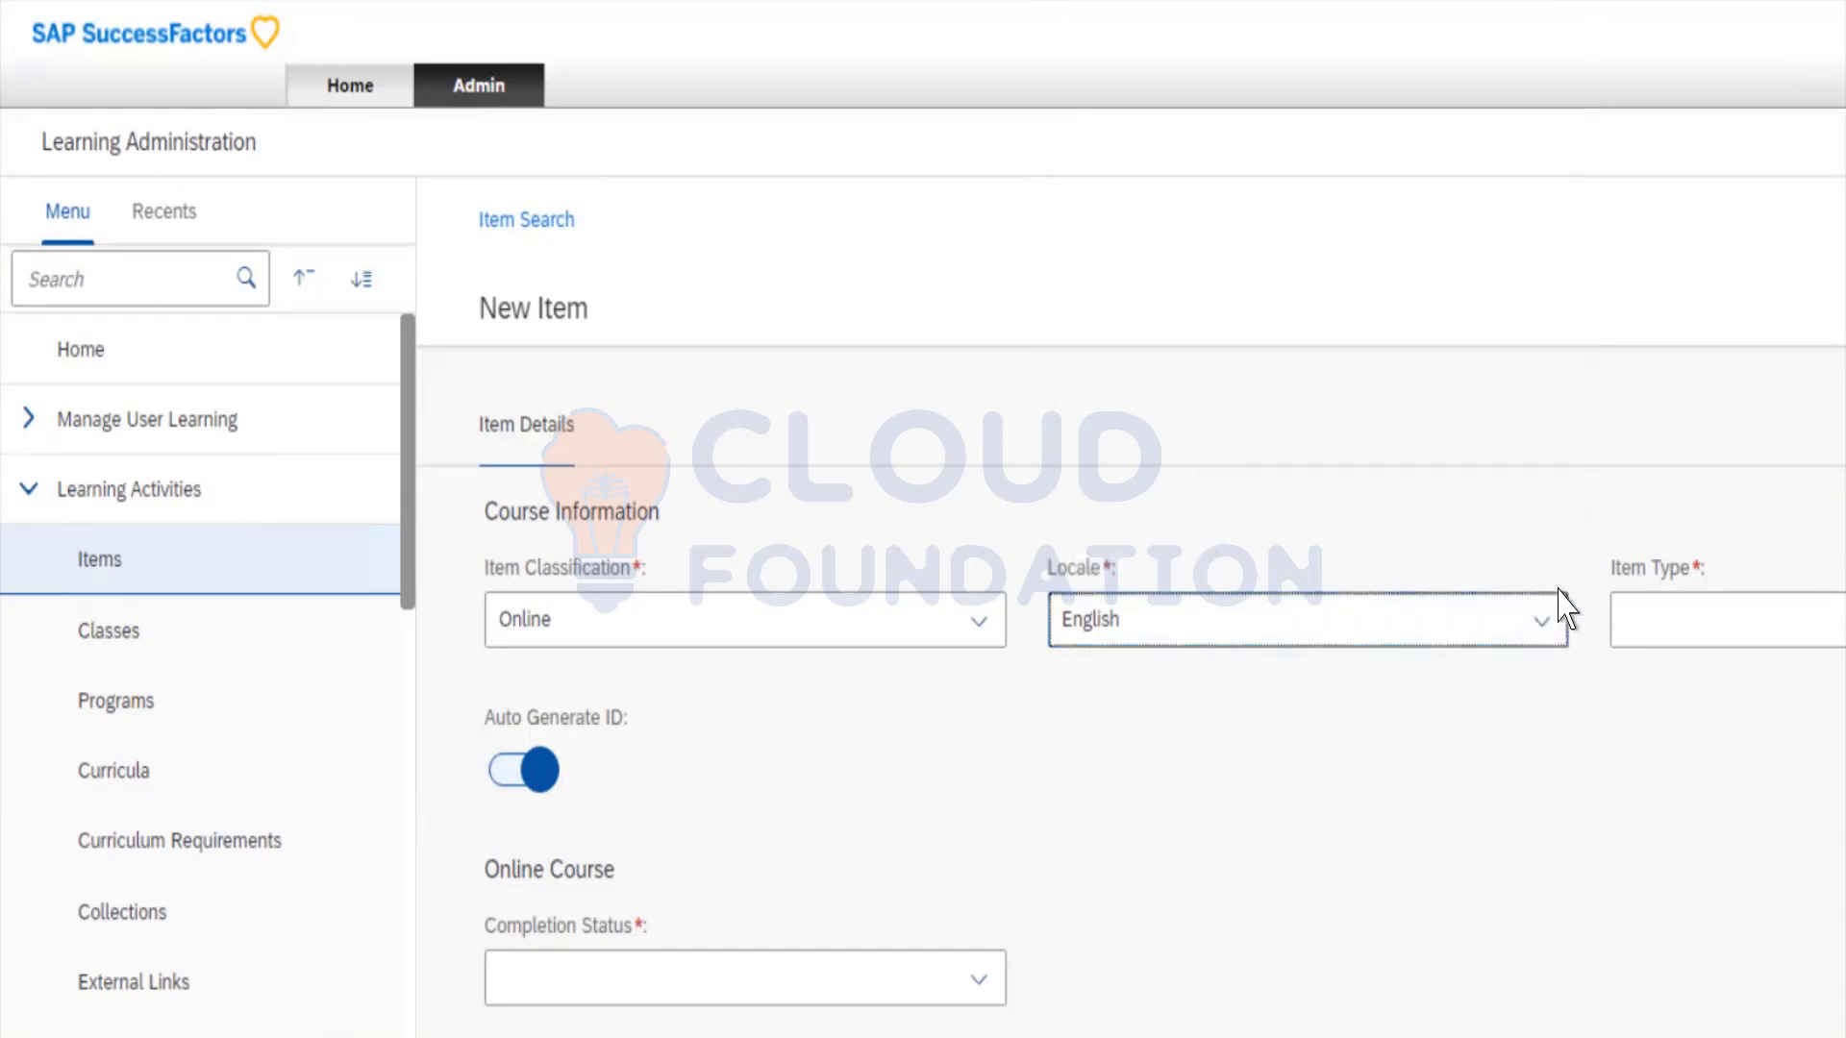
Review the available item types and set the new item's type to (test).
click(1705, 488)
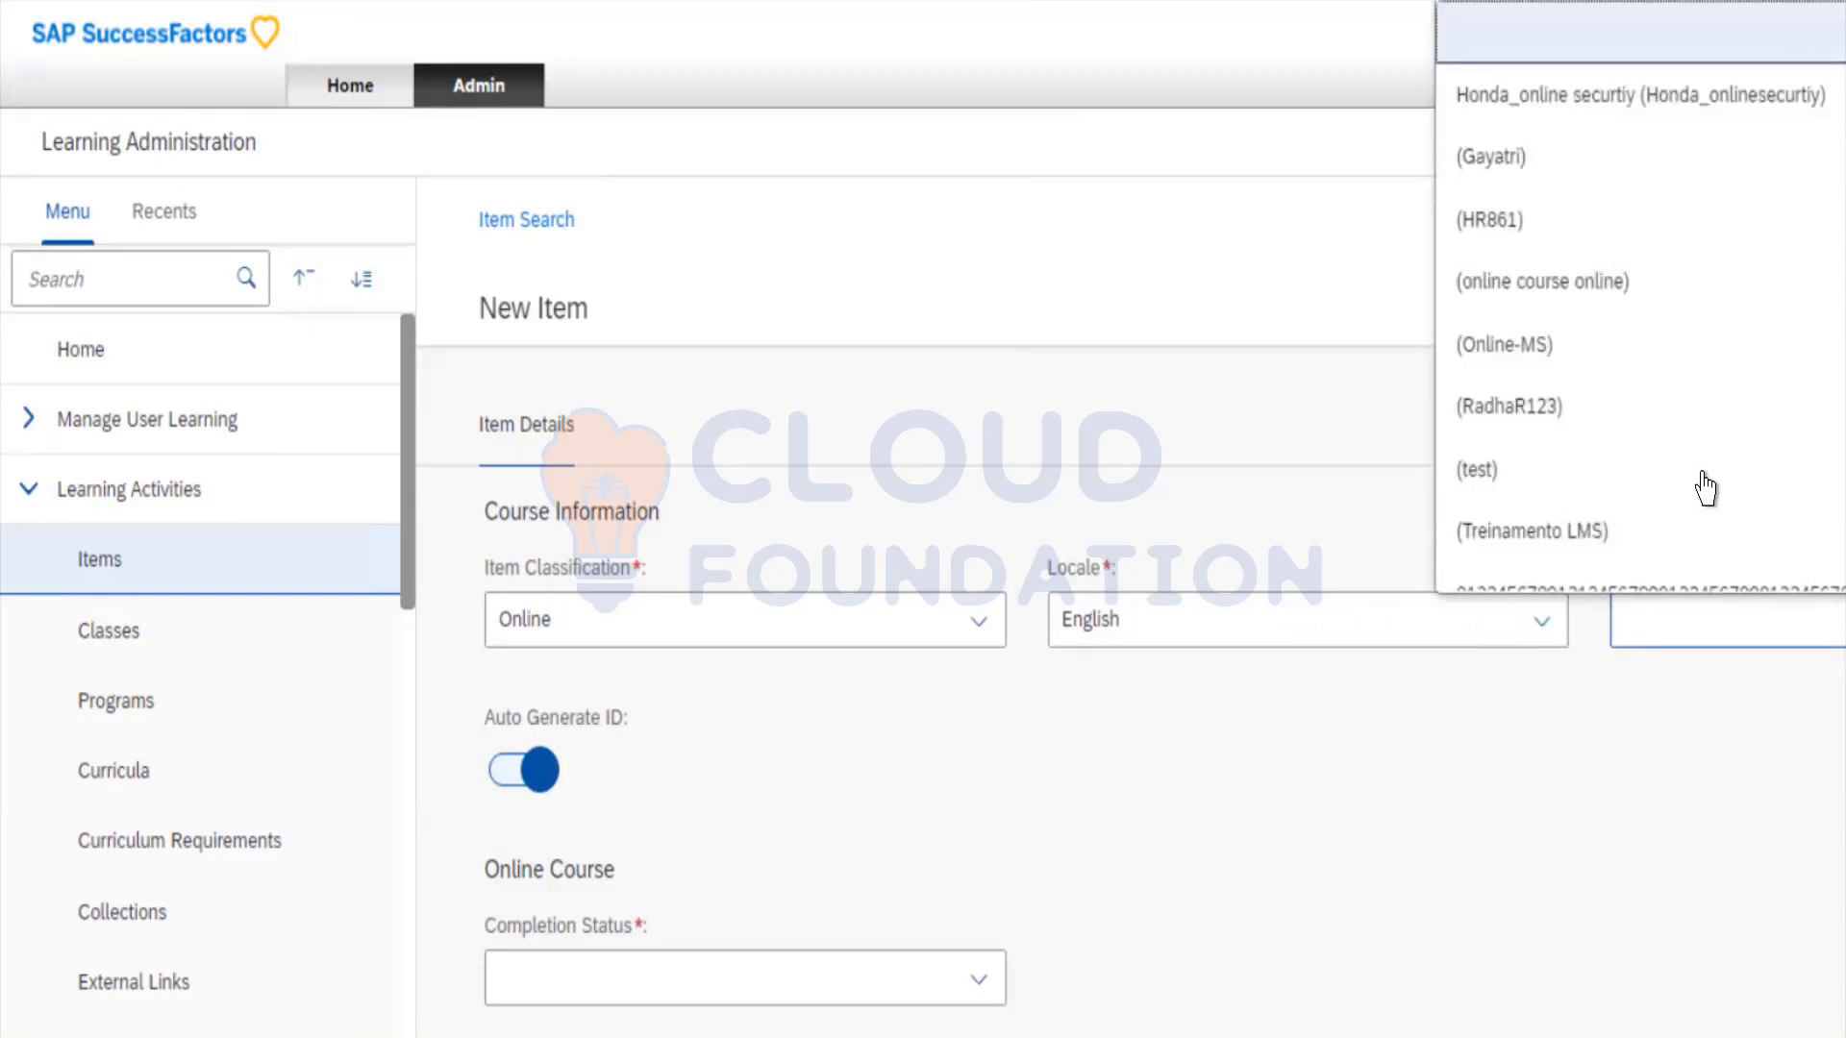
scroll(1704, 488, down, 4)
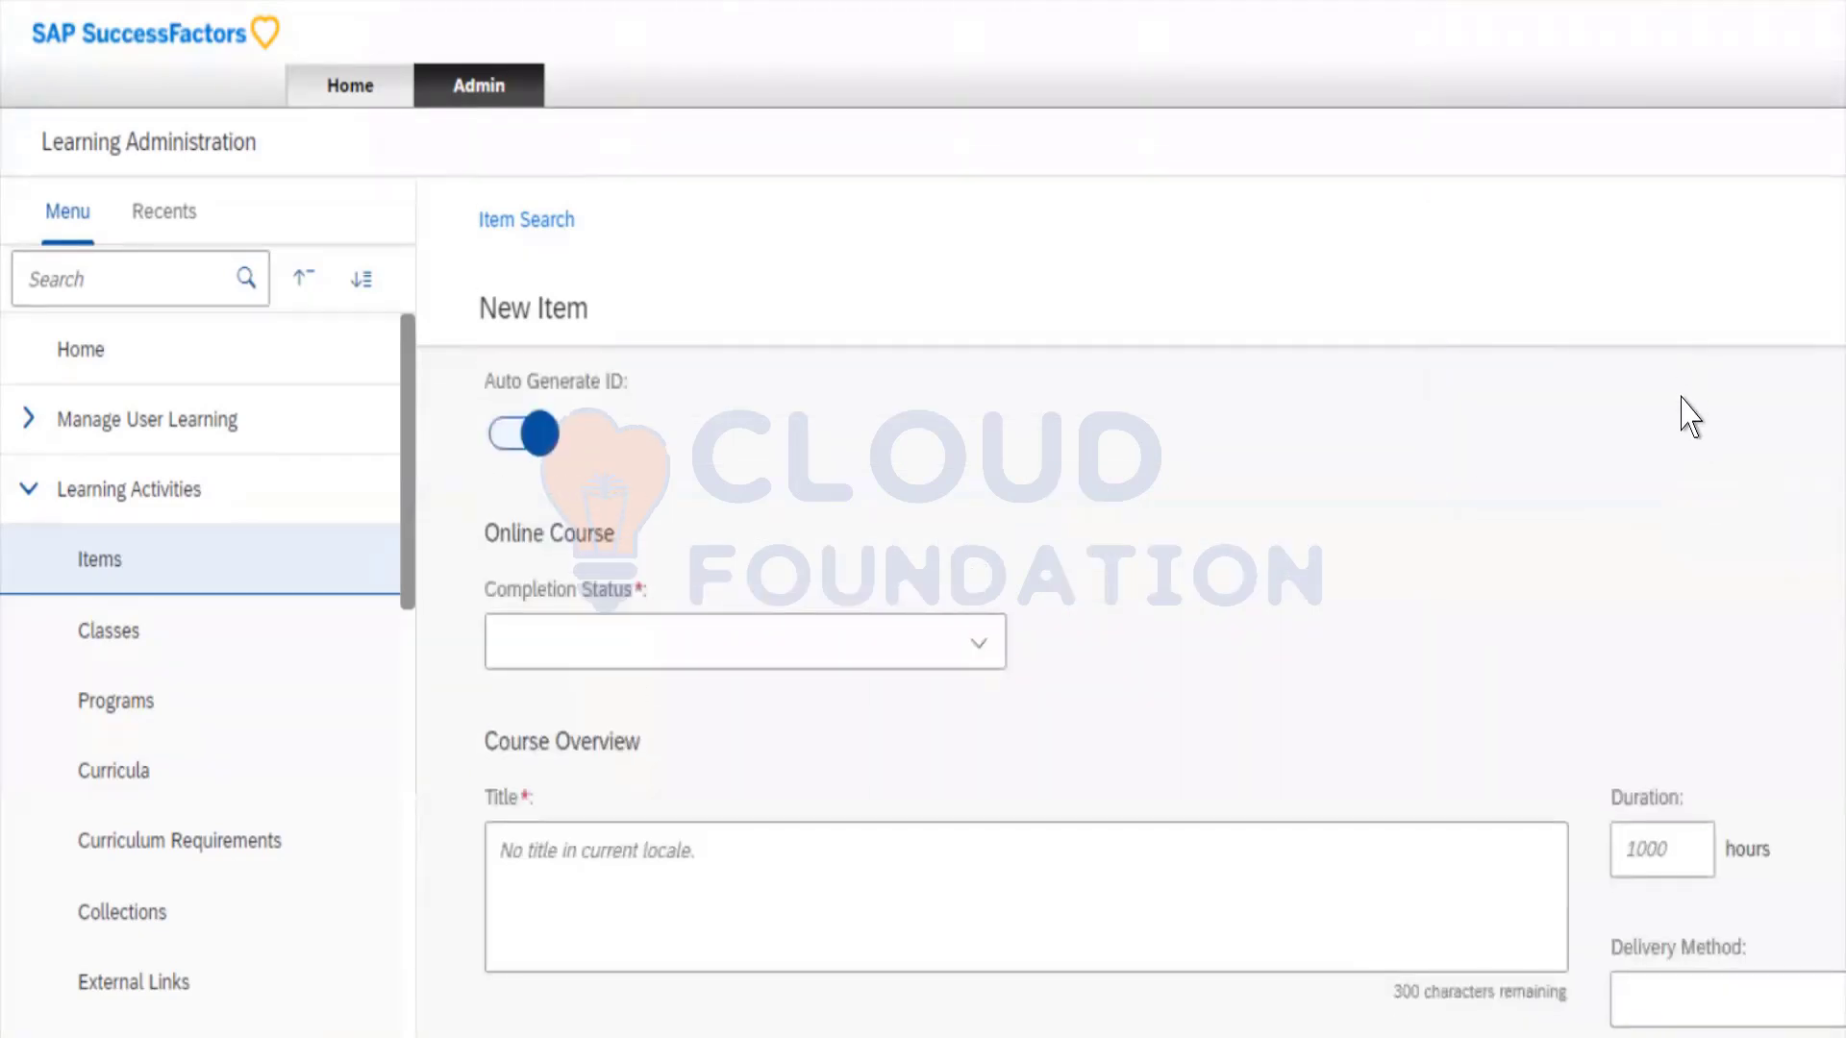
scroll(1691, 416, up, 4)
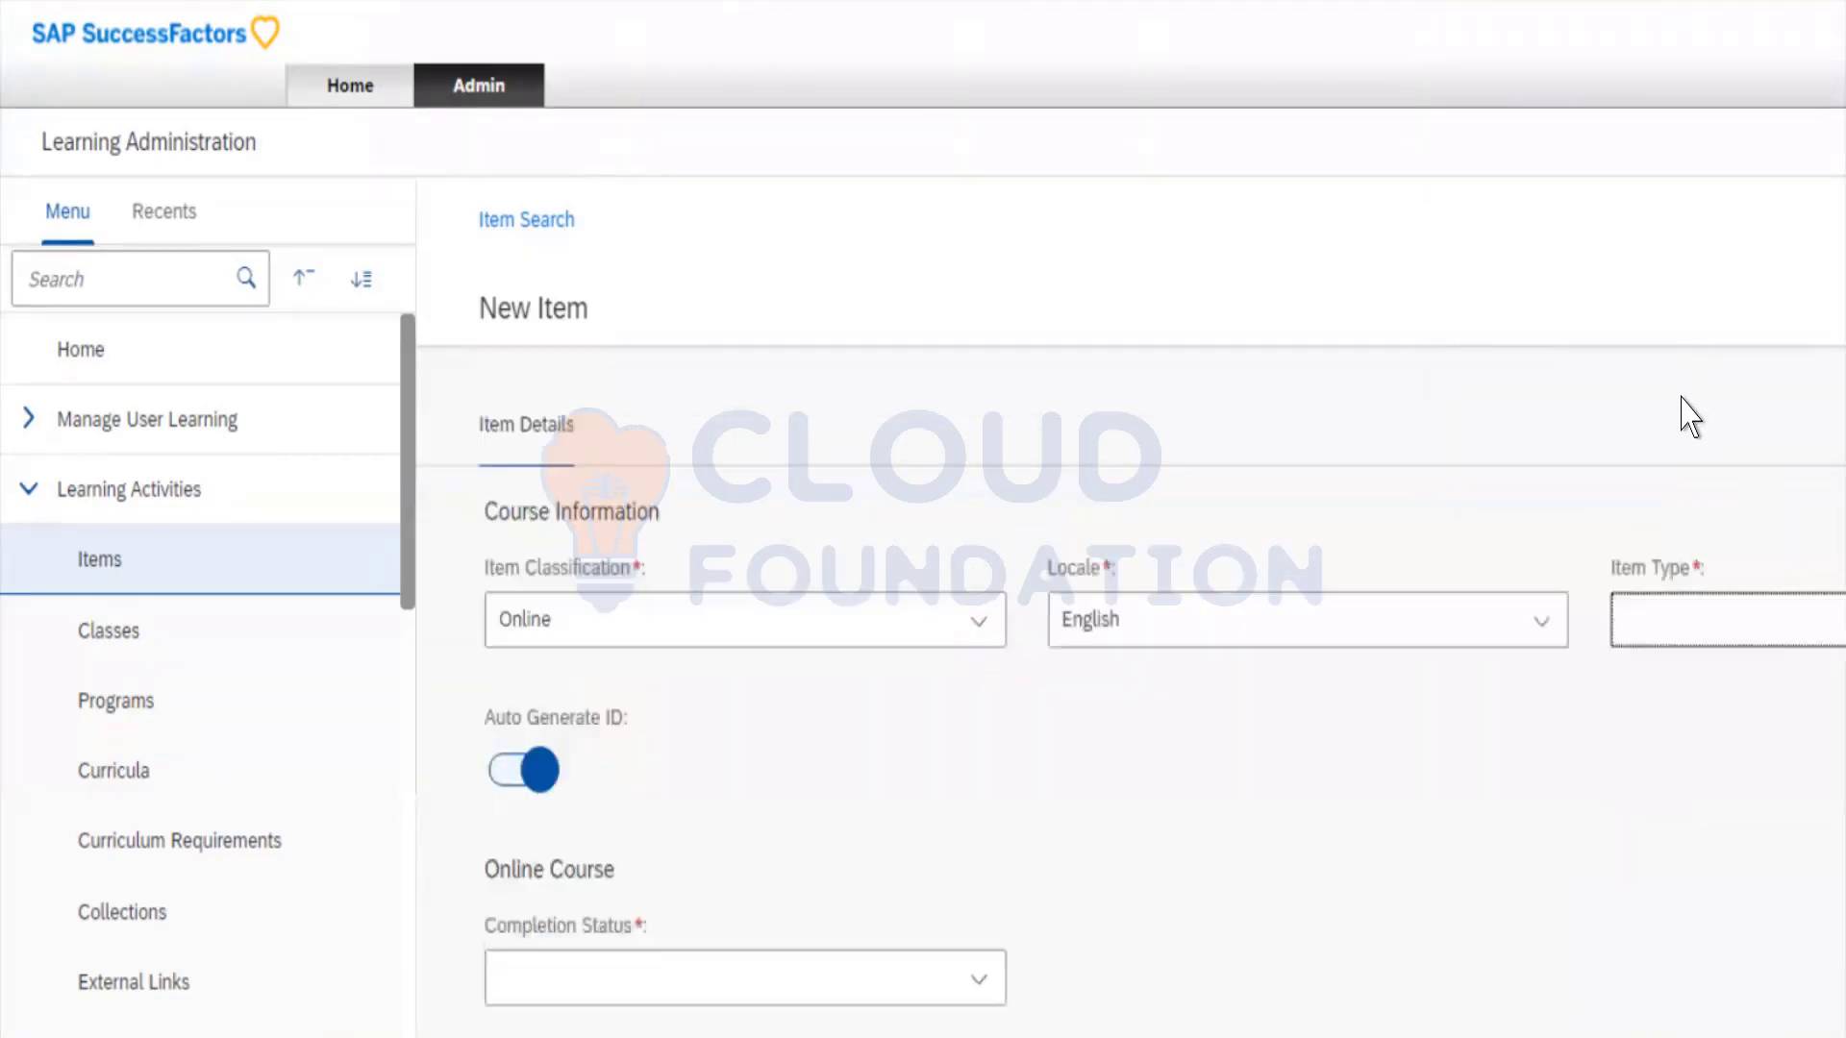
click(1680, 584)
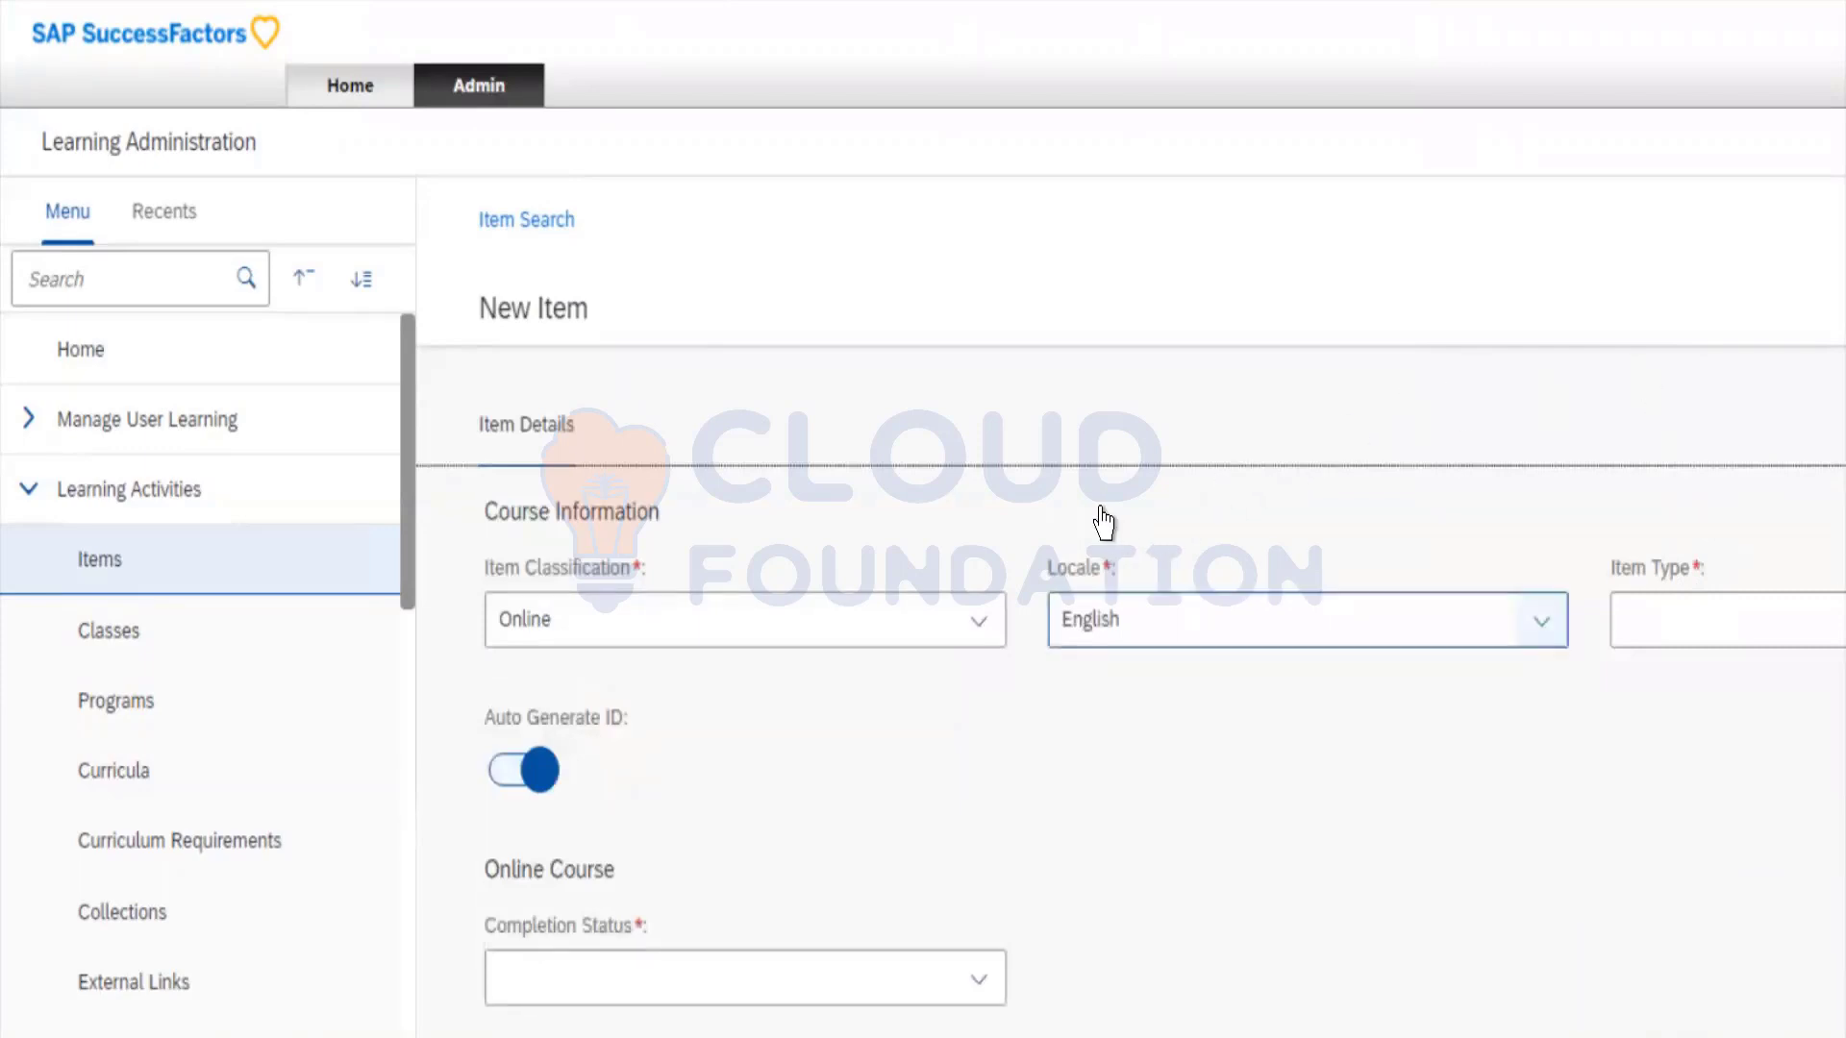
click(1627, 524)
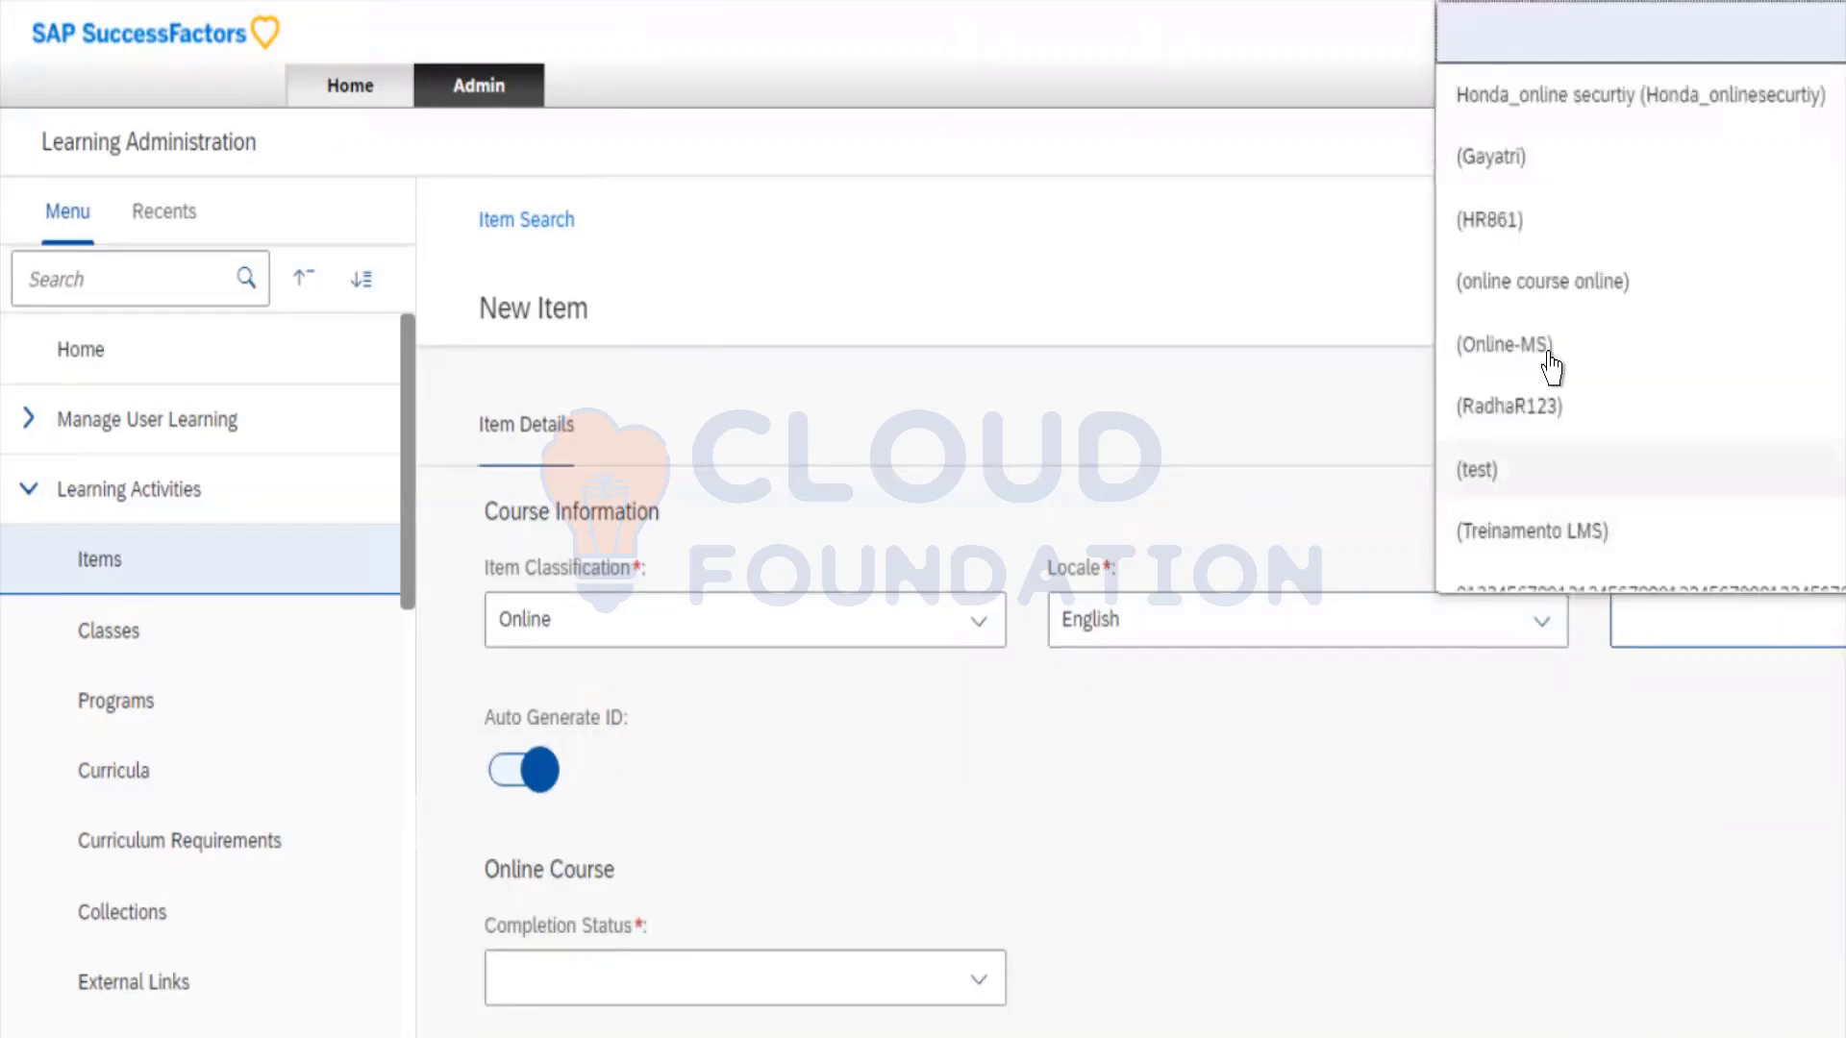
key(Return)
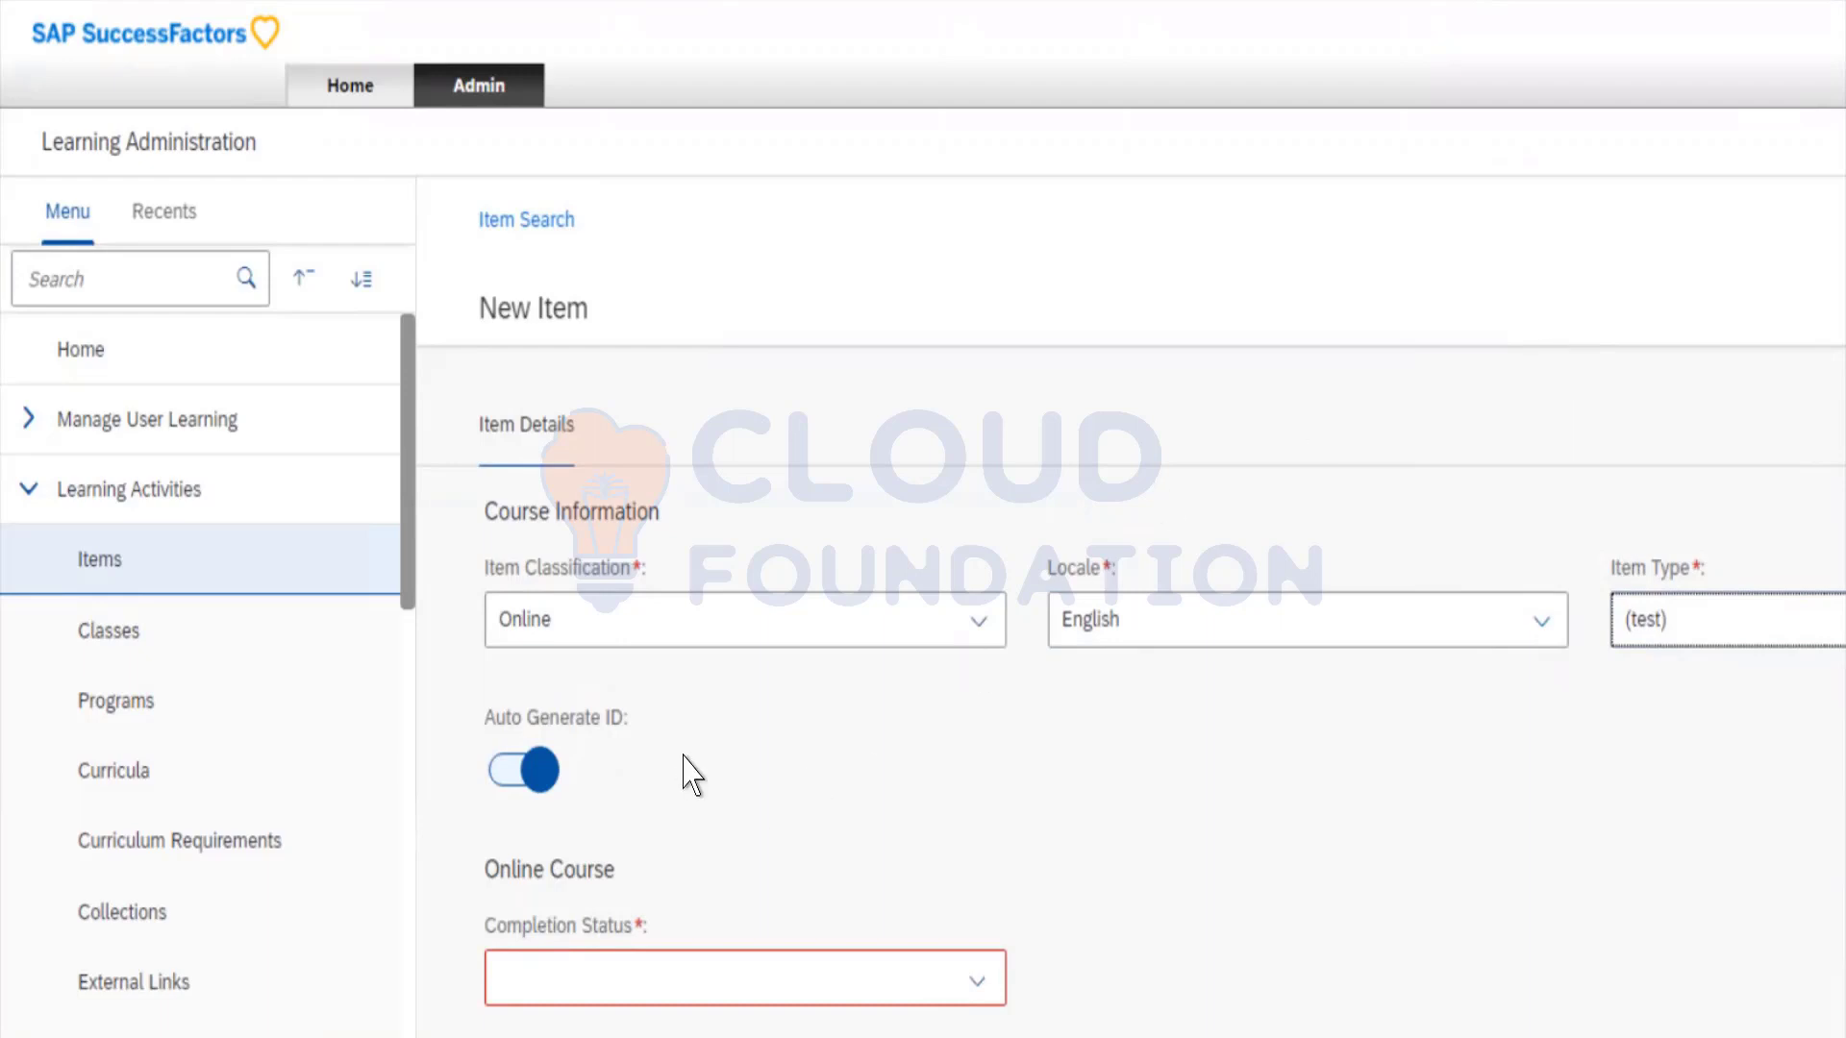
Switch off Auto Generate ID for the new item to reveal the Item ID field, and switch it back on.
scroll(684, 769, down, 2)
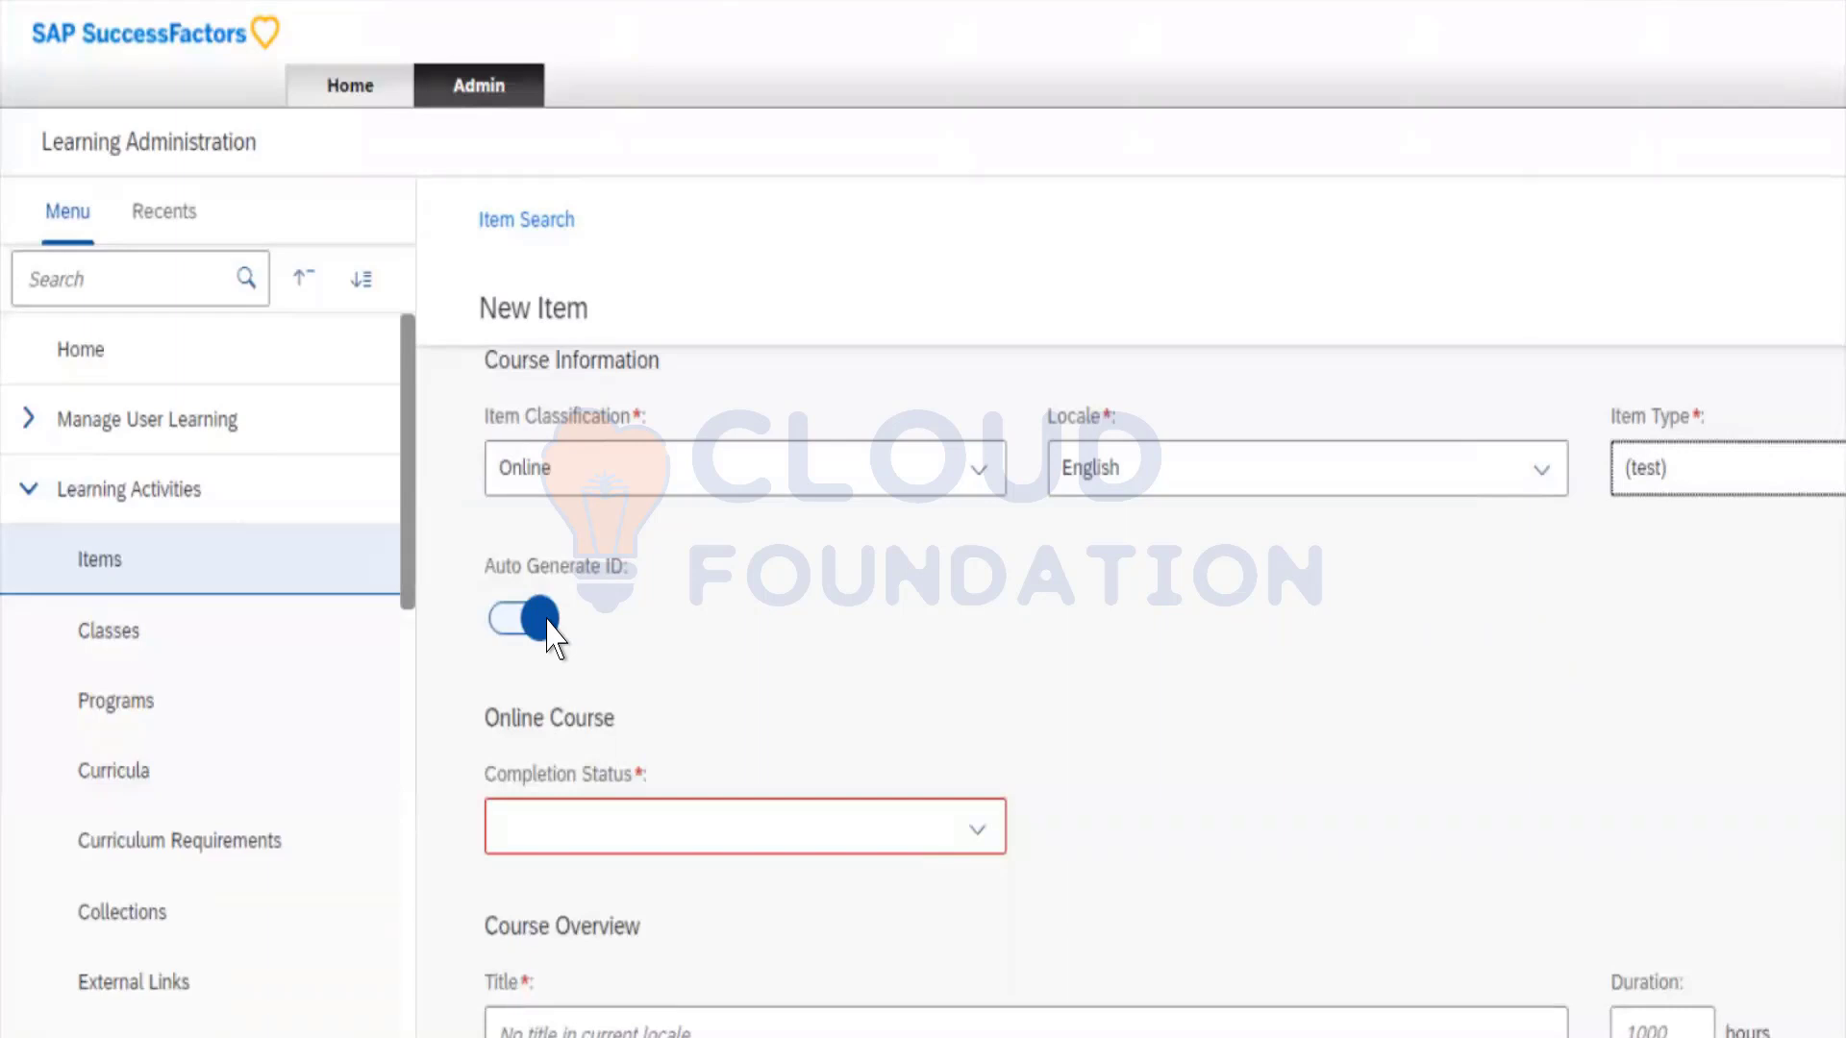
click(508, 566)
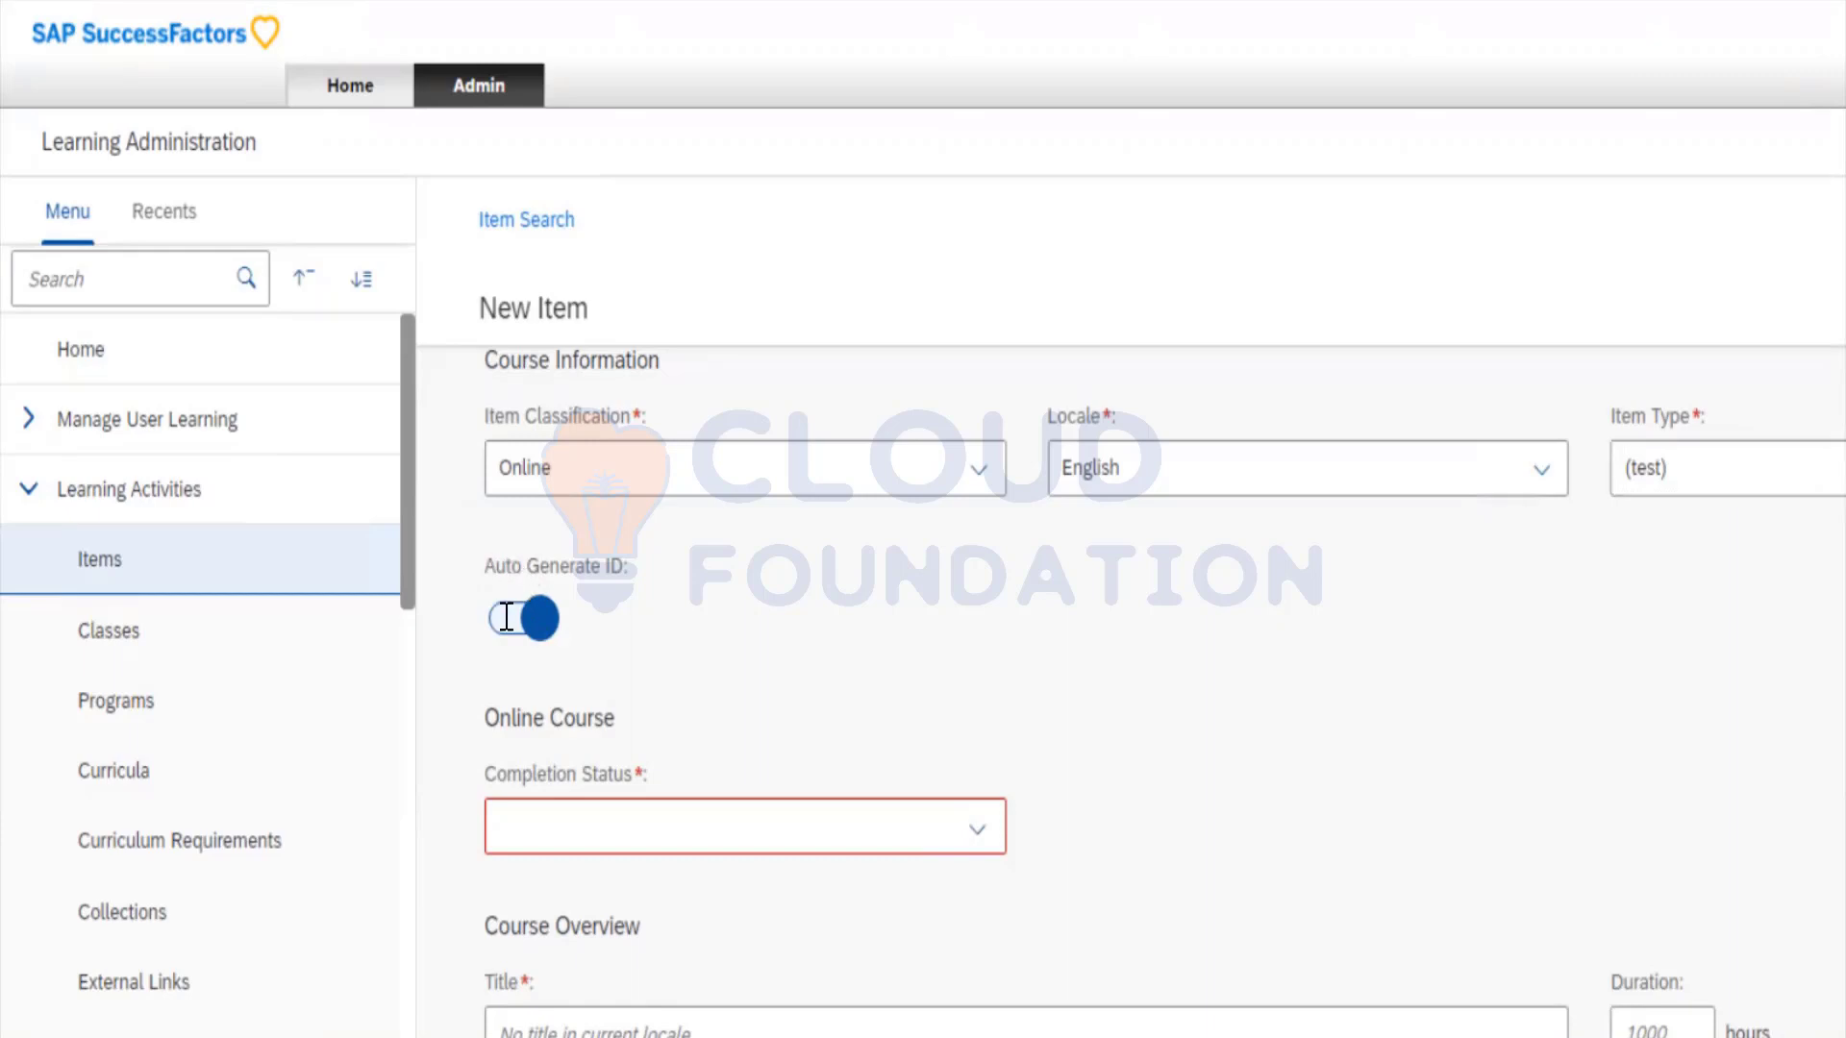
click(452, 527)
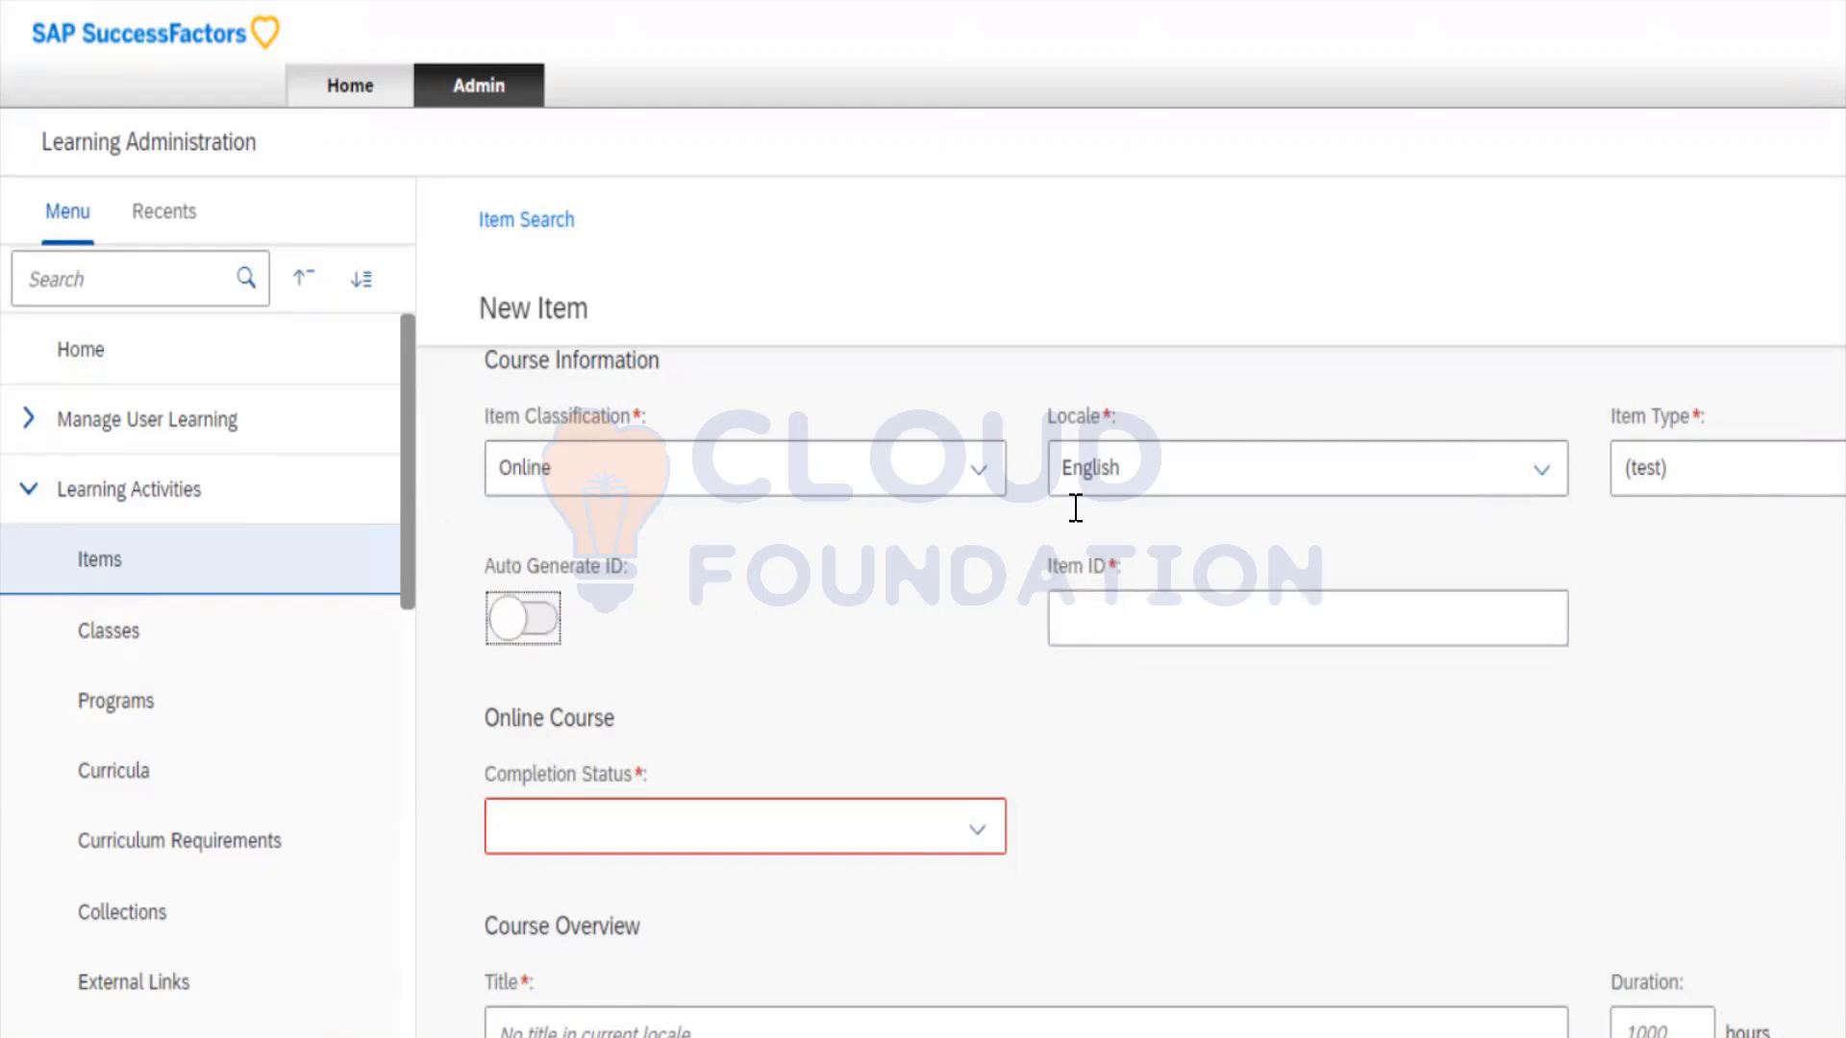
click(1092, 615)
key(space)
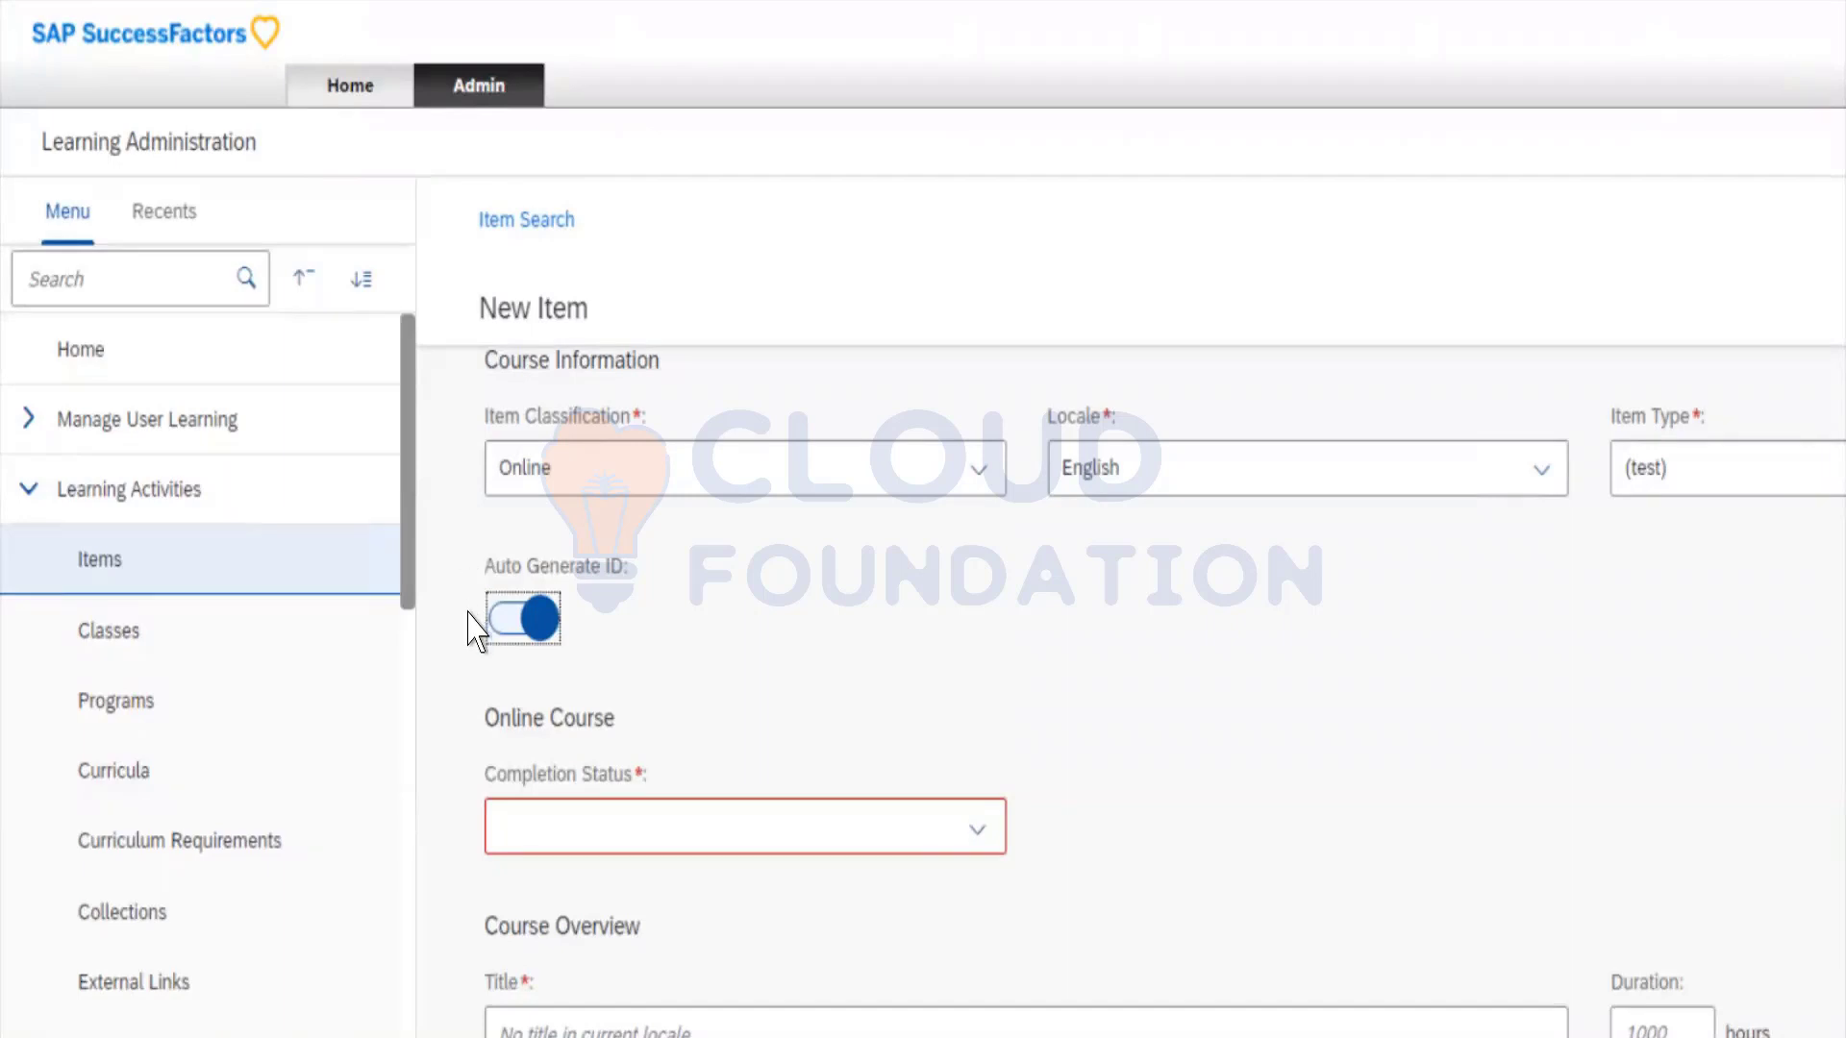
Check the available completion statuses for the online course and enter Test Classes as the item's title.
click(978, 828)
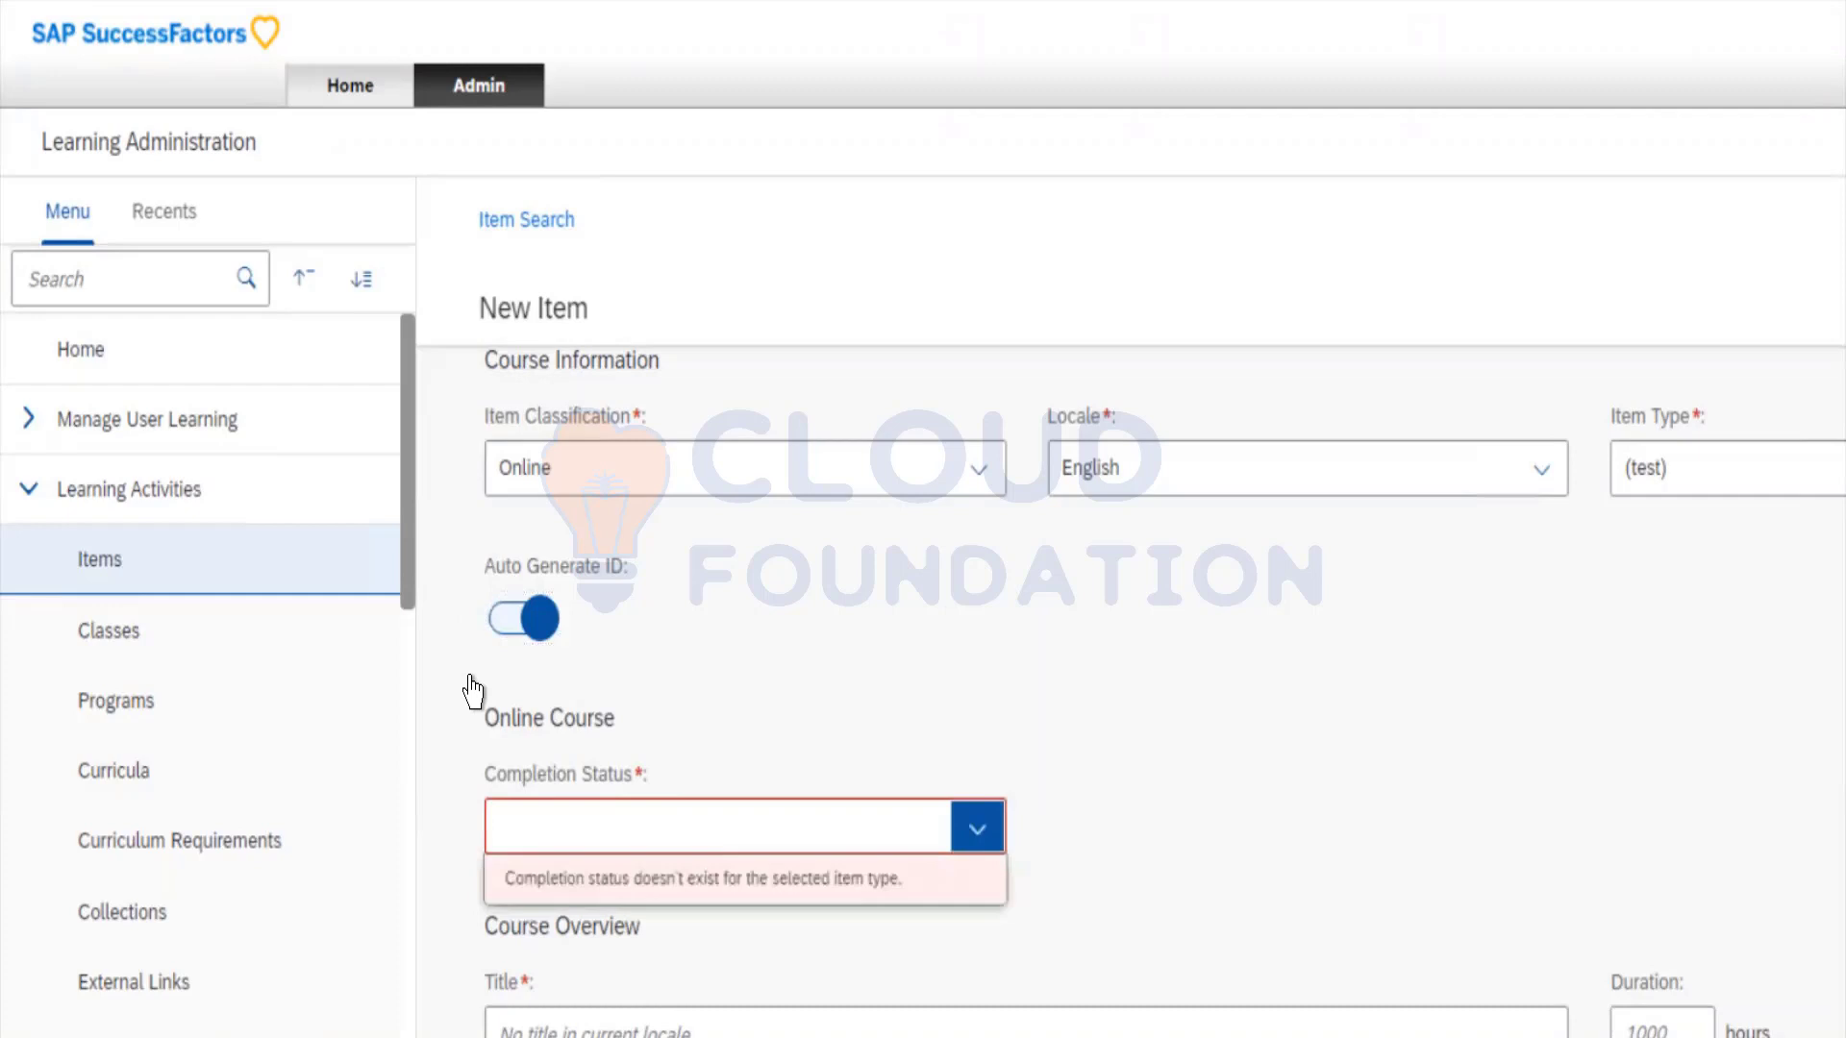
scroll(1248, 534, down, 3)
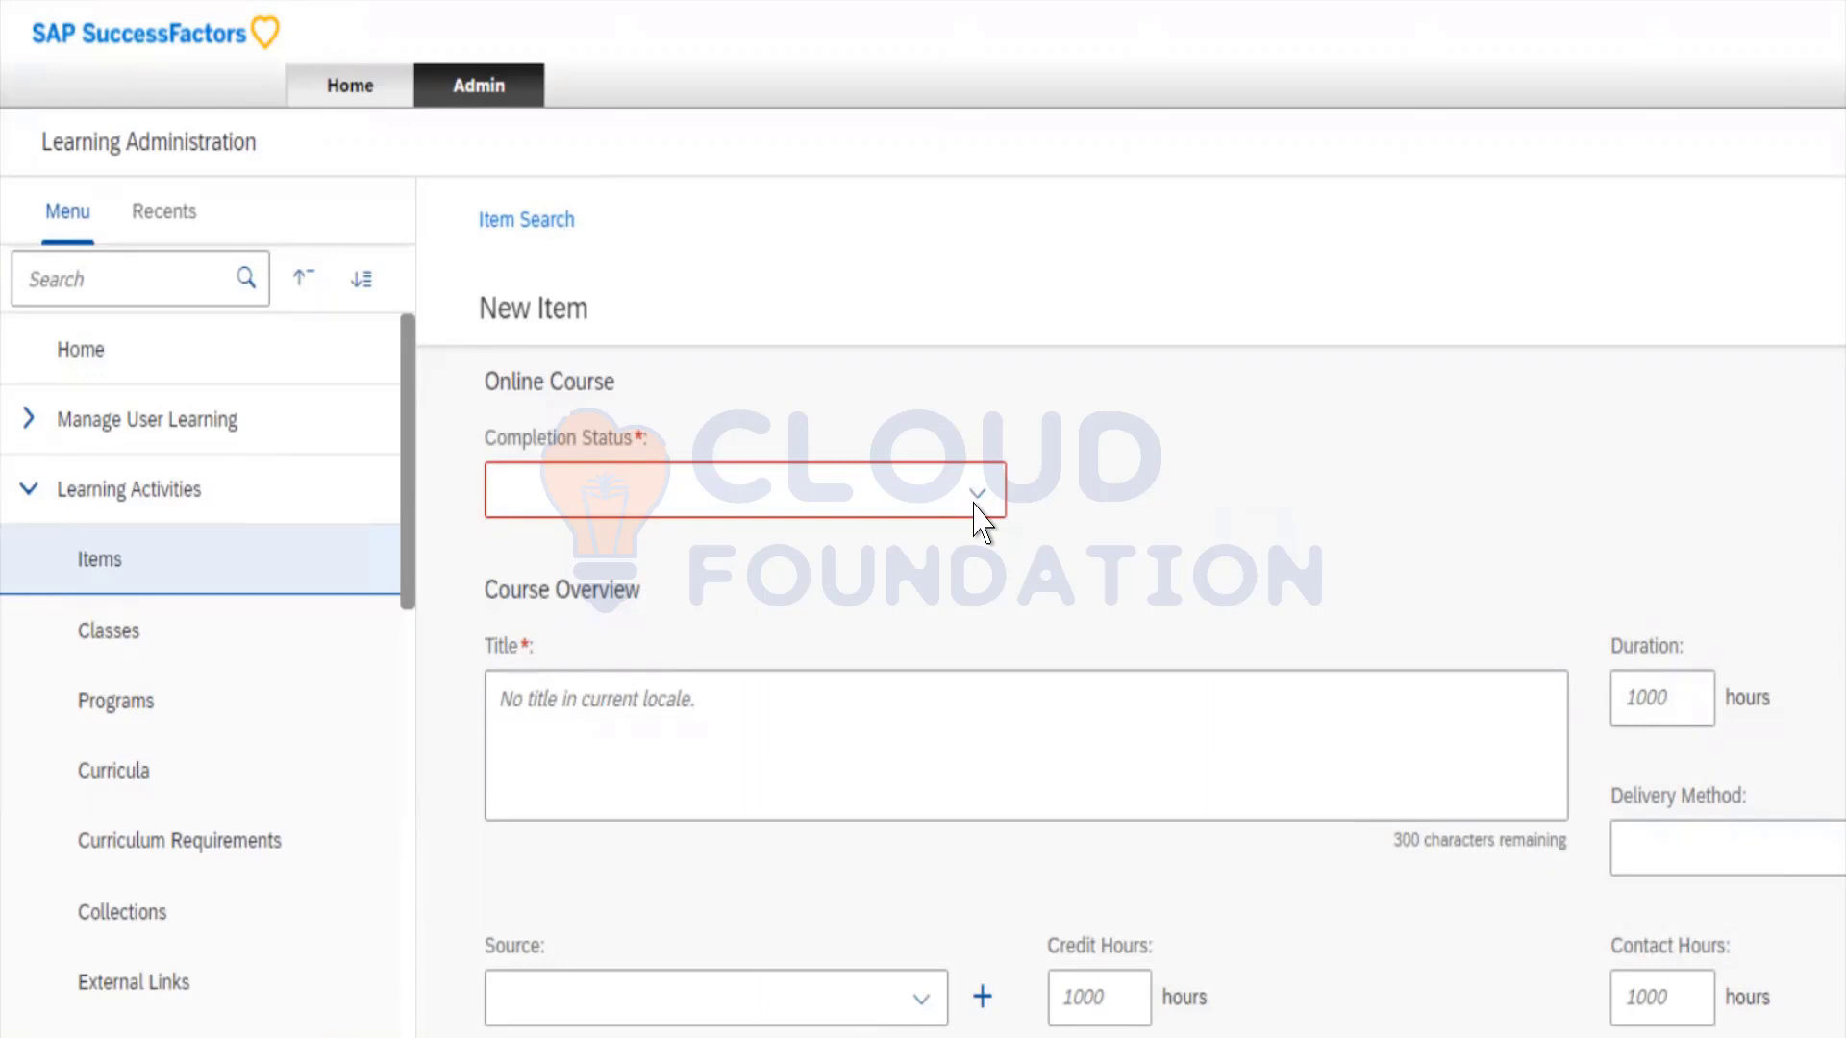
click(889, 608)
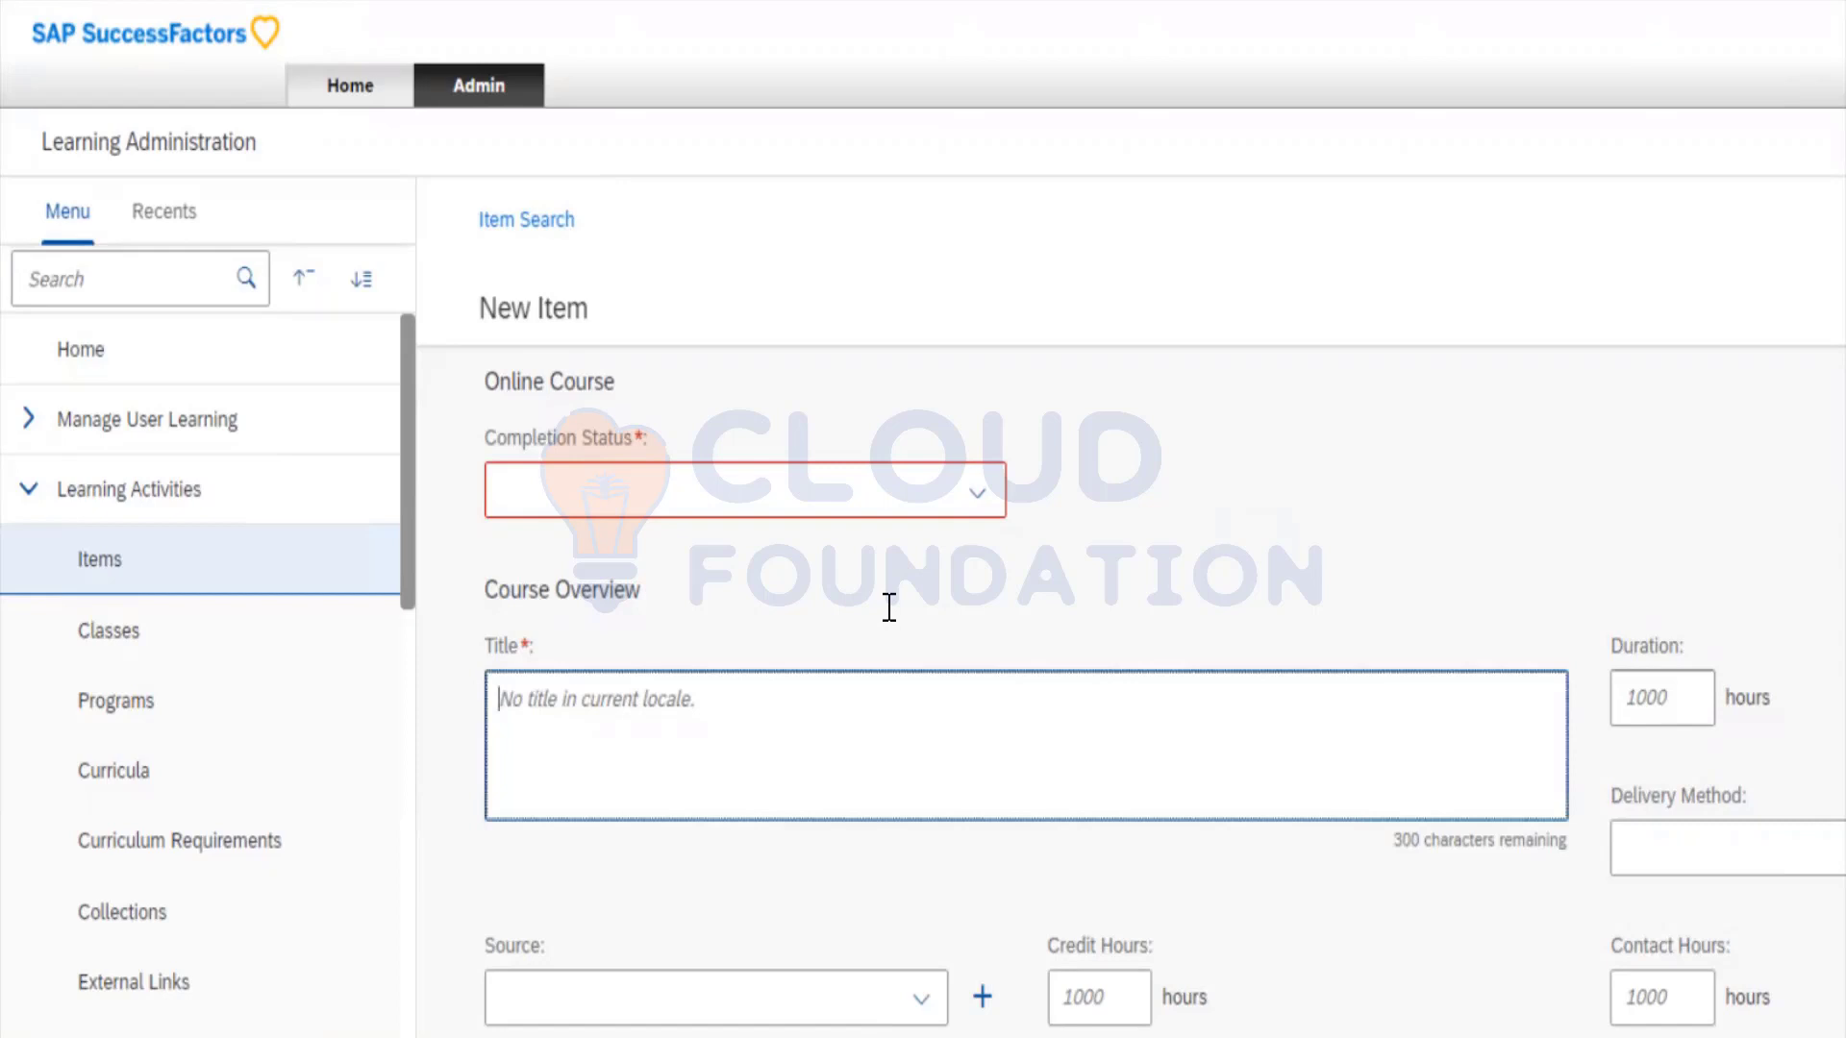
text(Test Classes)
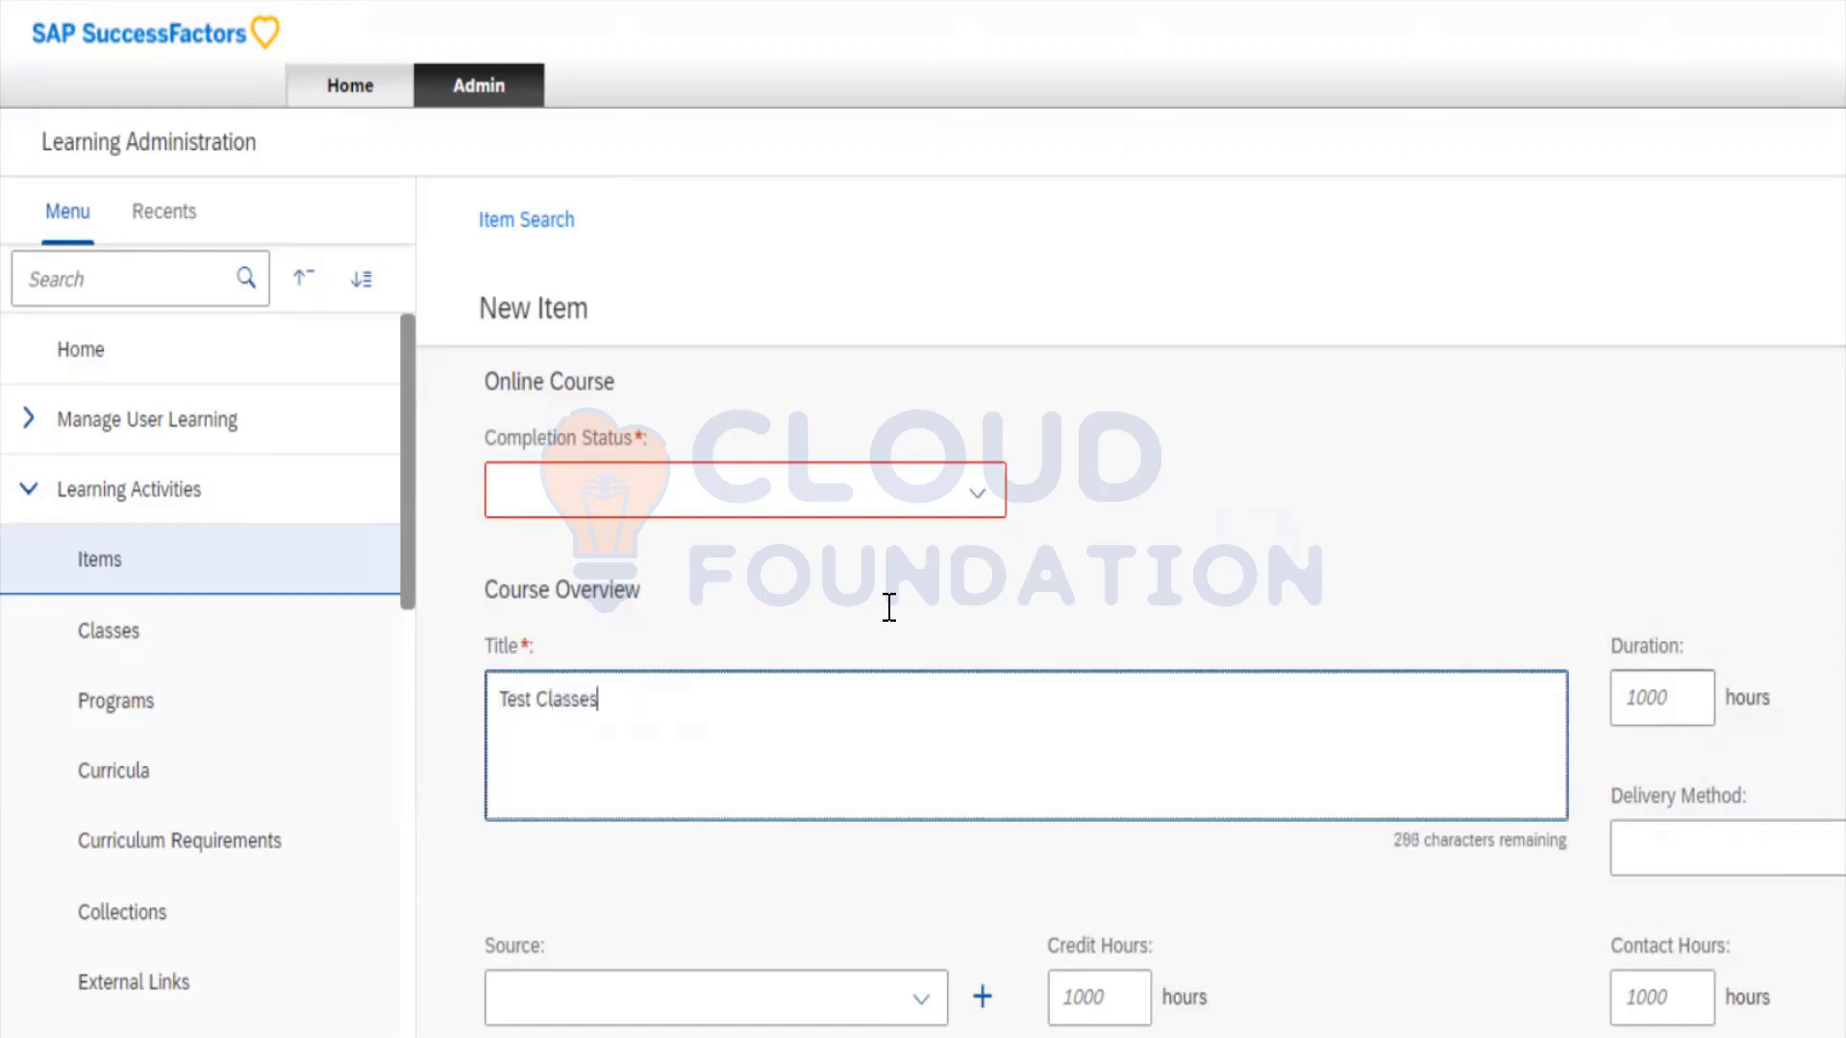
click(1647, 581)
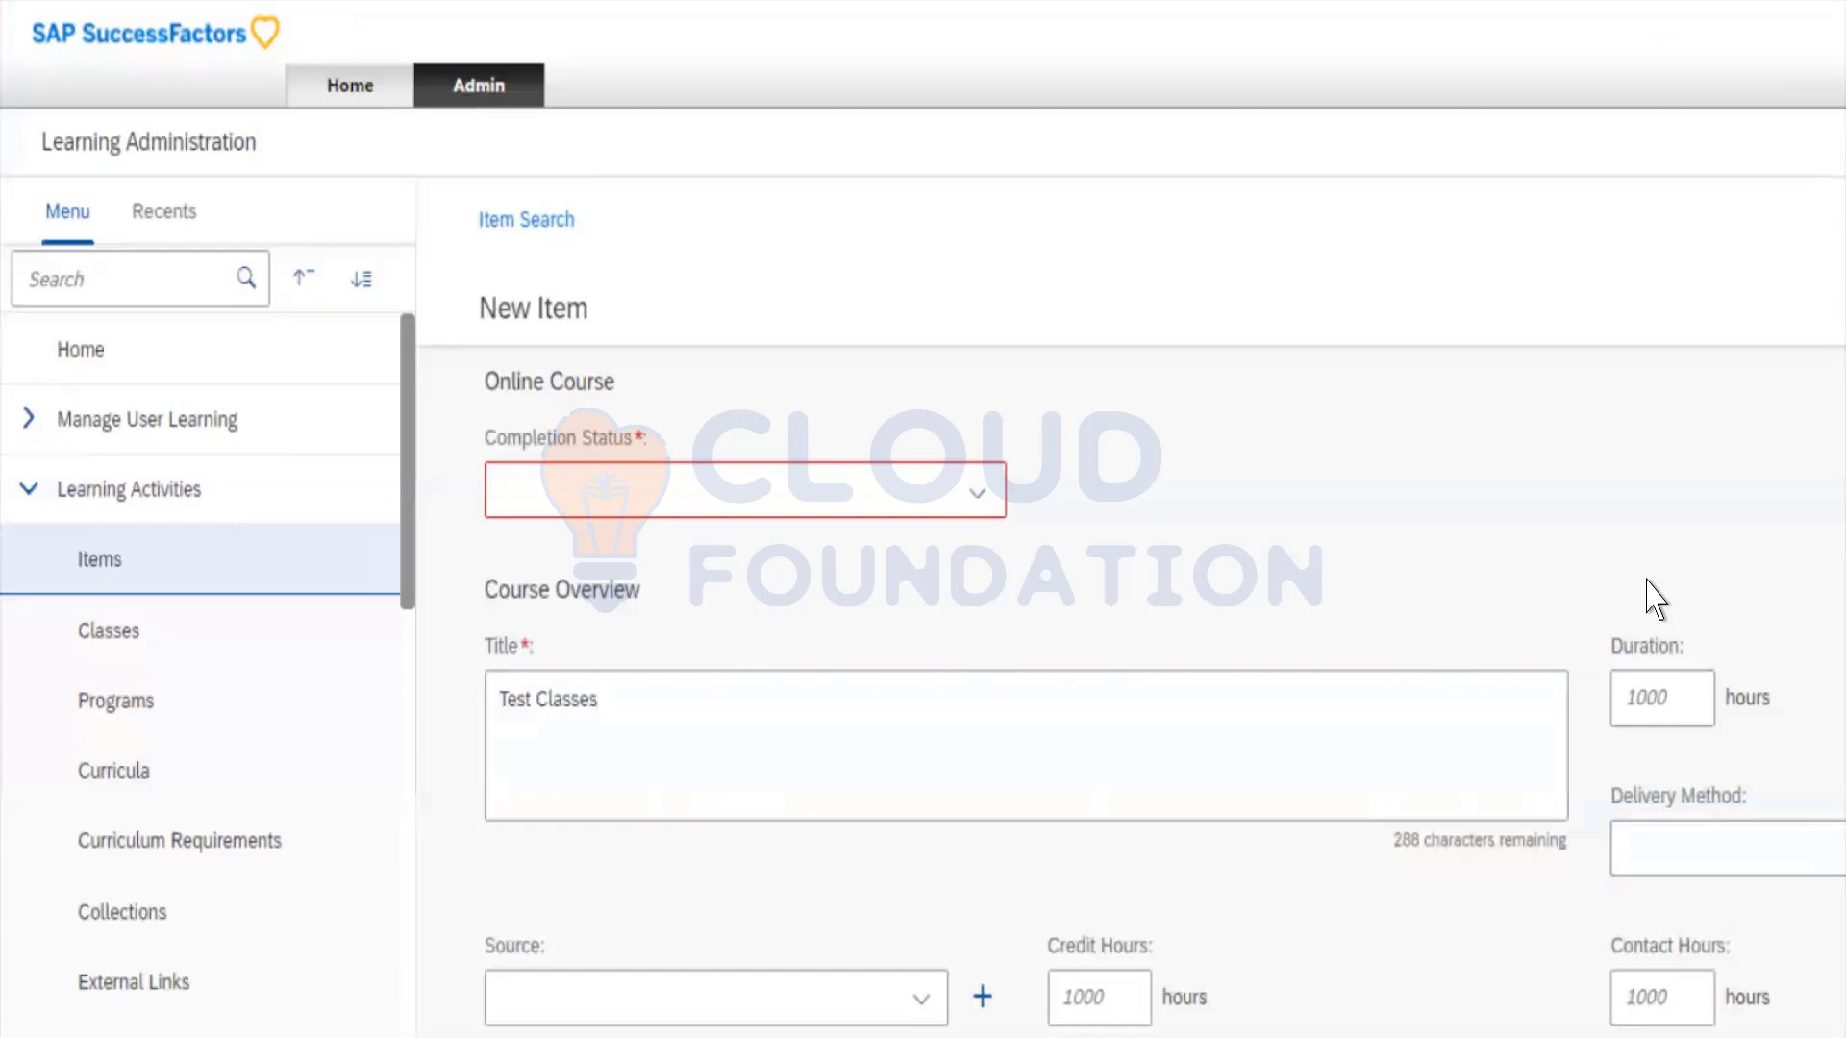
click(1042, 555)
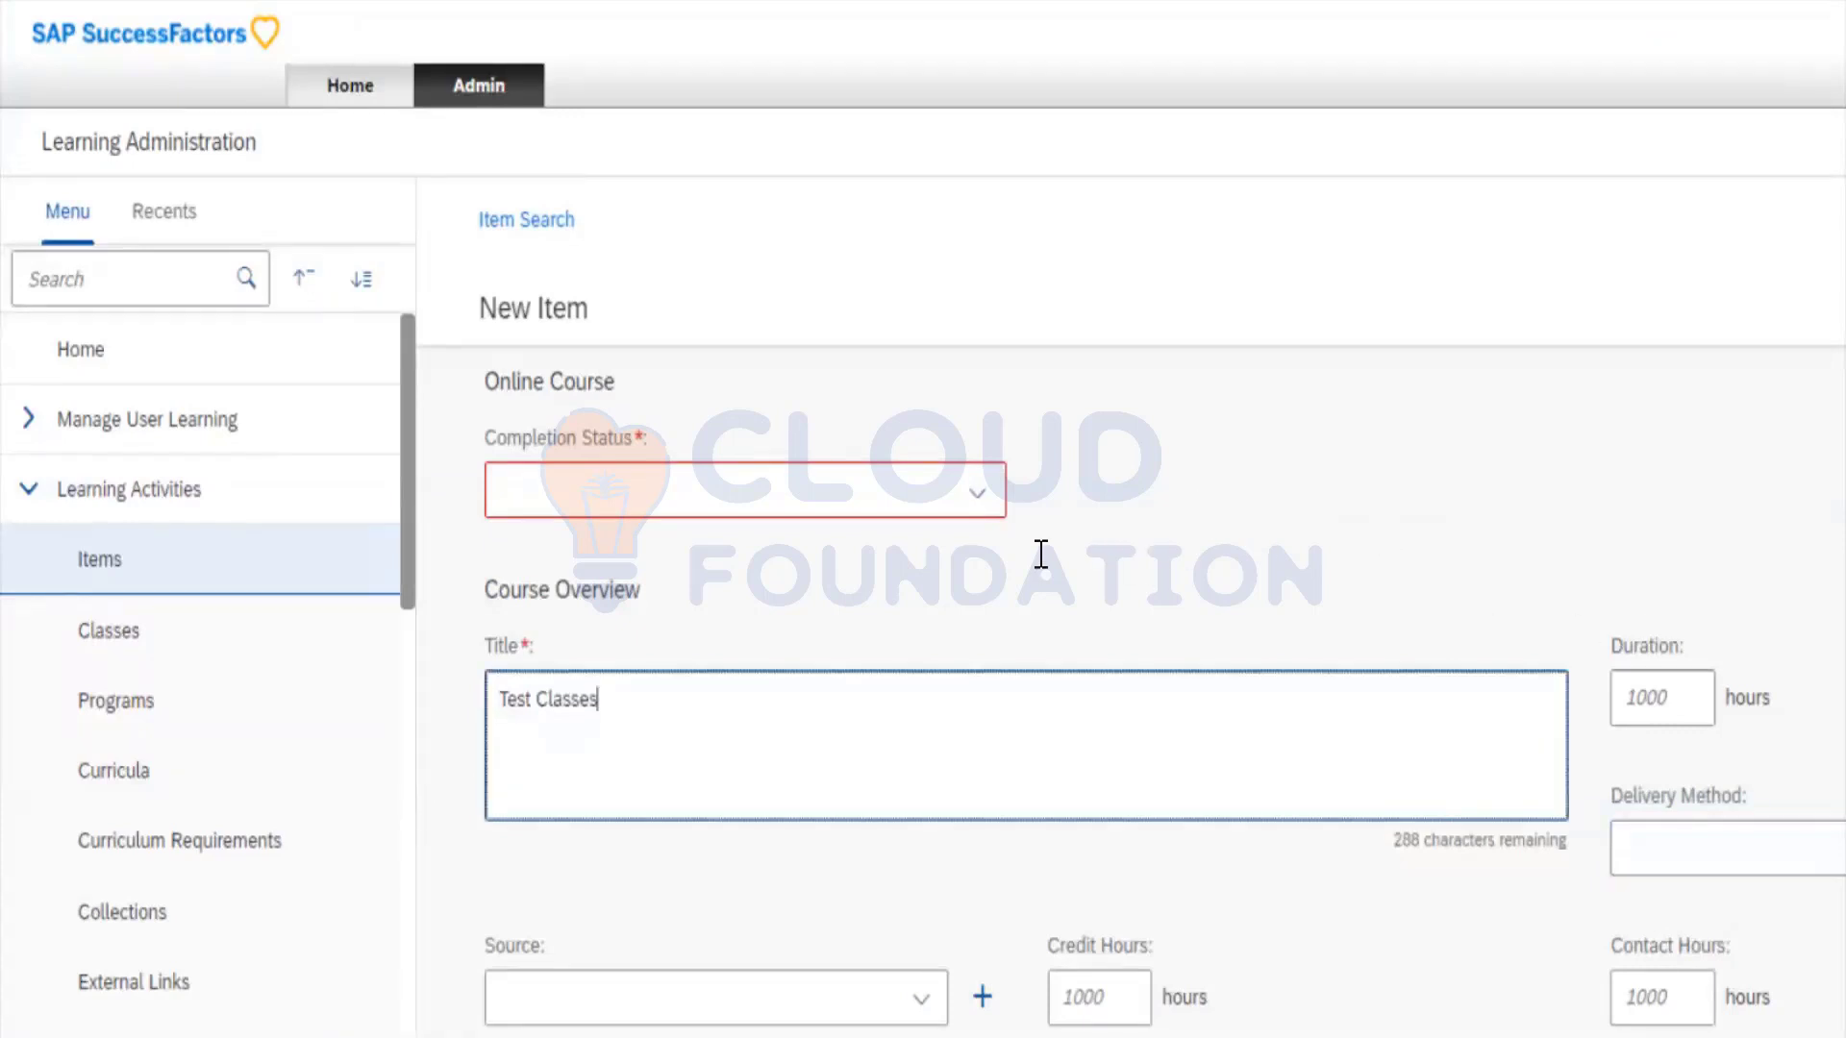
Set the item's duration to 10 hours and its delivery method to Book (BOOK).
key(Tab)
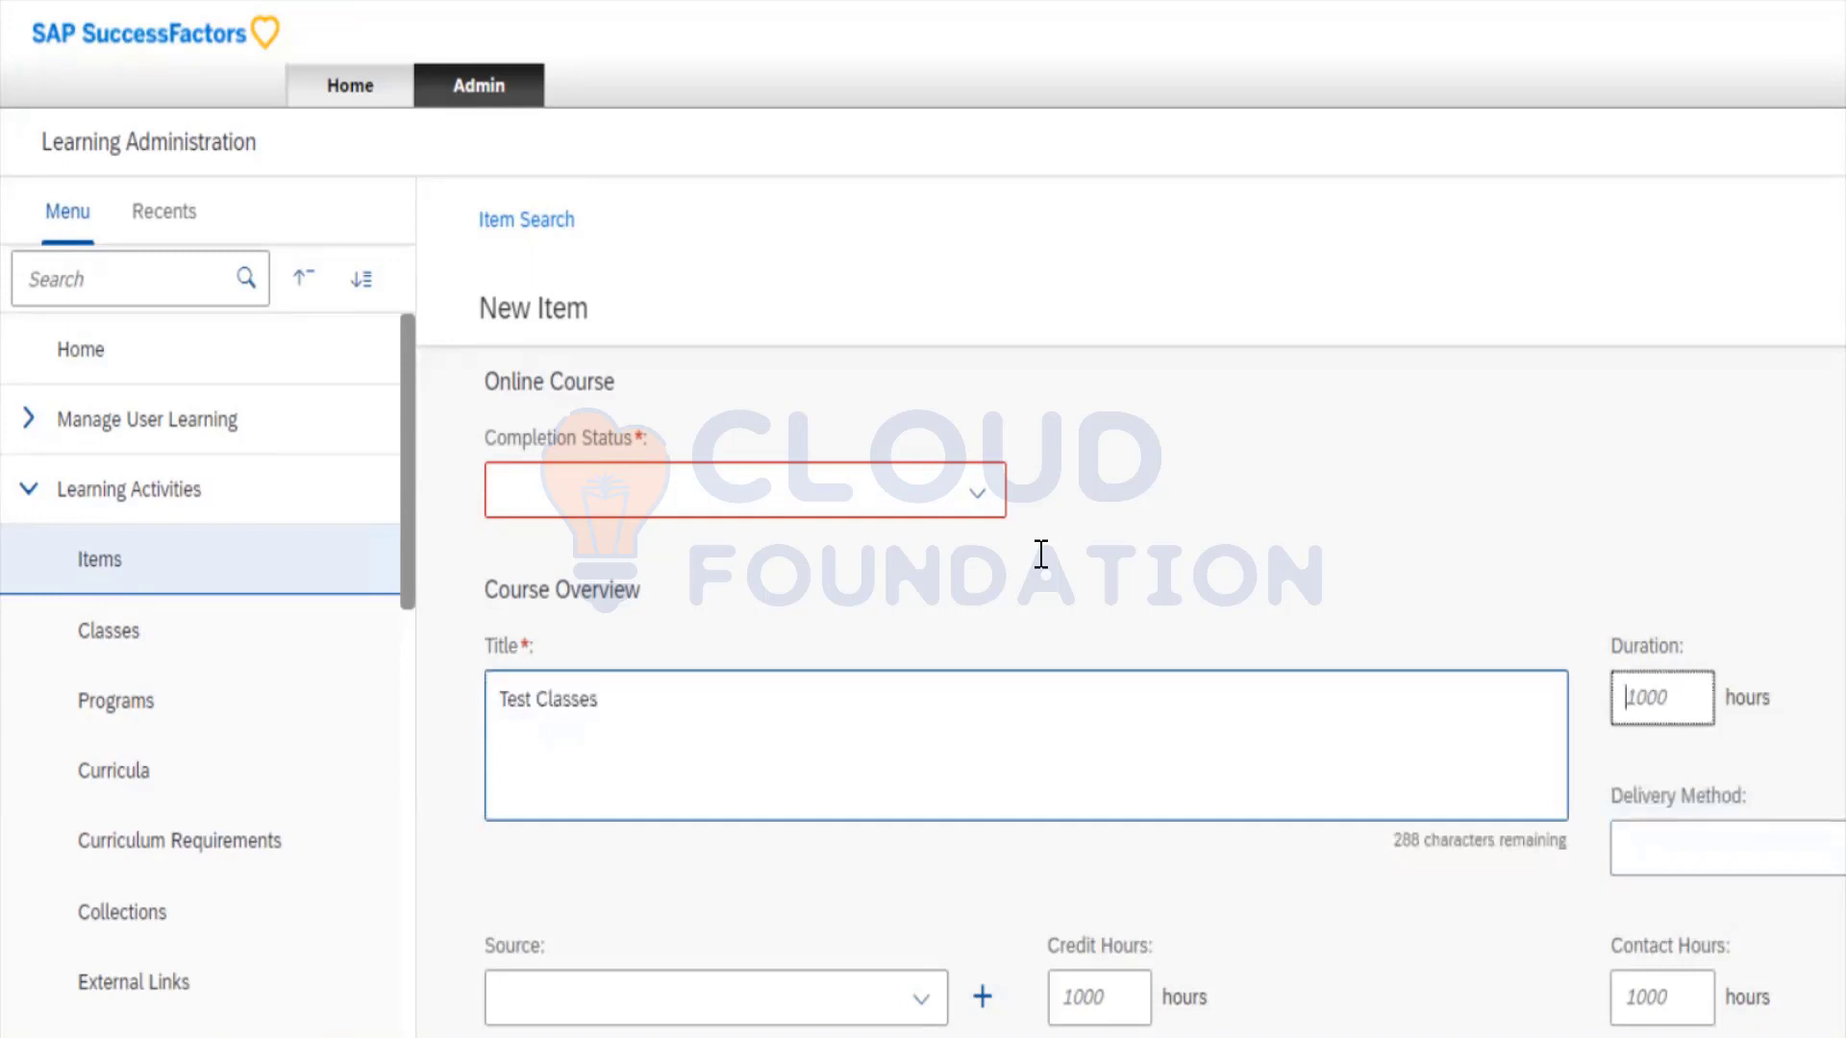
text(10)
key(Tab)
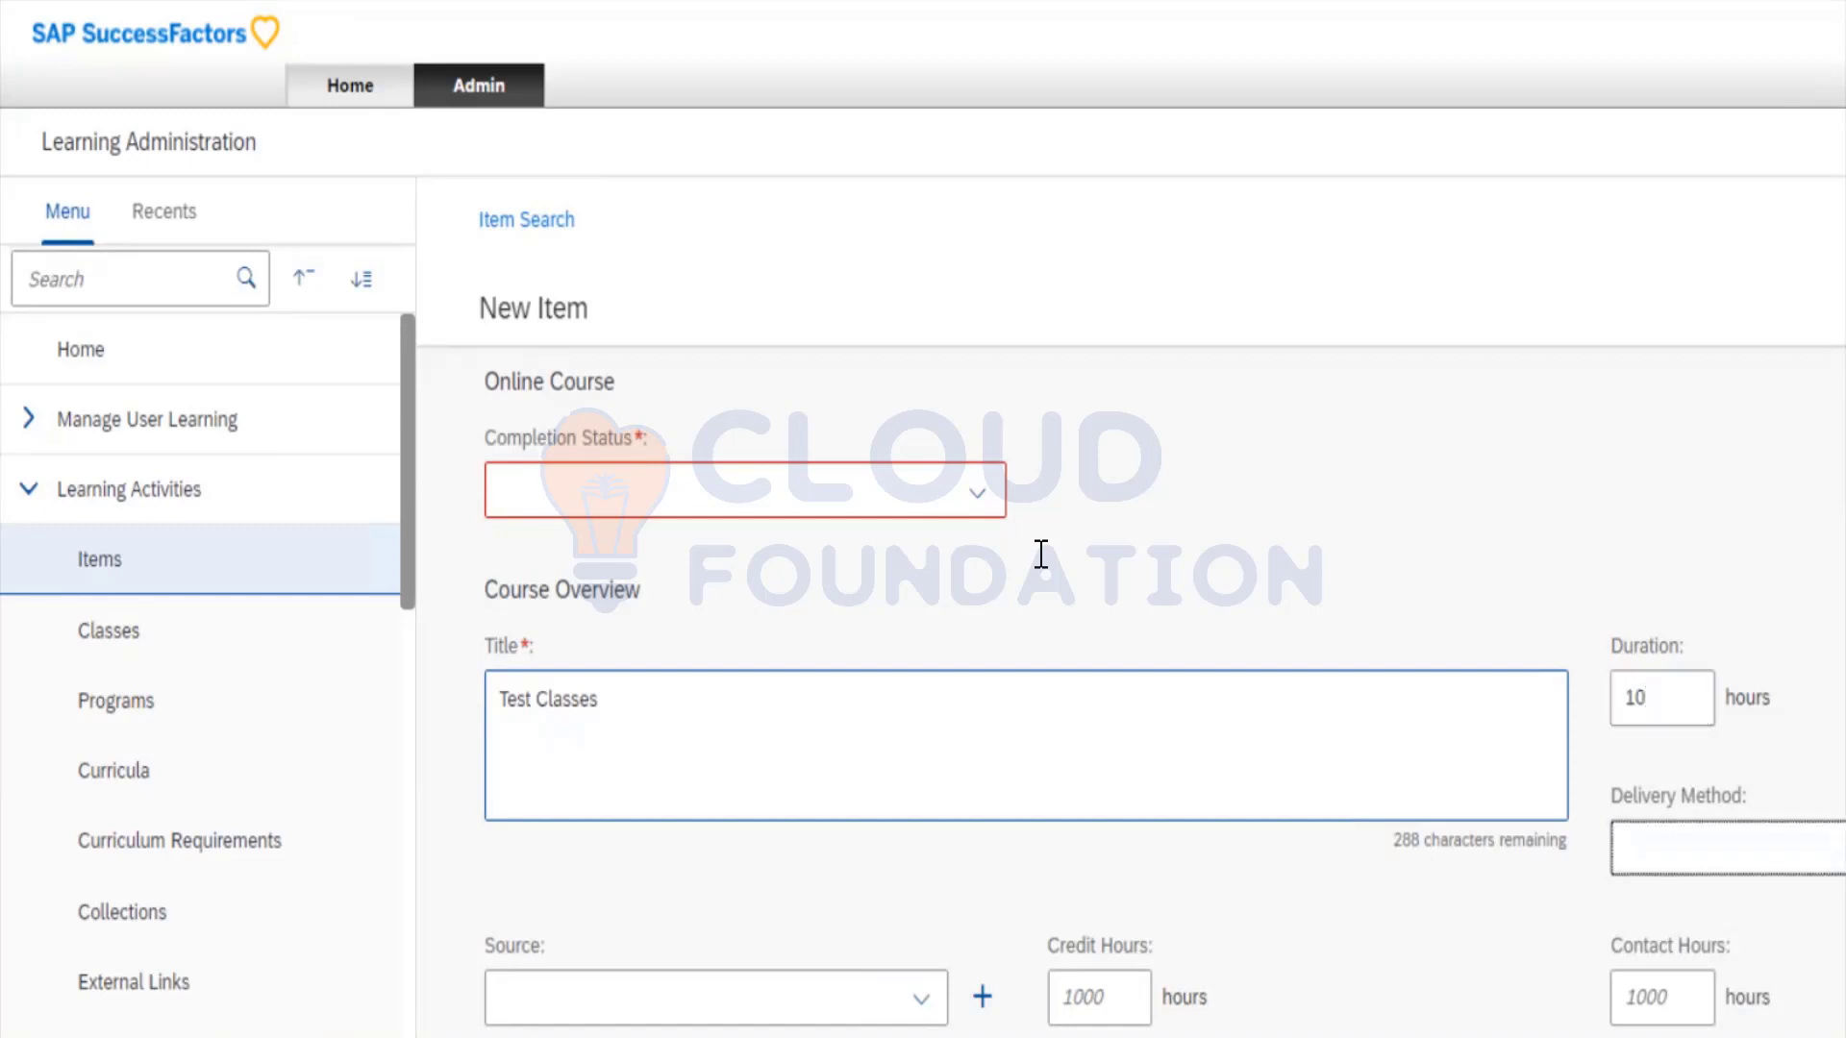
key(Down)
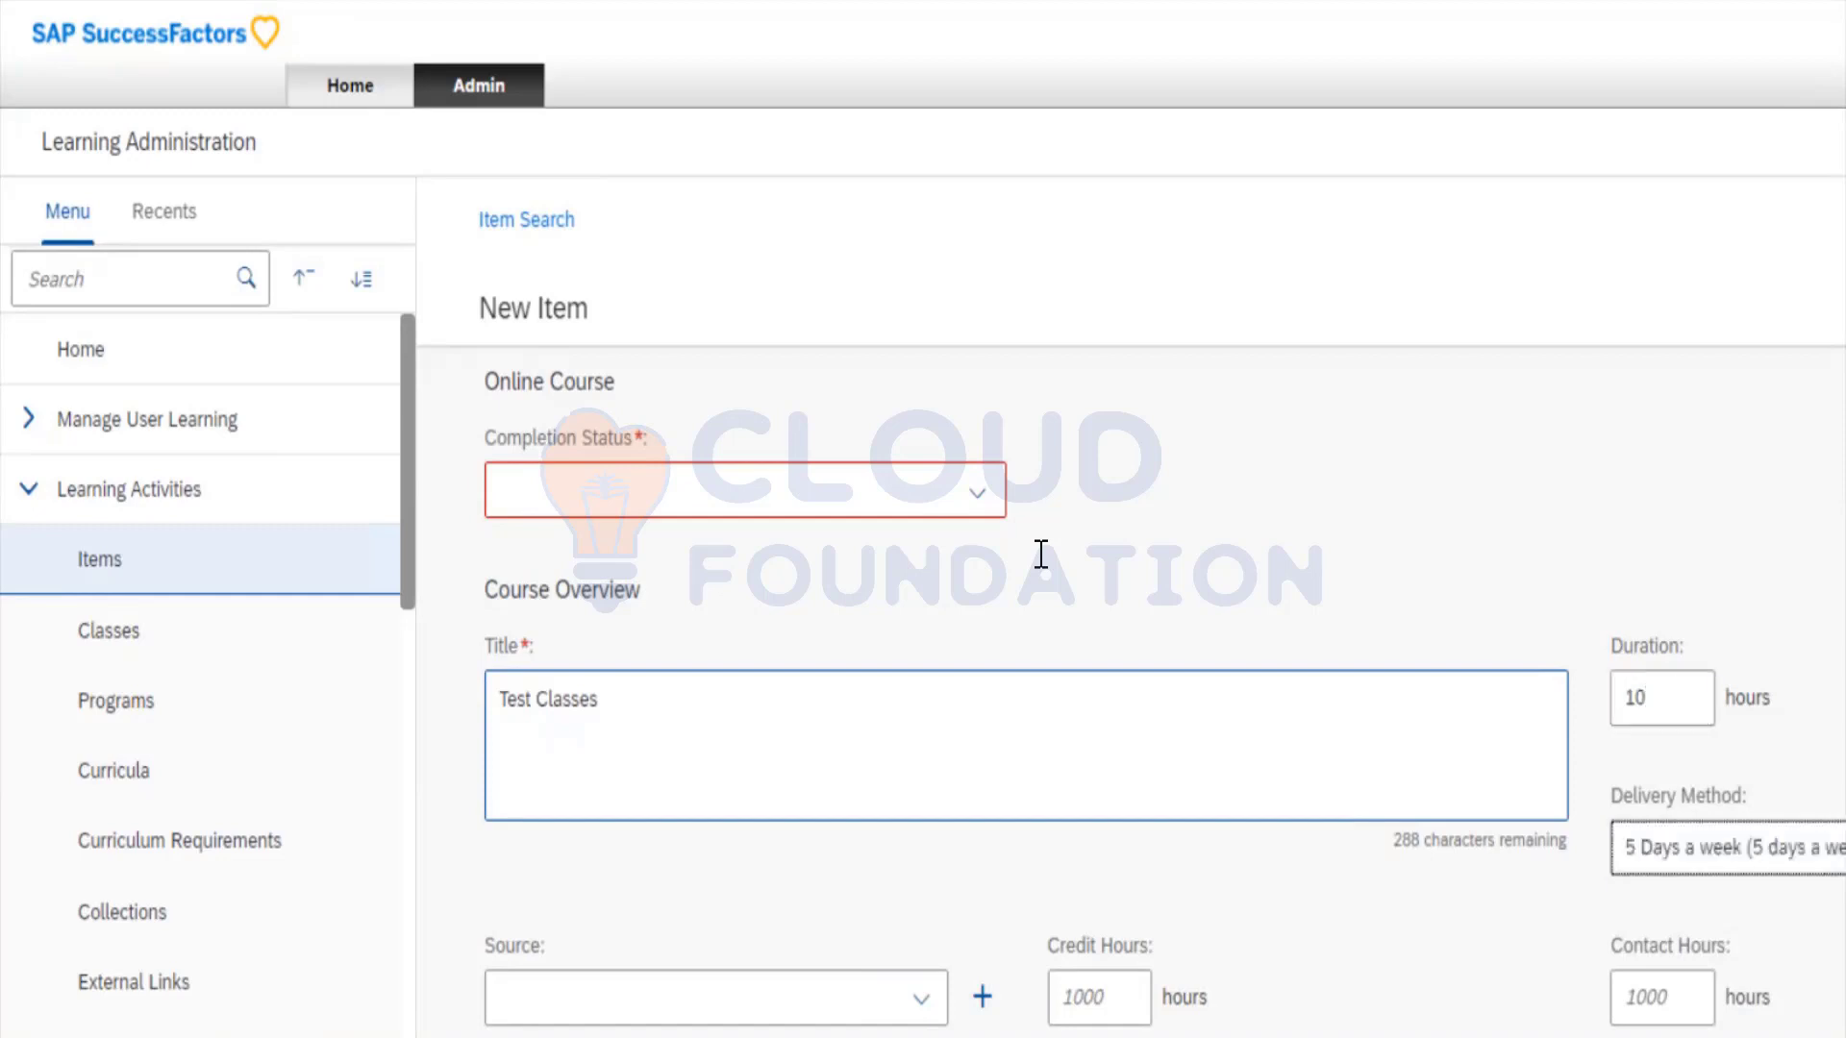
key(Up)
key(Down)
key(Down)
key(Down)
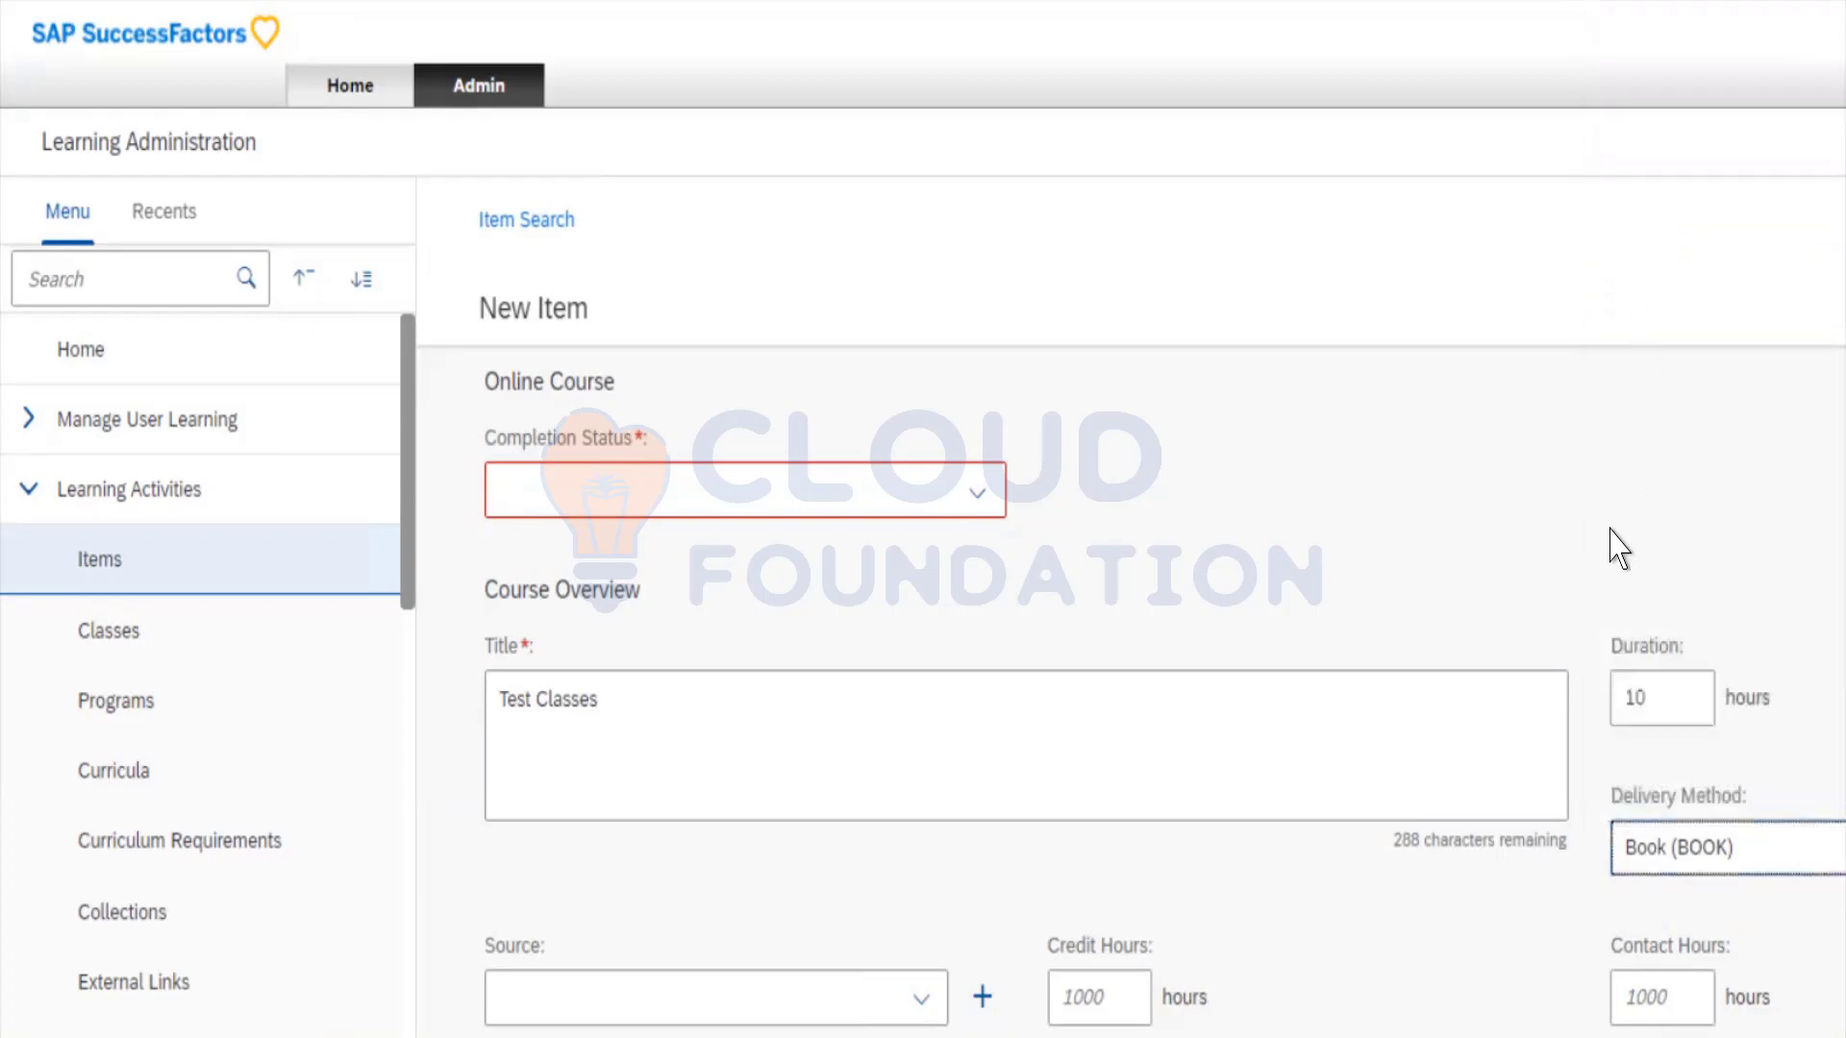
Review the available sources for the item and set its source to Lynda (LYNDA).
scroll(1619, 548, down, 4)
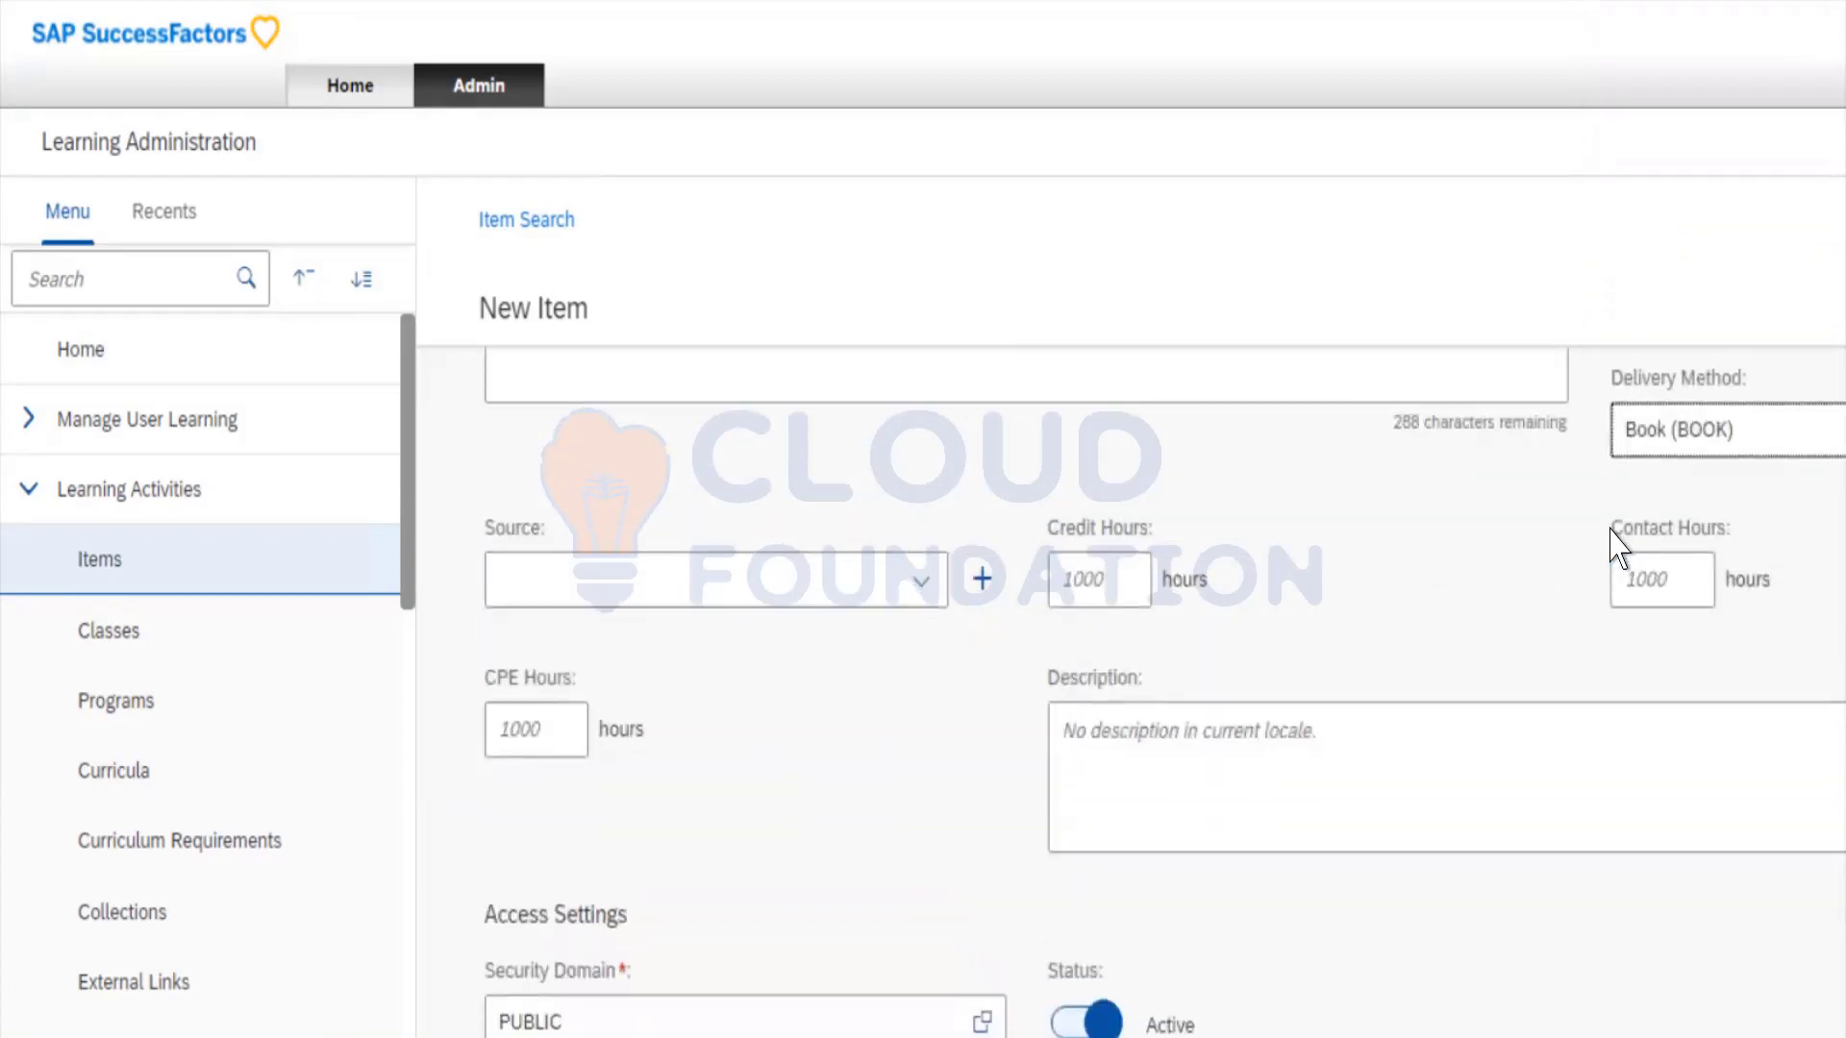
scroll(1611, 529, down, 1)
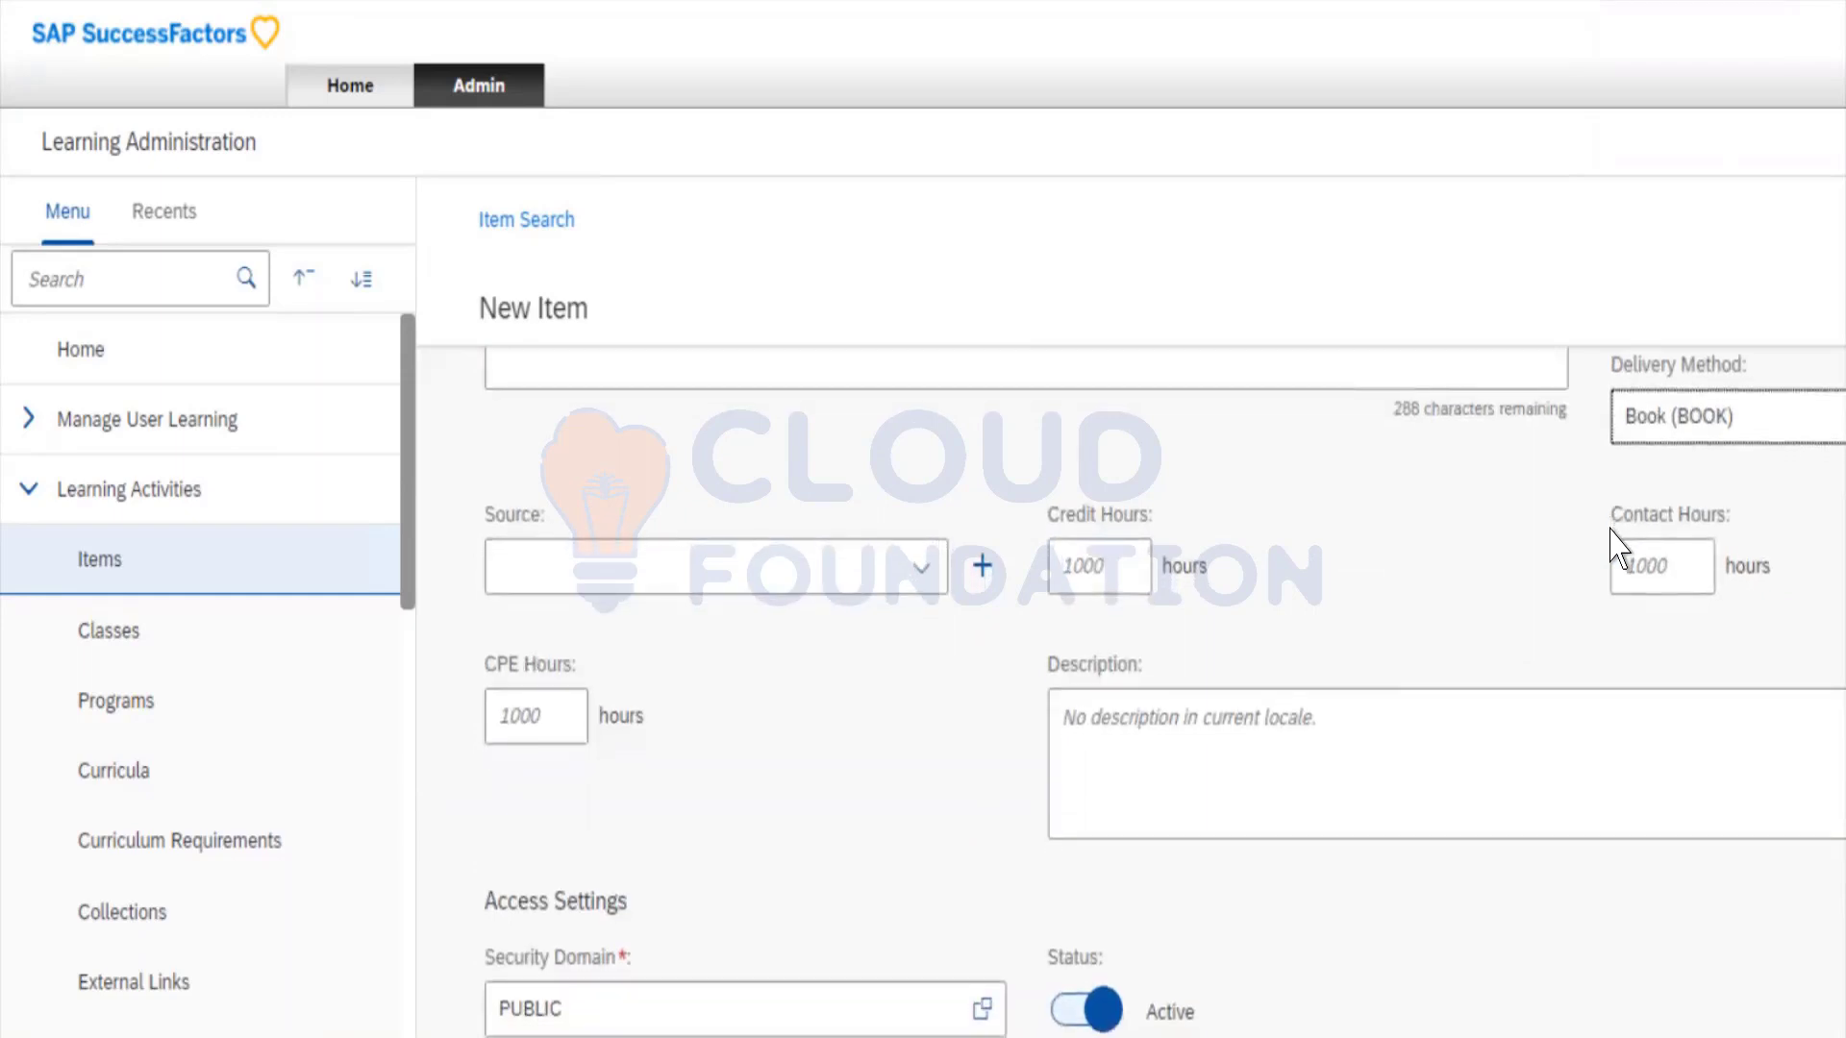
key(Tab)
key(Tab)
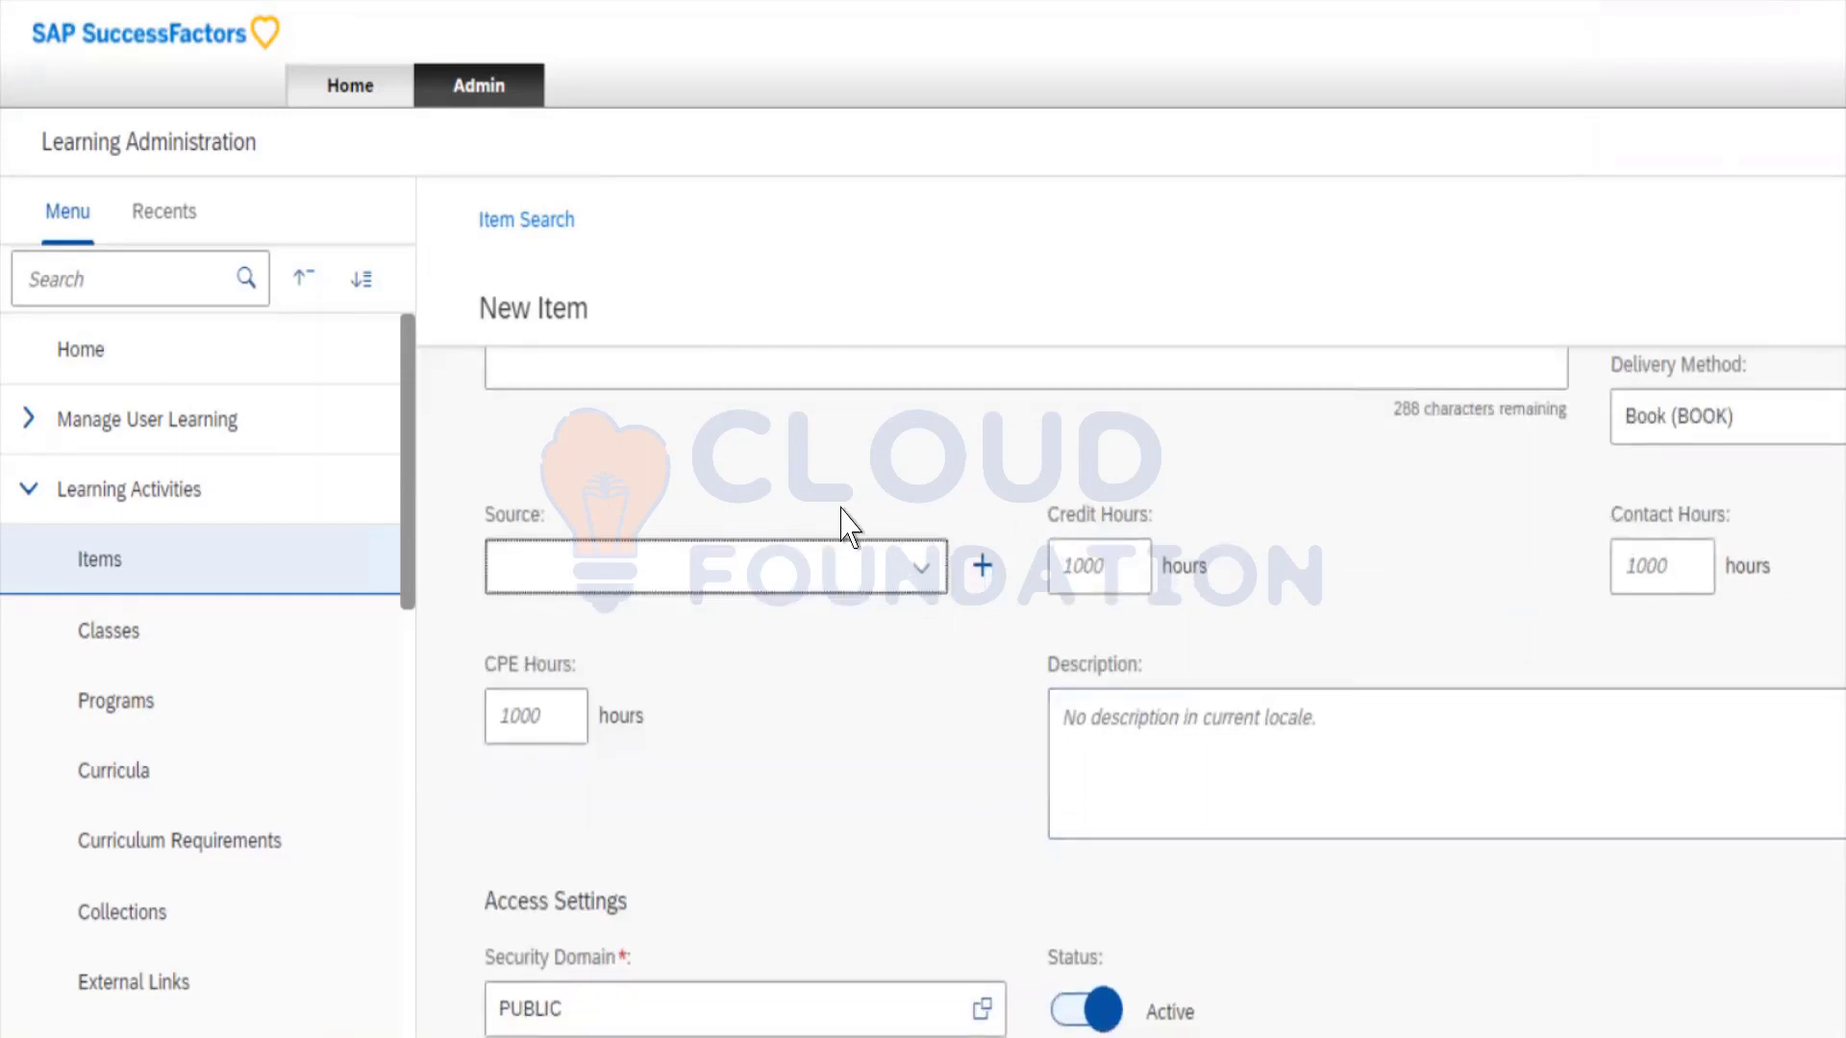
key(Down)
click(851, 435)
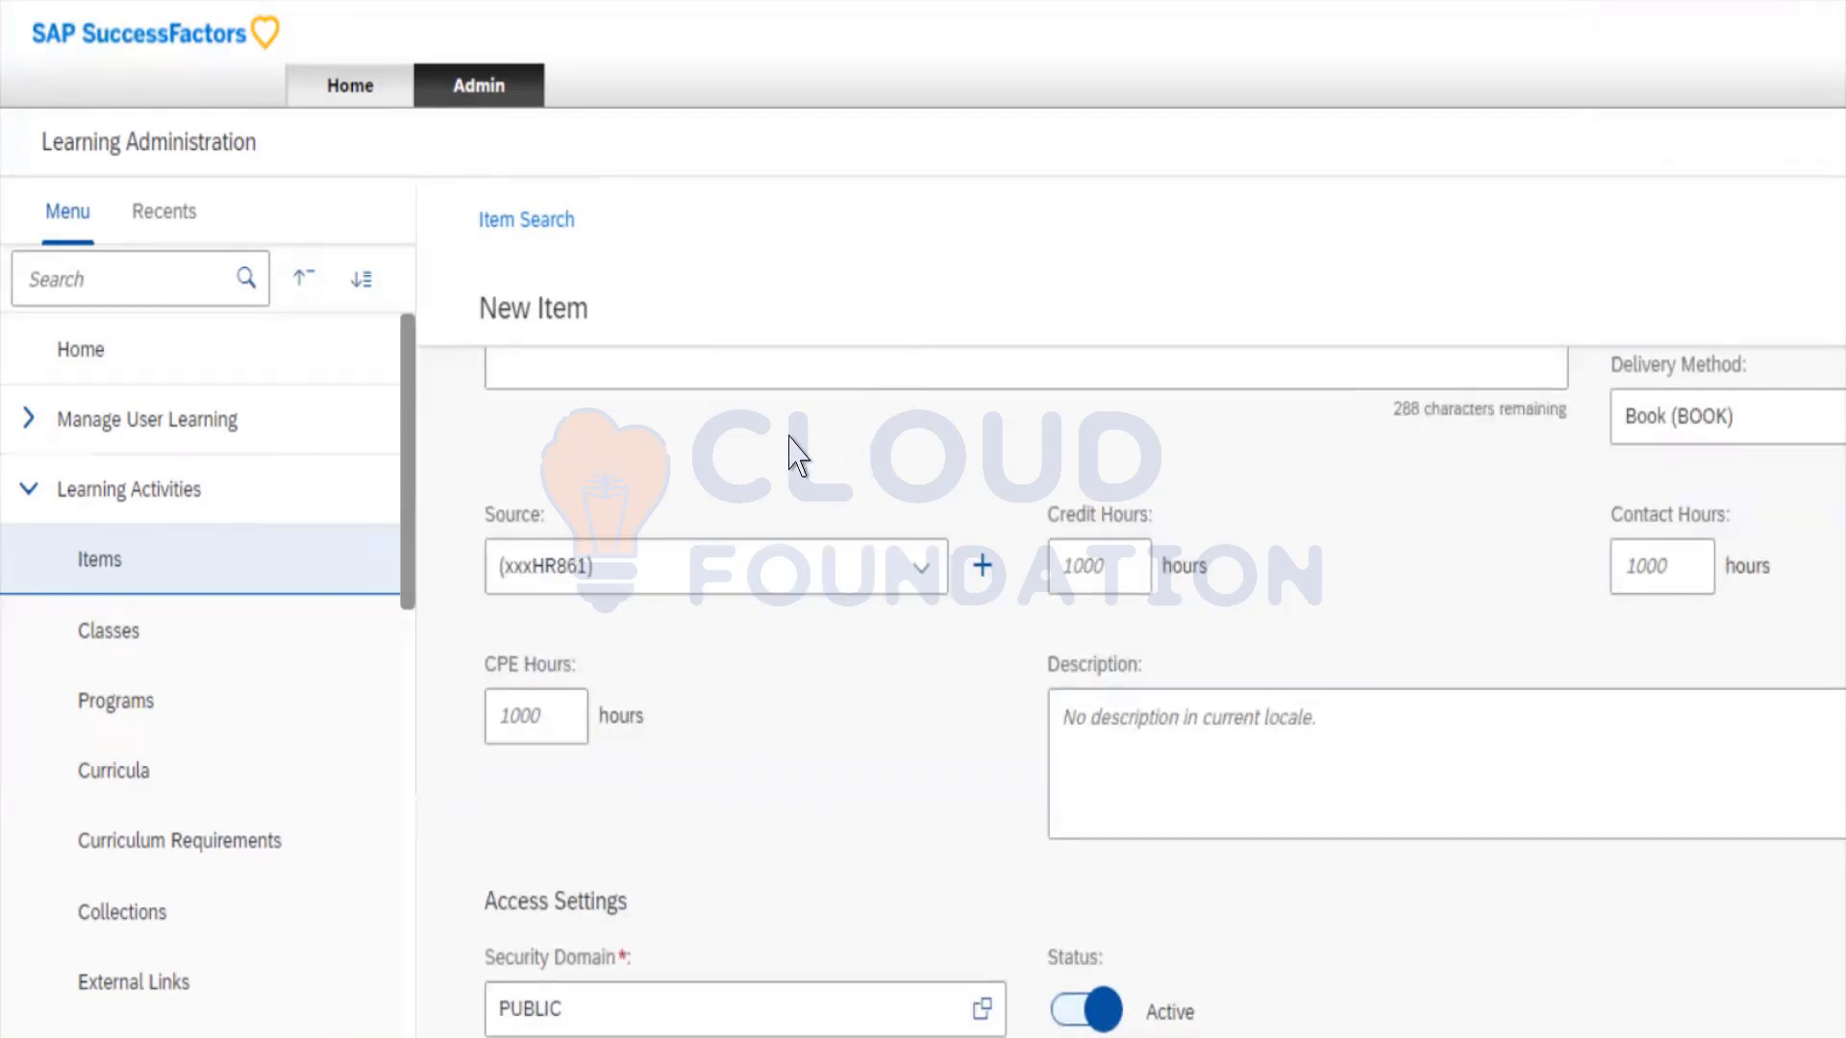
click(764, 439)
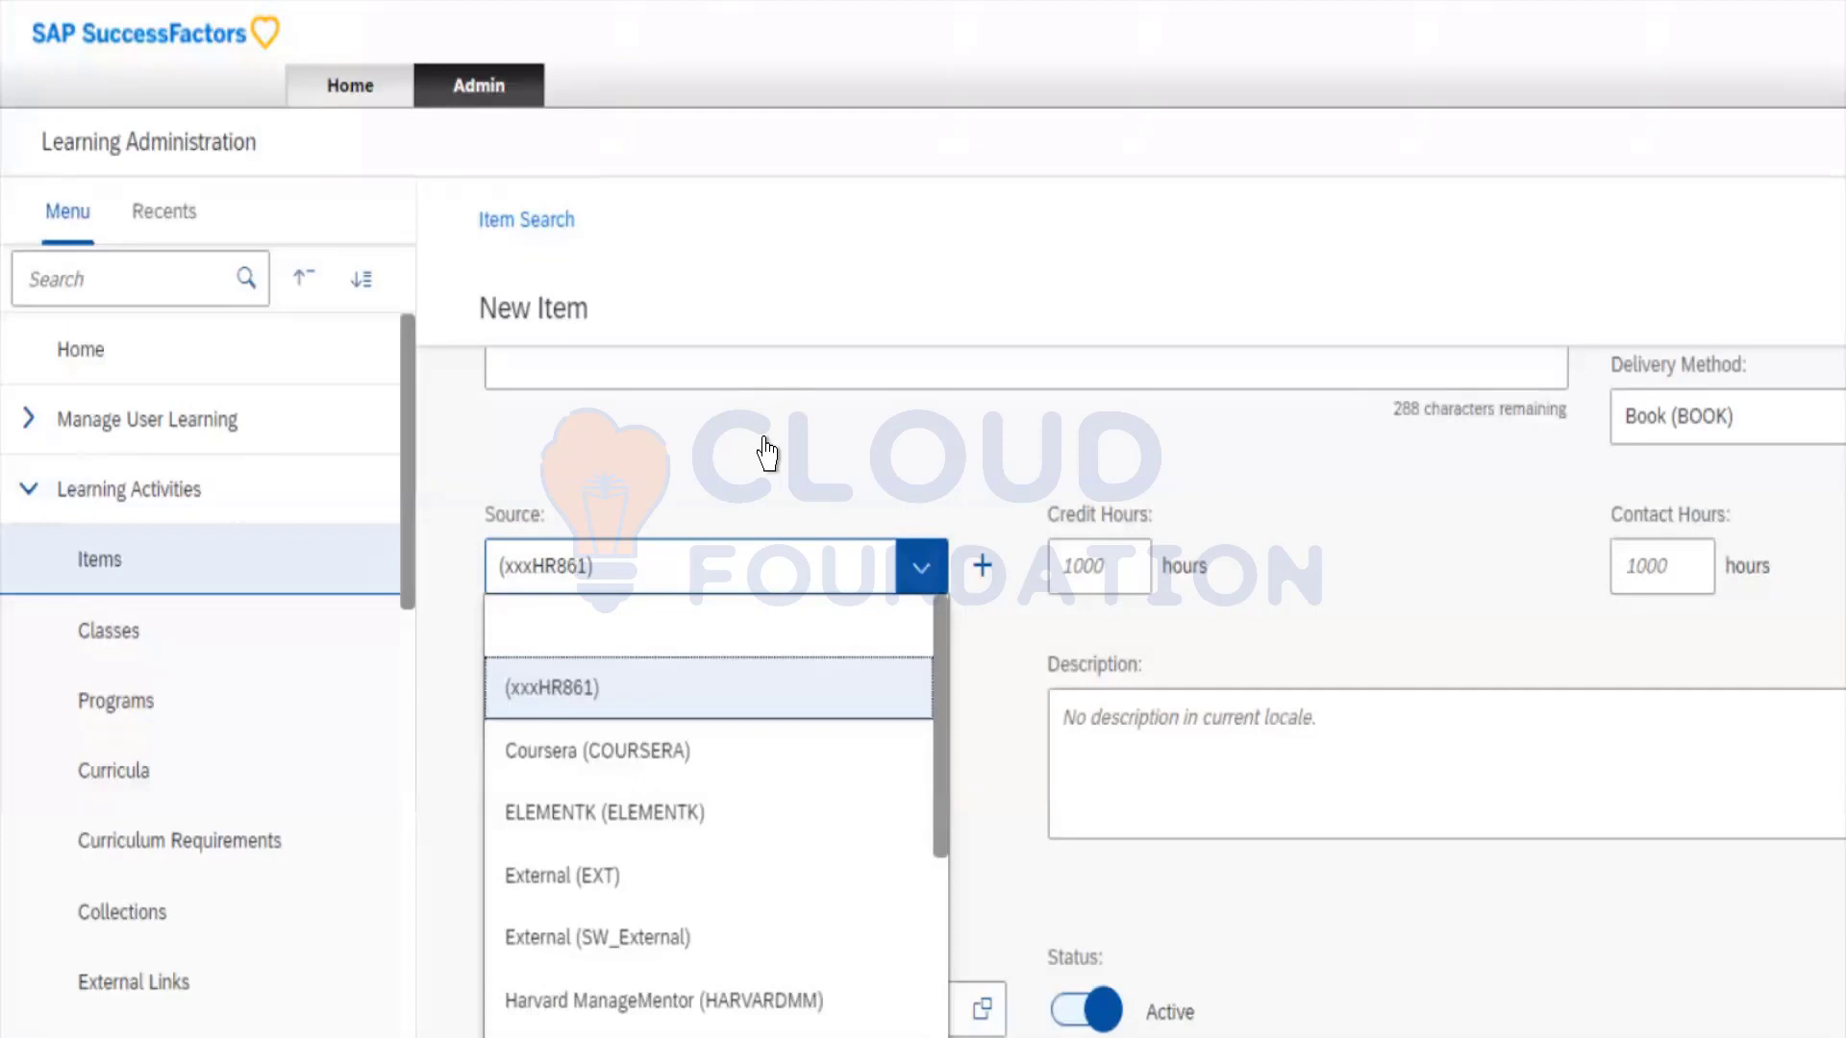
key(Down)
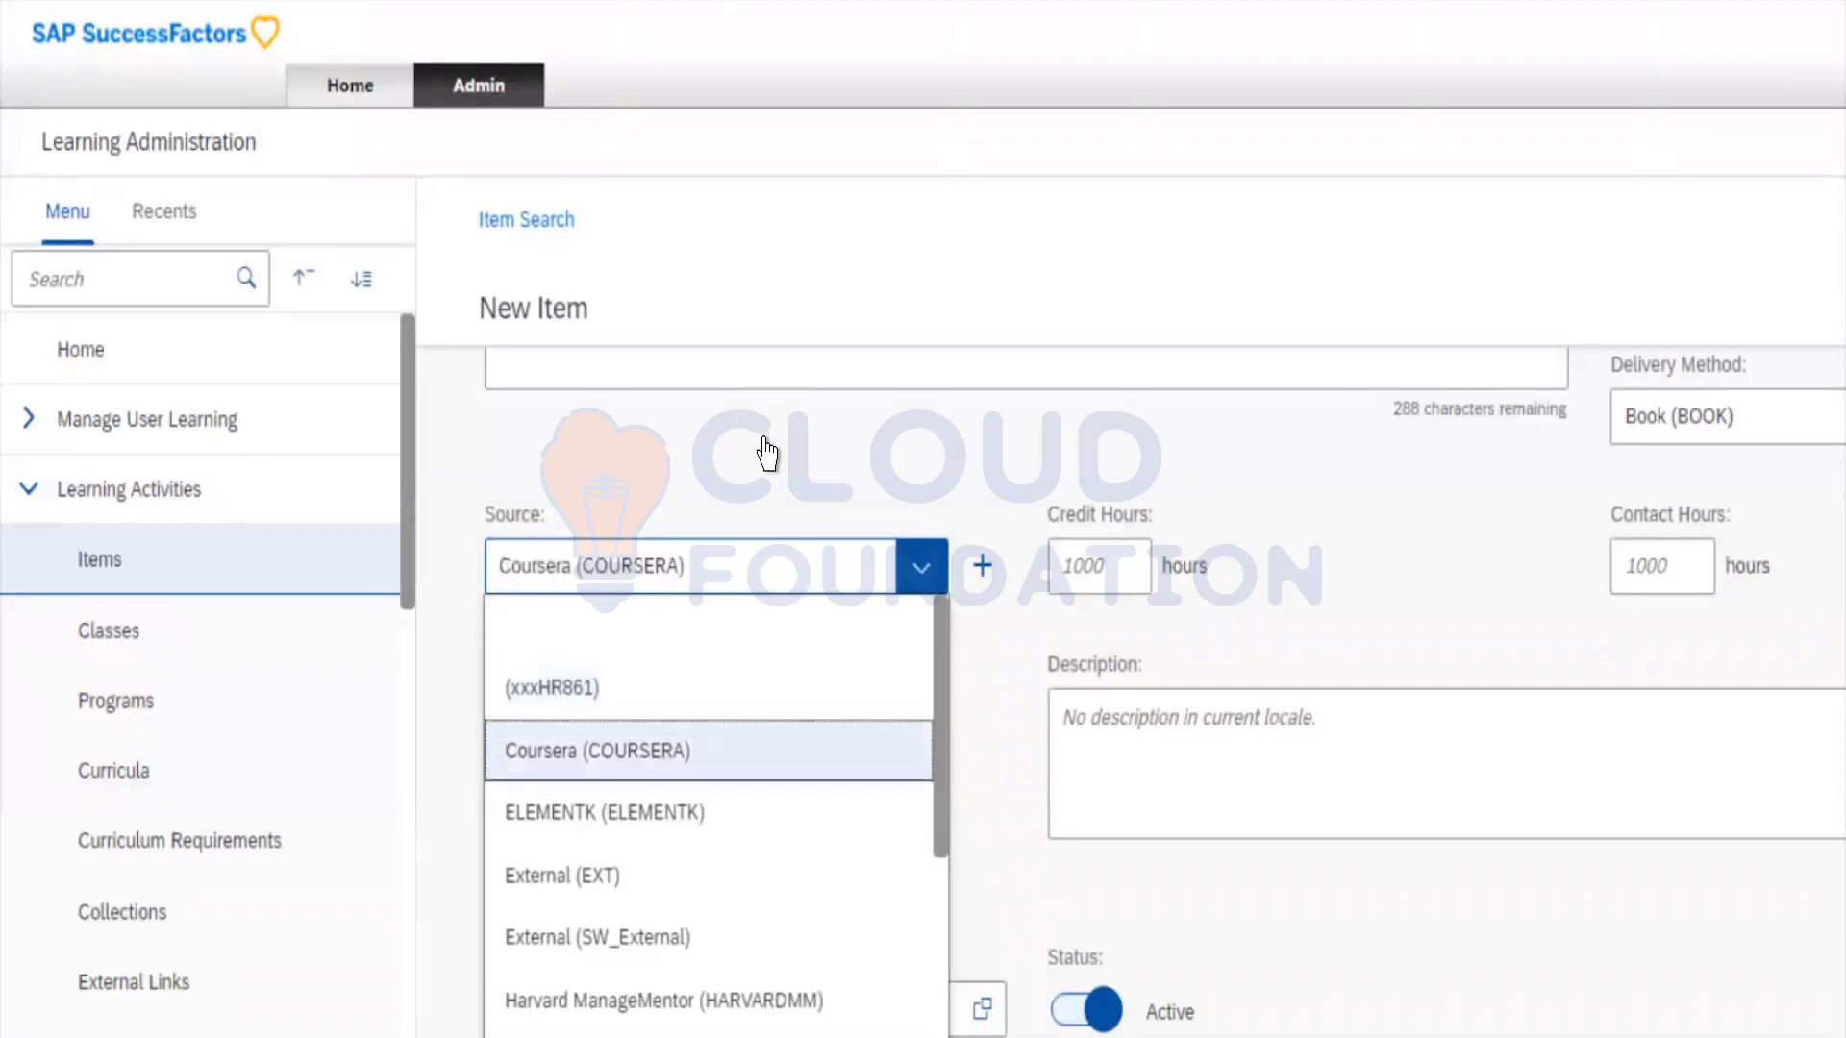
key(Down)
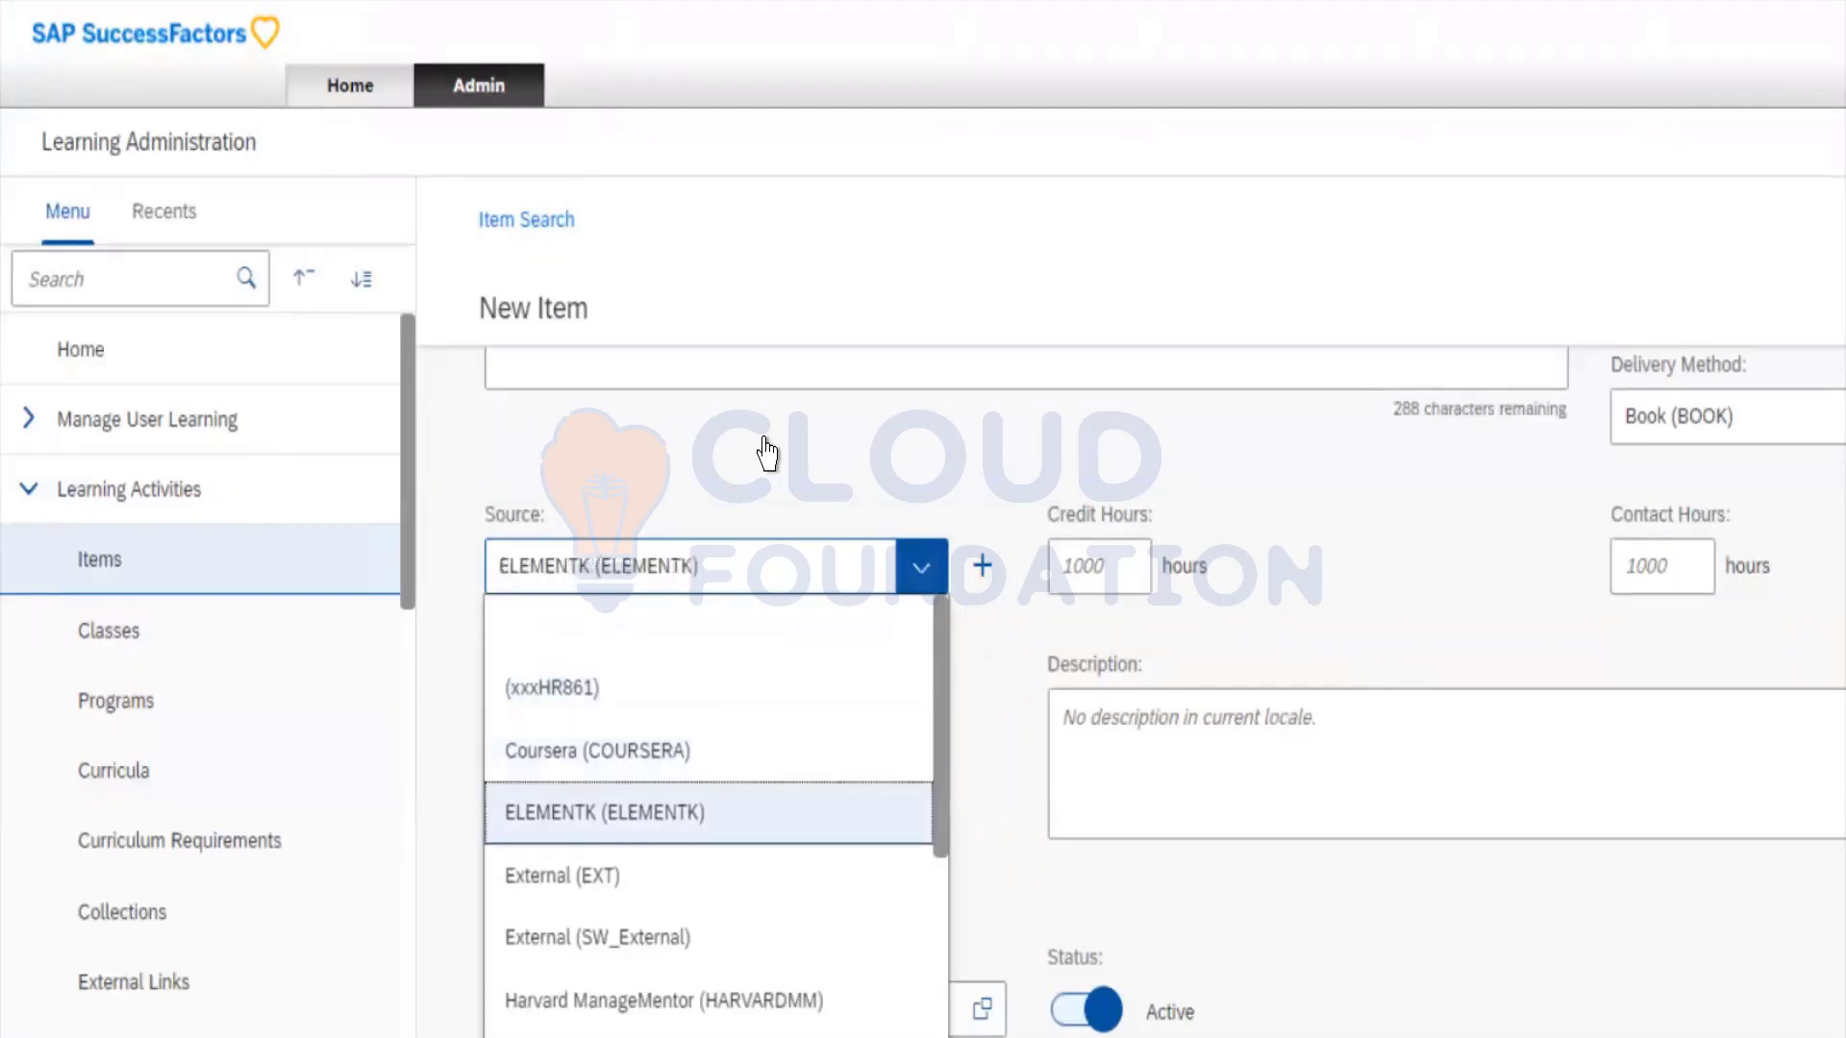
key(Up)
key(Down)
key(Down)
key(Down)
key(Down)
key(Down)
key(Down)
key(Down)
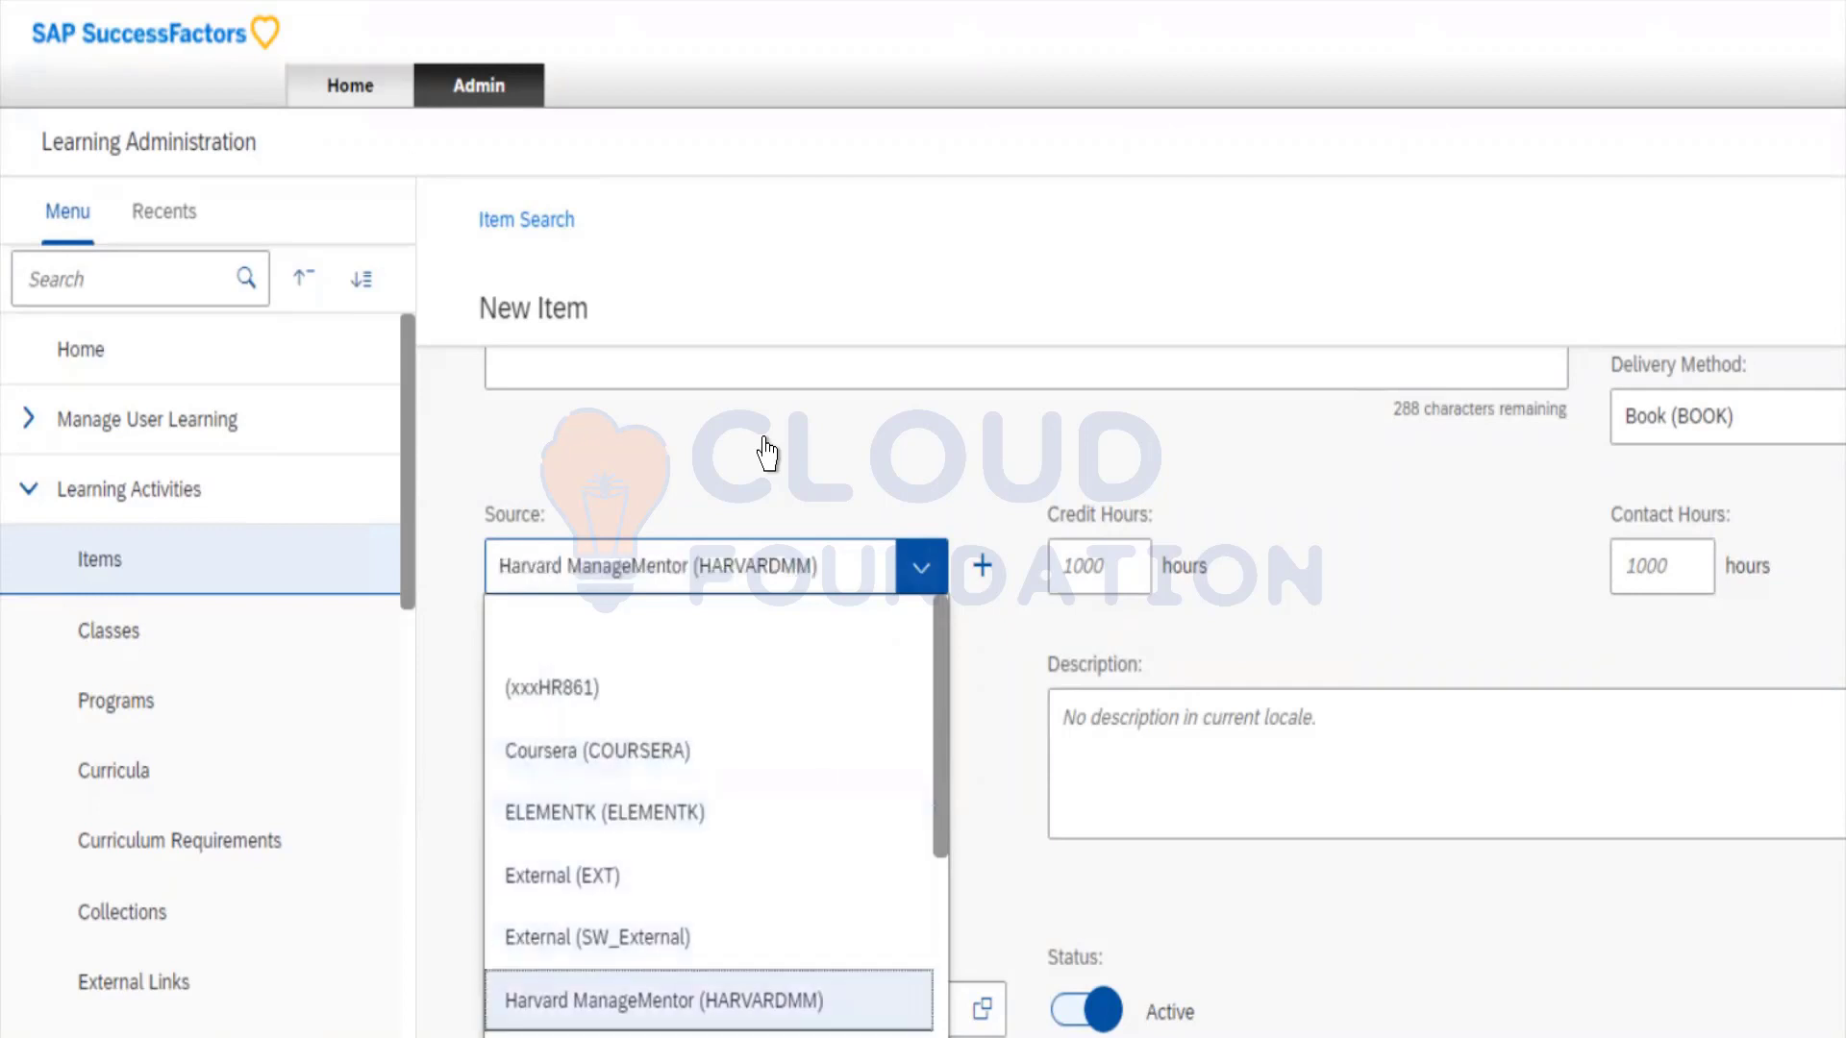
key(Down)
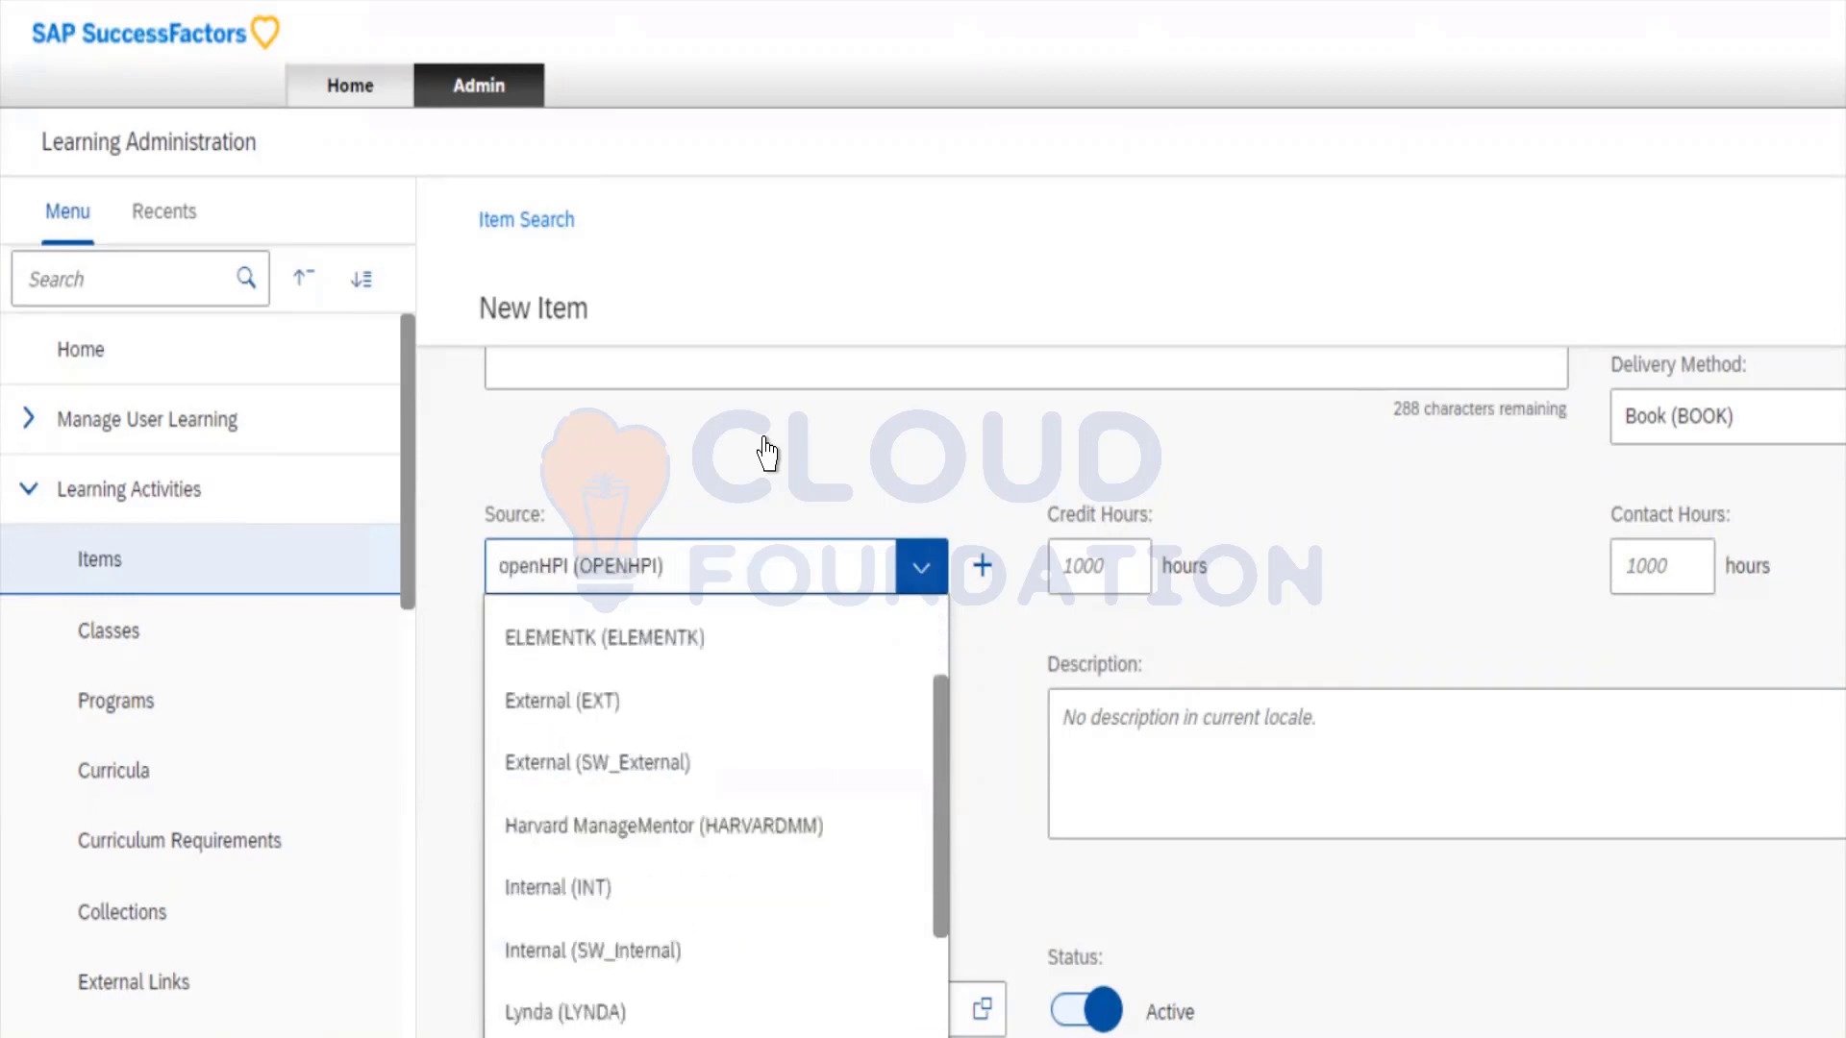
key(Down)
key(Up)
key(Up)
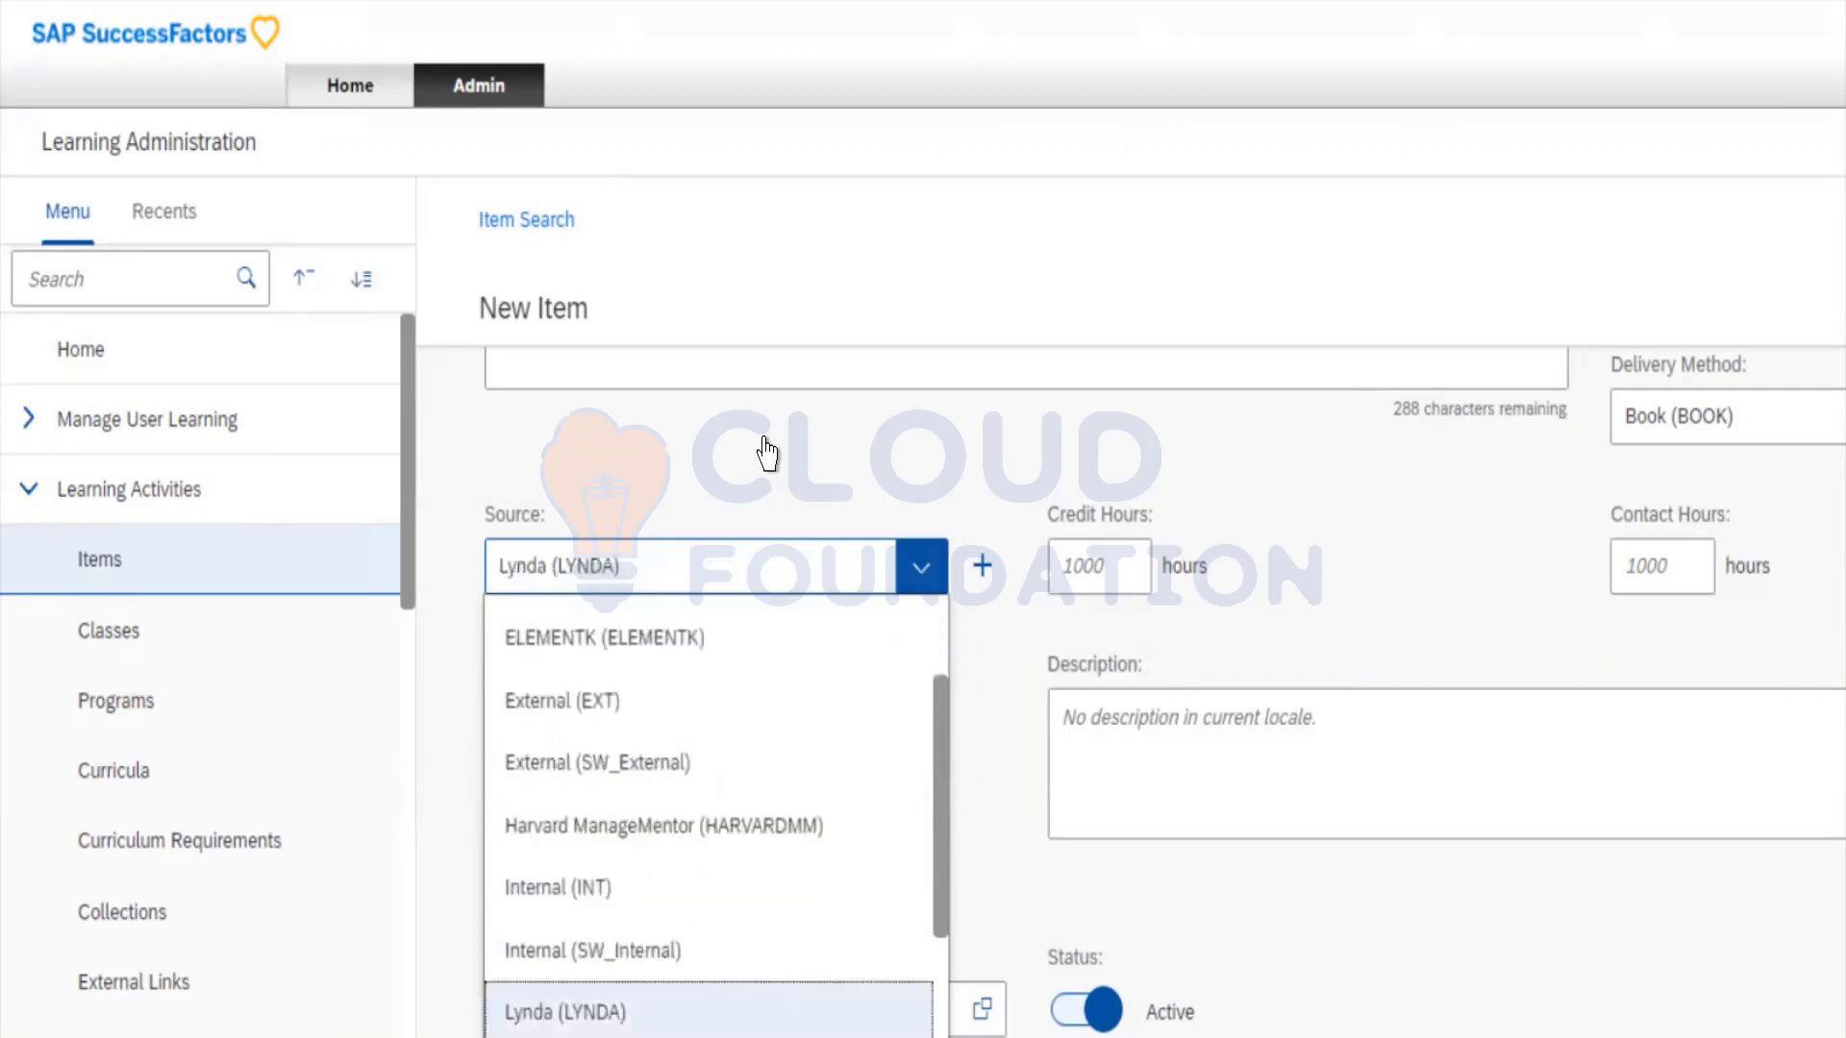
key(Return)
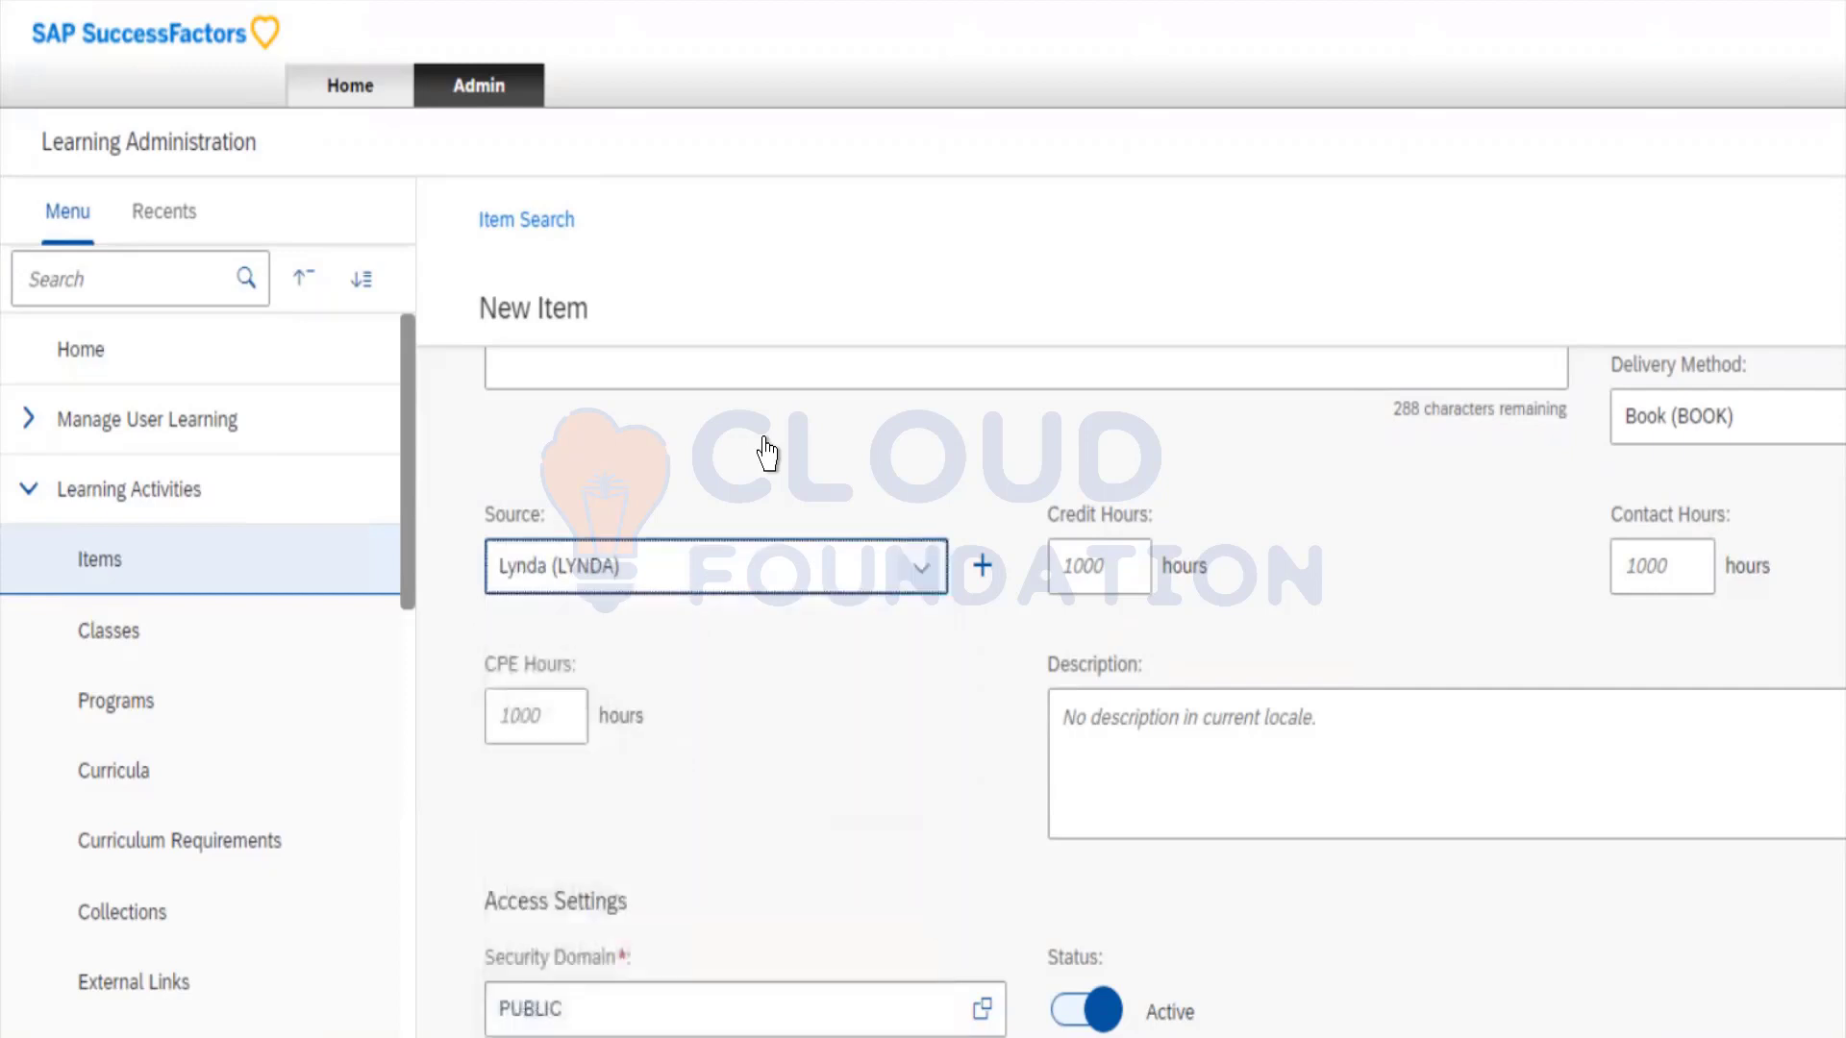
Set the item's credit hours to 10 and its contact hours to 6.
key(Tab)
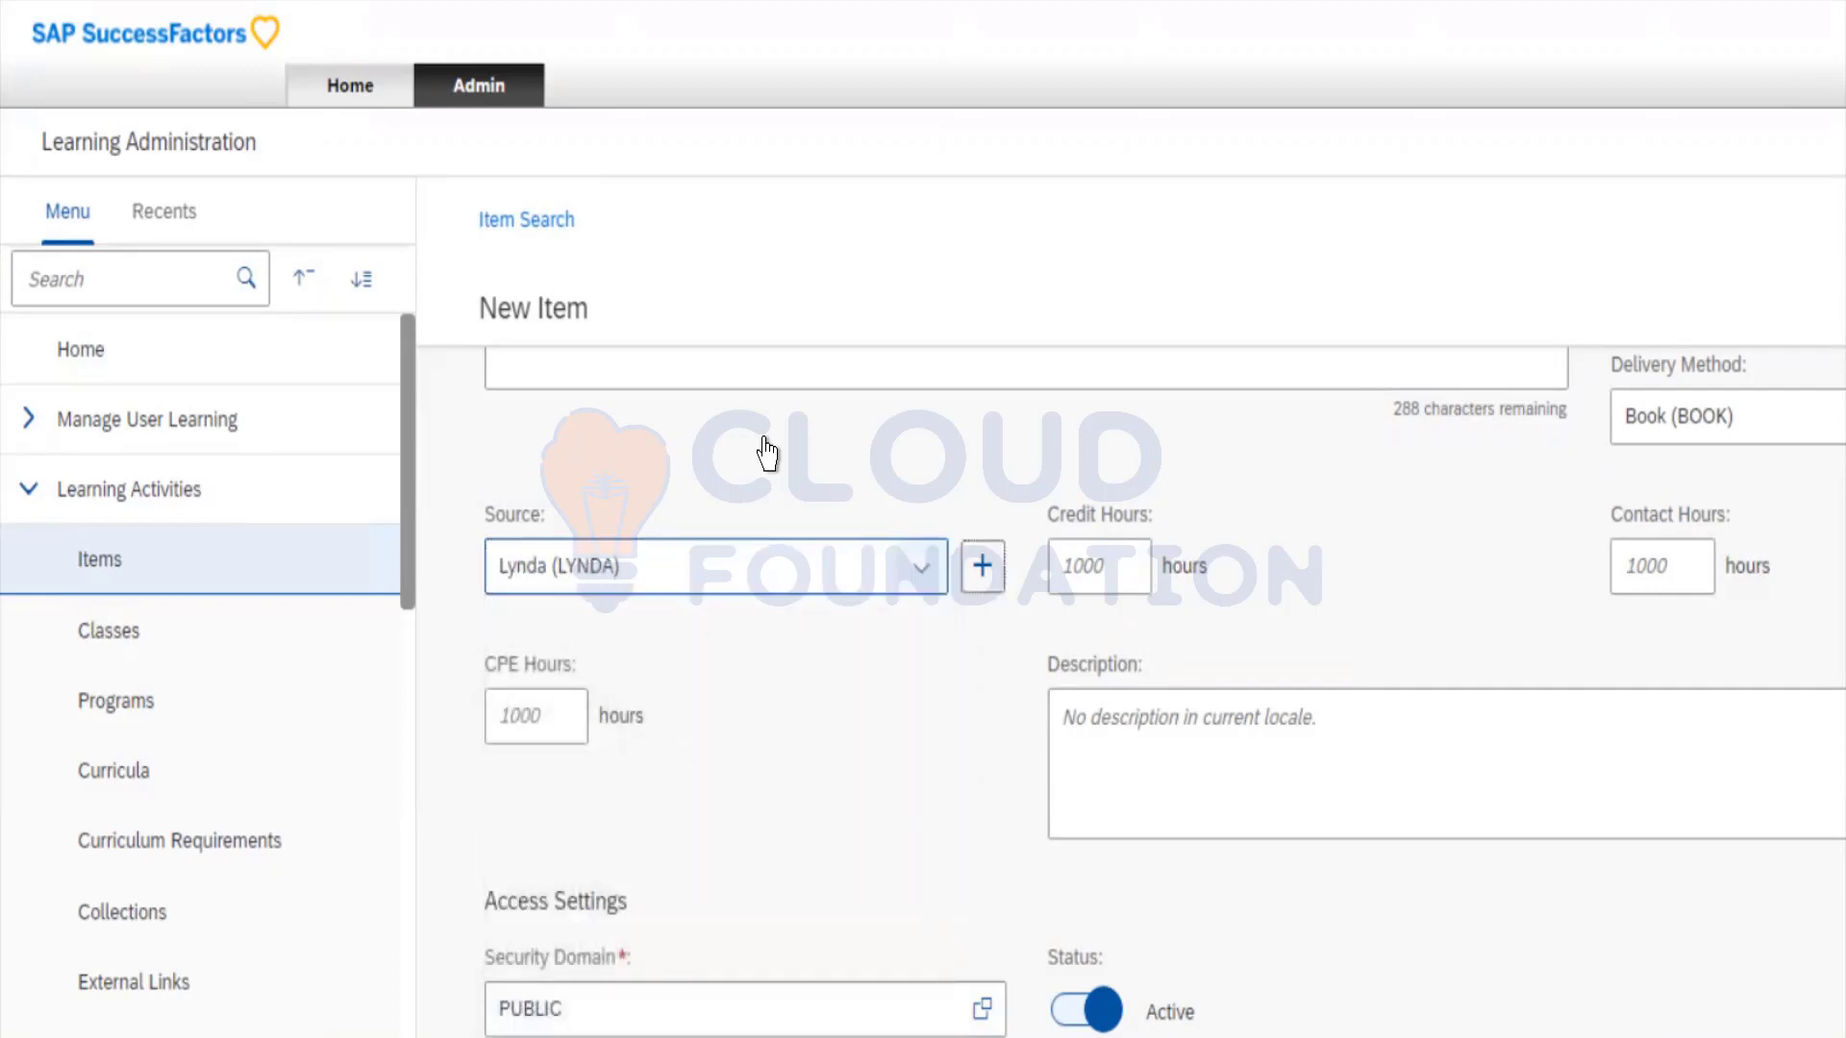
key(Tab)
text(5)
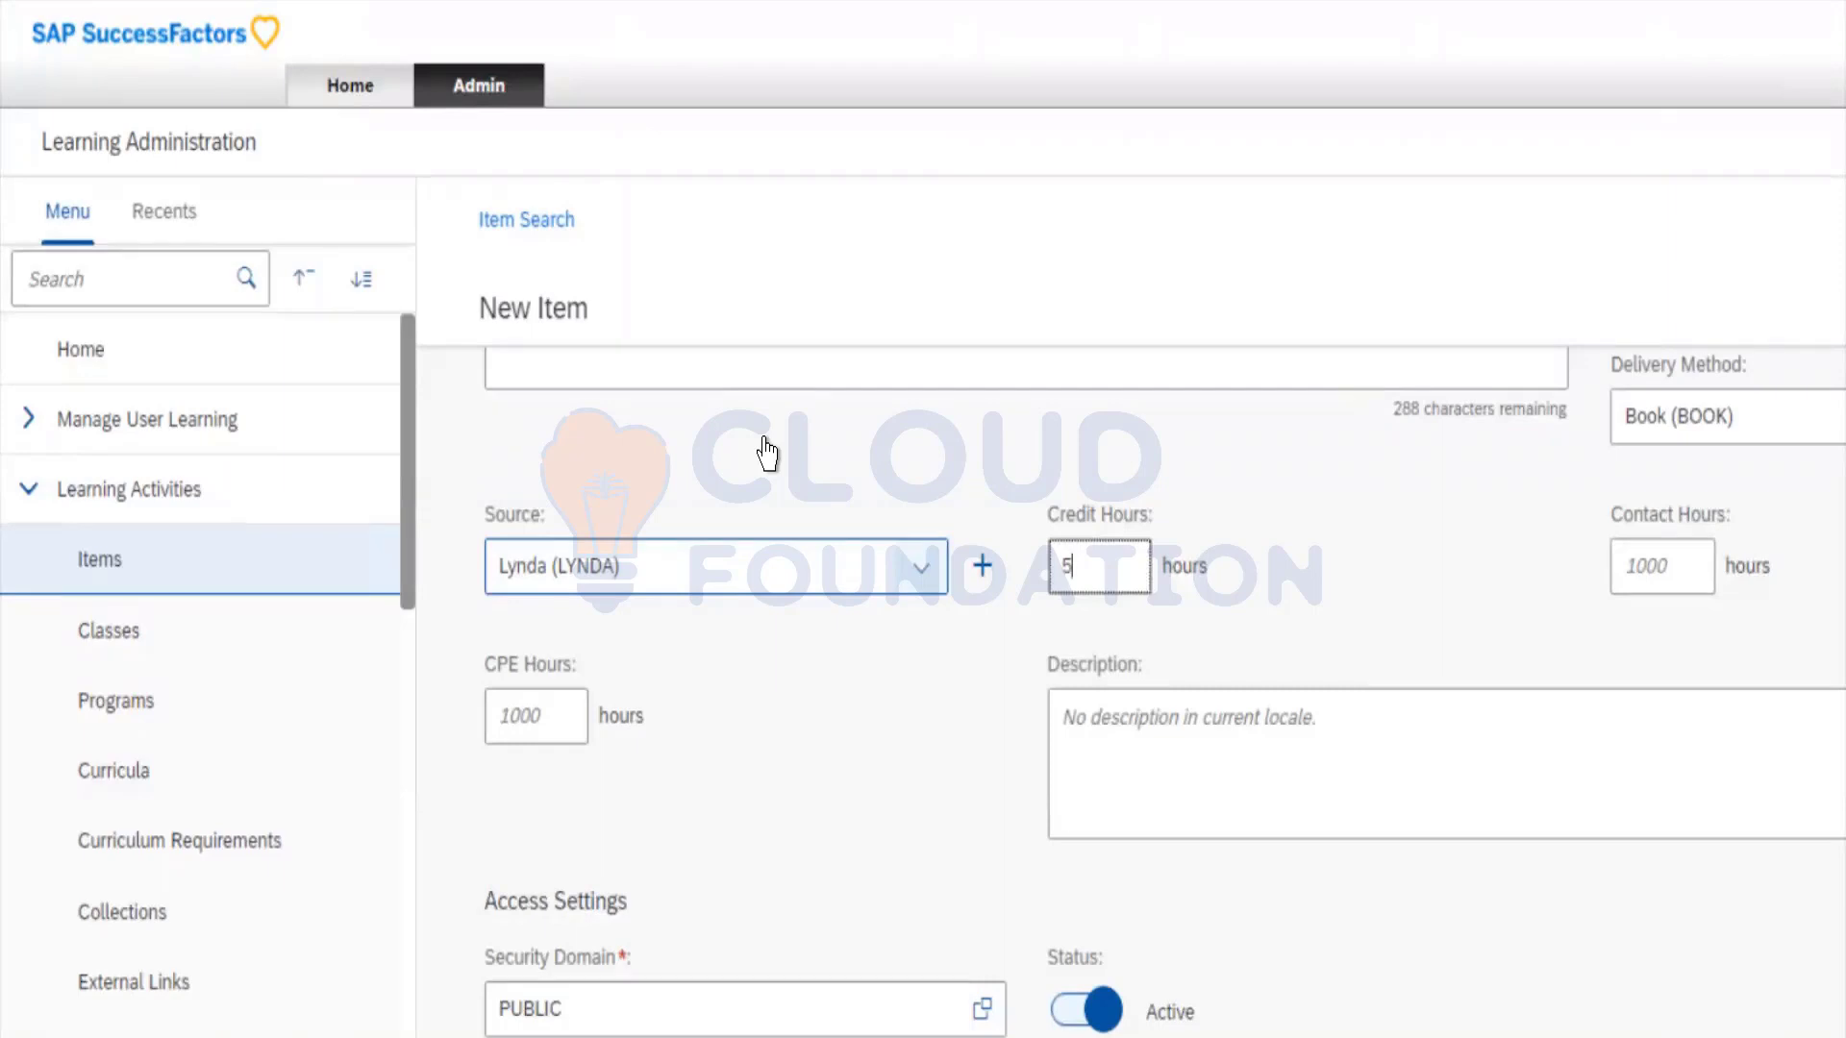
key(BackSpace)
text(10)
key(Tab)
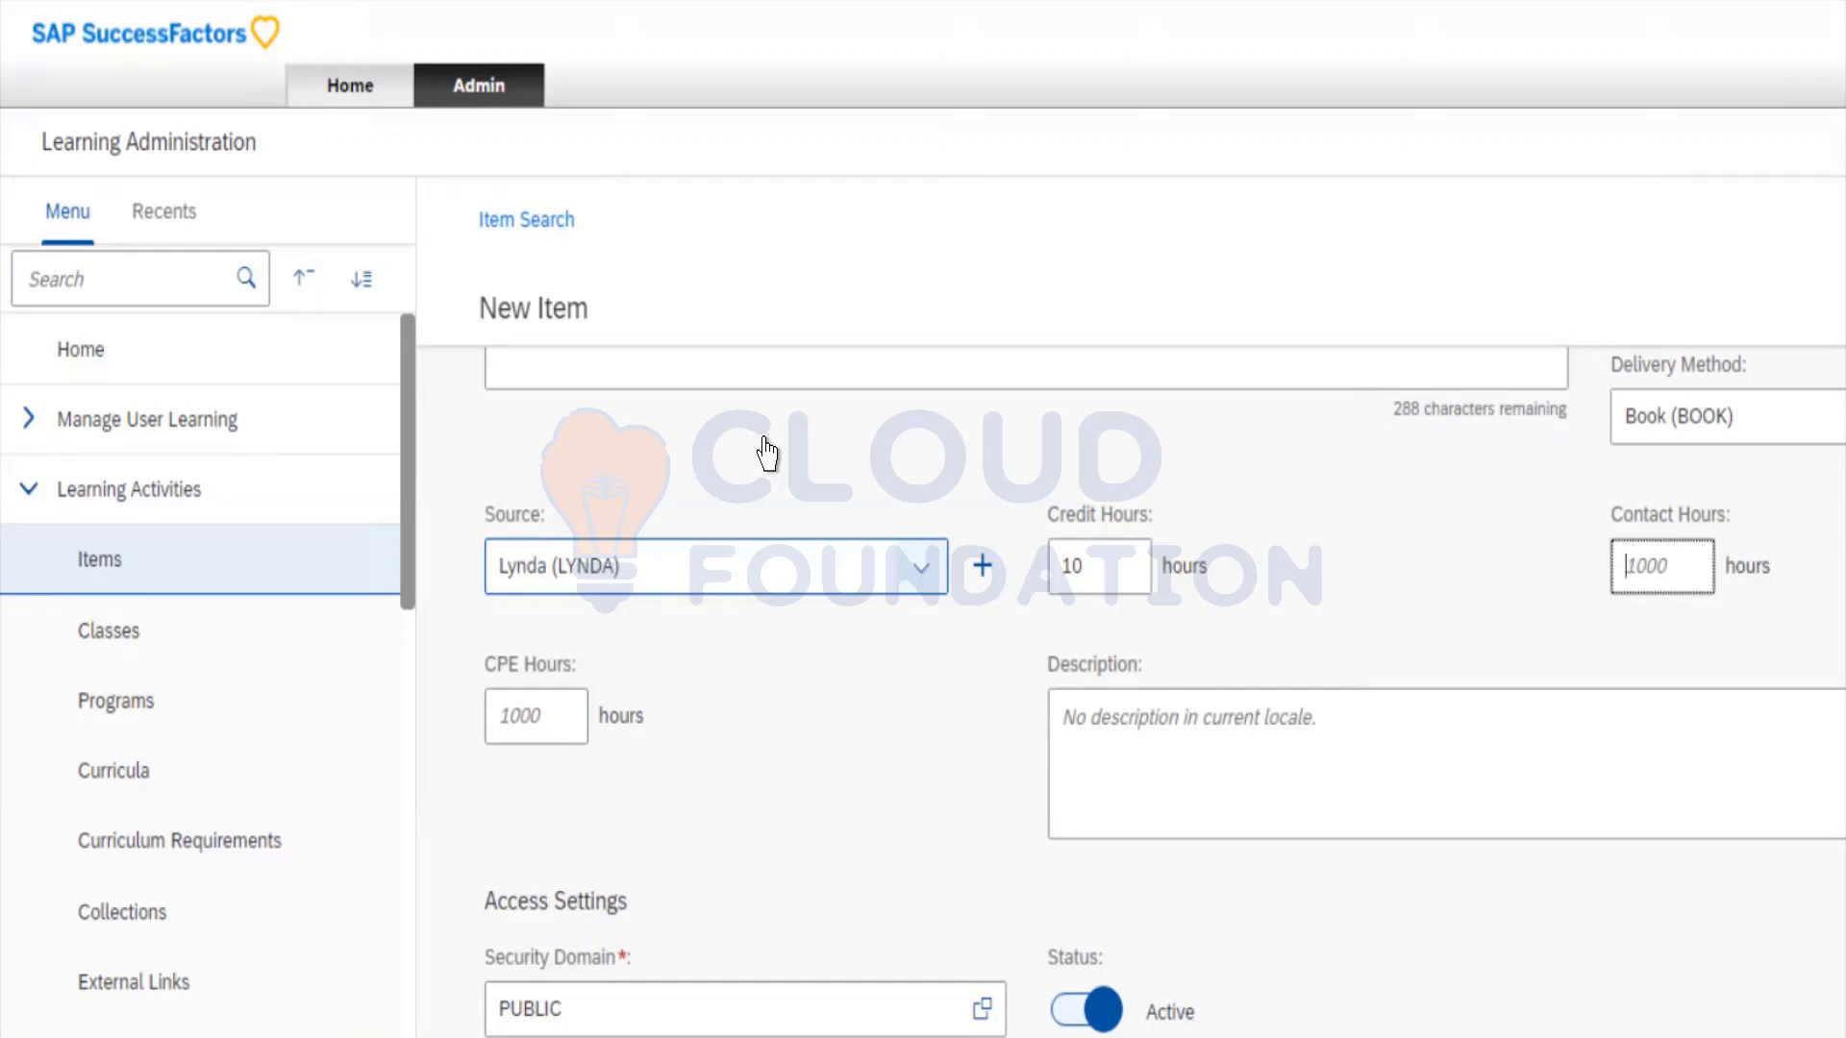
text(6)
key(Tab)
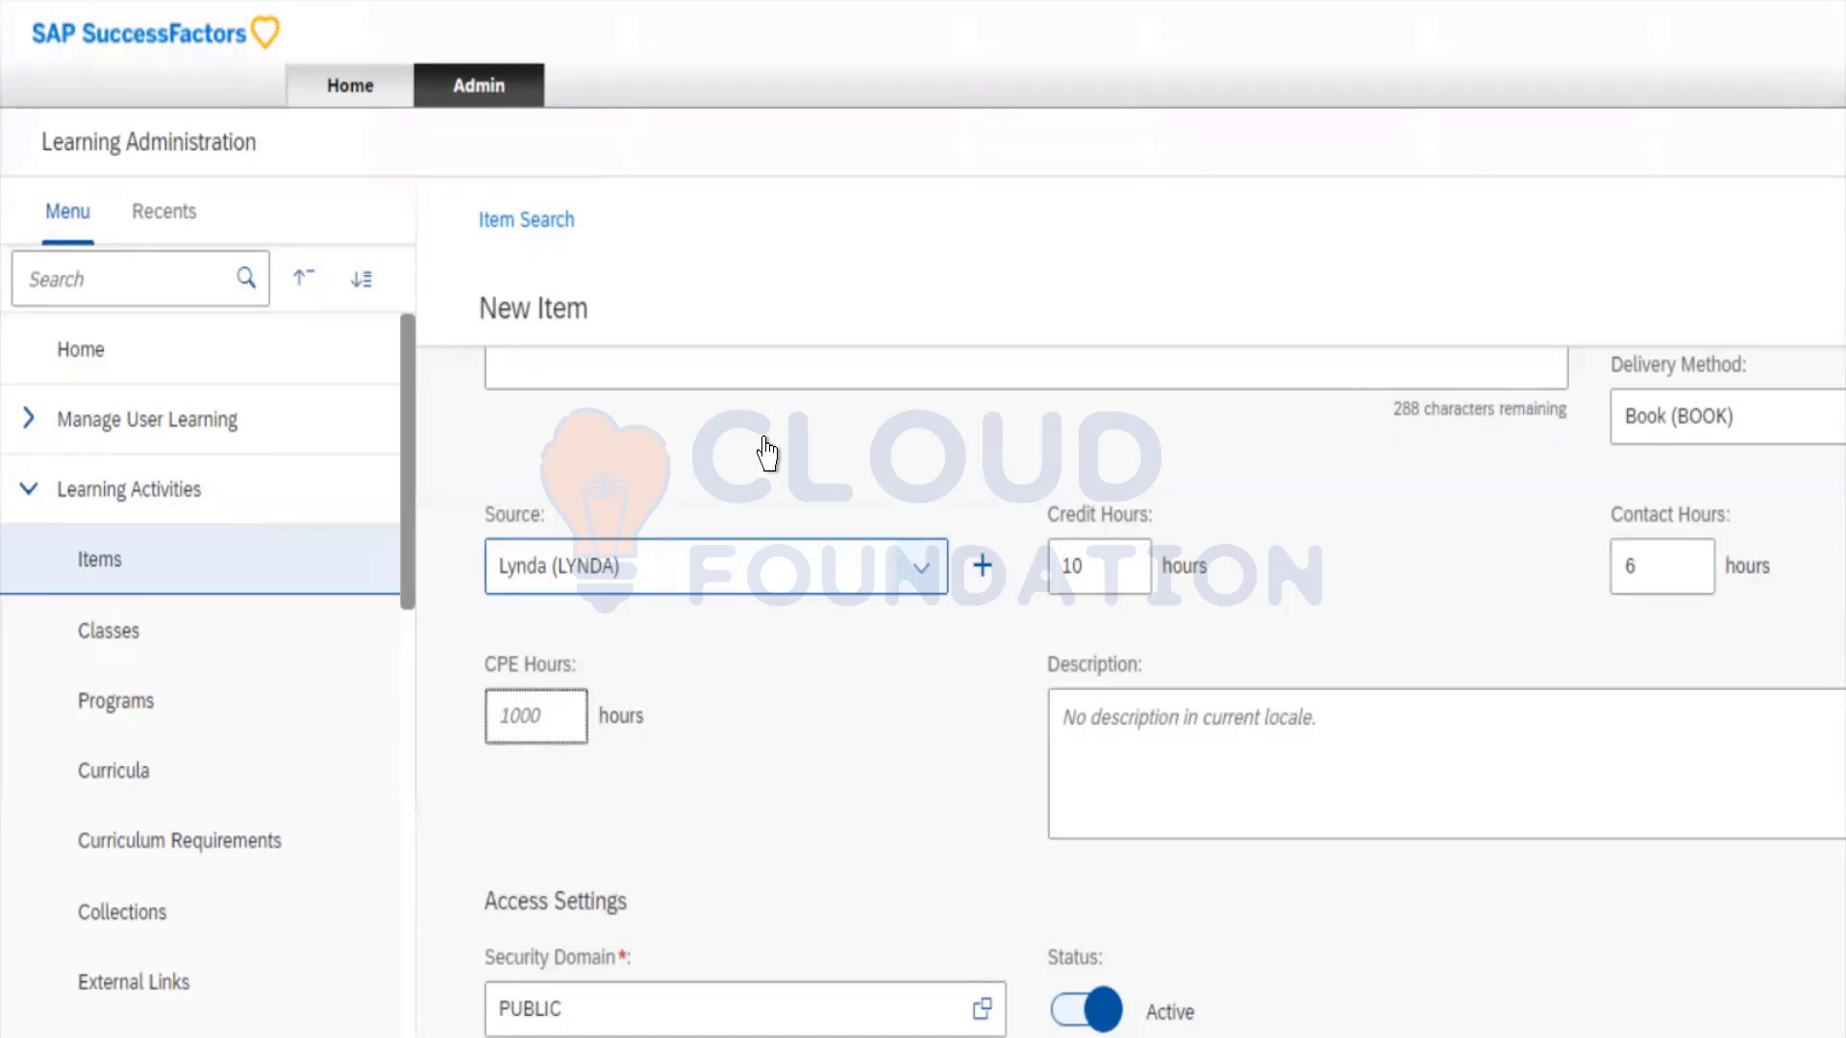
Set the item's CPE hours to 10 and enter test as its description.
text(10)
key(Tab)
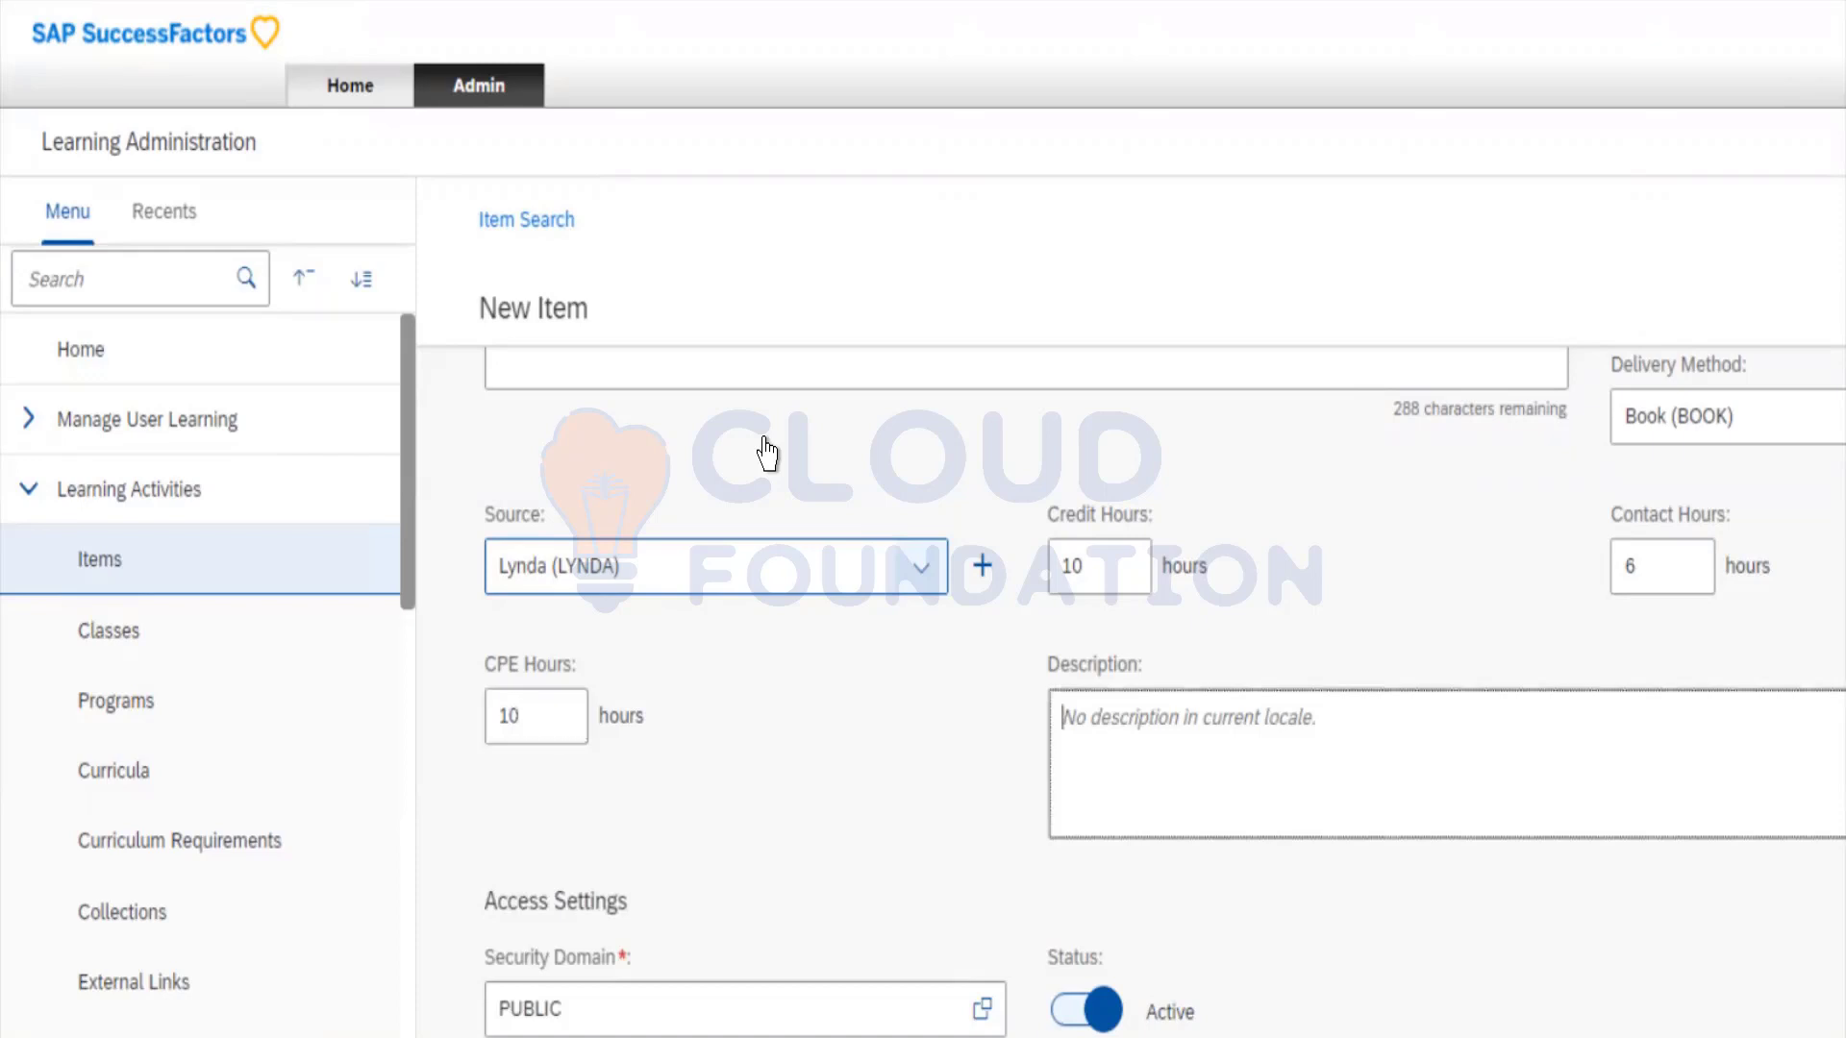
text(test)
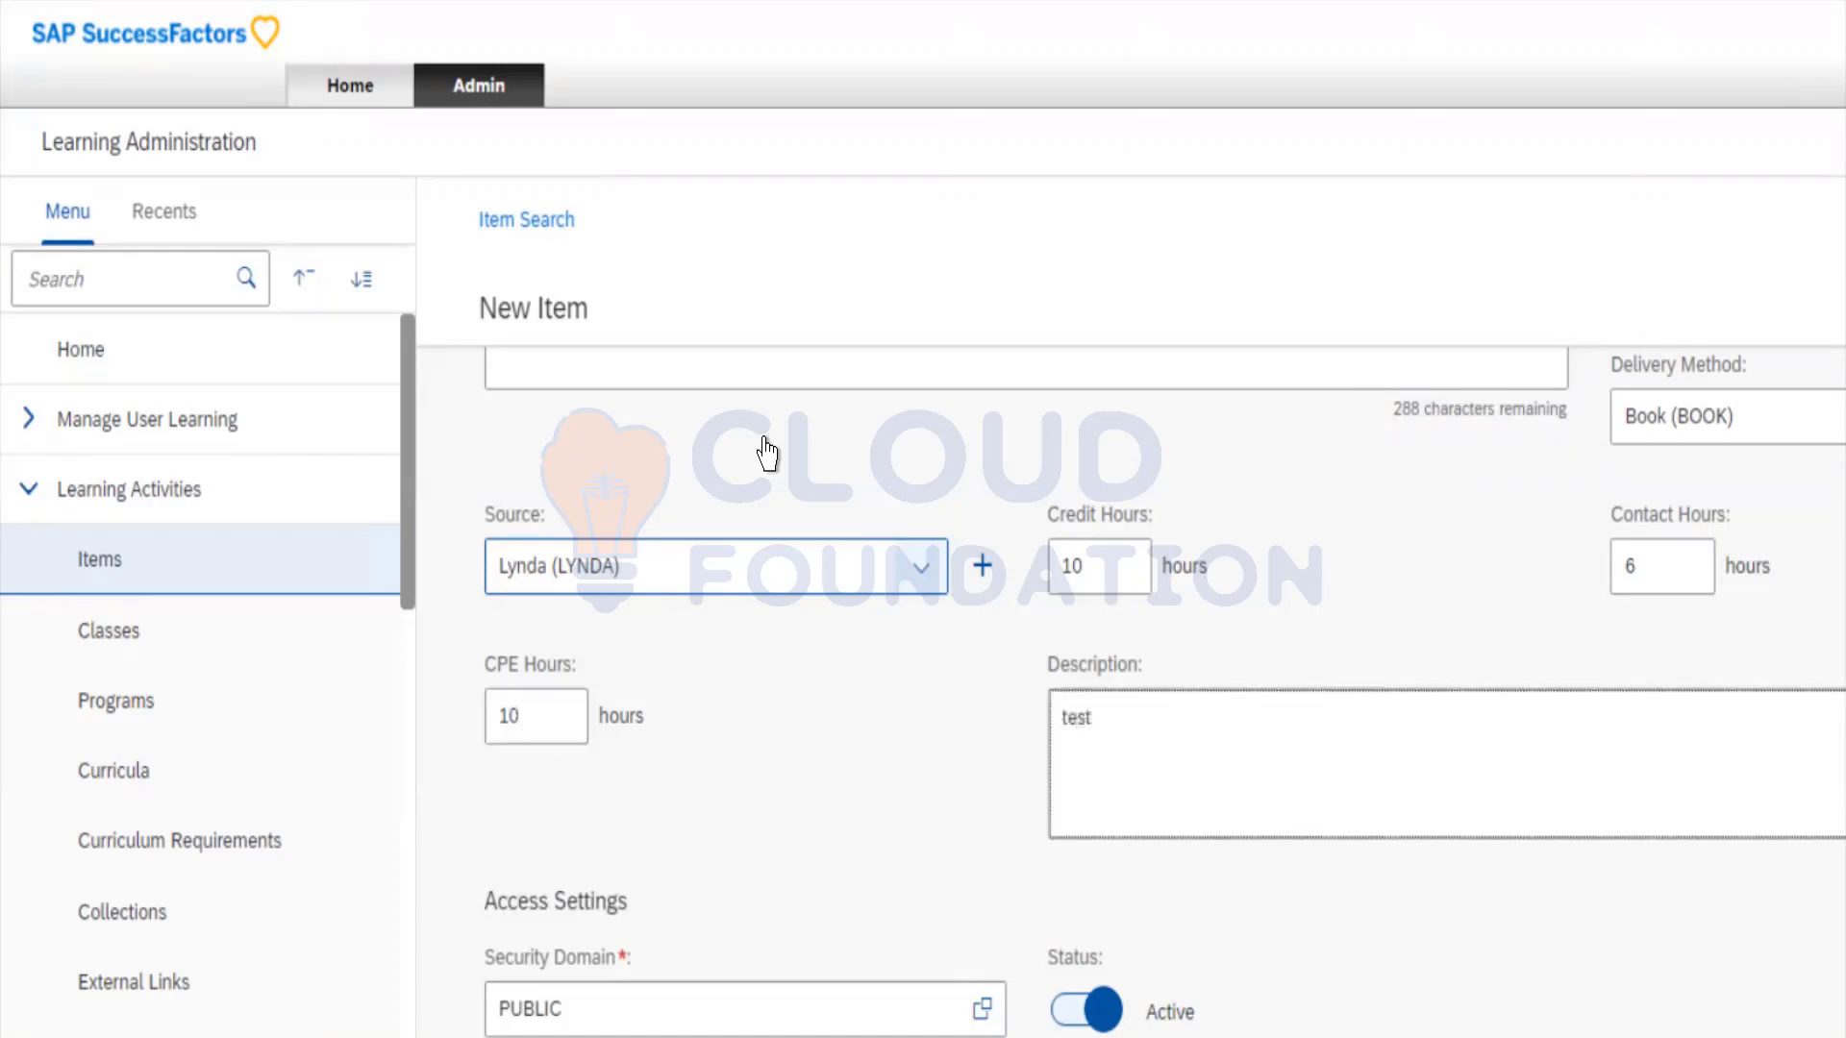
Review the item's security domain in Access Settings, and switch its status off and back to Active.
scroll(767, 452, down, 3)
scroll(767, 452, down, 2)
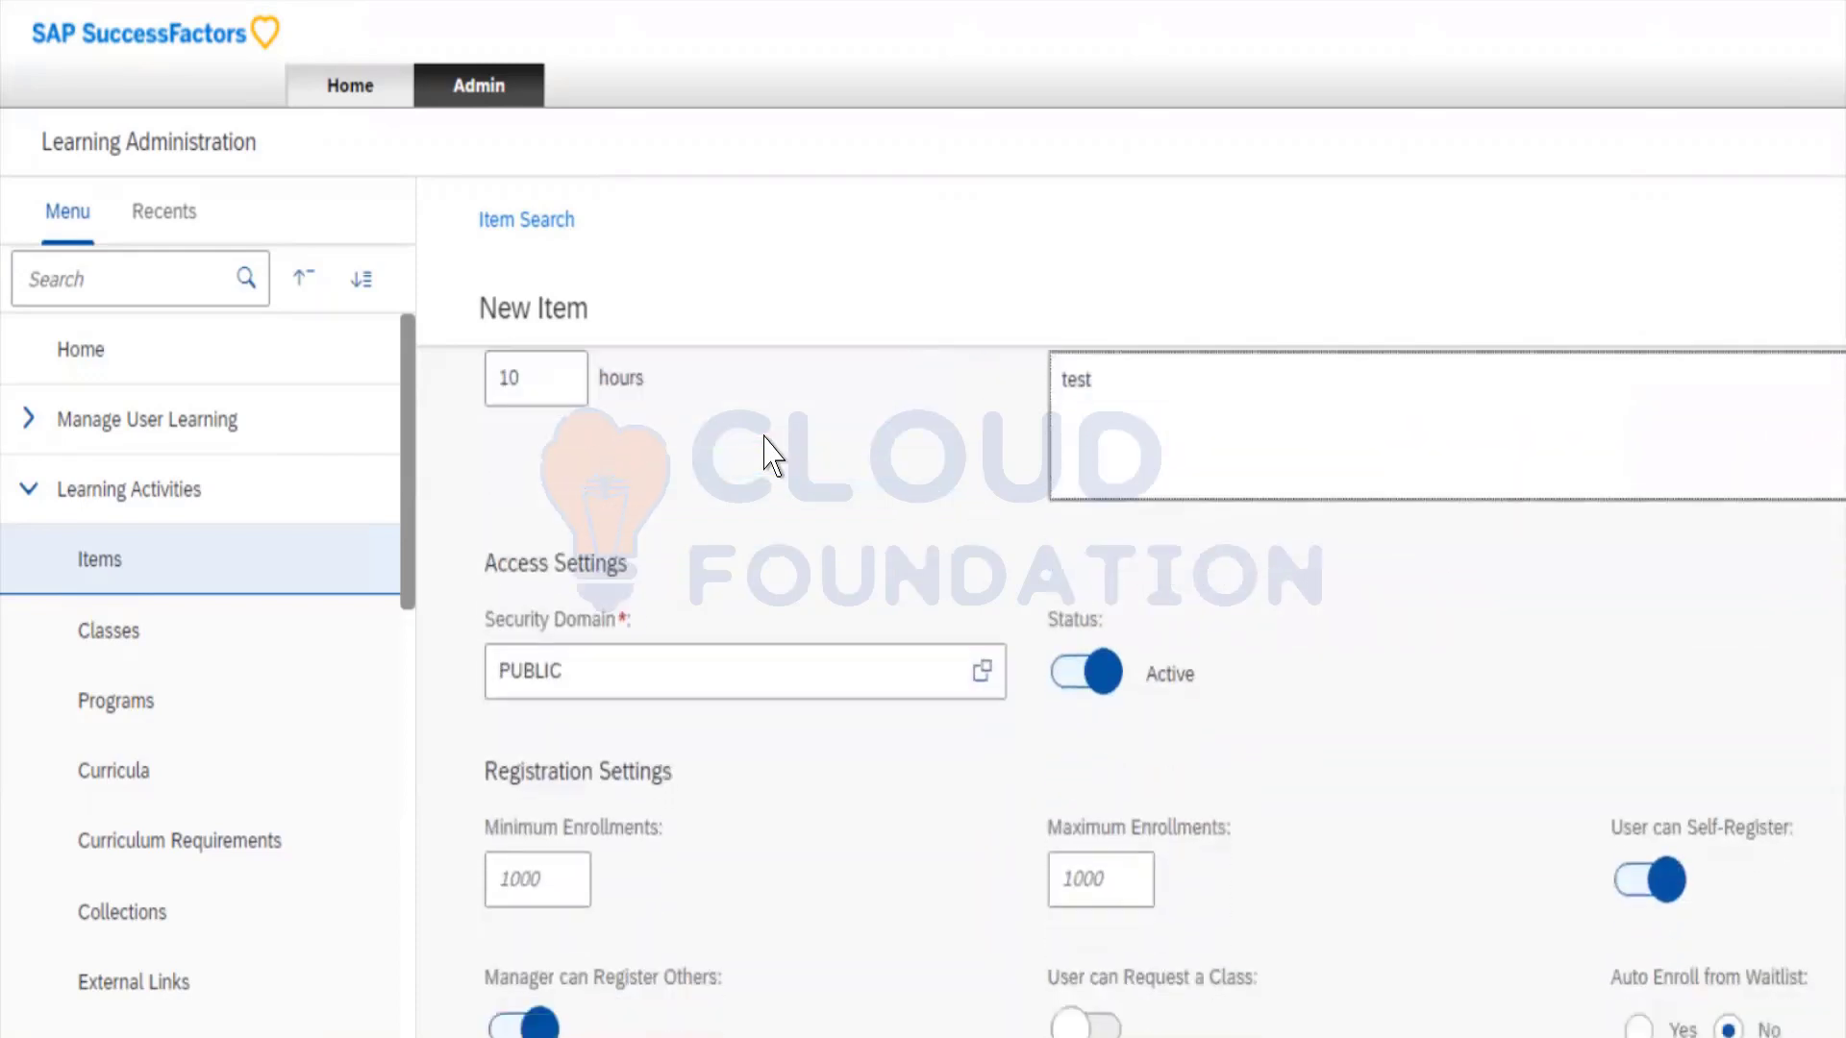
key(Tab)
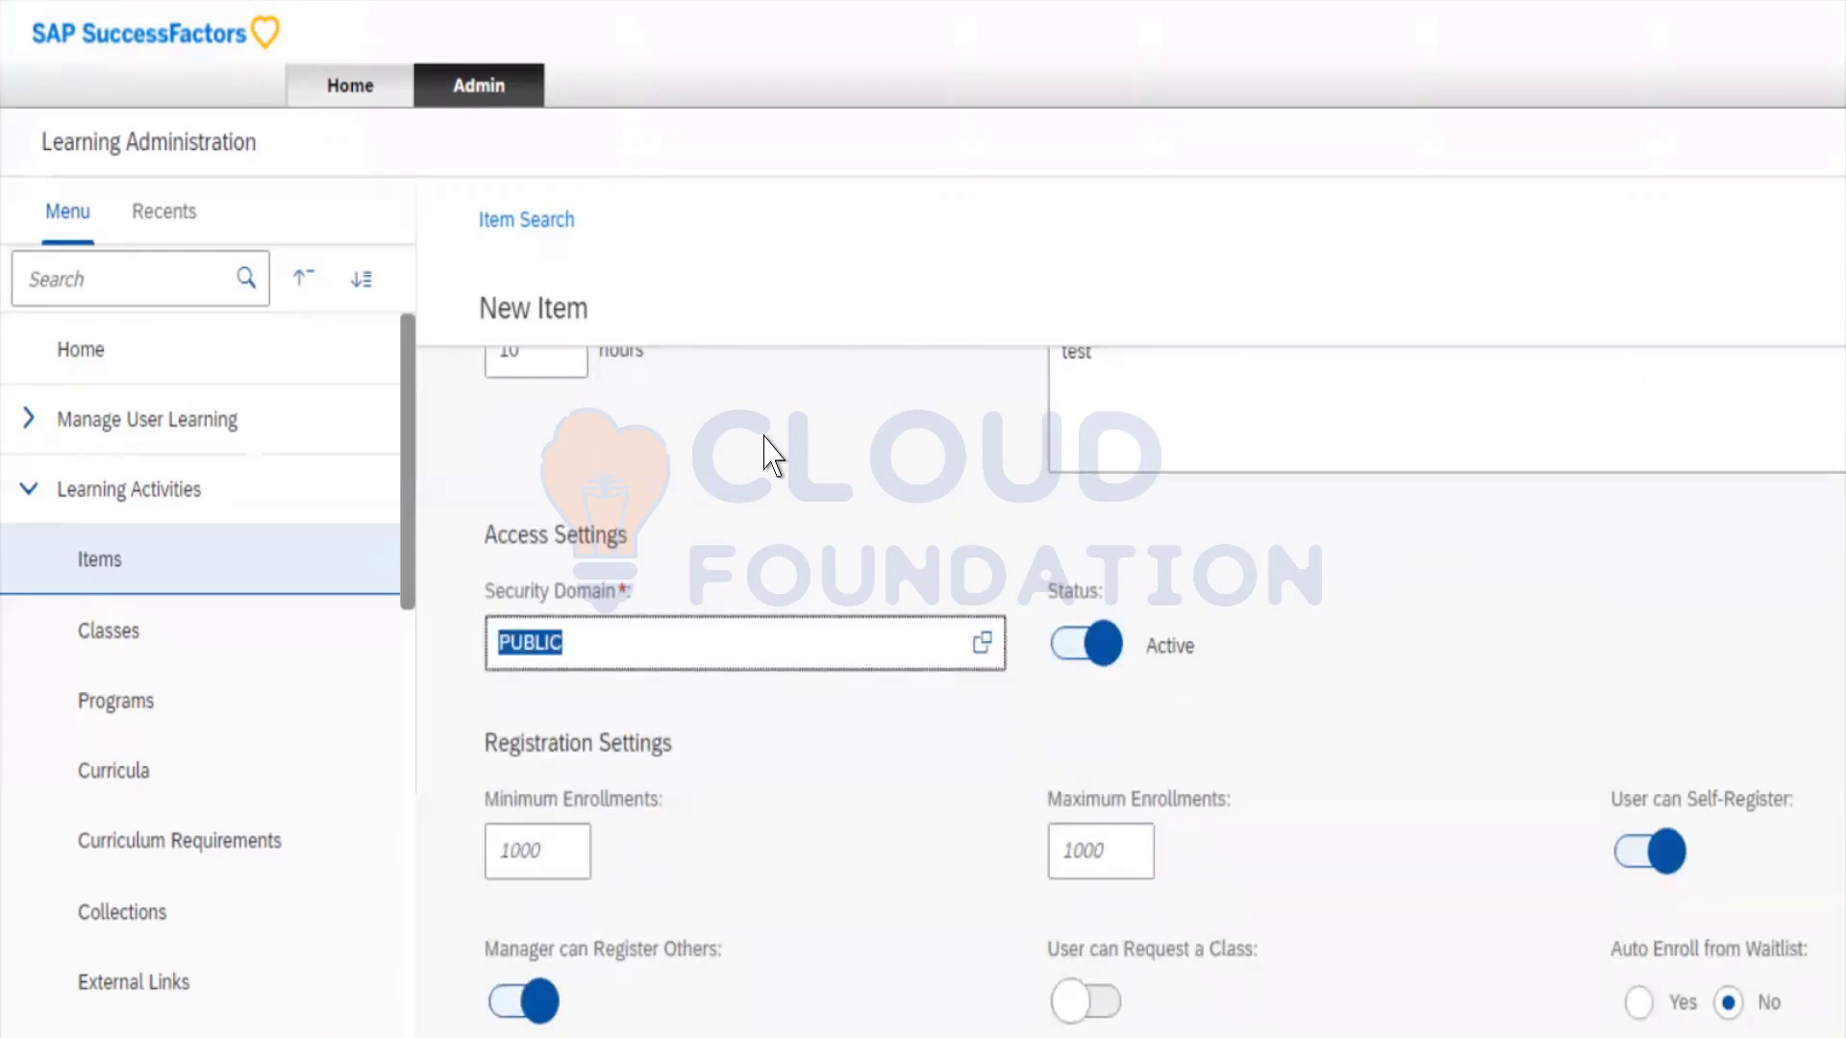
click(763, 531)
click(950, 589)
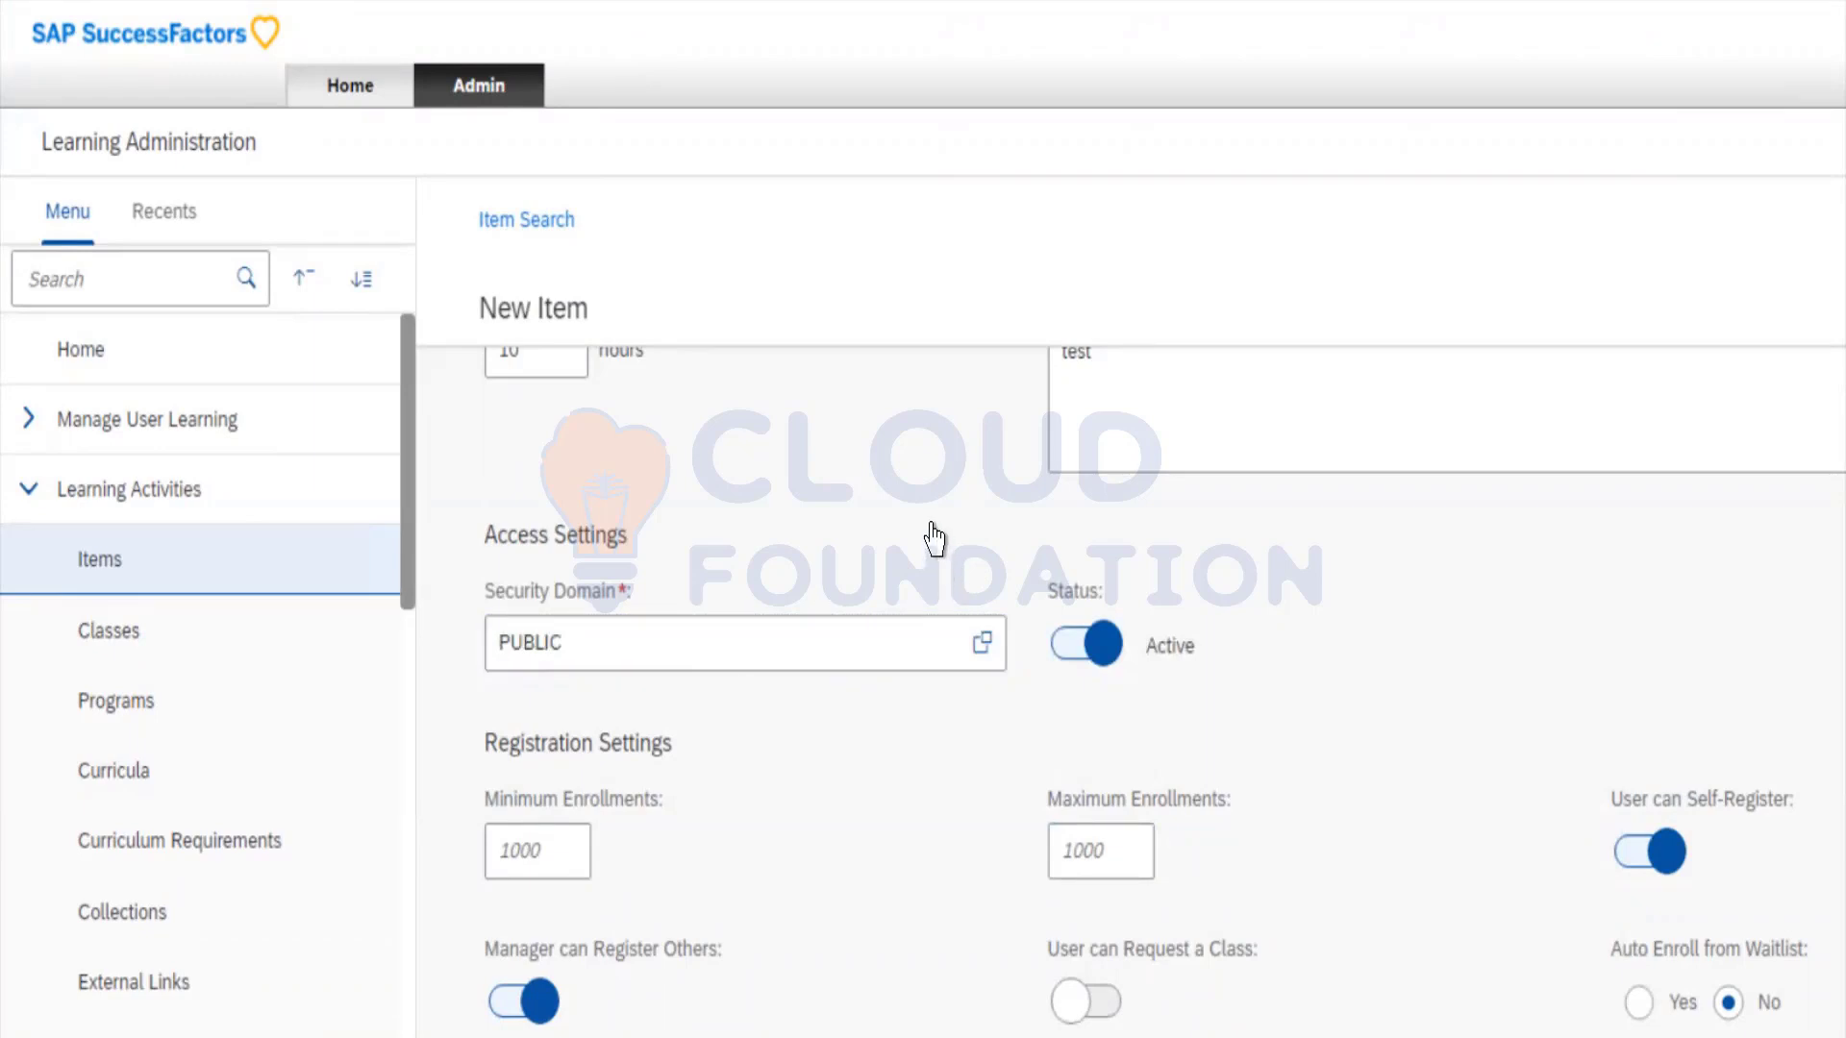
click(1086, 643)
click(1086, 643)
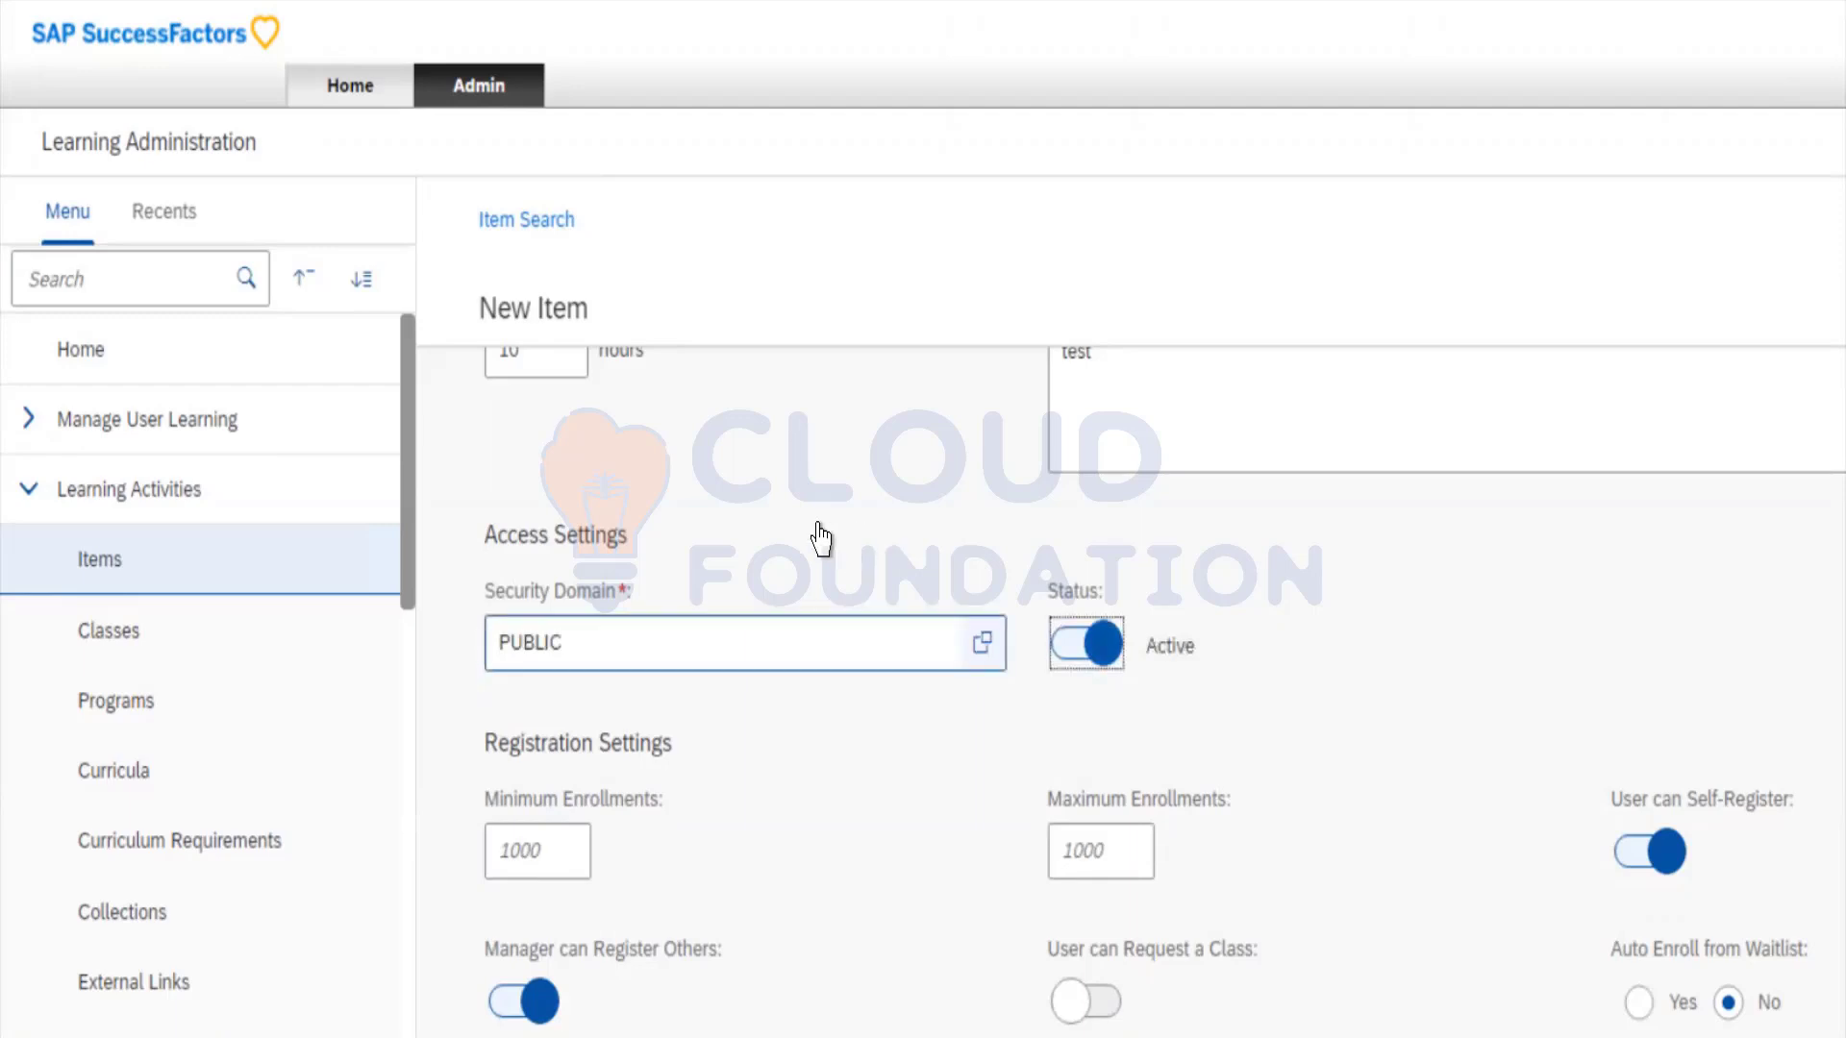
Search all available security domains for the item, and close the results without choosing another domain.
click(820, 643)
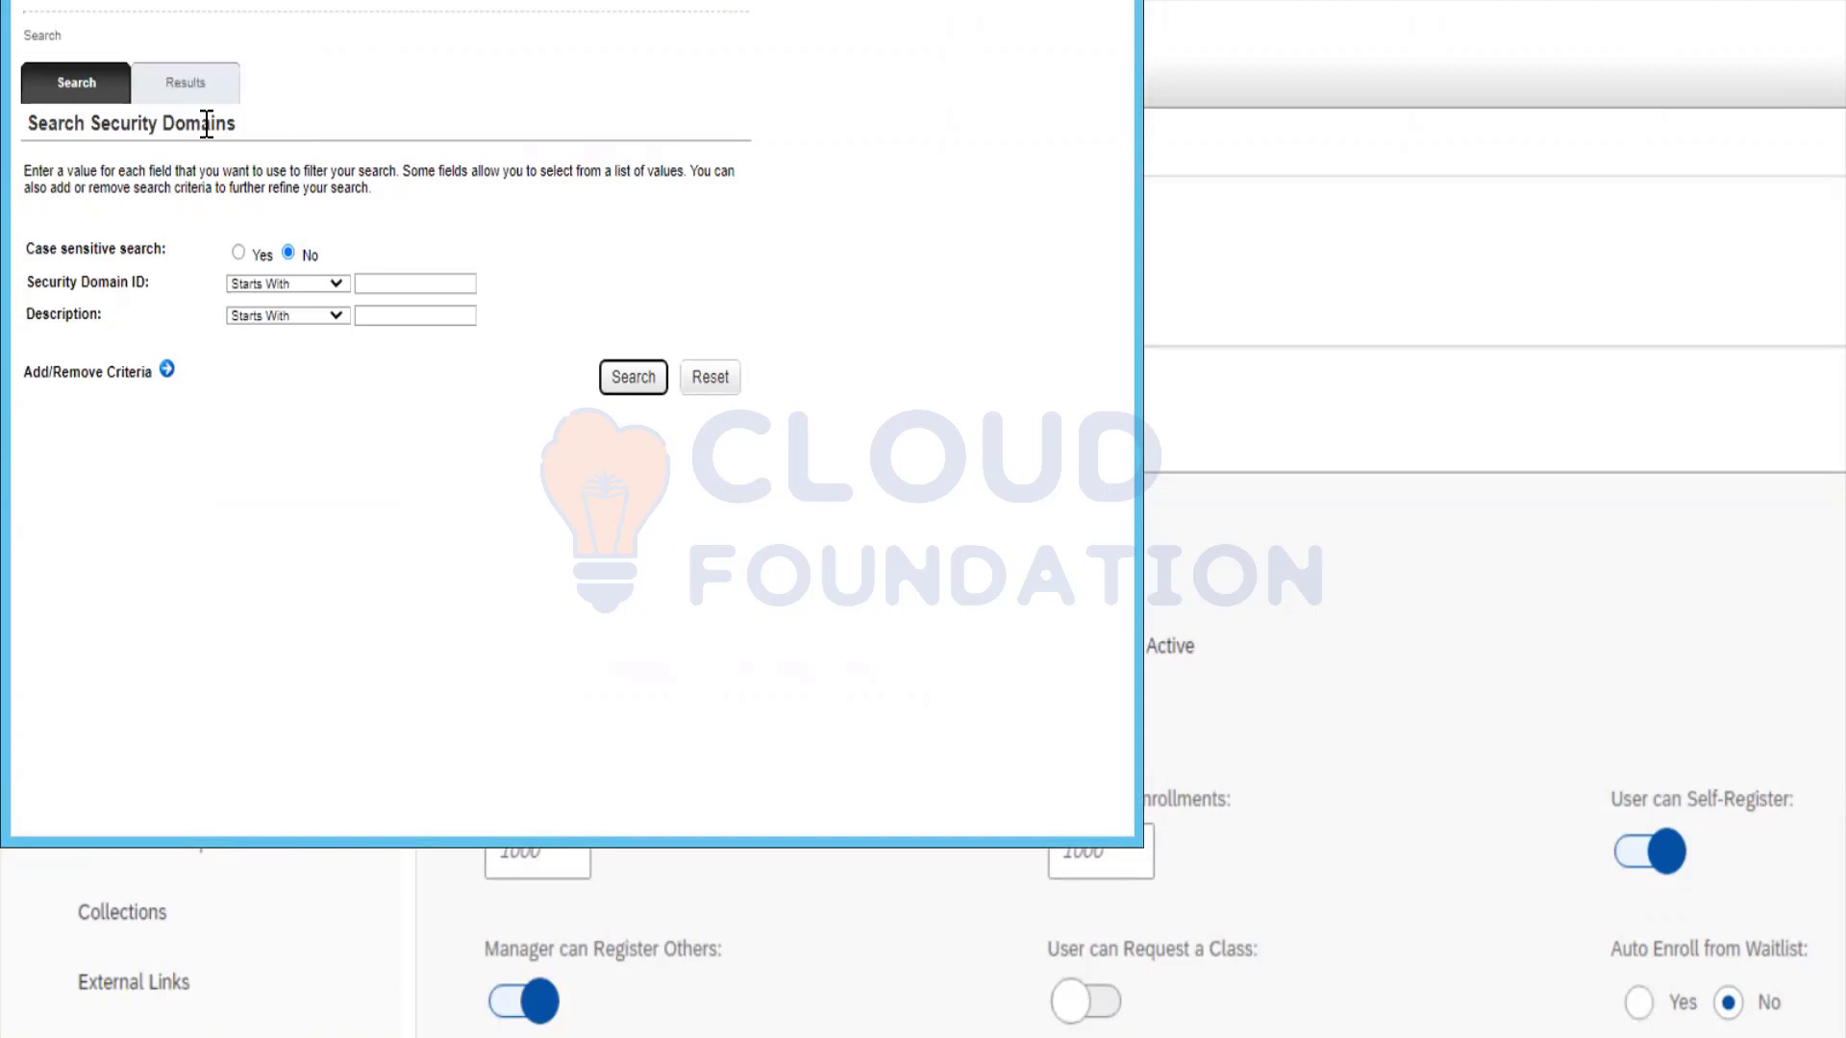
click(627, 377)
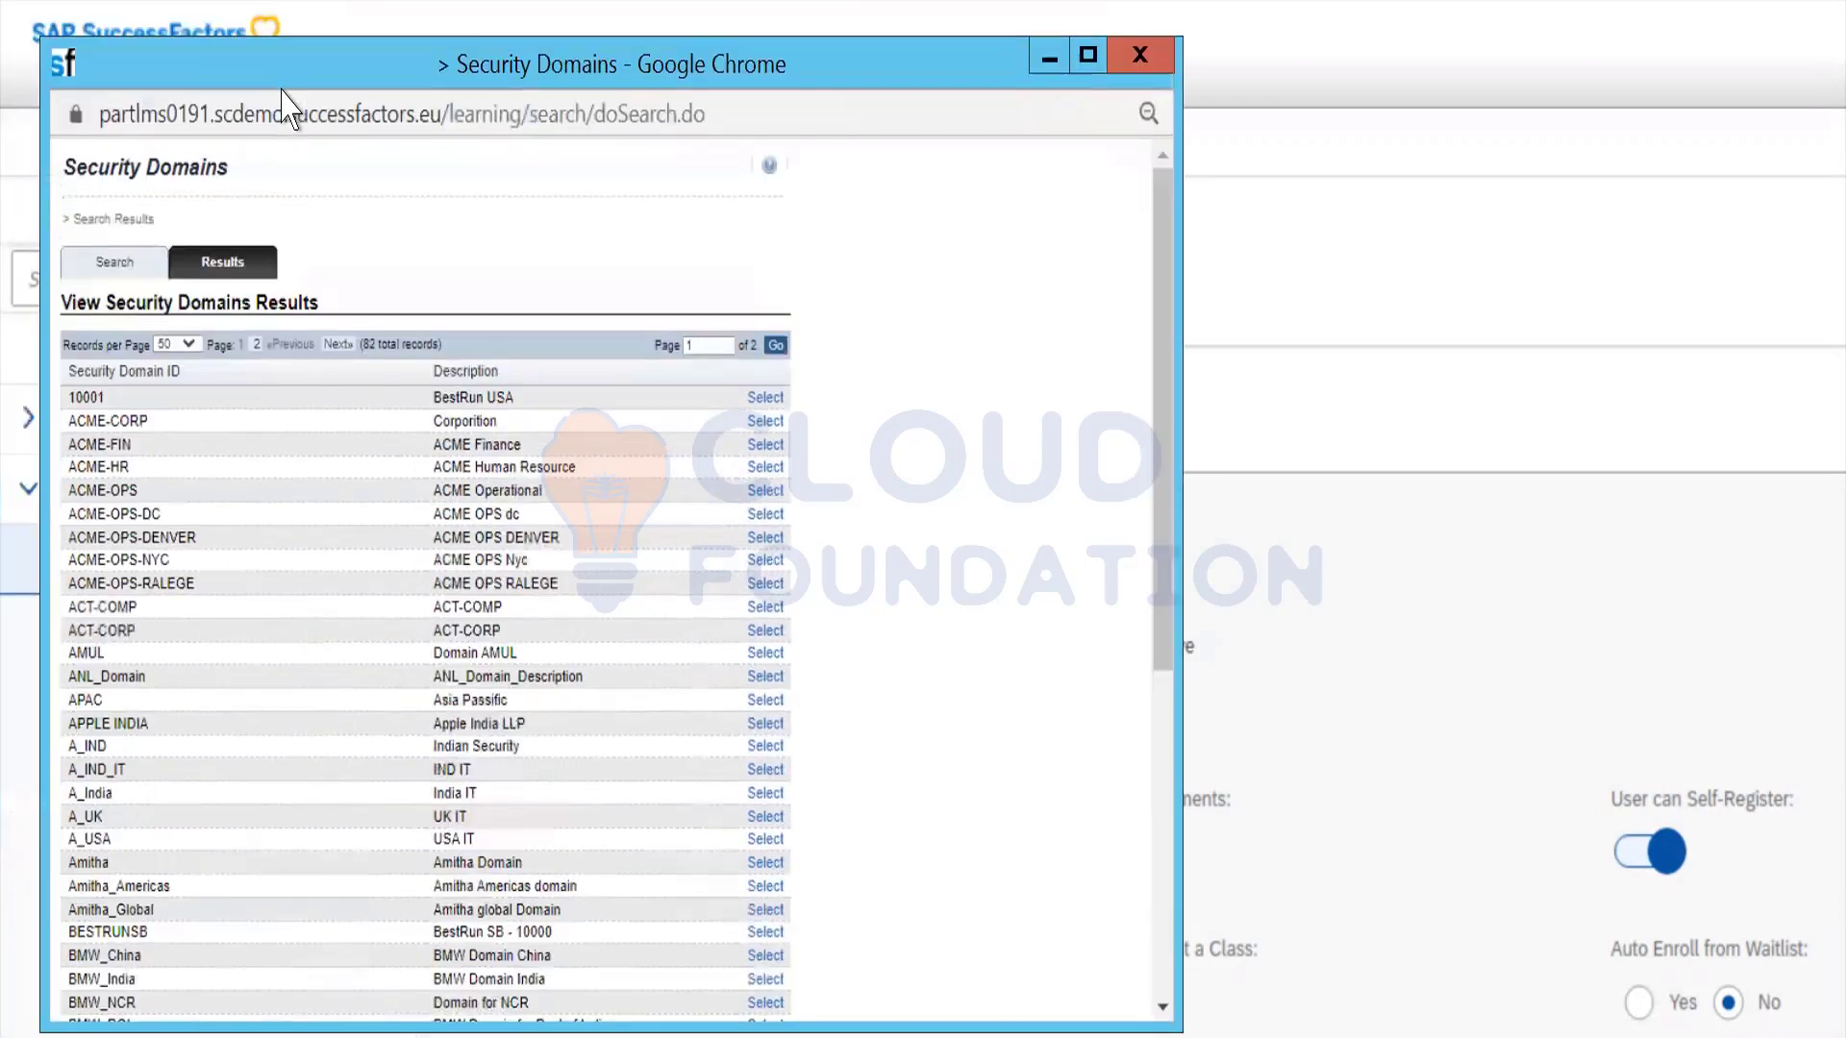
click(1154, 62)
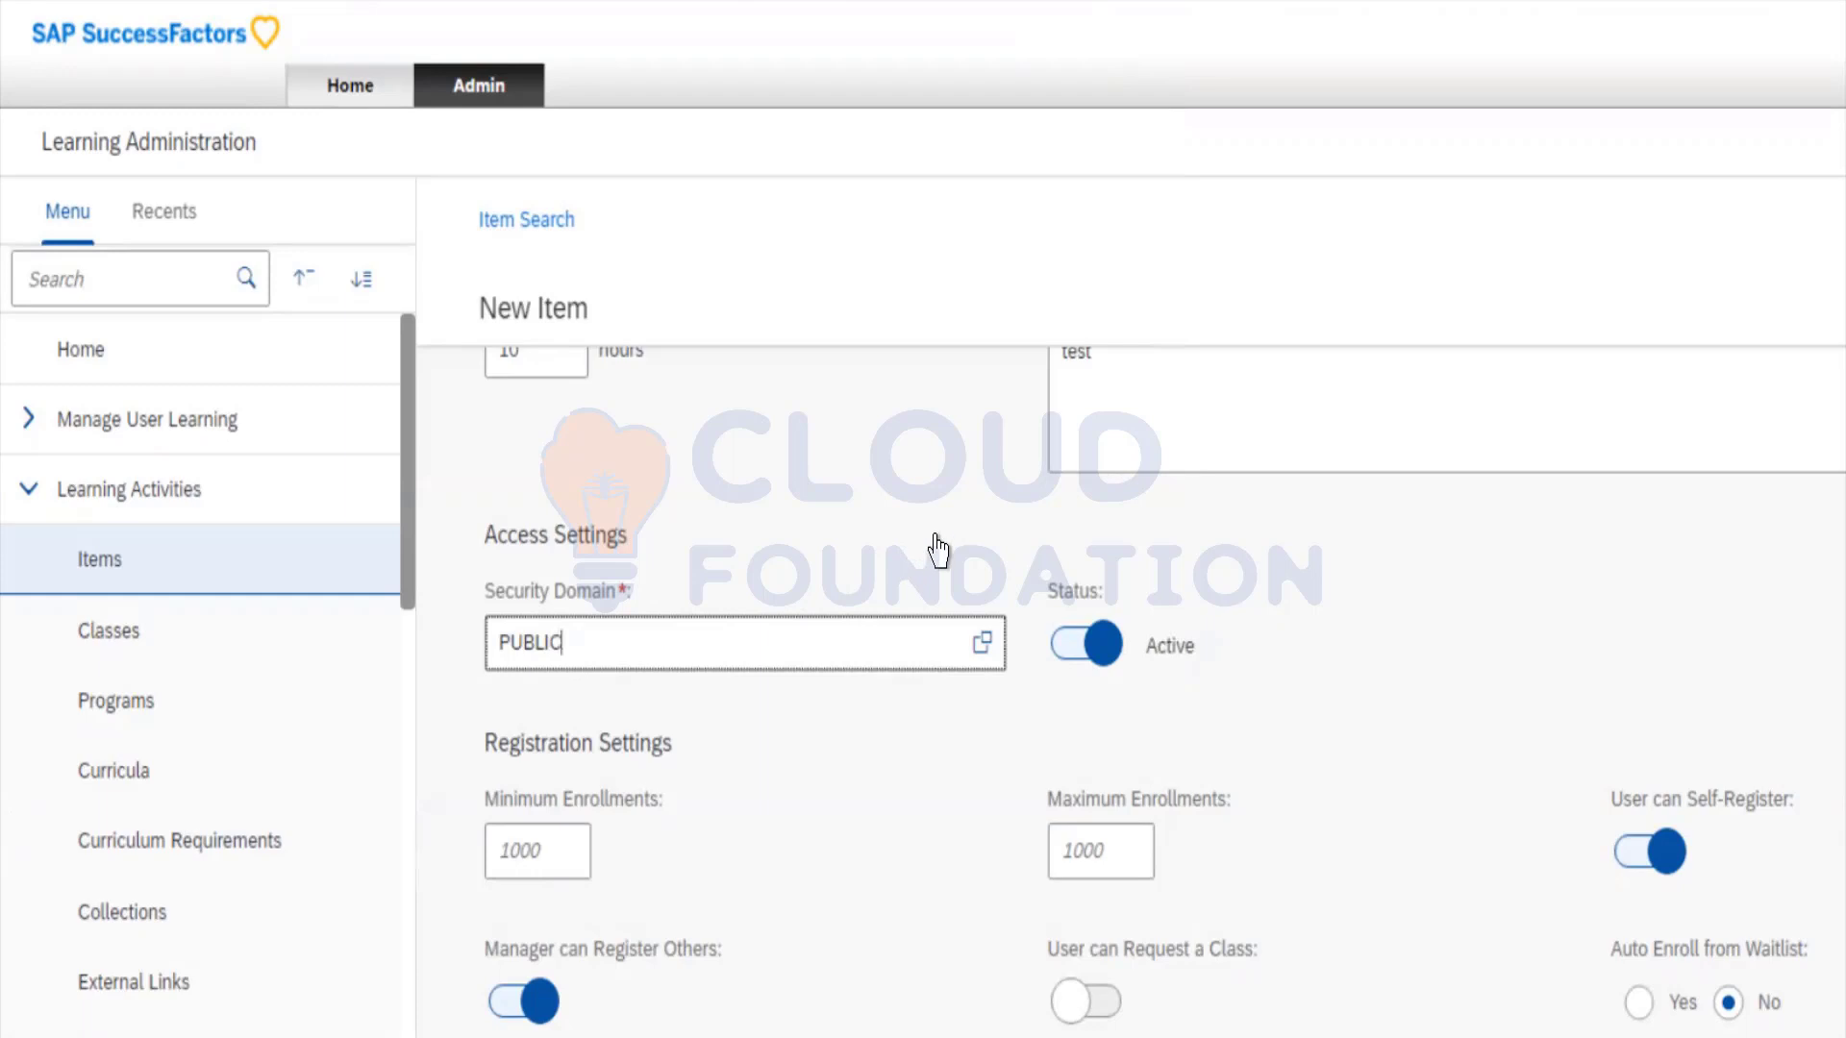
Switch the item's status to Inactive and back to Active.
key(Tab)
key(space)
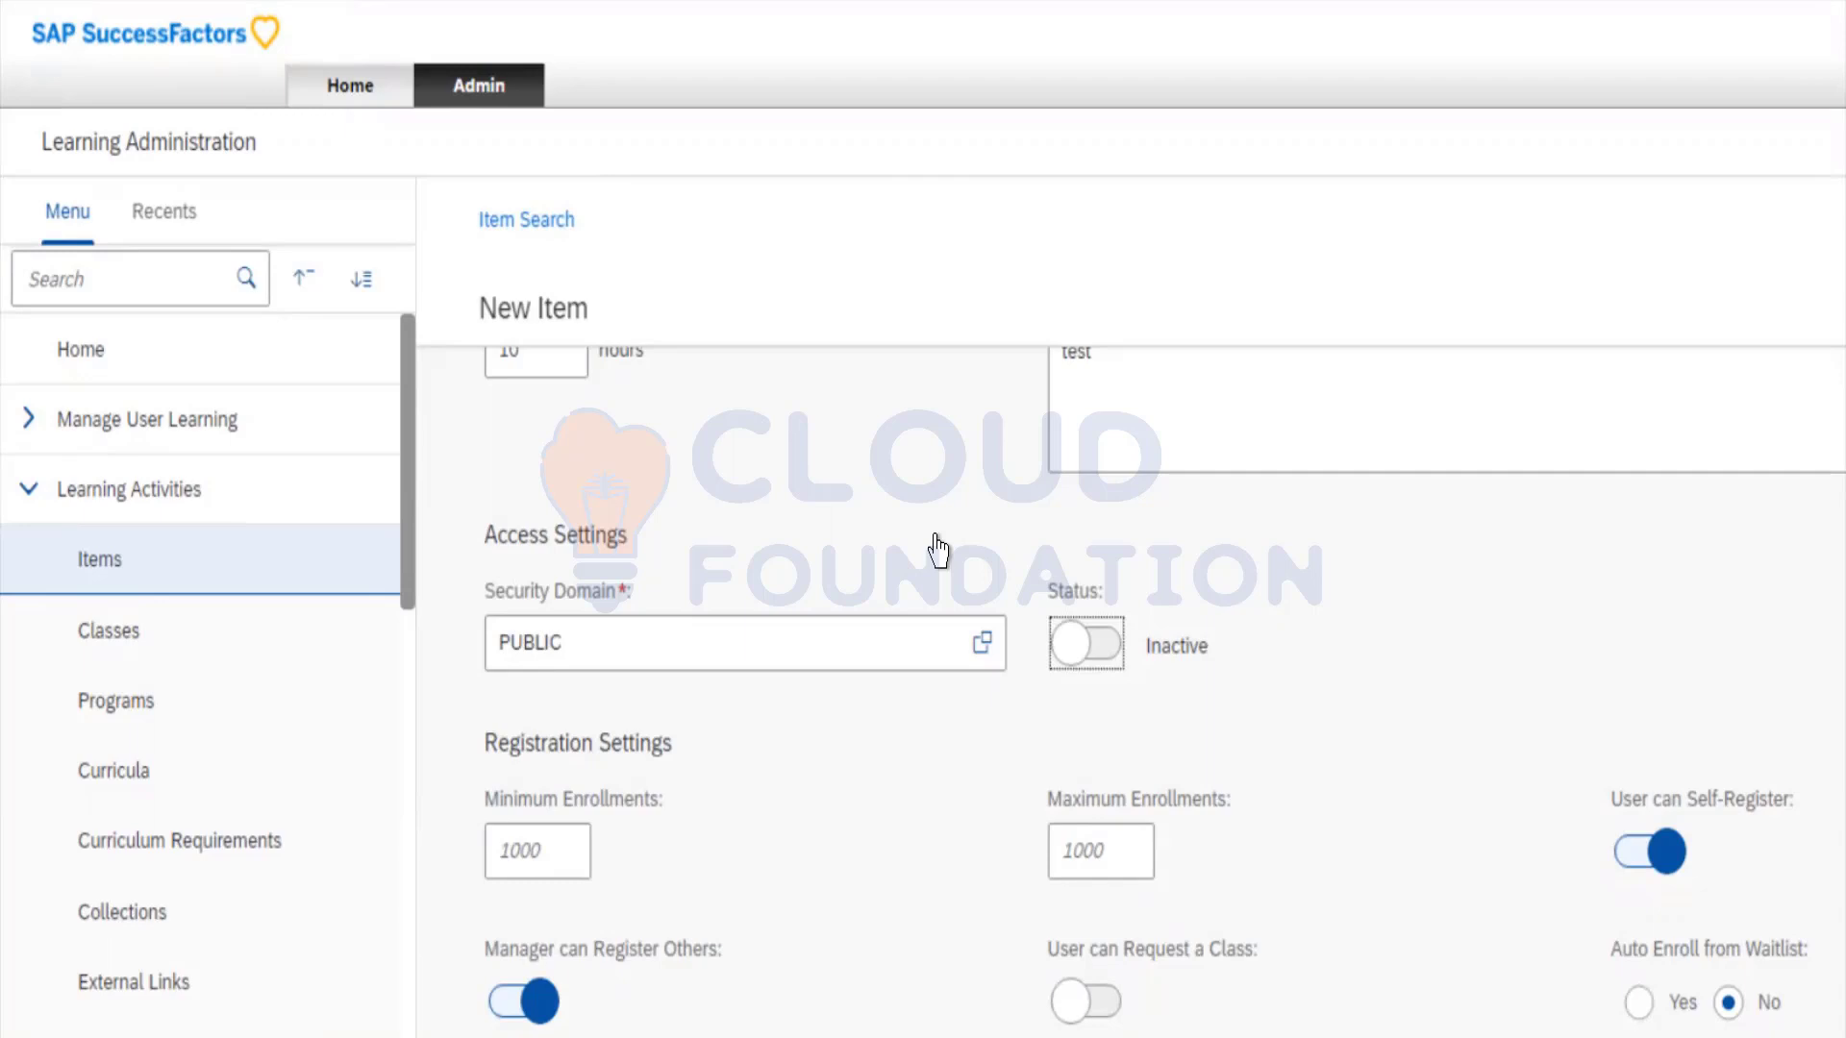
key(space)
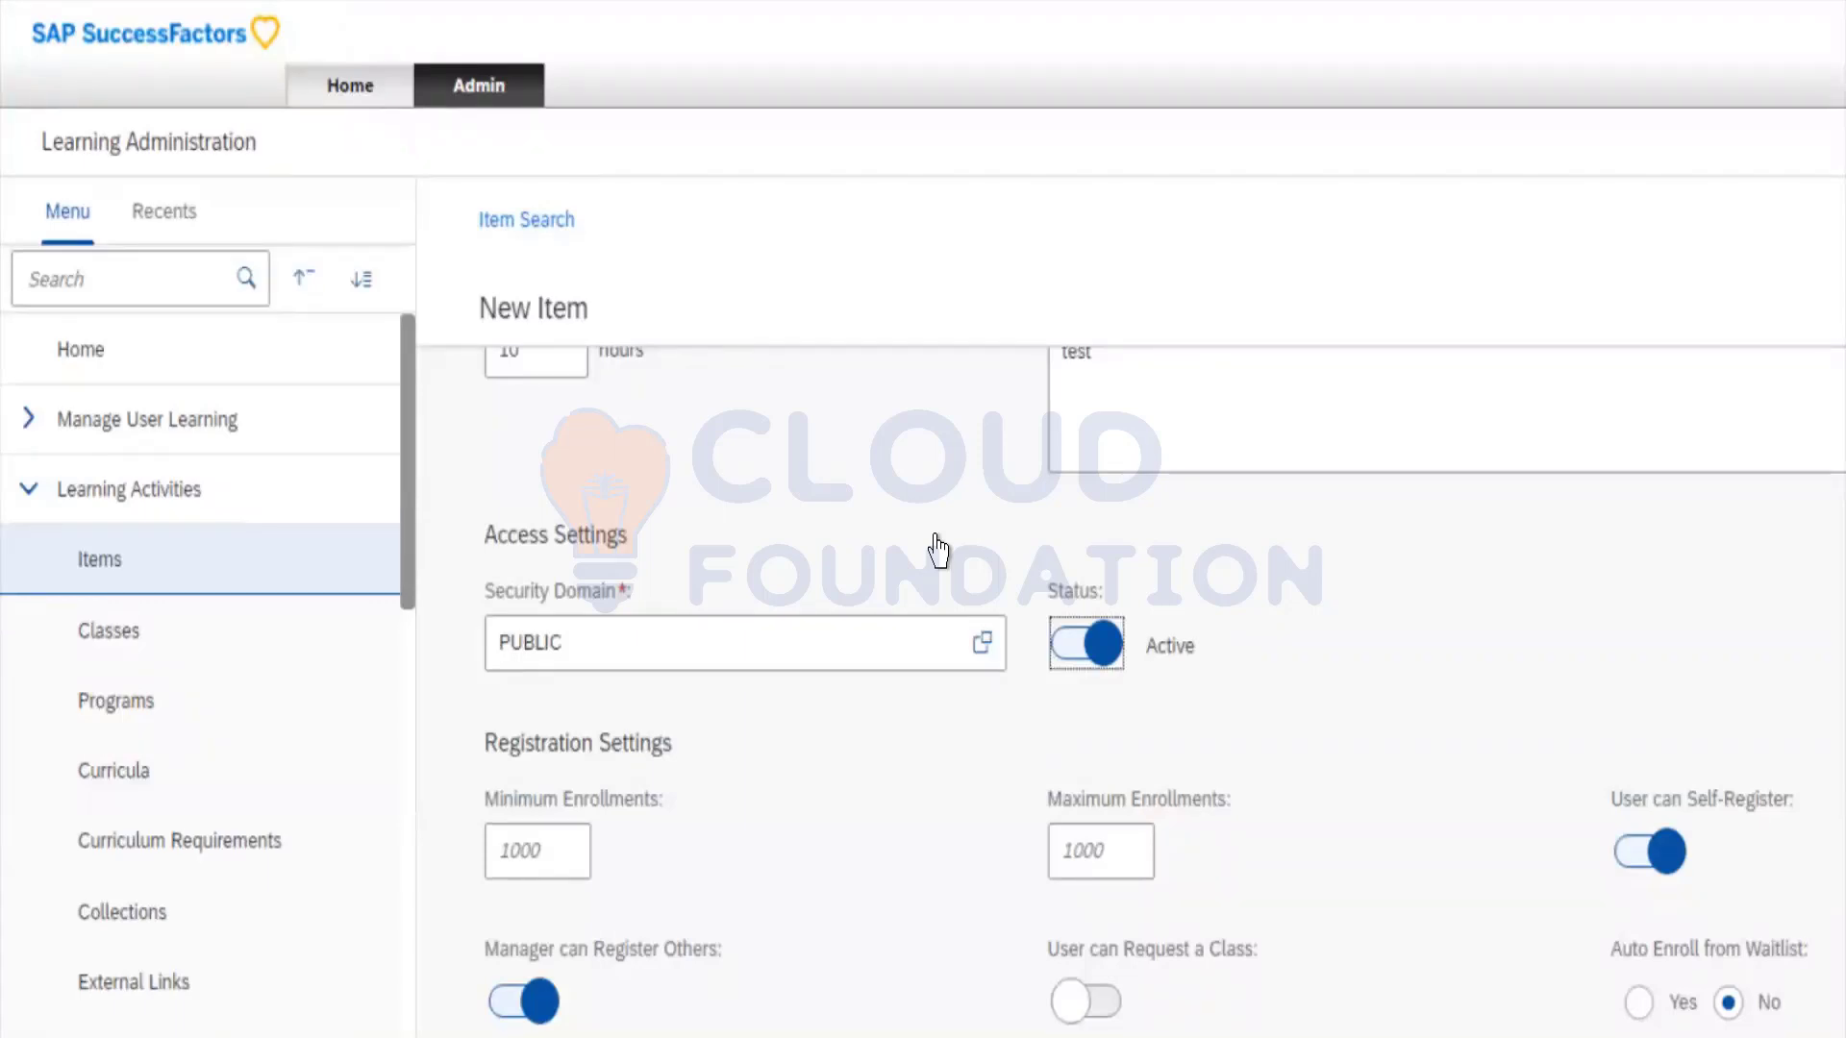
Set the item's minimum enrollments to 10 and its maximum enrollments to 20 in Registration Settings.
key(Tab)
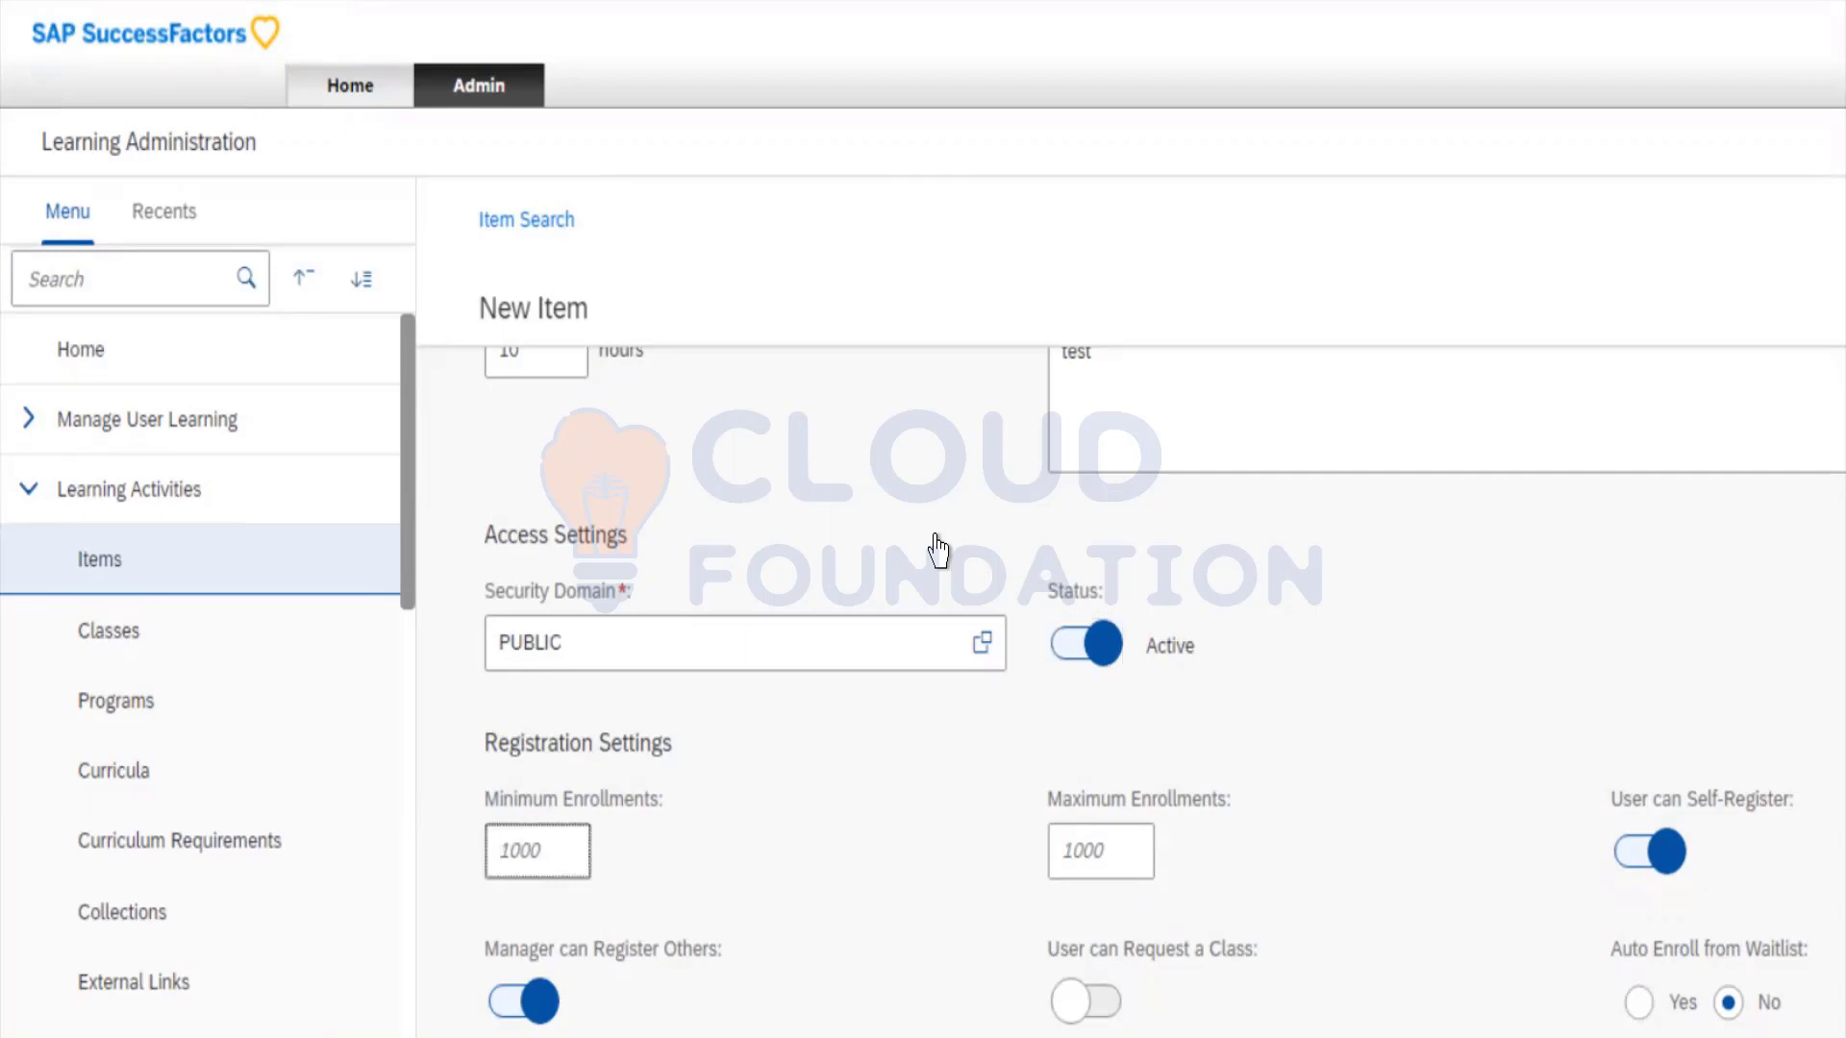
scroll(938, 539, down, 3)
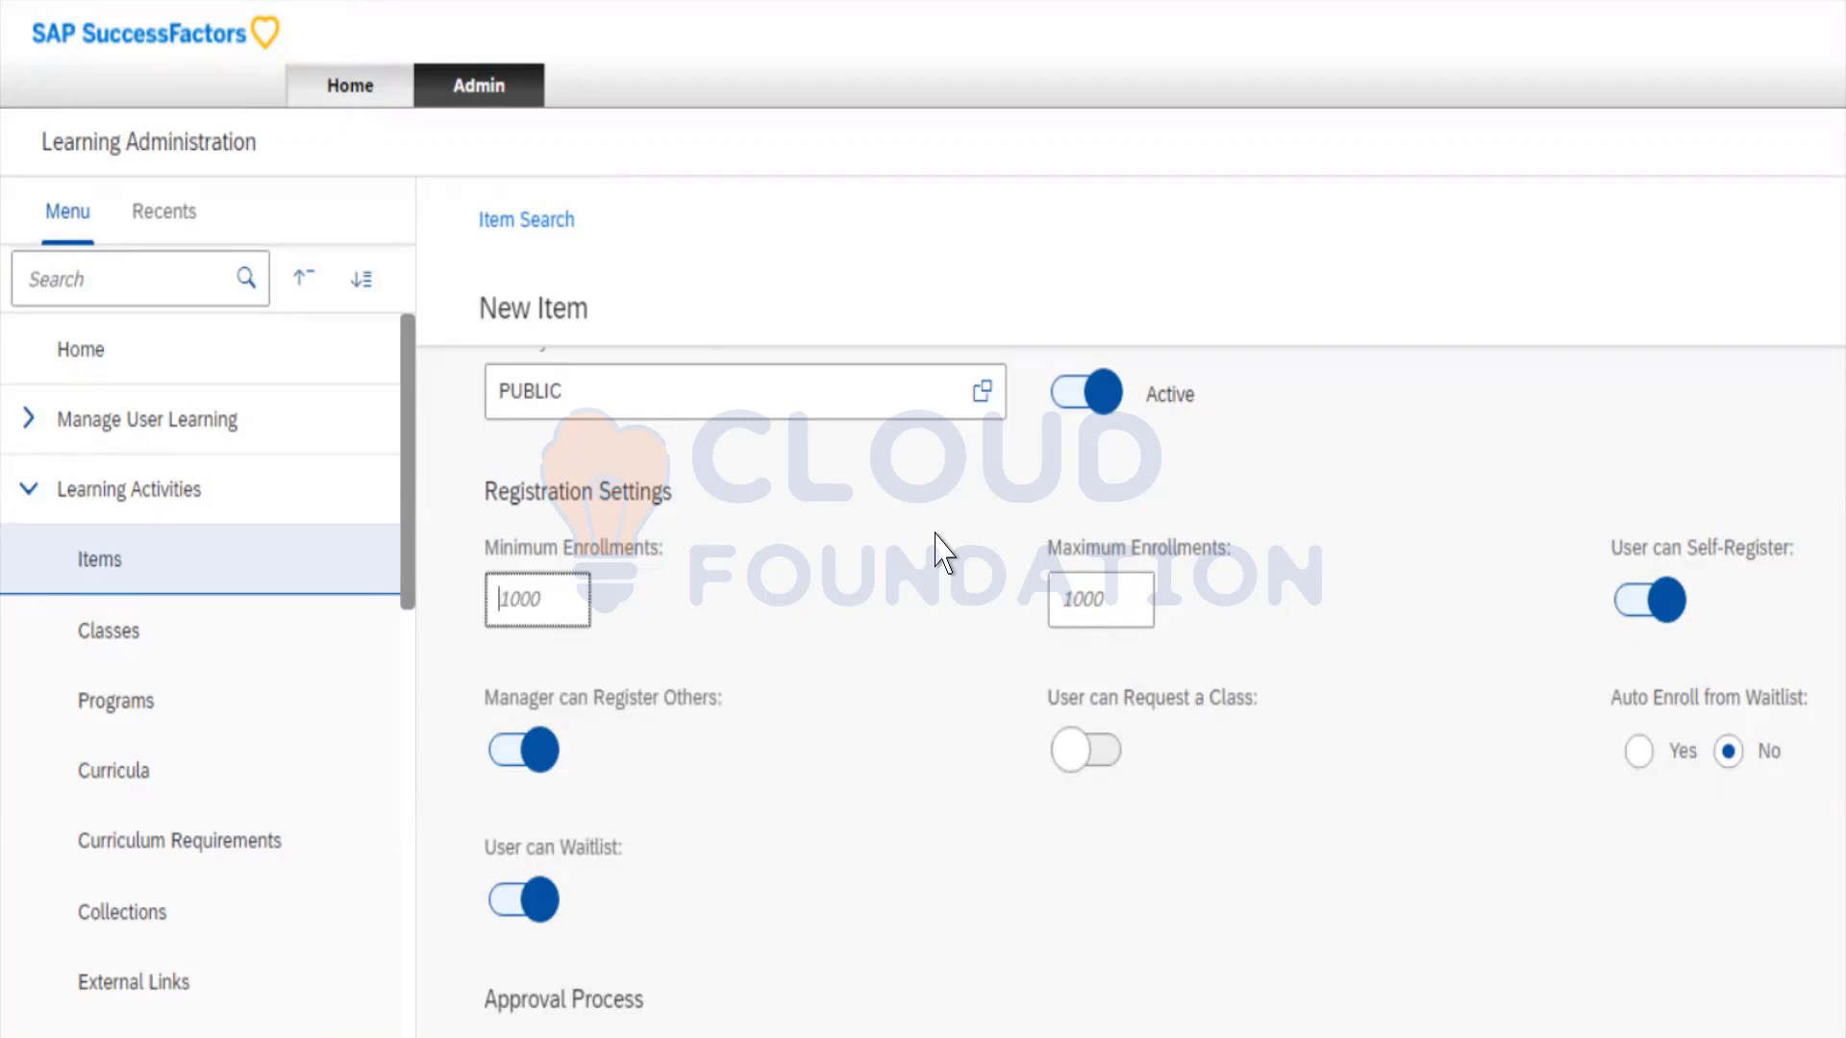
text(10)
key(Tab)
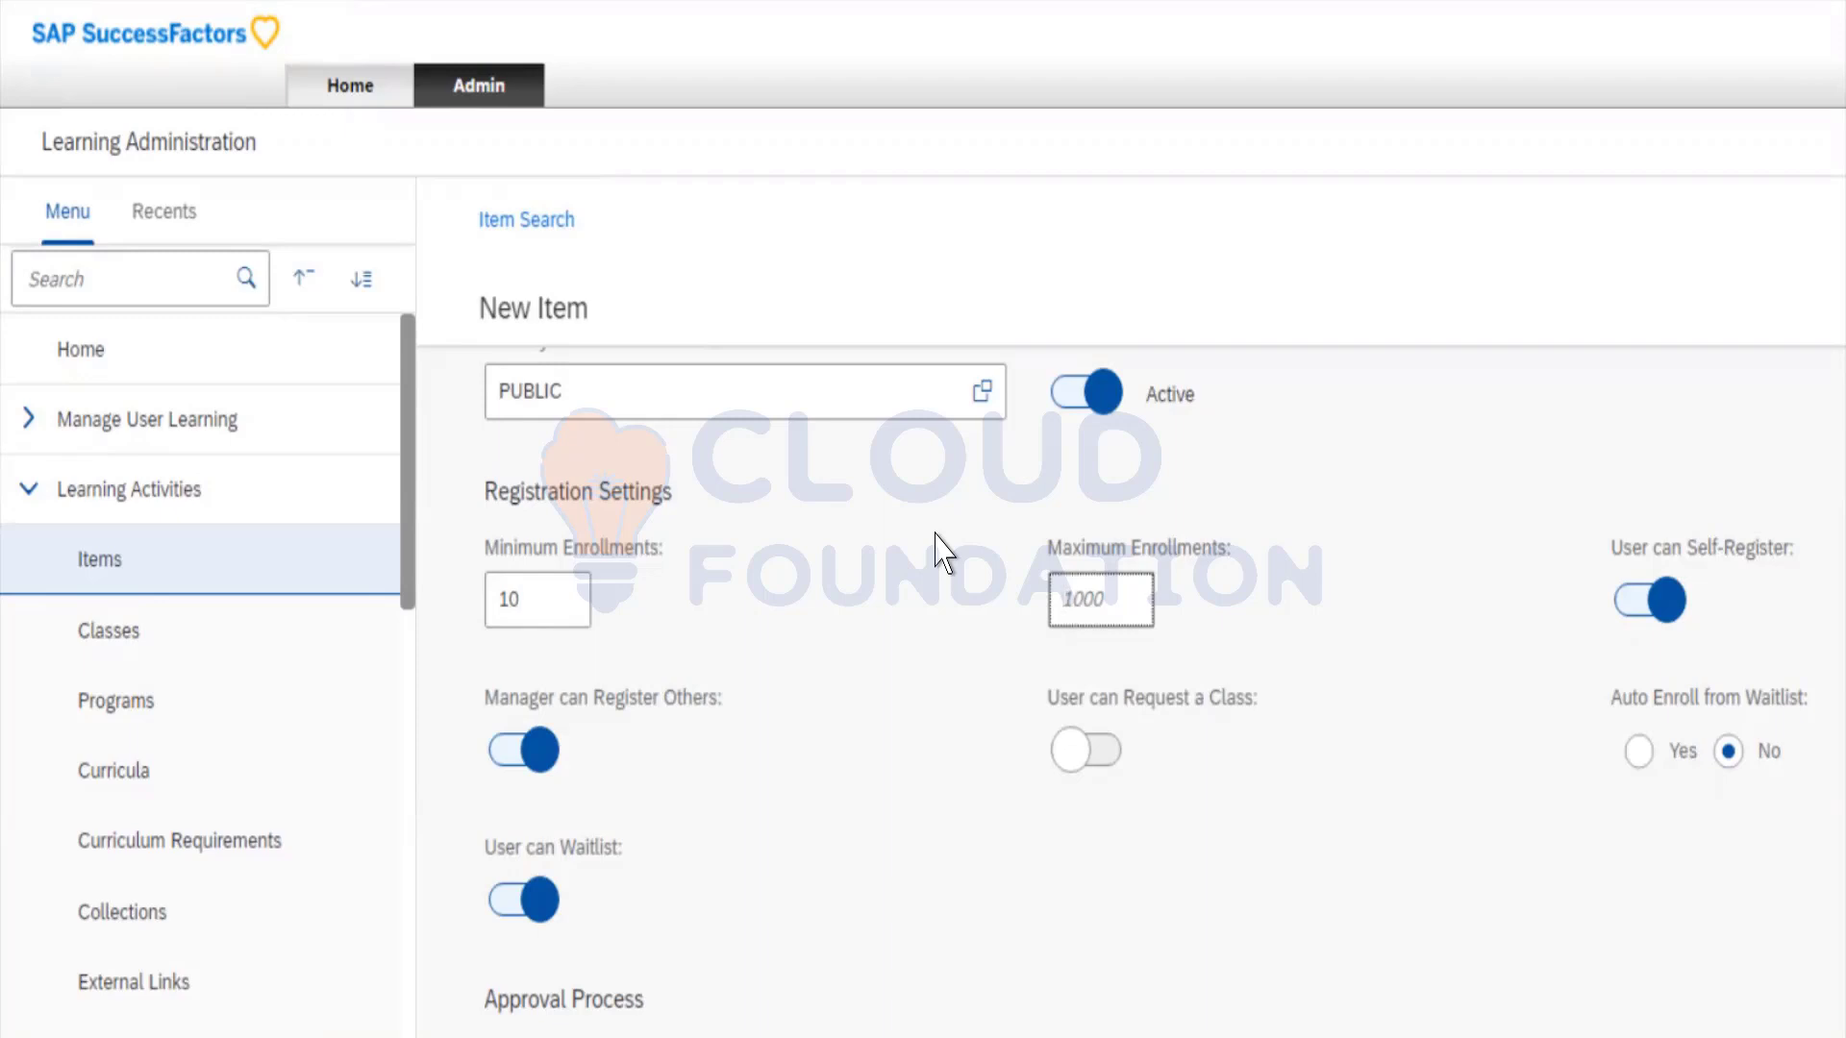
text(20)
key(Tab)
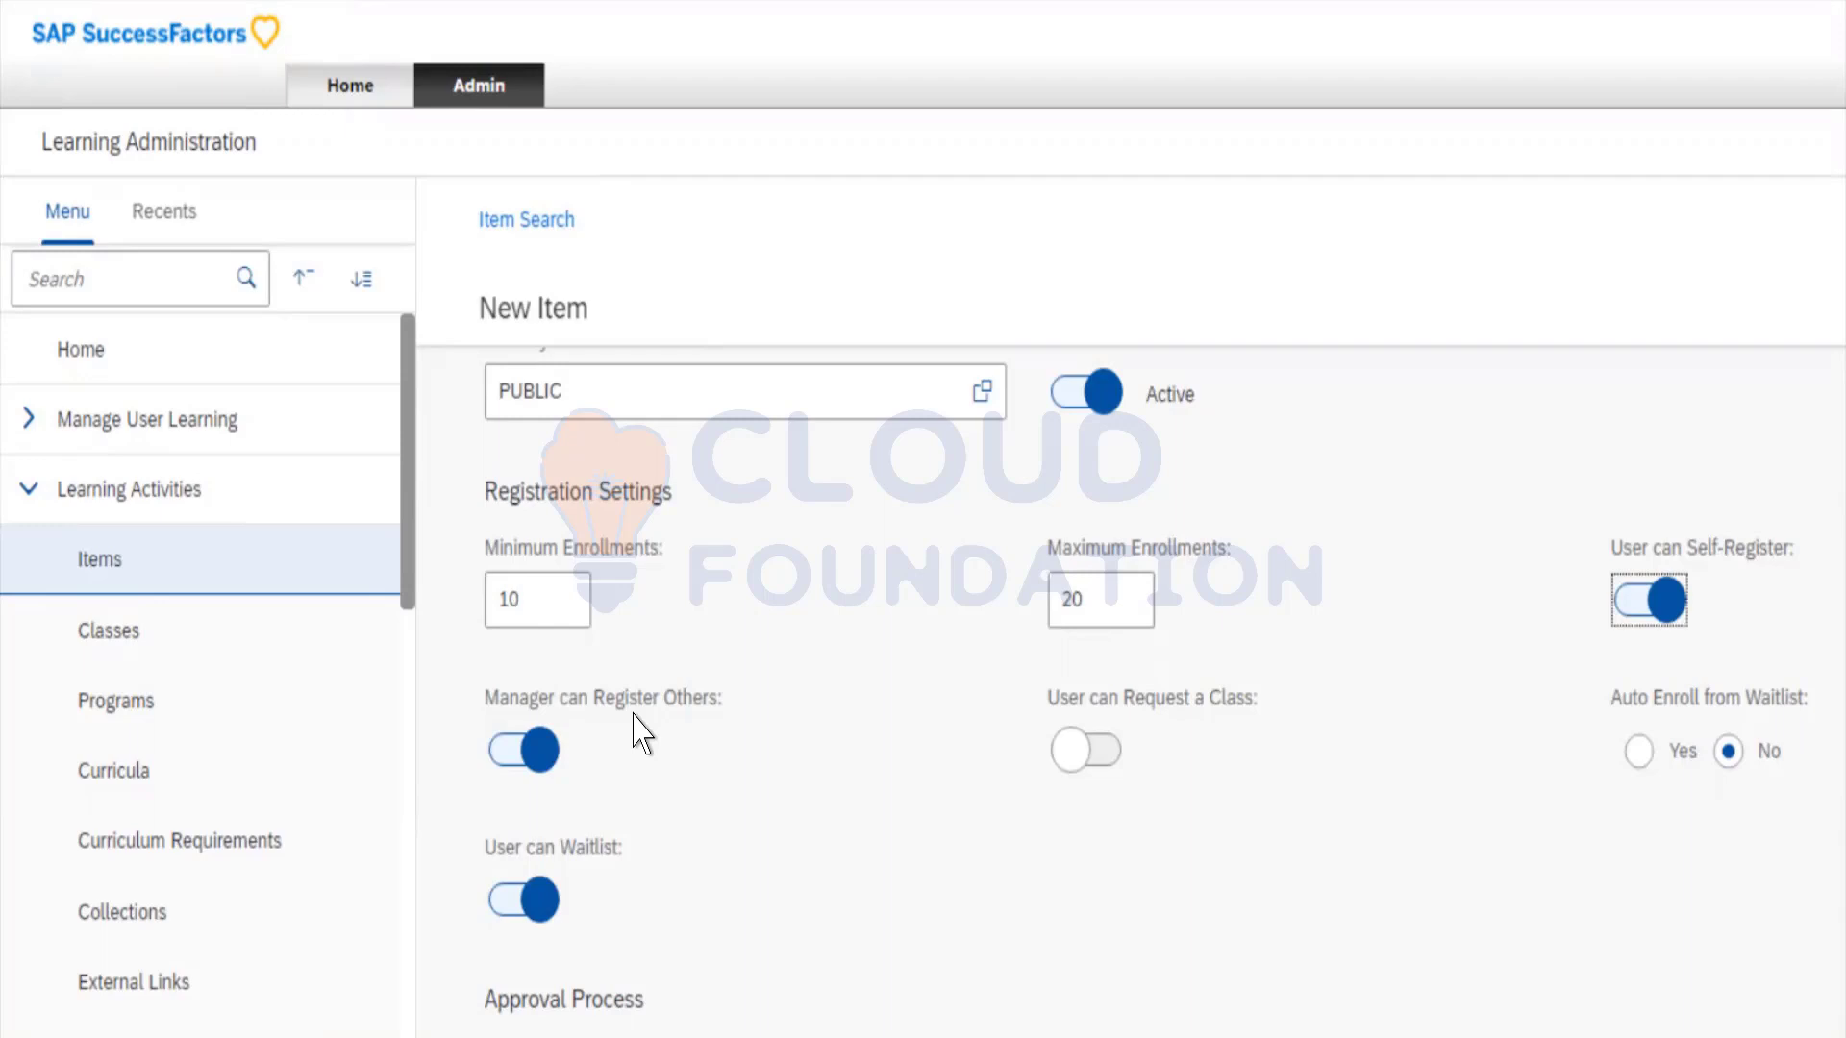
Review the registration options for managers registering others, class requests, automatic enrollment from the waitlist and user waitlisting.
click(524, 752)
key(Tab)
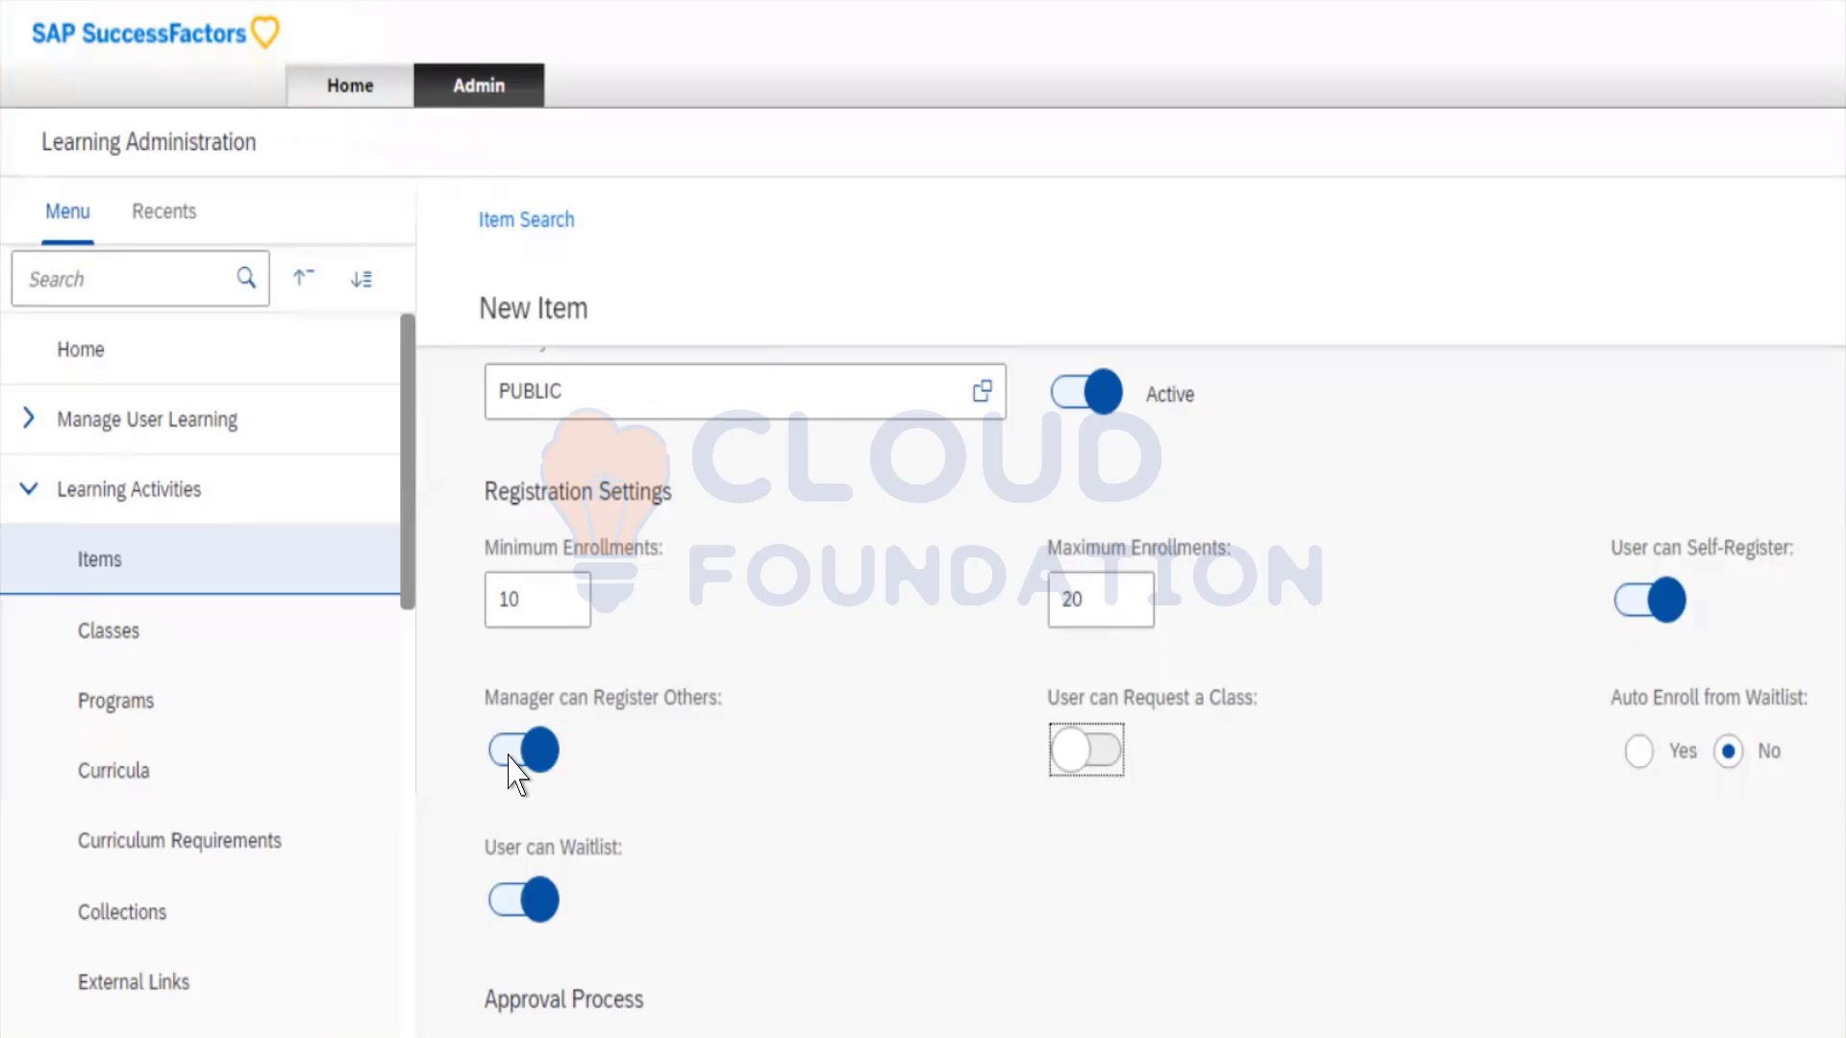
key(Tab)
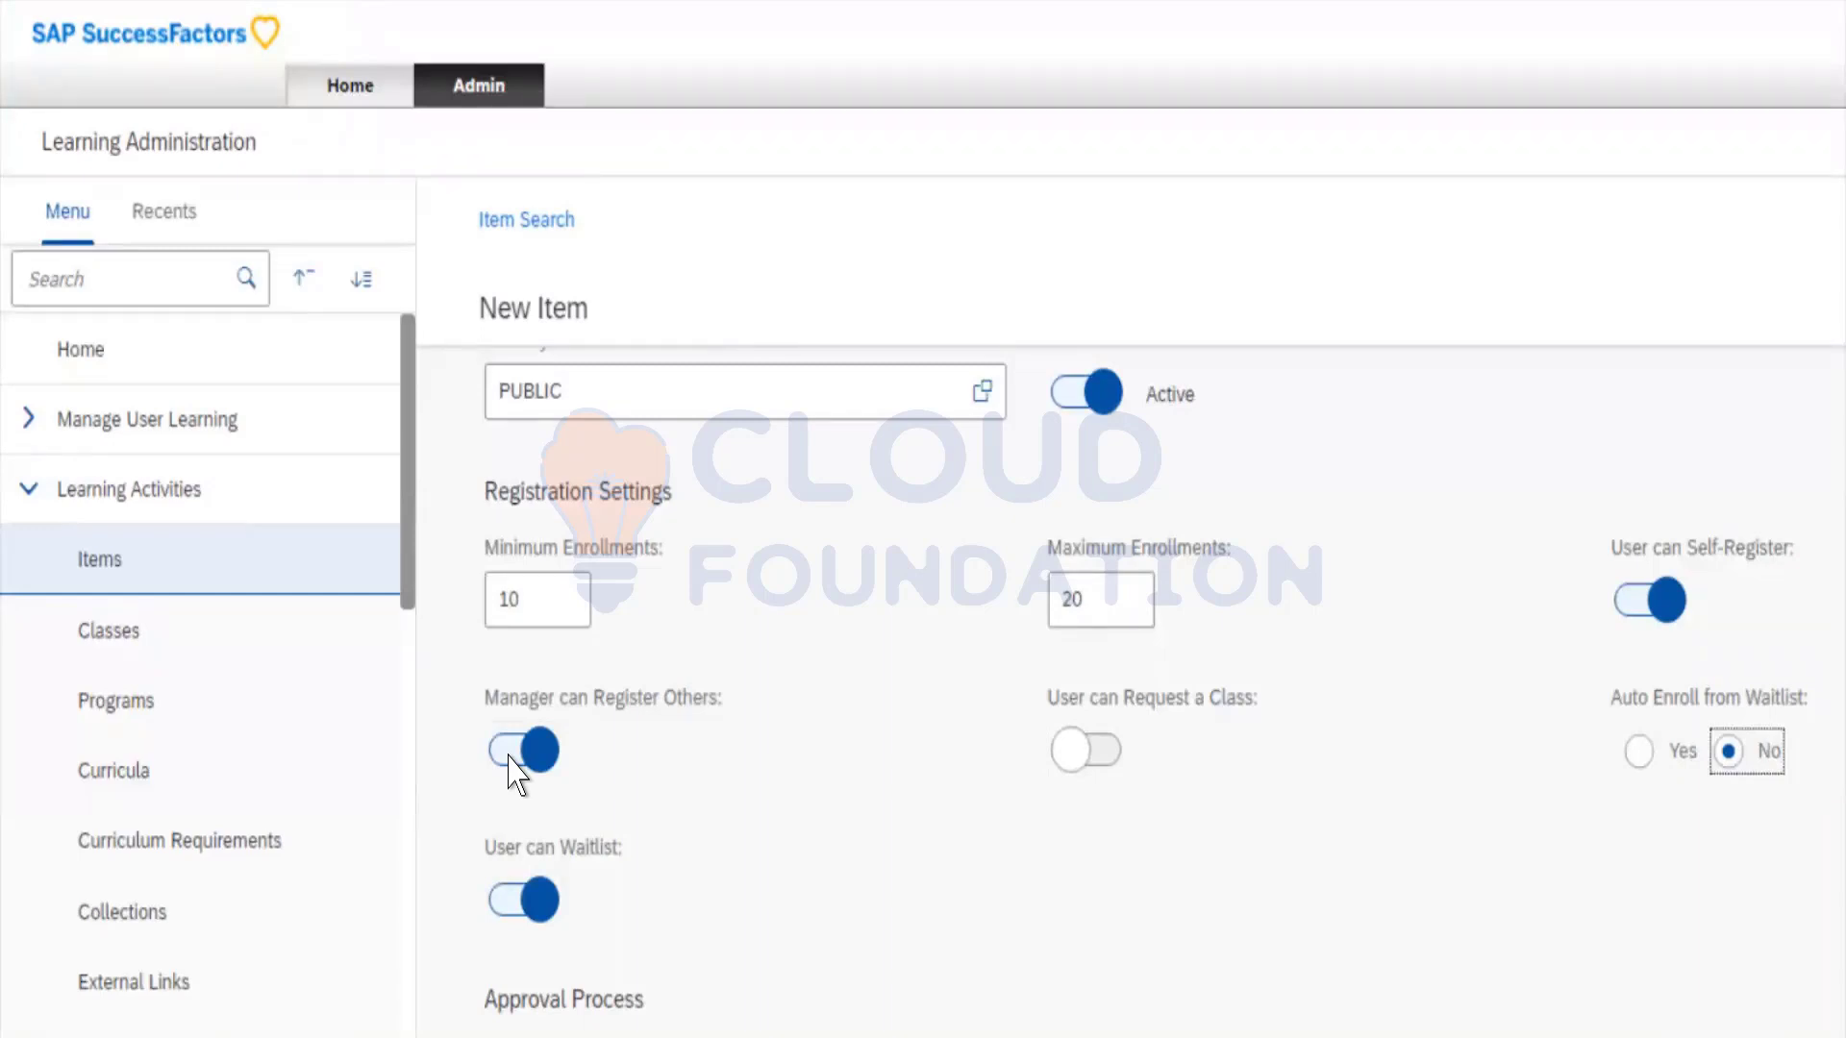
key(Tab)
Set Approval Required to Yes in the item's Approval Process section.
scroll(514, 769, down, 5)
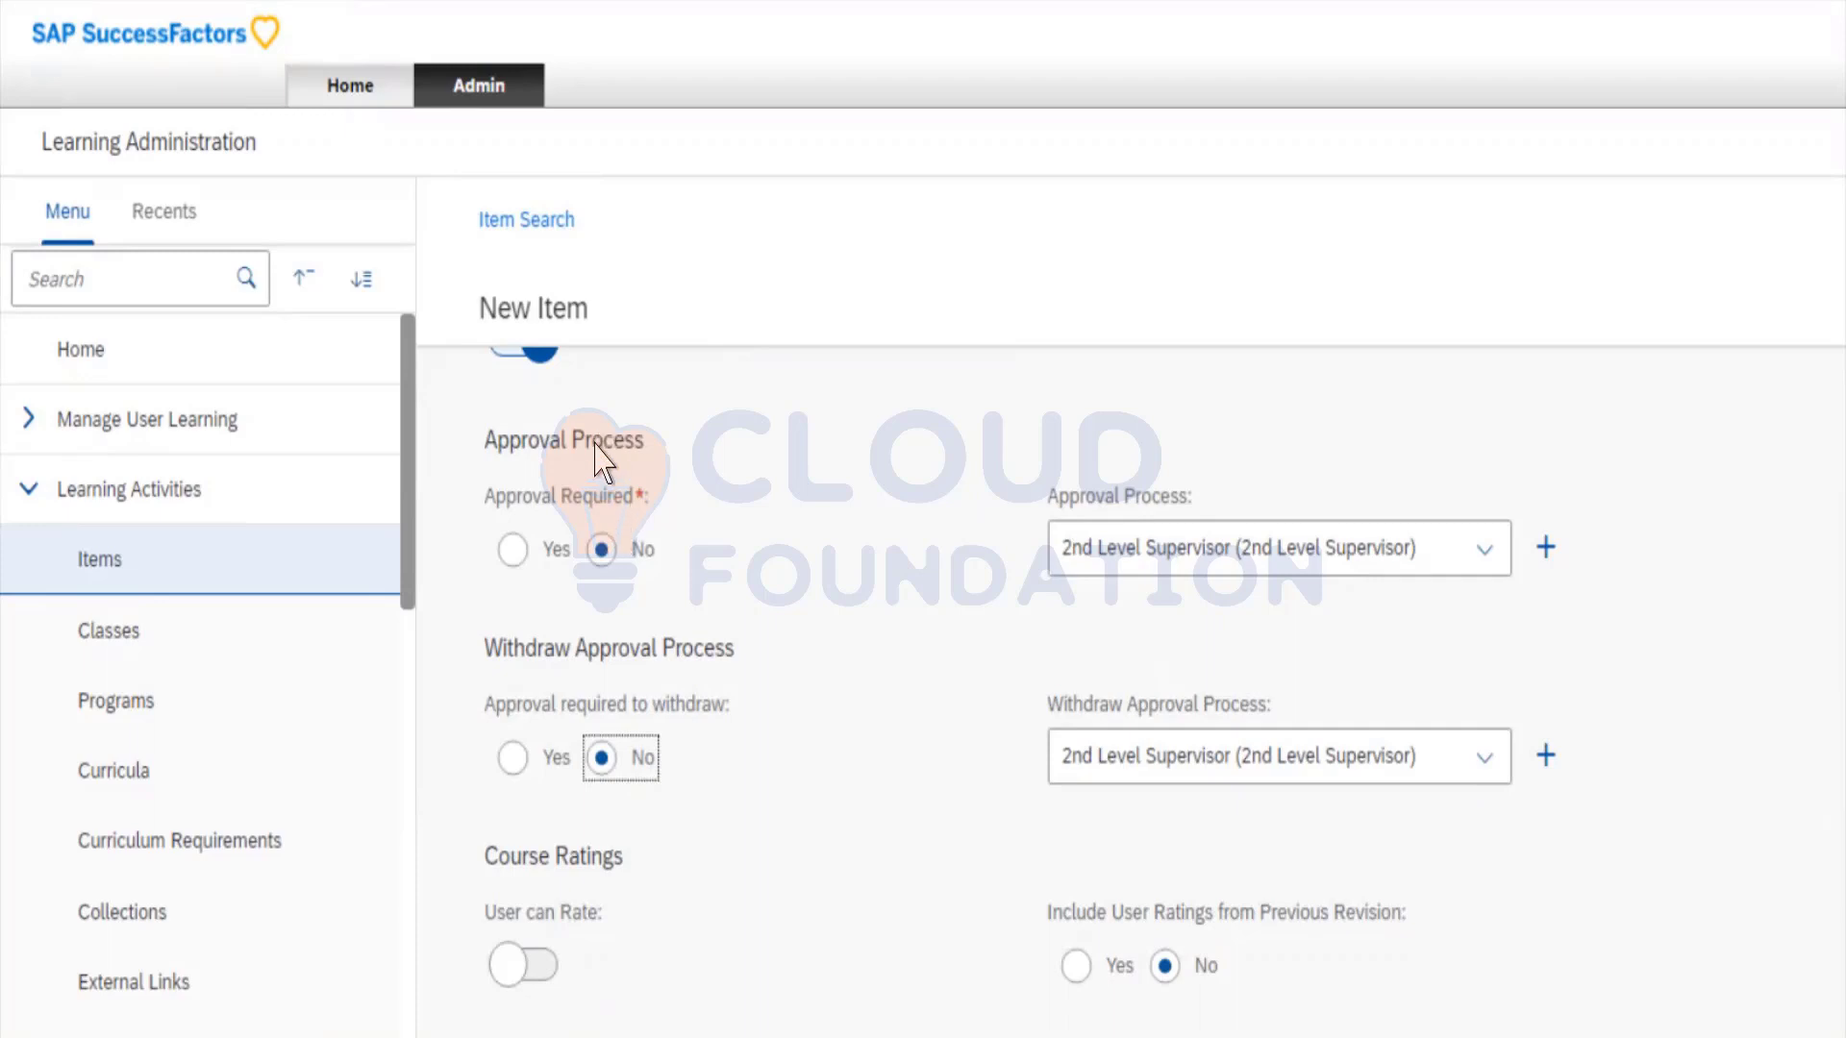
click(510, 459)
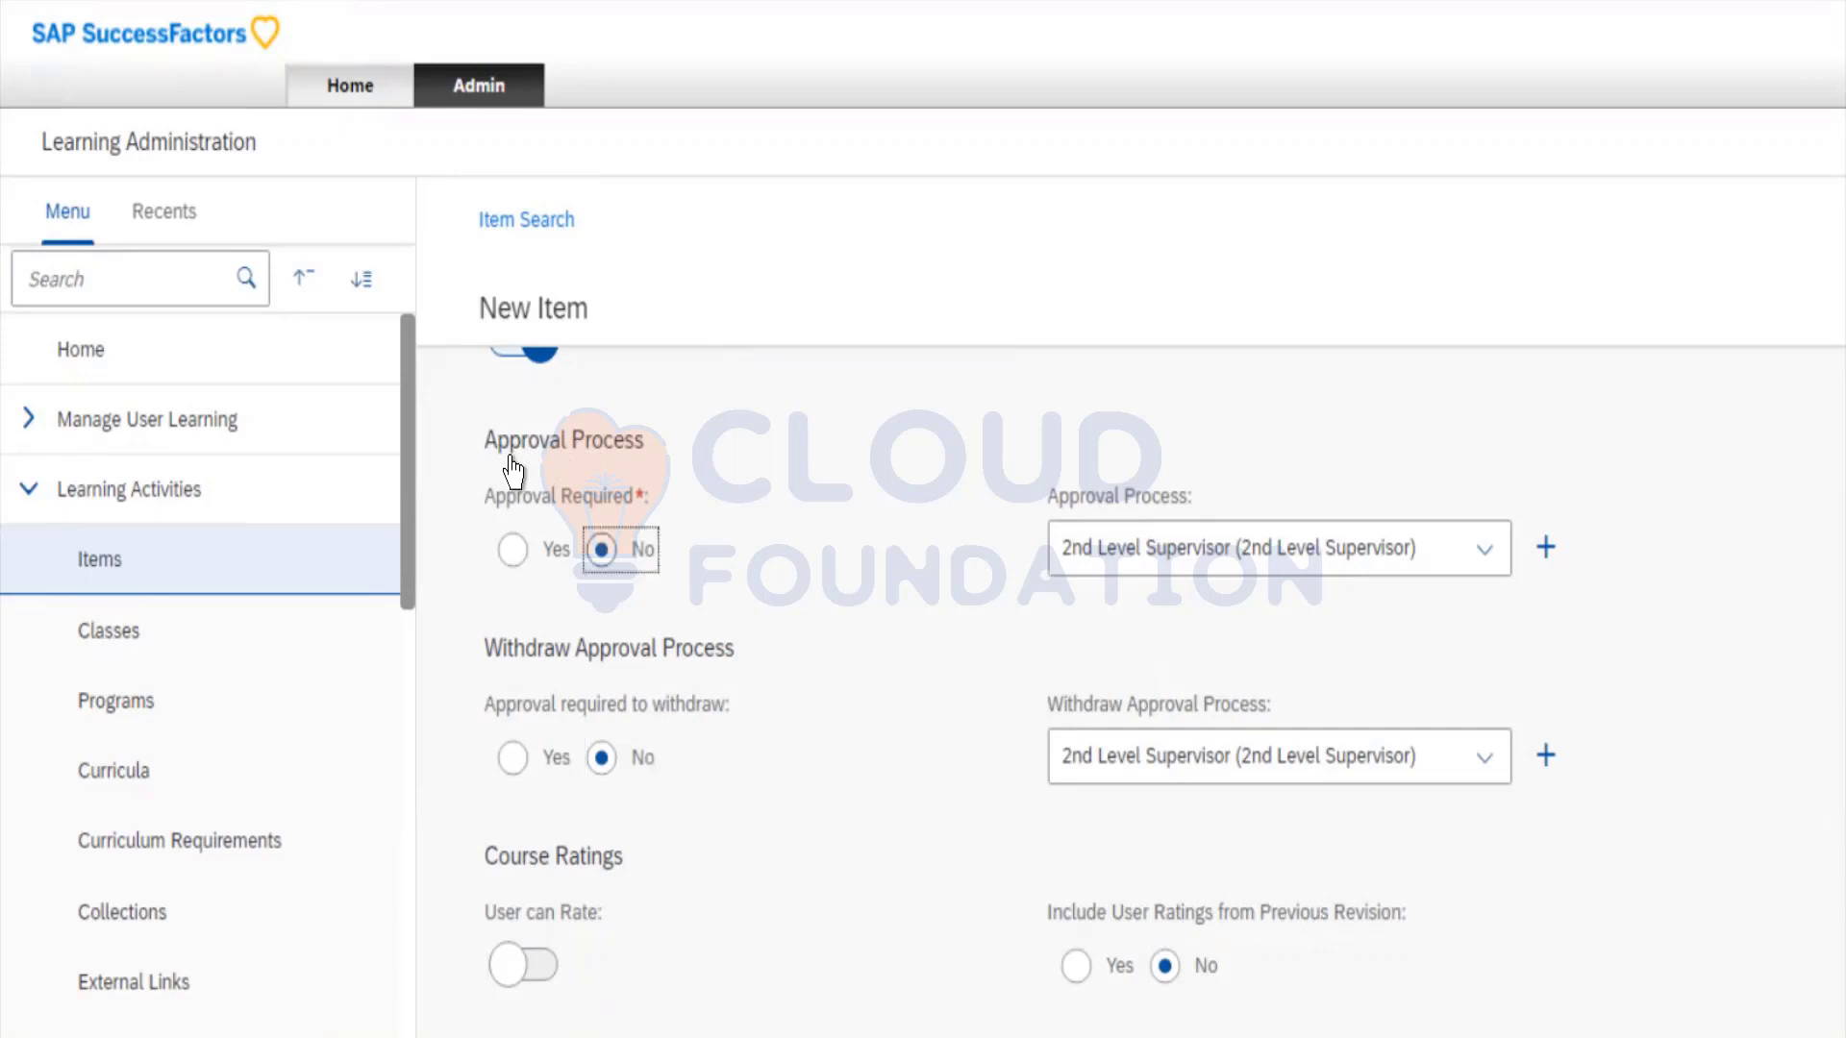
key(shift+Tab)
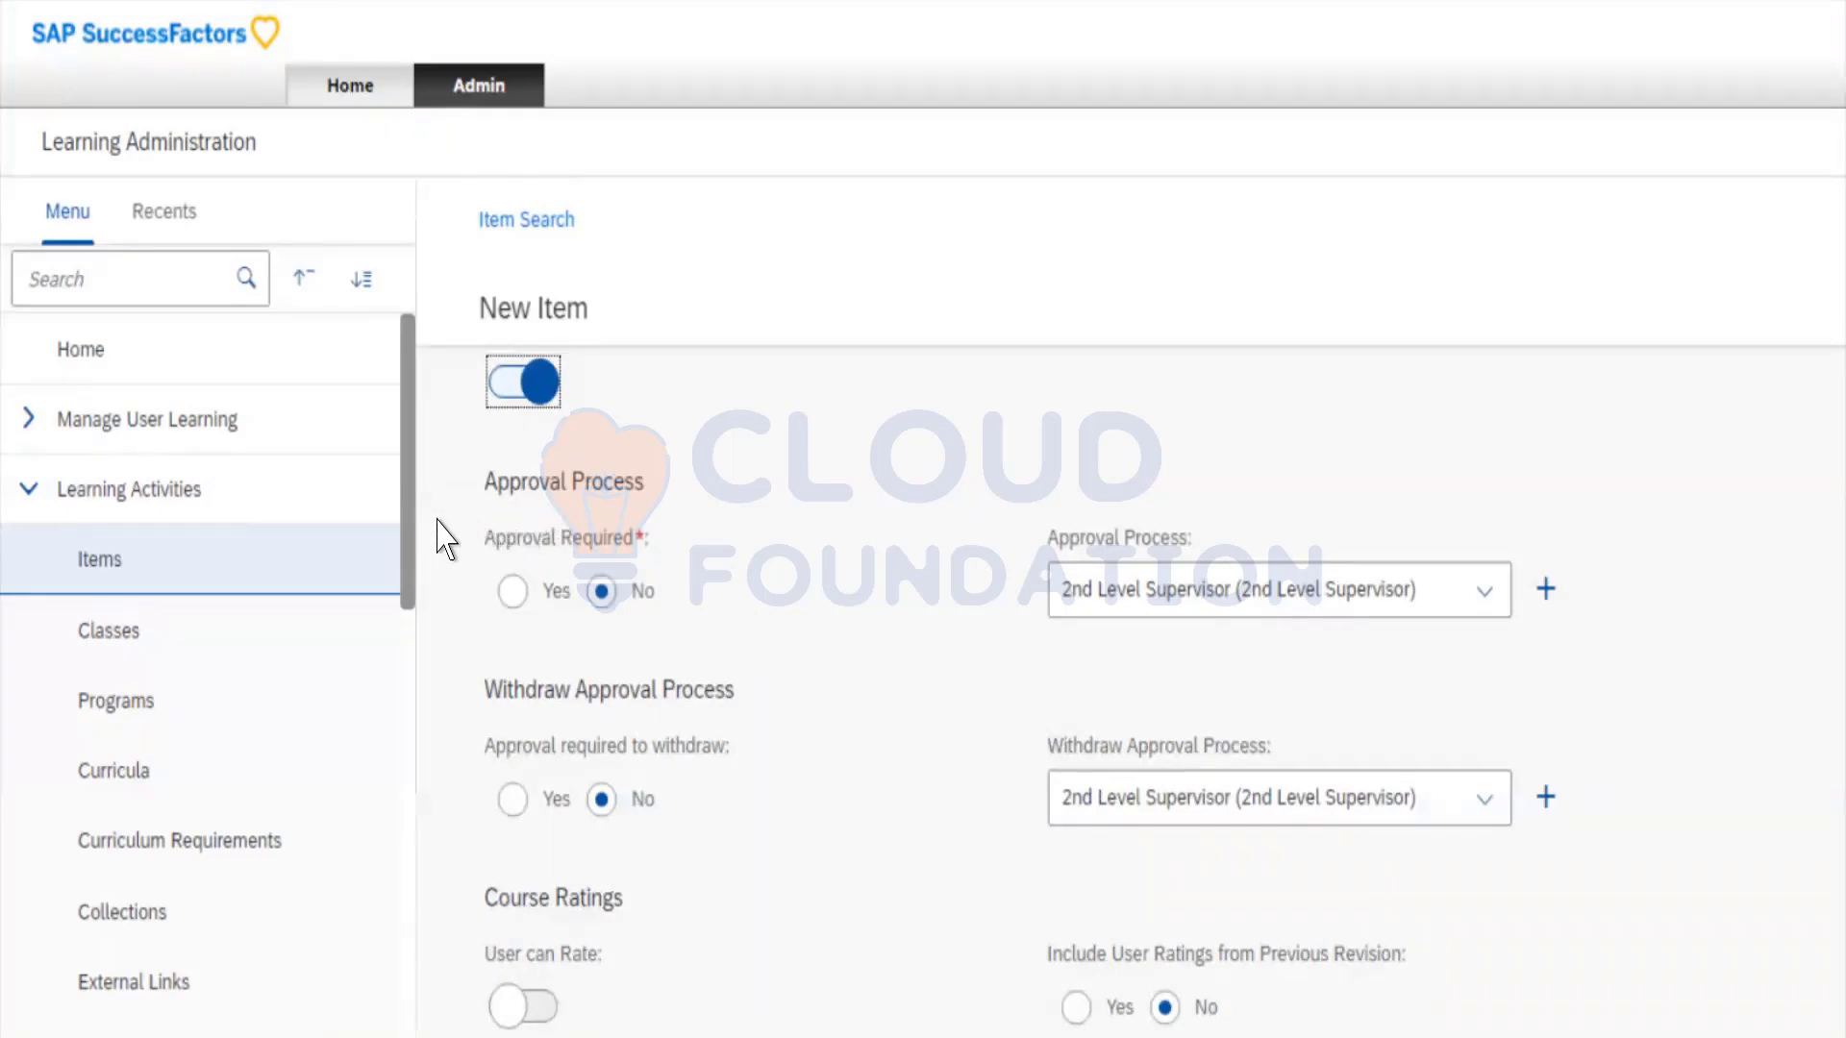
click(542, 534)
key(Tab)
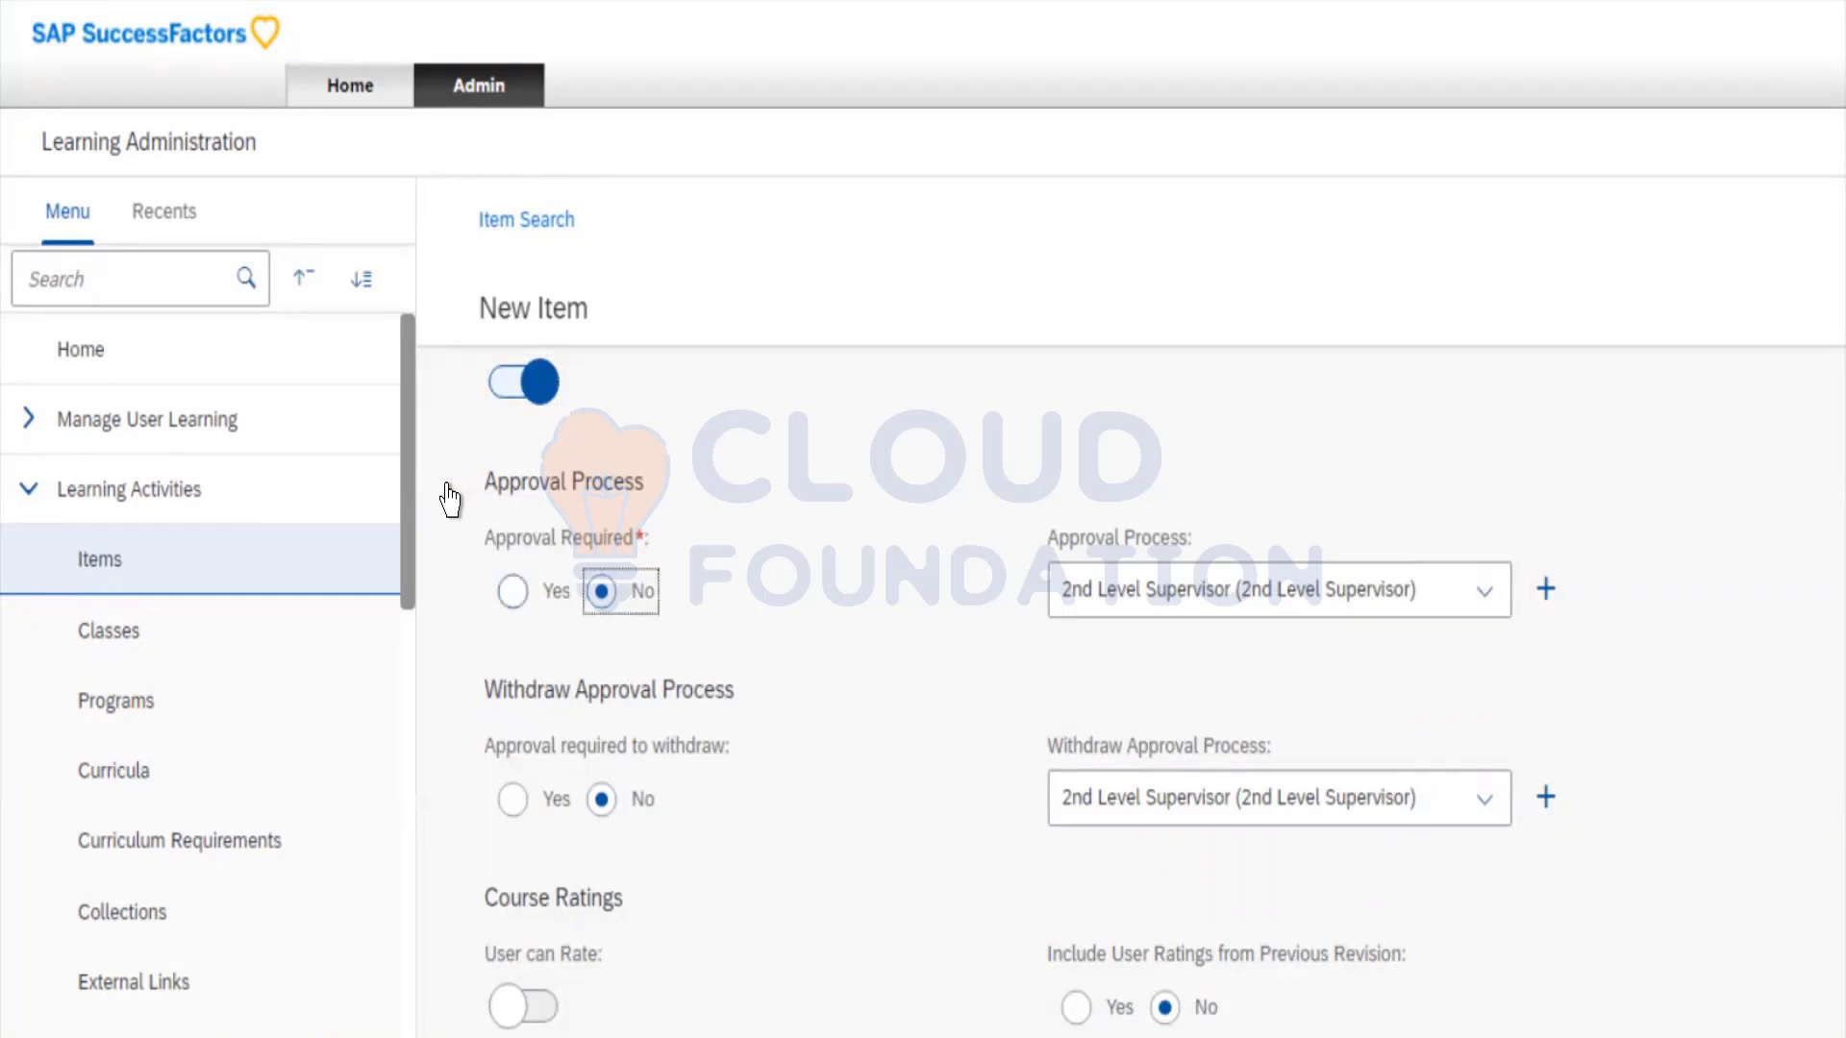
key(Left)
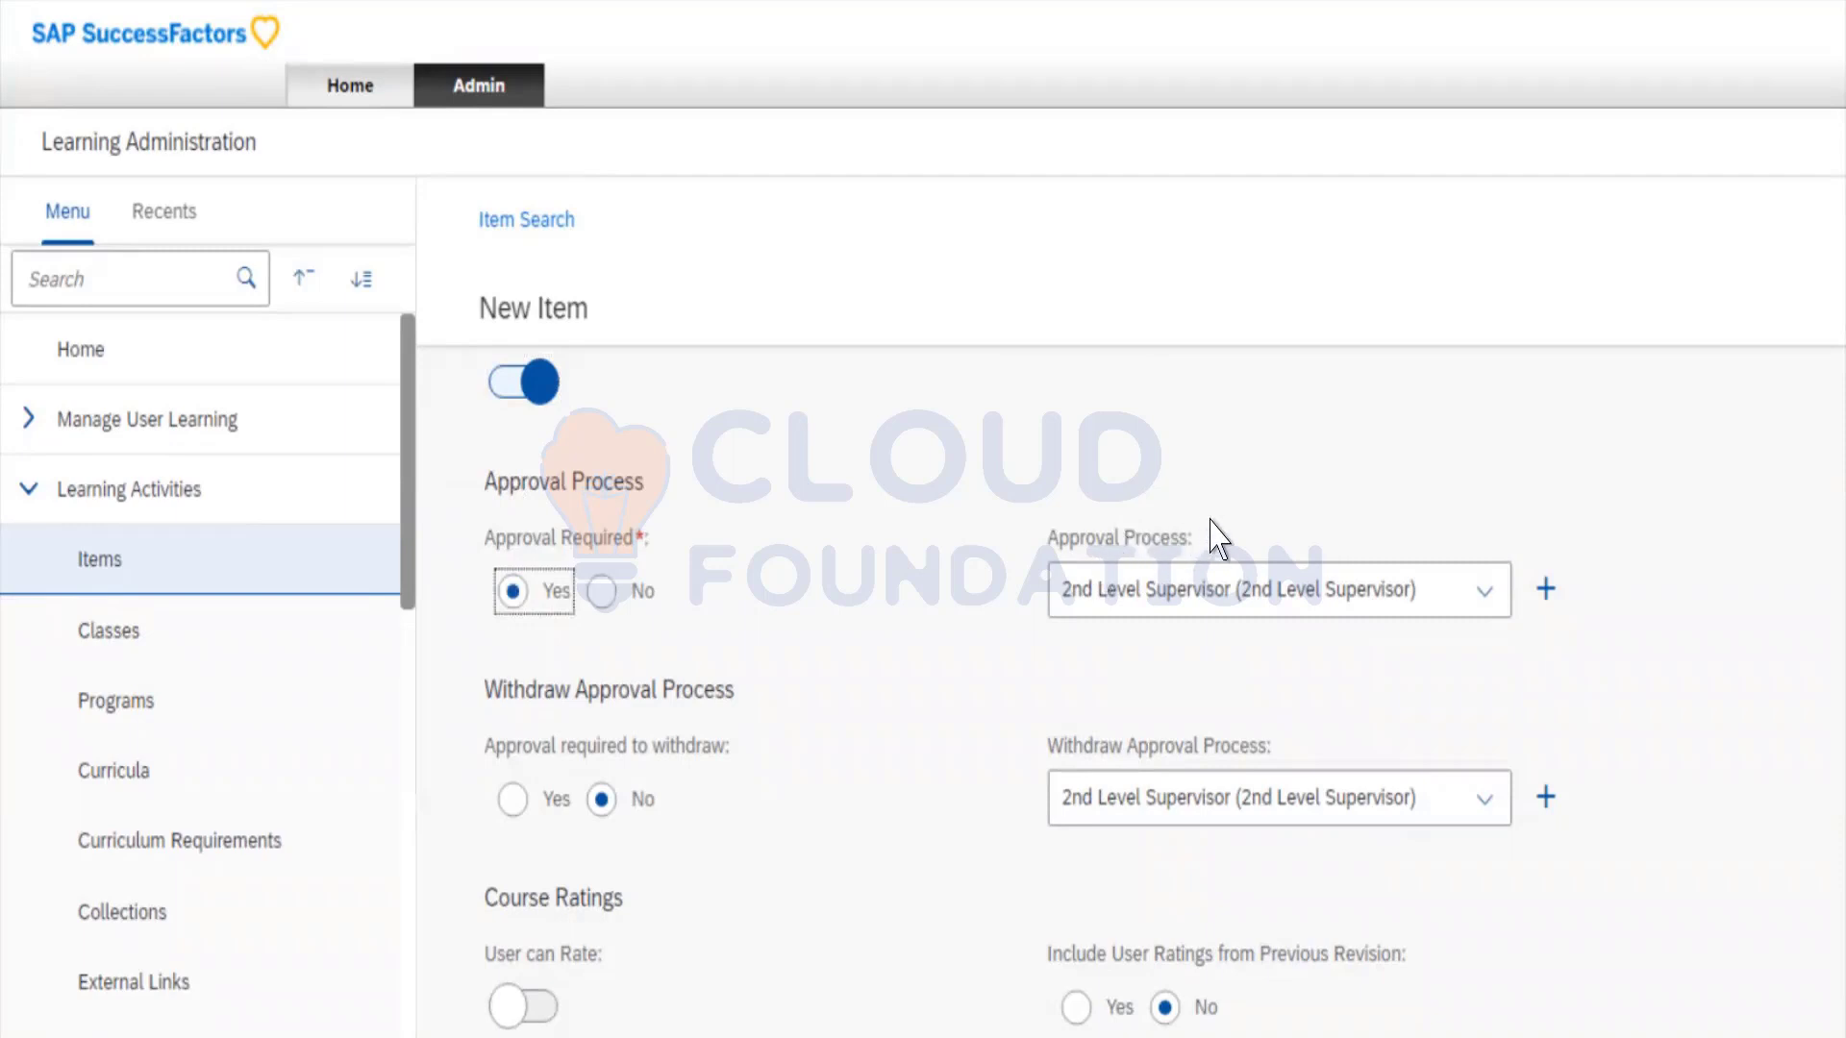
Review the approval processes available for the item, and close the list without changing the selection.
click(1109, 537)
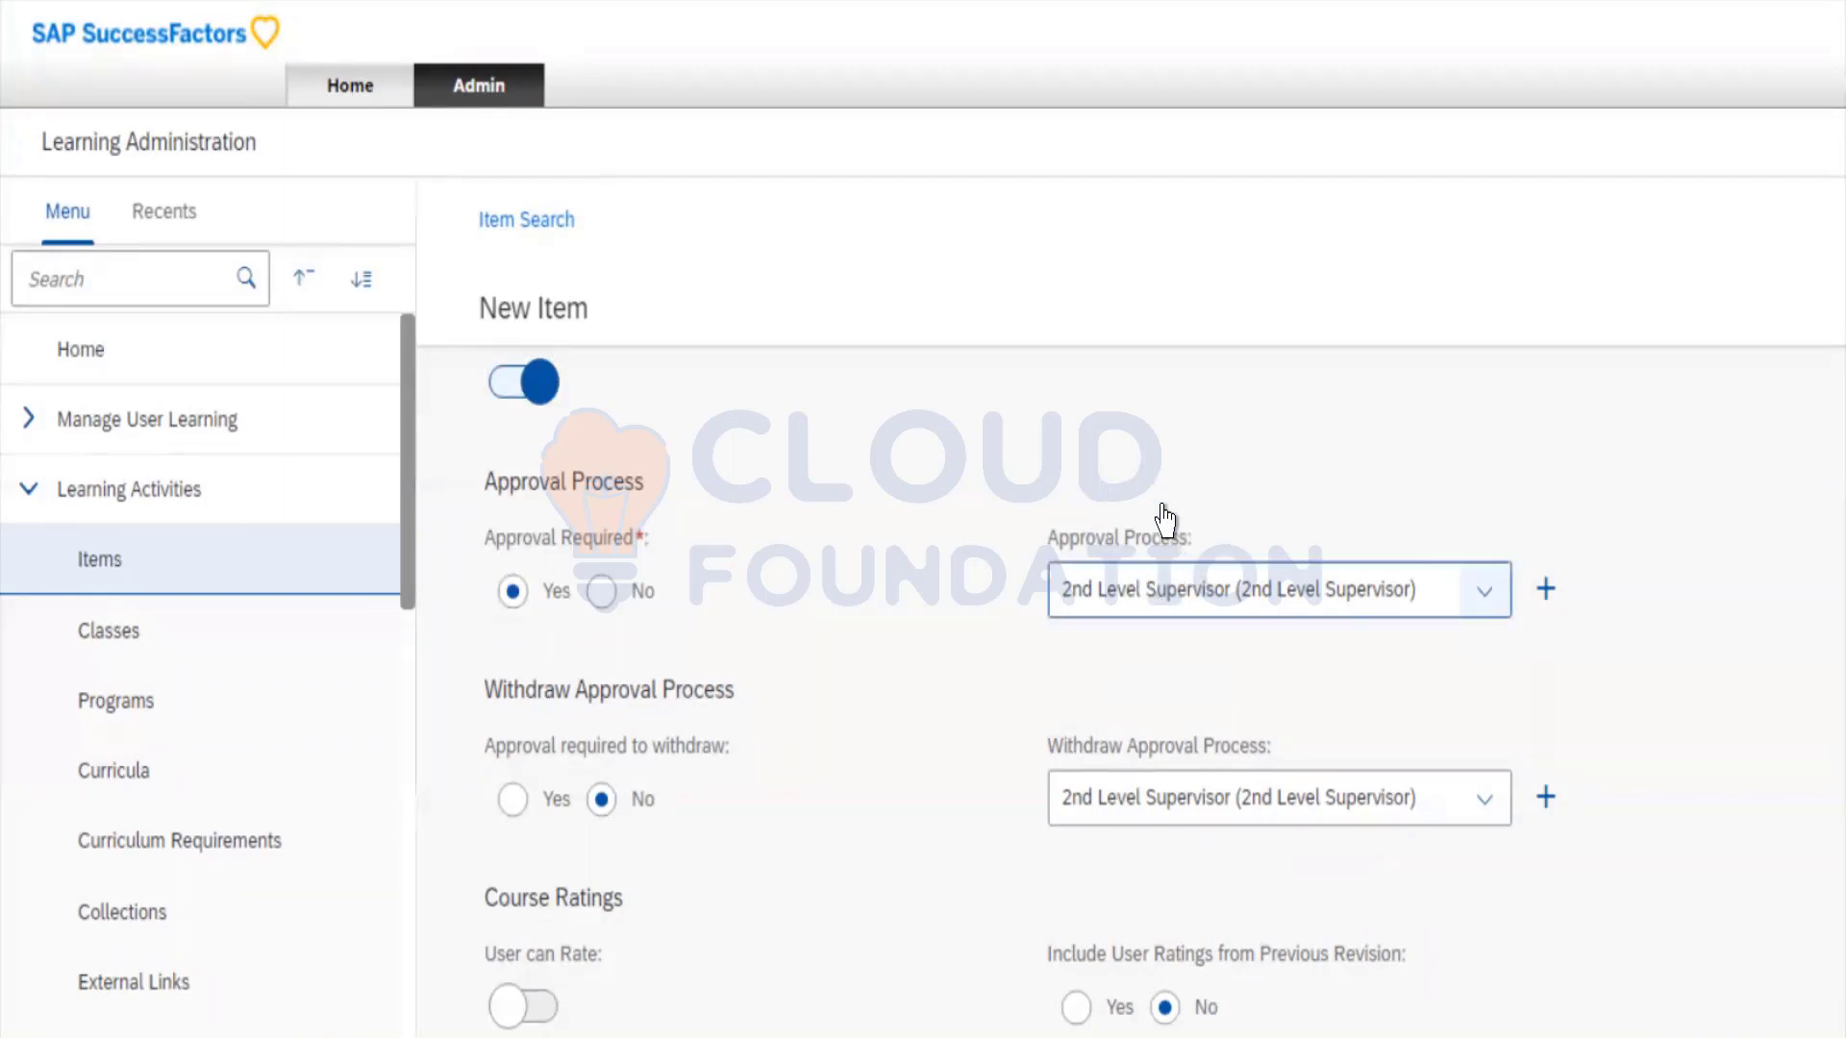
click(1134, 588)
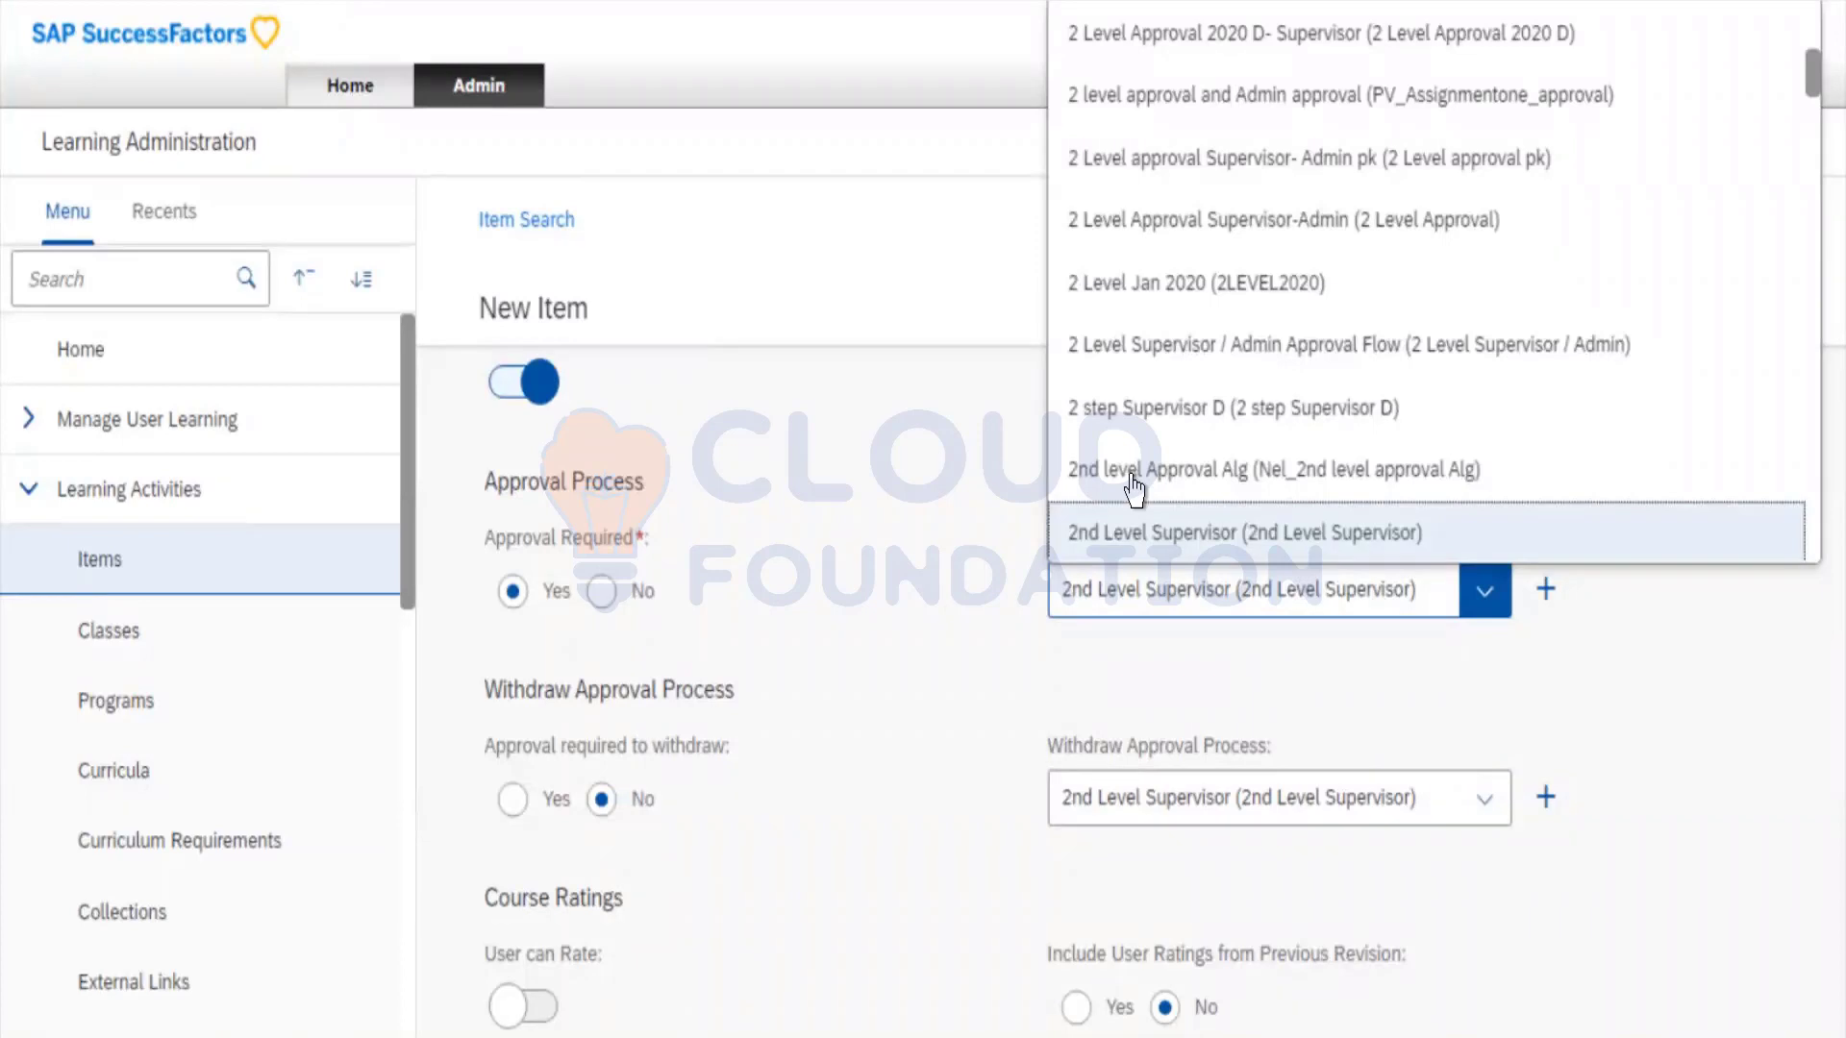
click(541, 696)
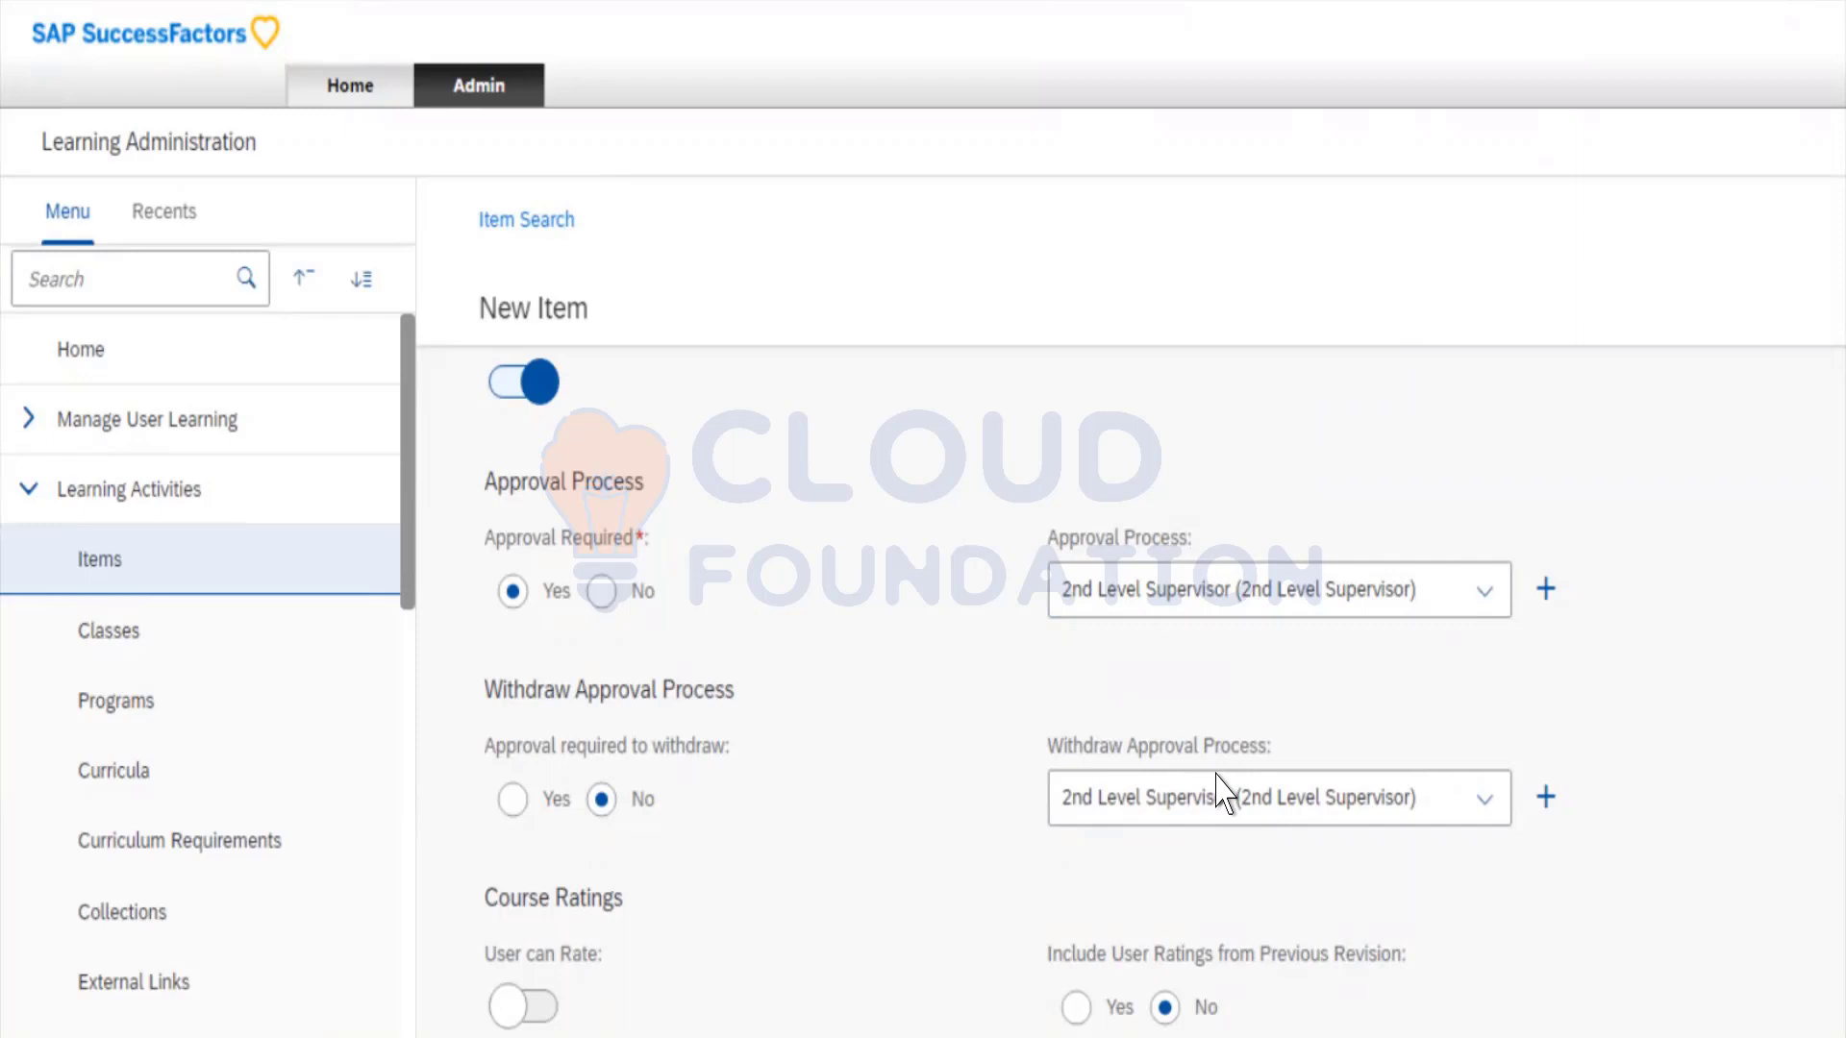
scroll(1219, 794, down, 2)
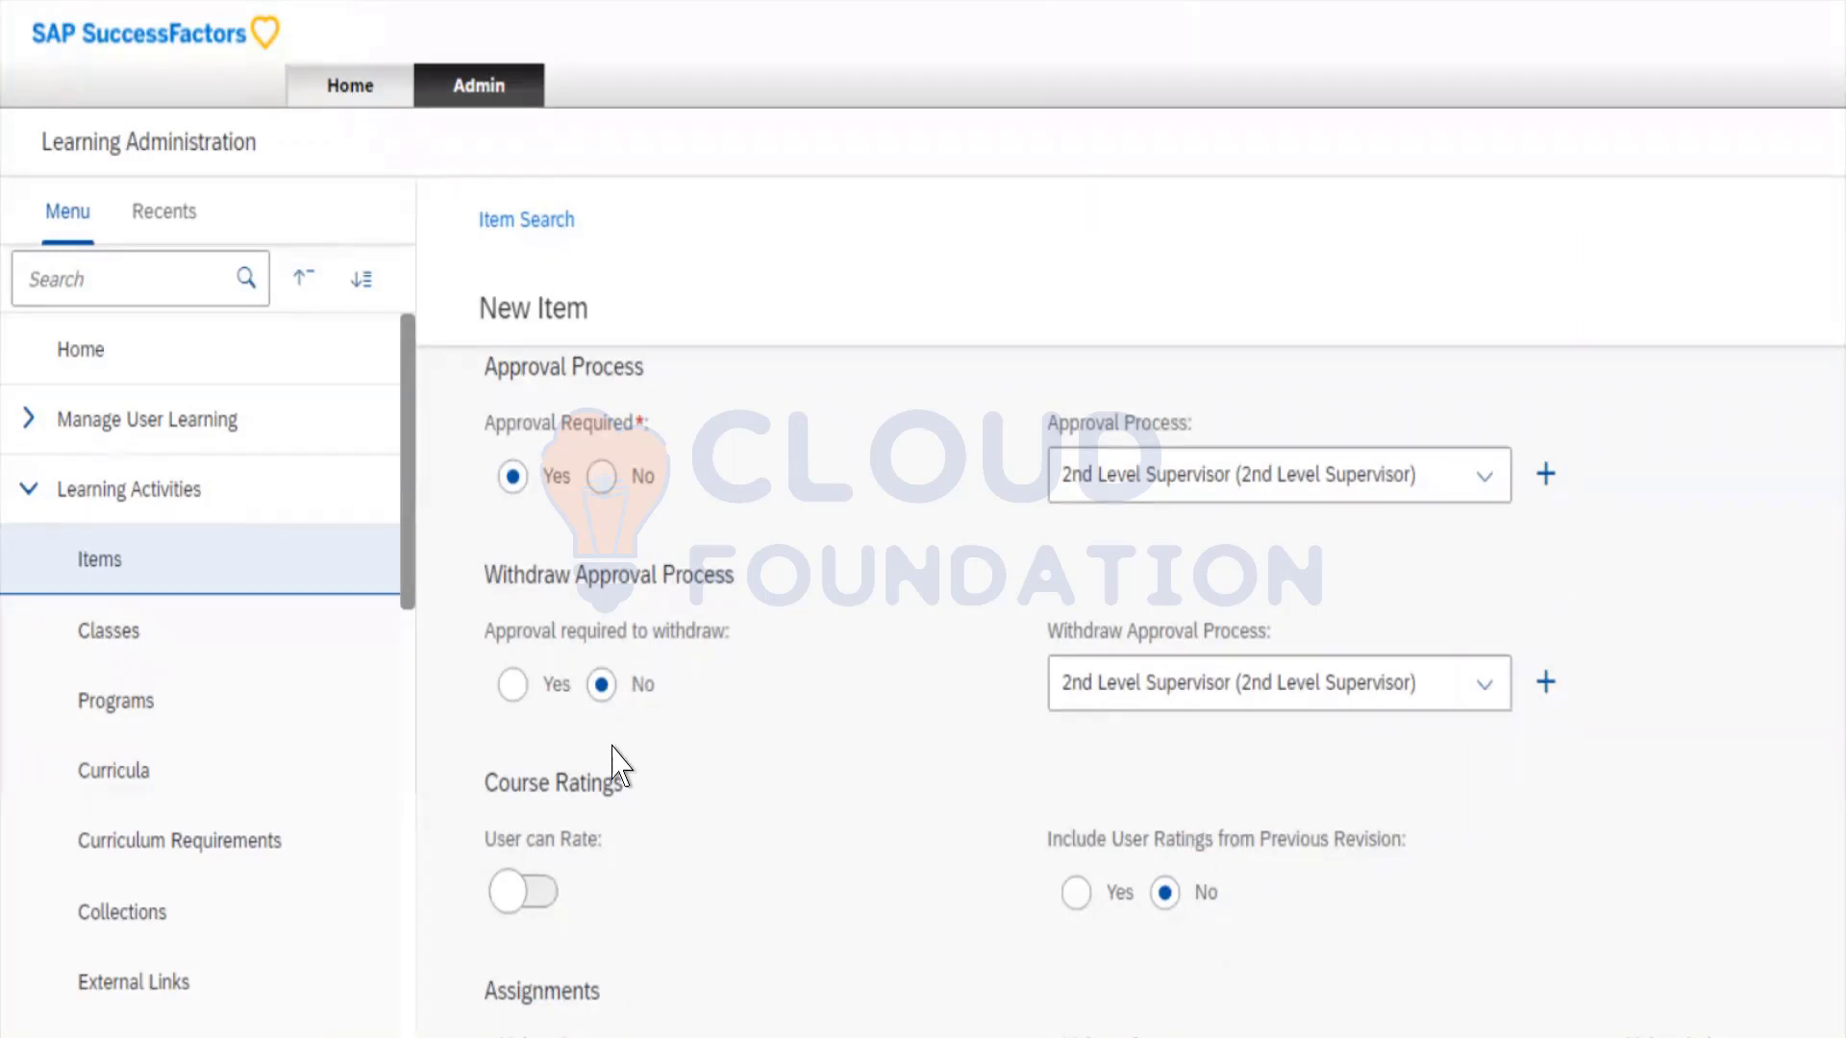
scroll(627, 763, up, 10)
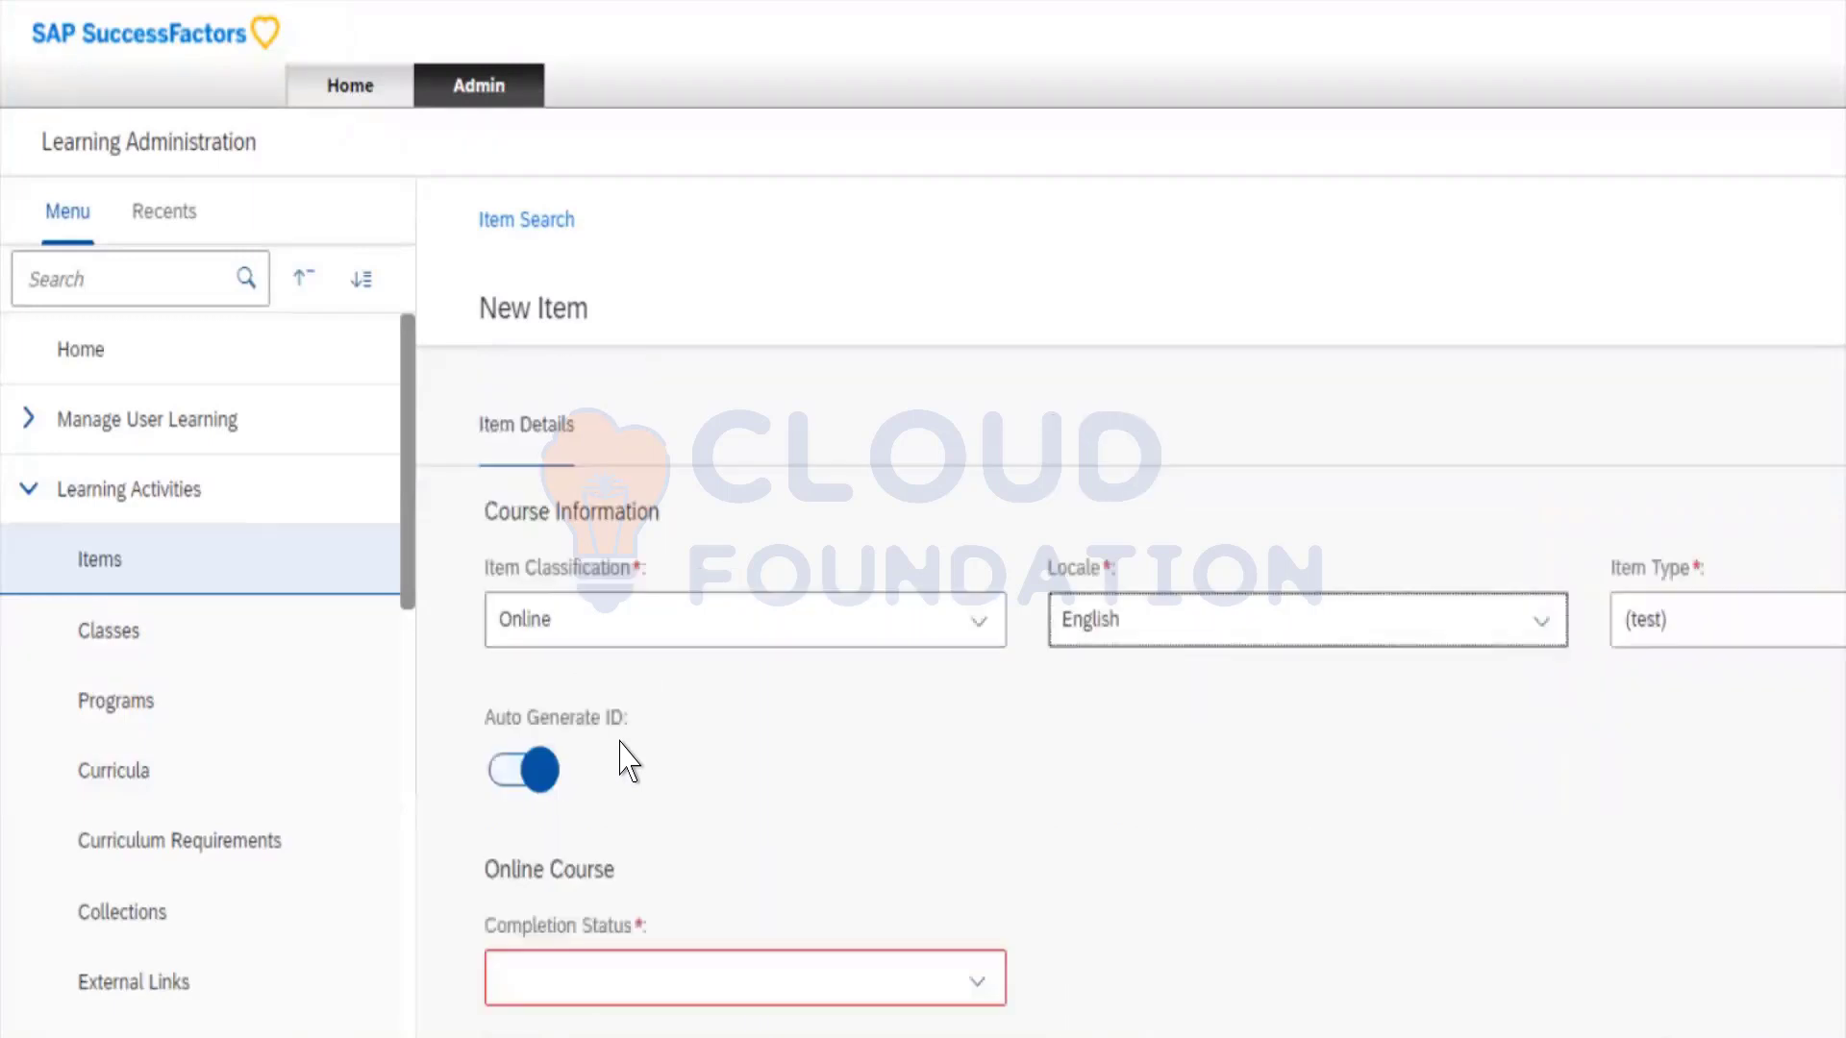
key(shift+Tab)
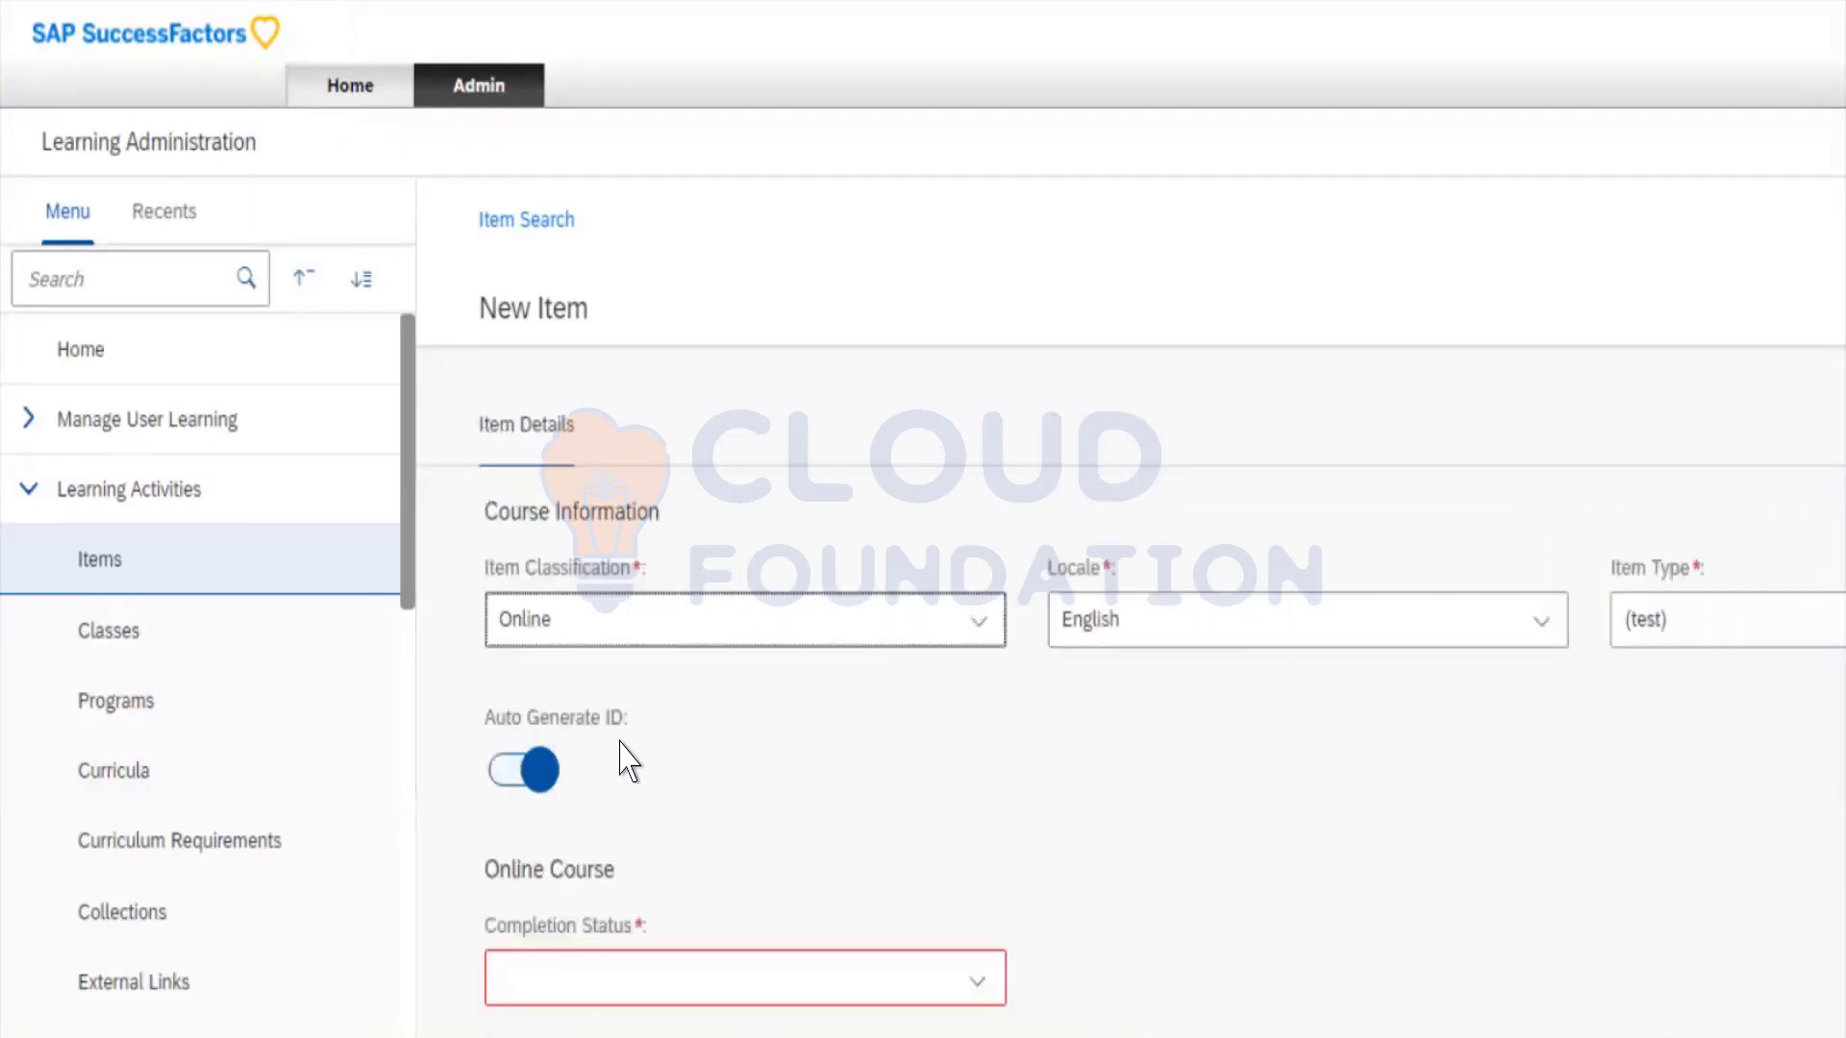
key(shift+Tab)
key(shift+Tab)
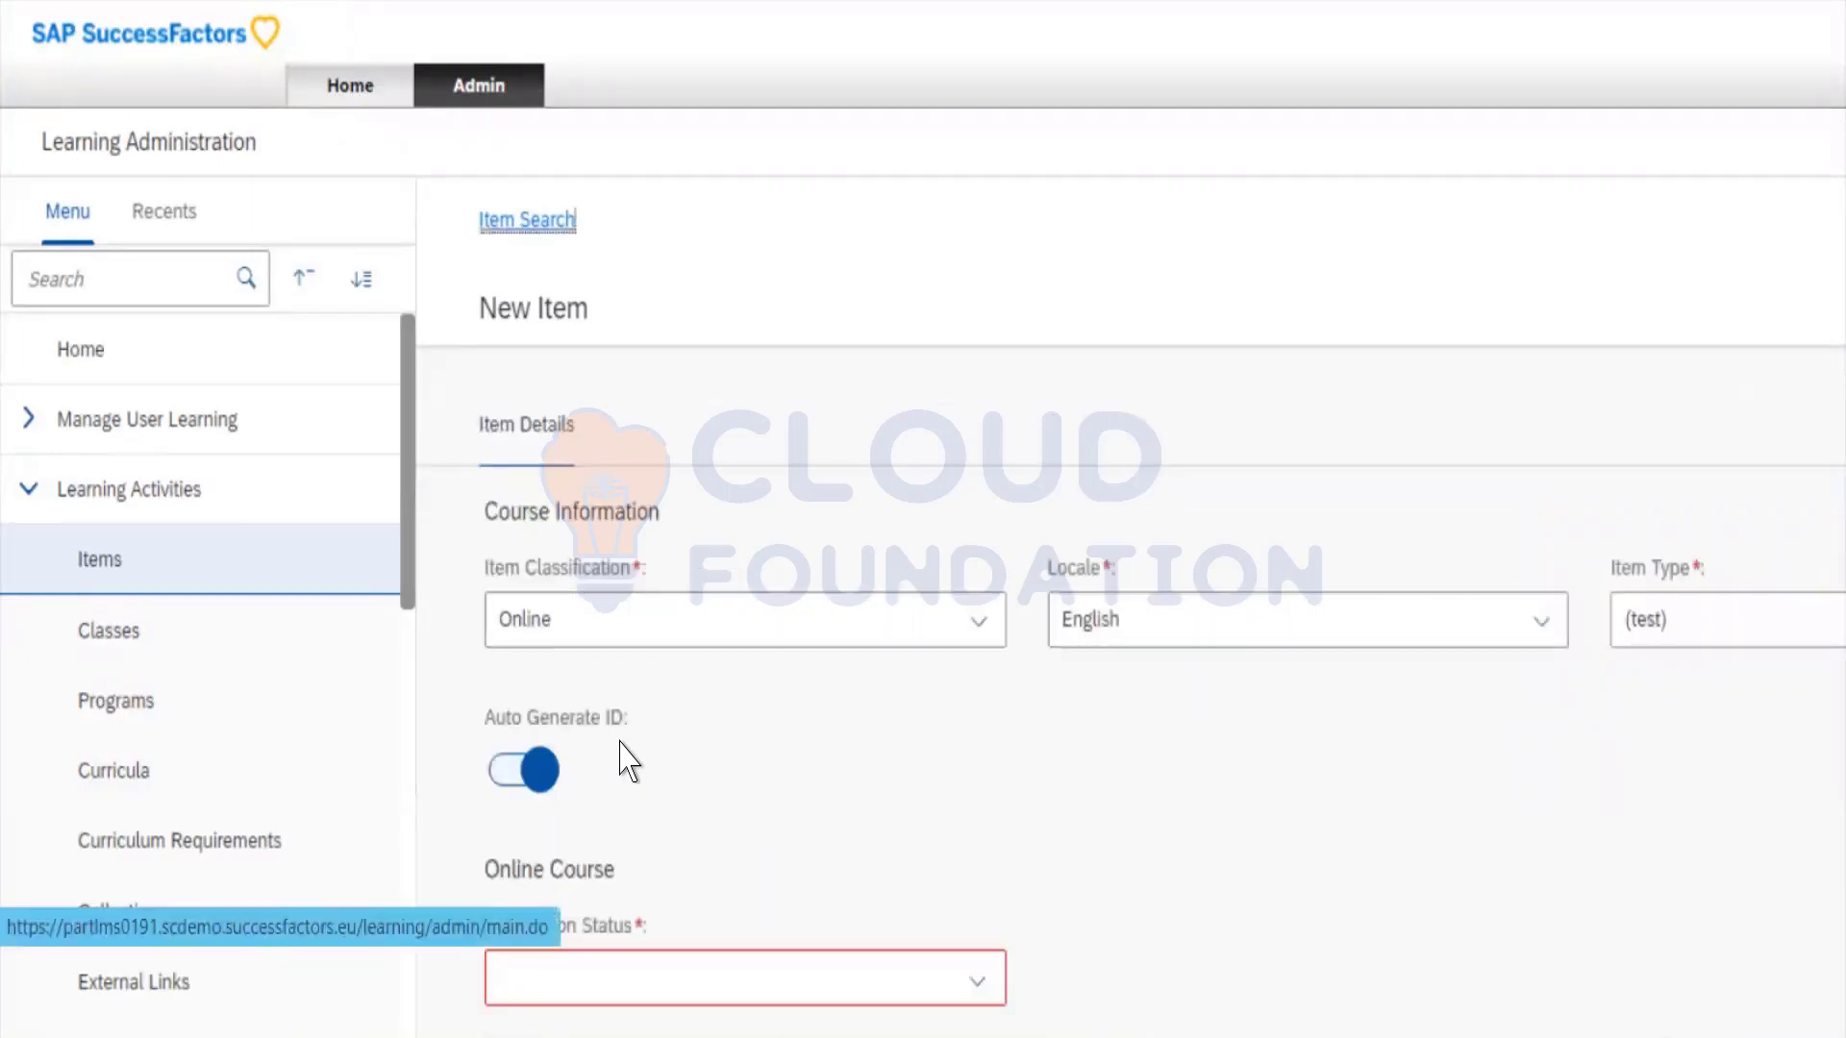
scroll(627, 763, down, 10)
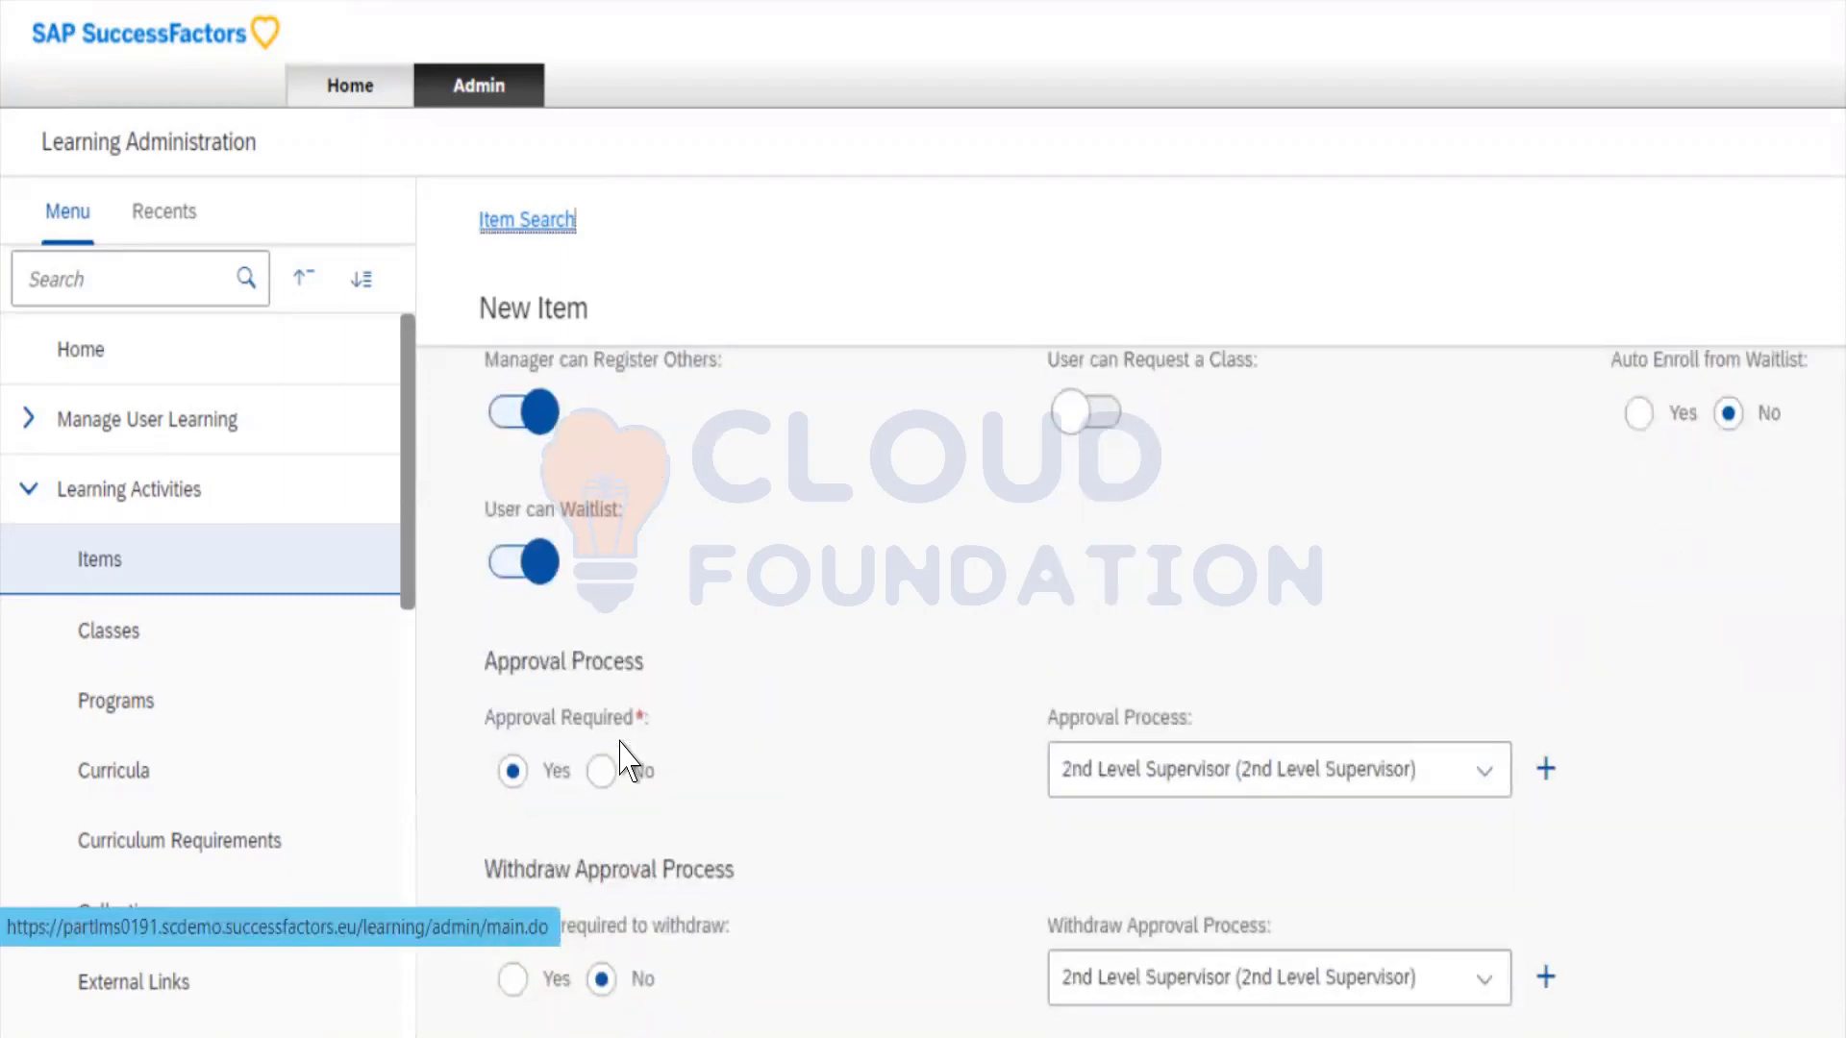
scroll(623, 758, down, 2)
click(846, 529)
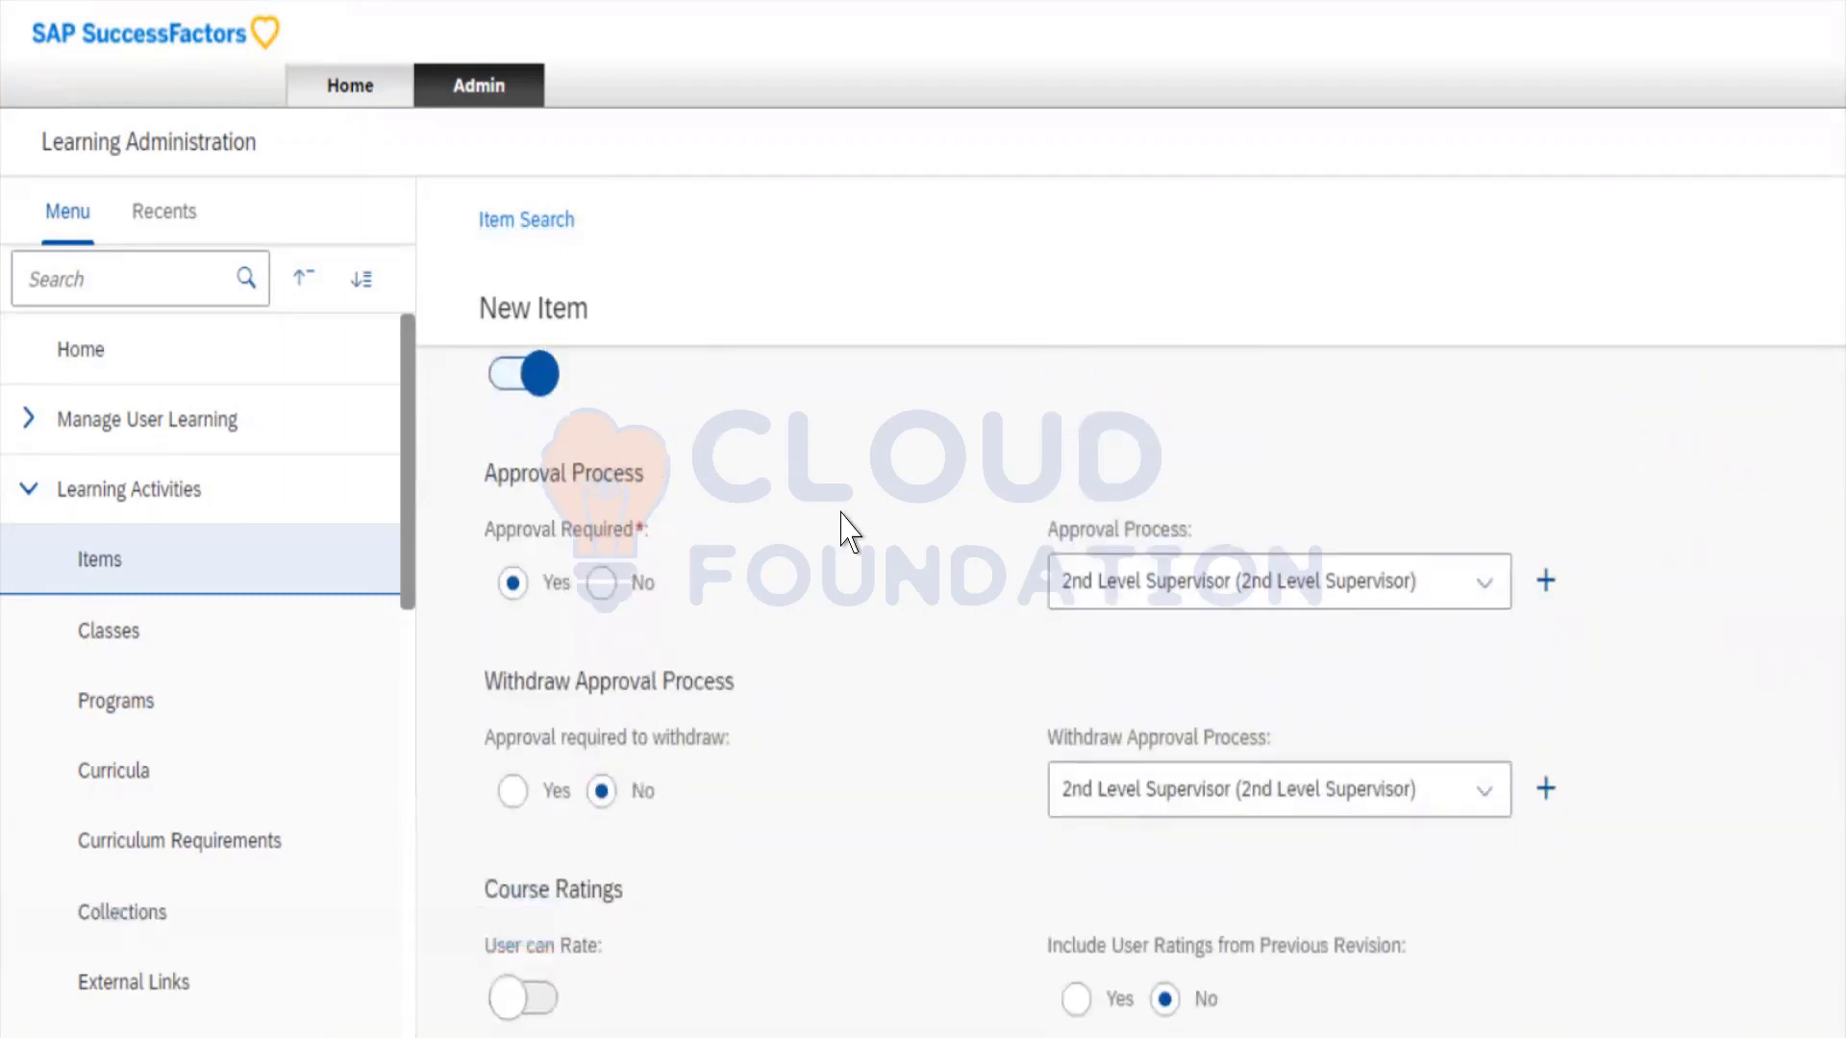
Review the available withdraw approval processes, and close the list without changing the selection.
scroll(844, 528, down, 1)
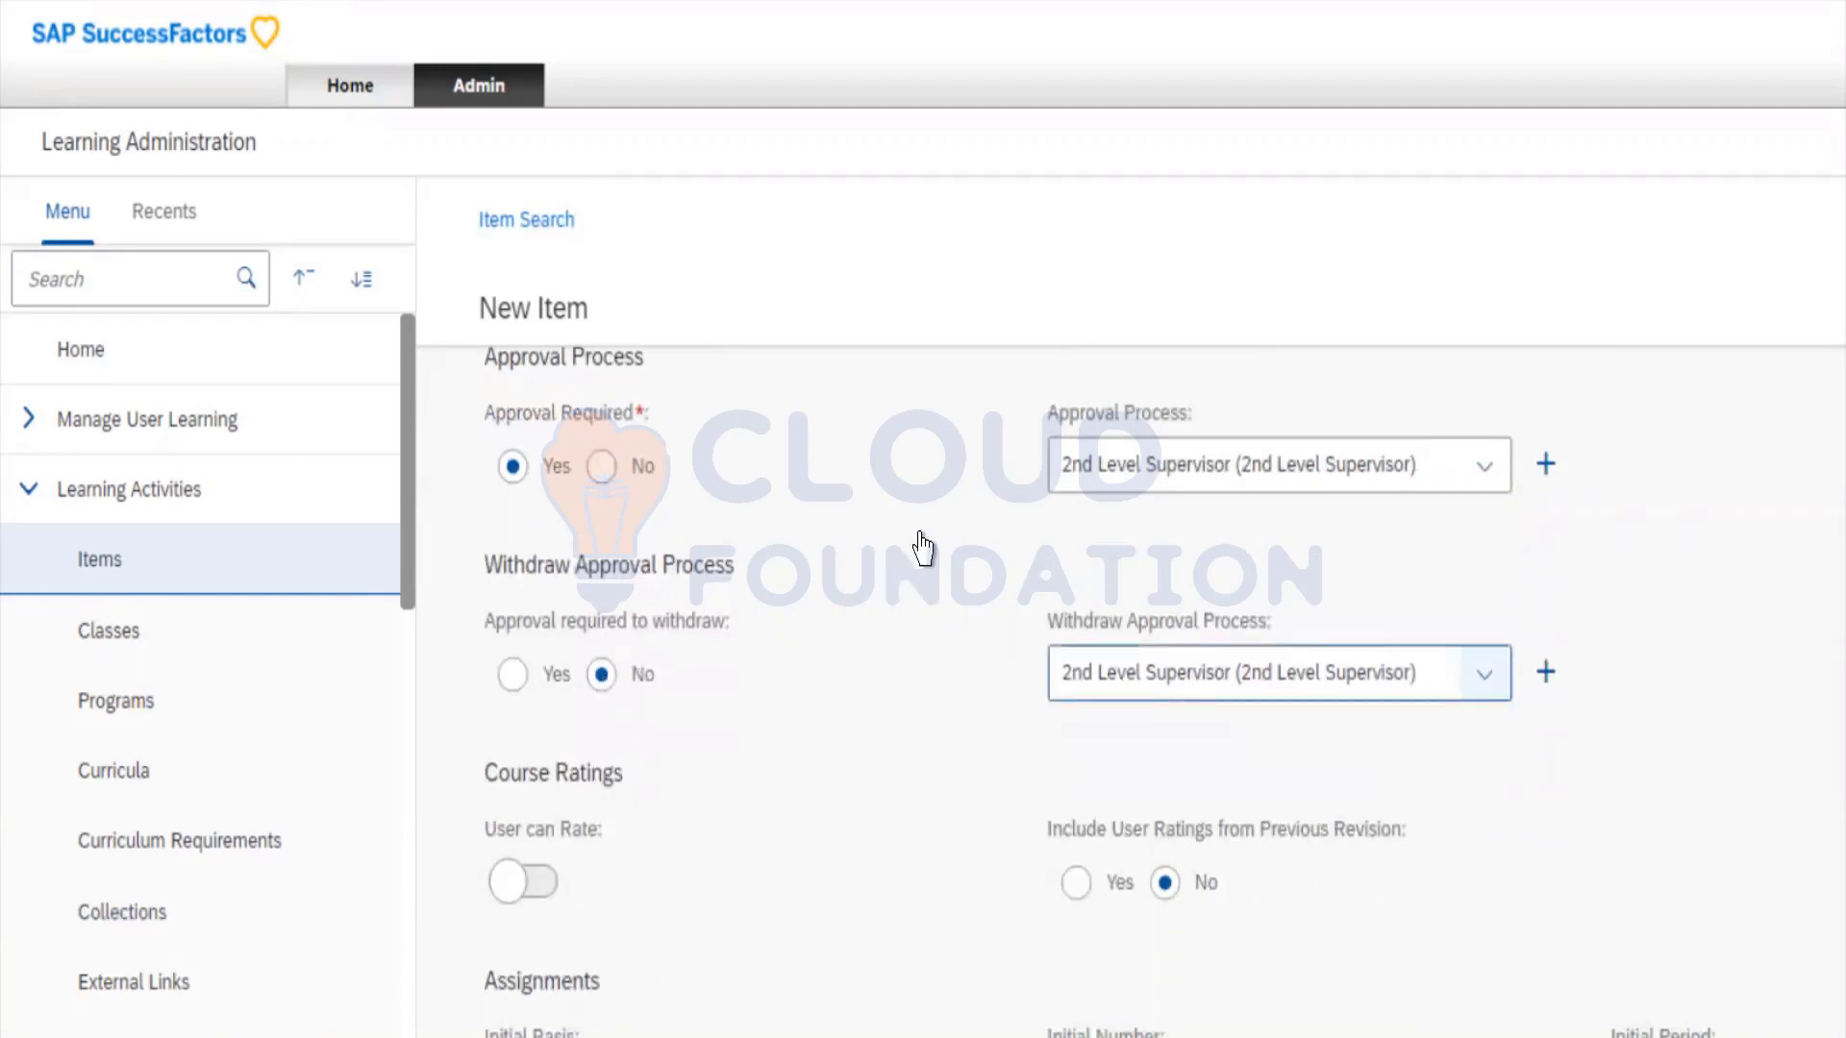
click(1484, 674)
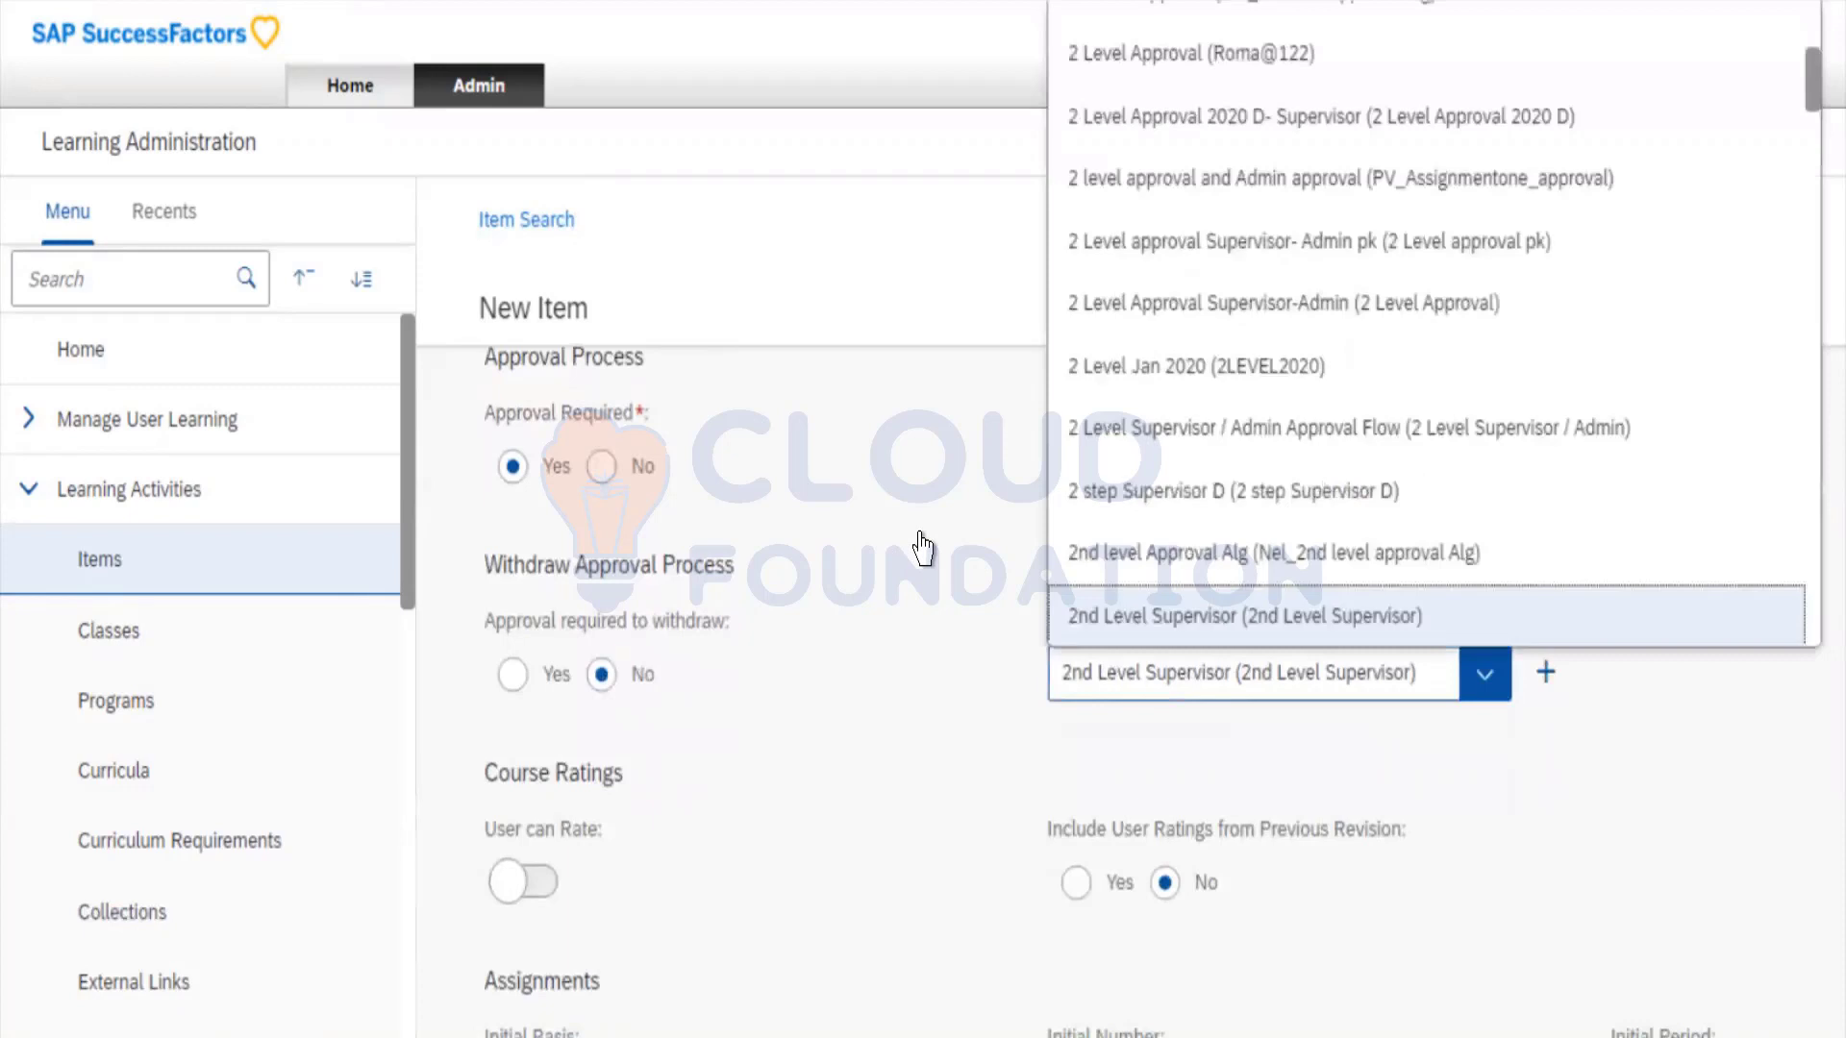
click(923, 549)
key(Tab)
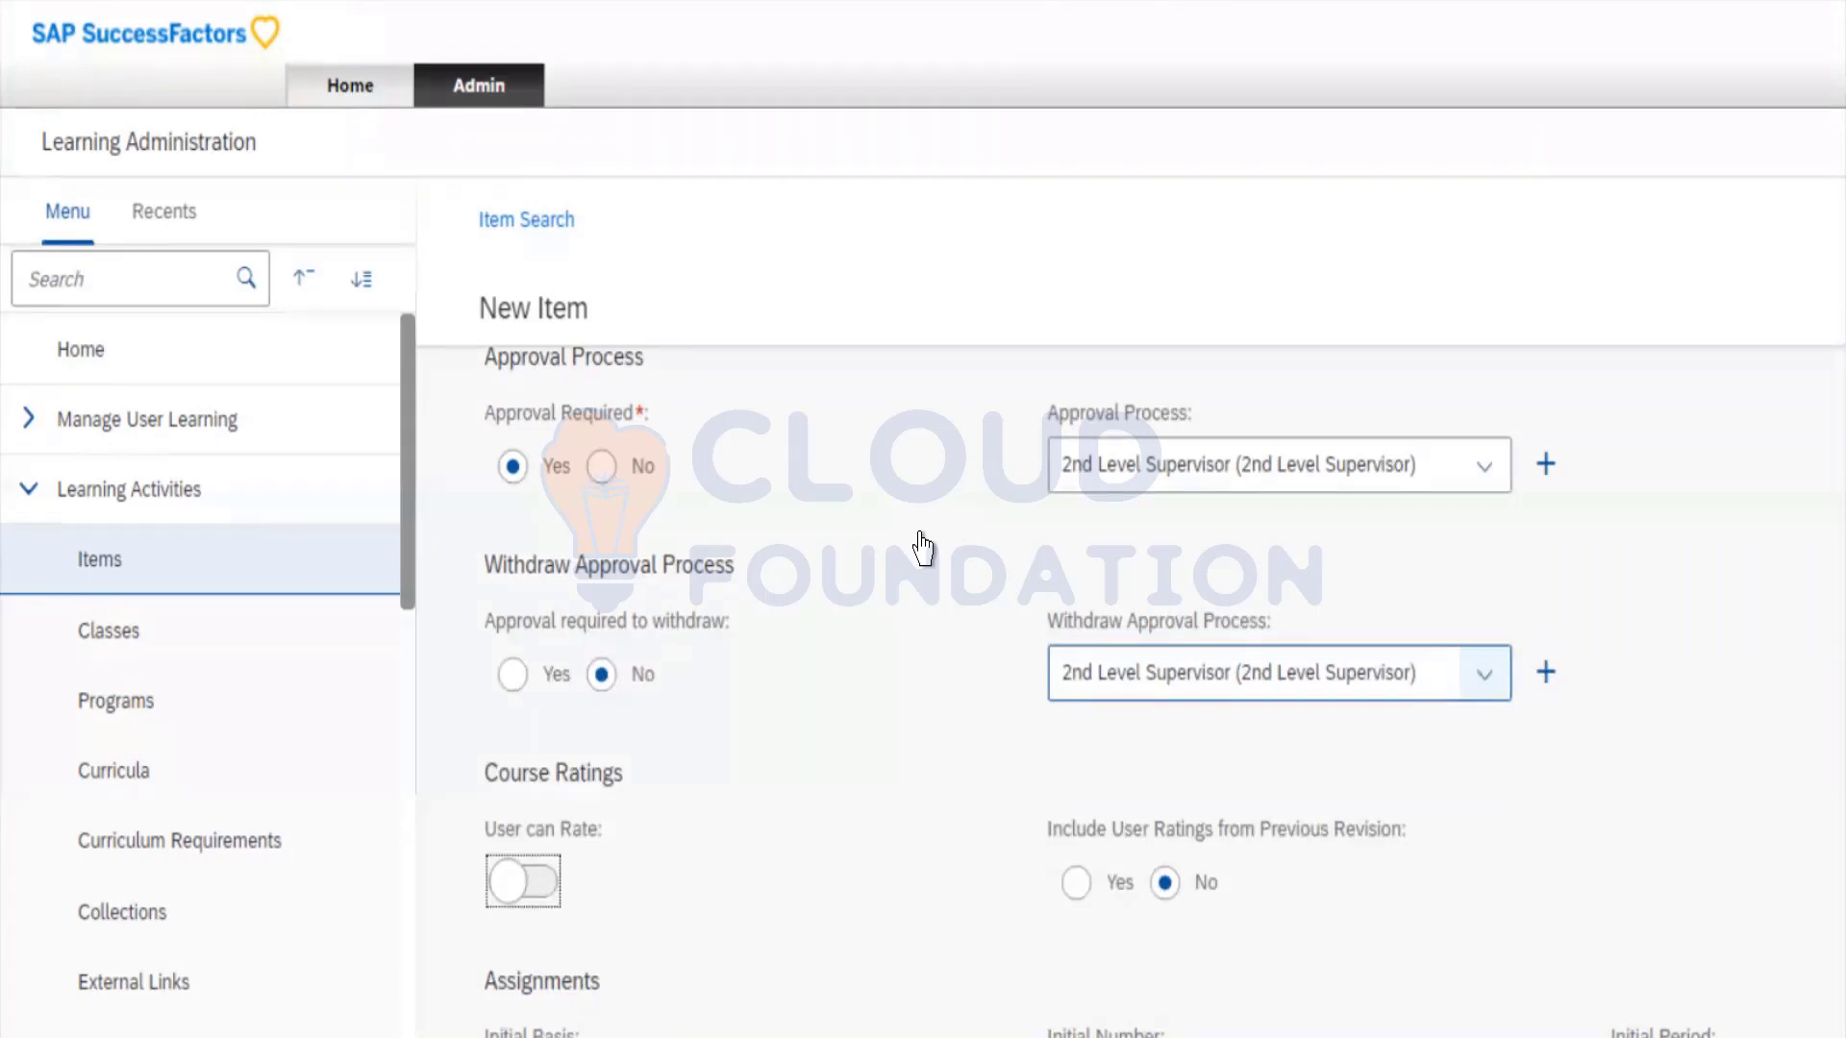
Allow users to rate the item by turning on User can Rate in Course Ratings.
click(1485, 674)
key(Tab)
key(Tab)
key(space)
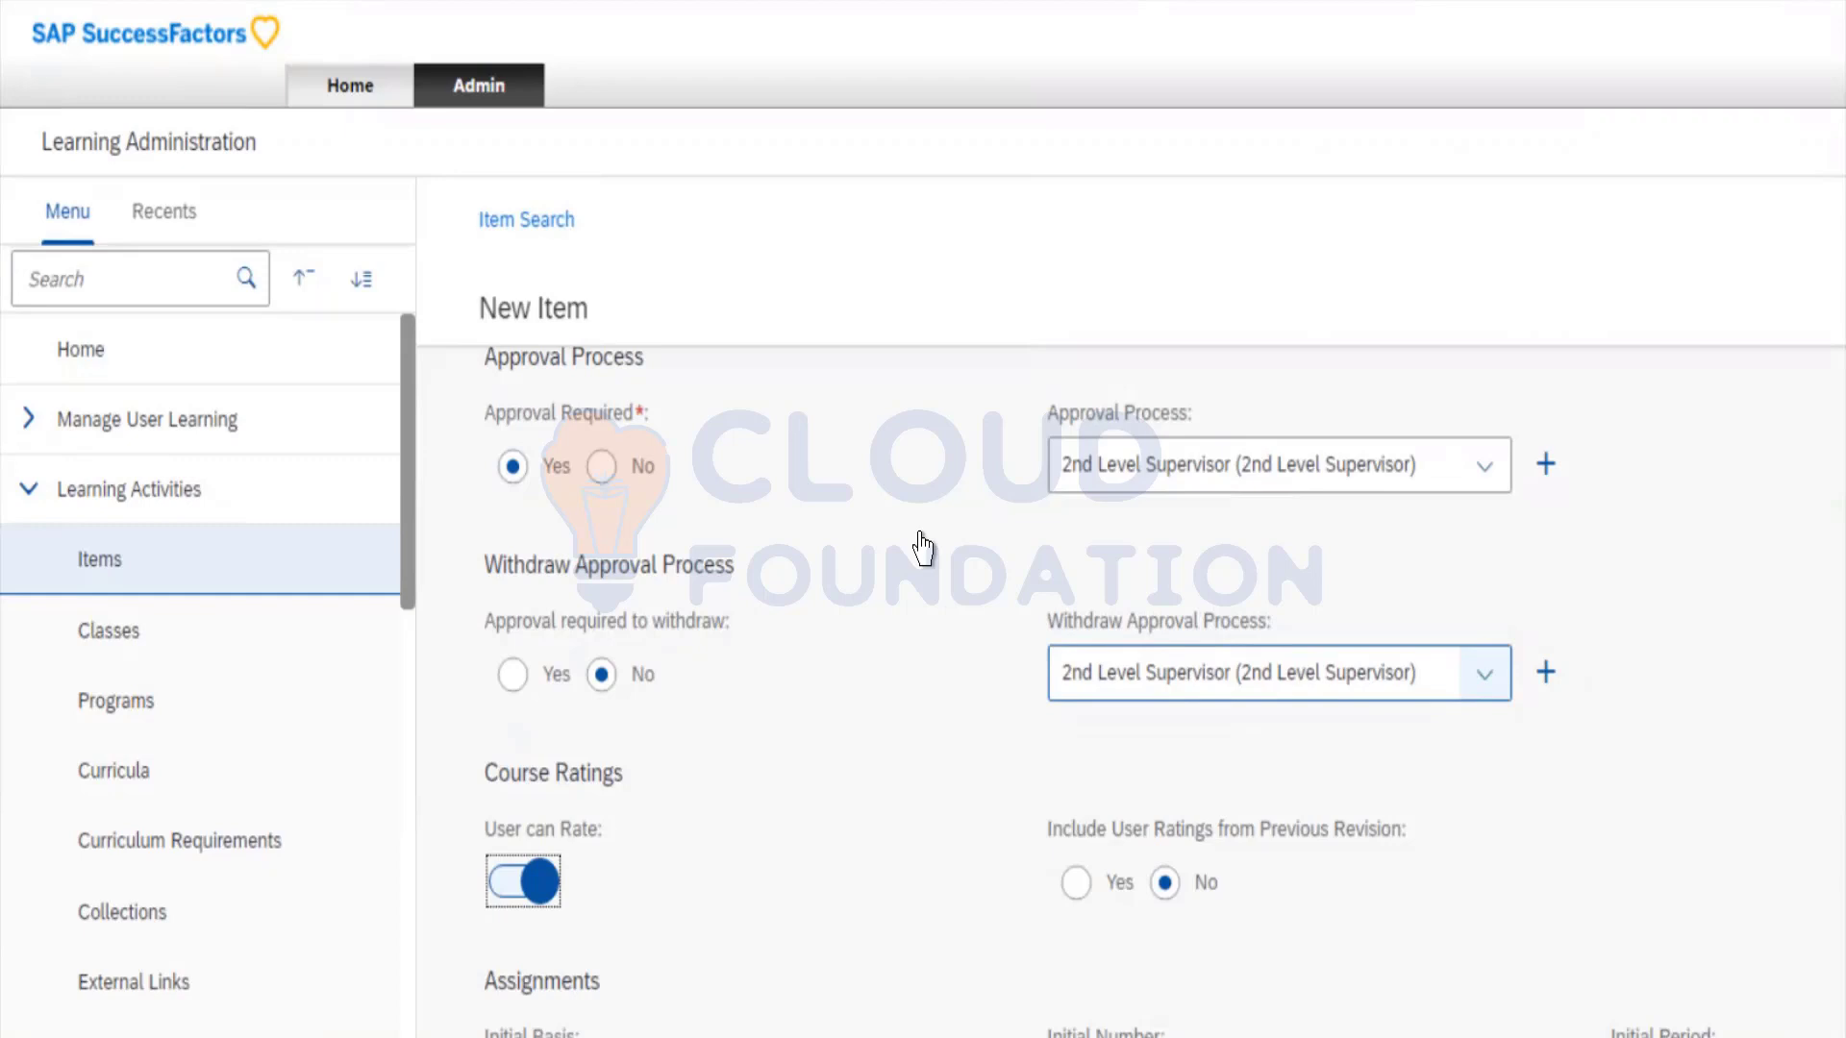
key(Tab)
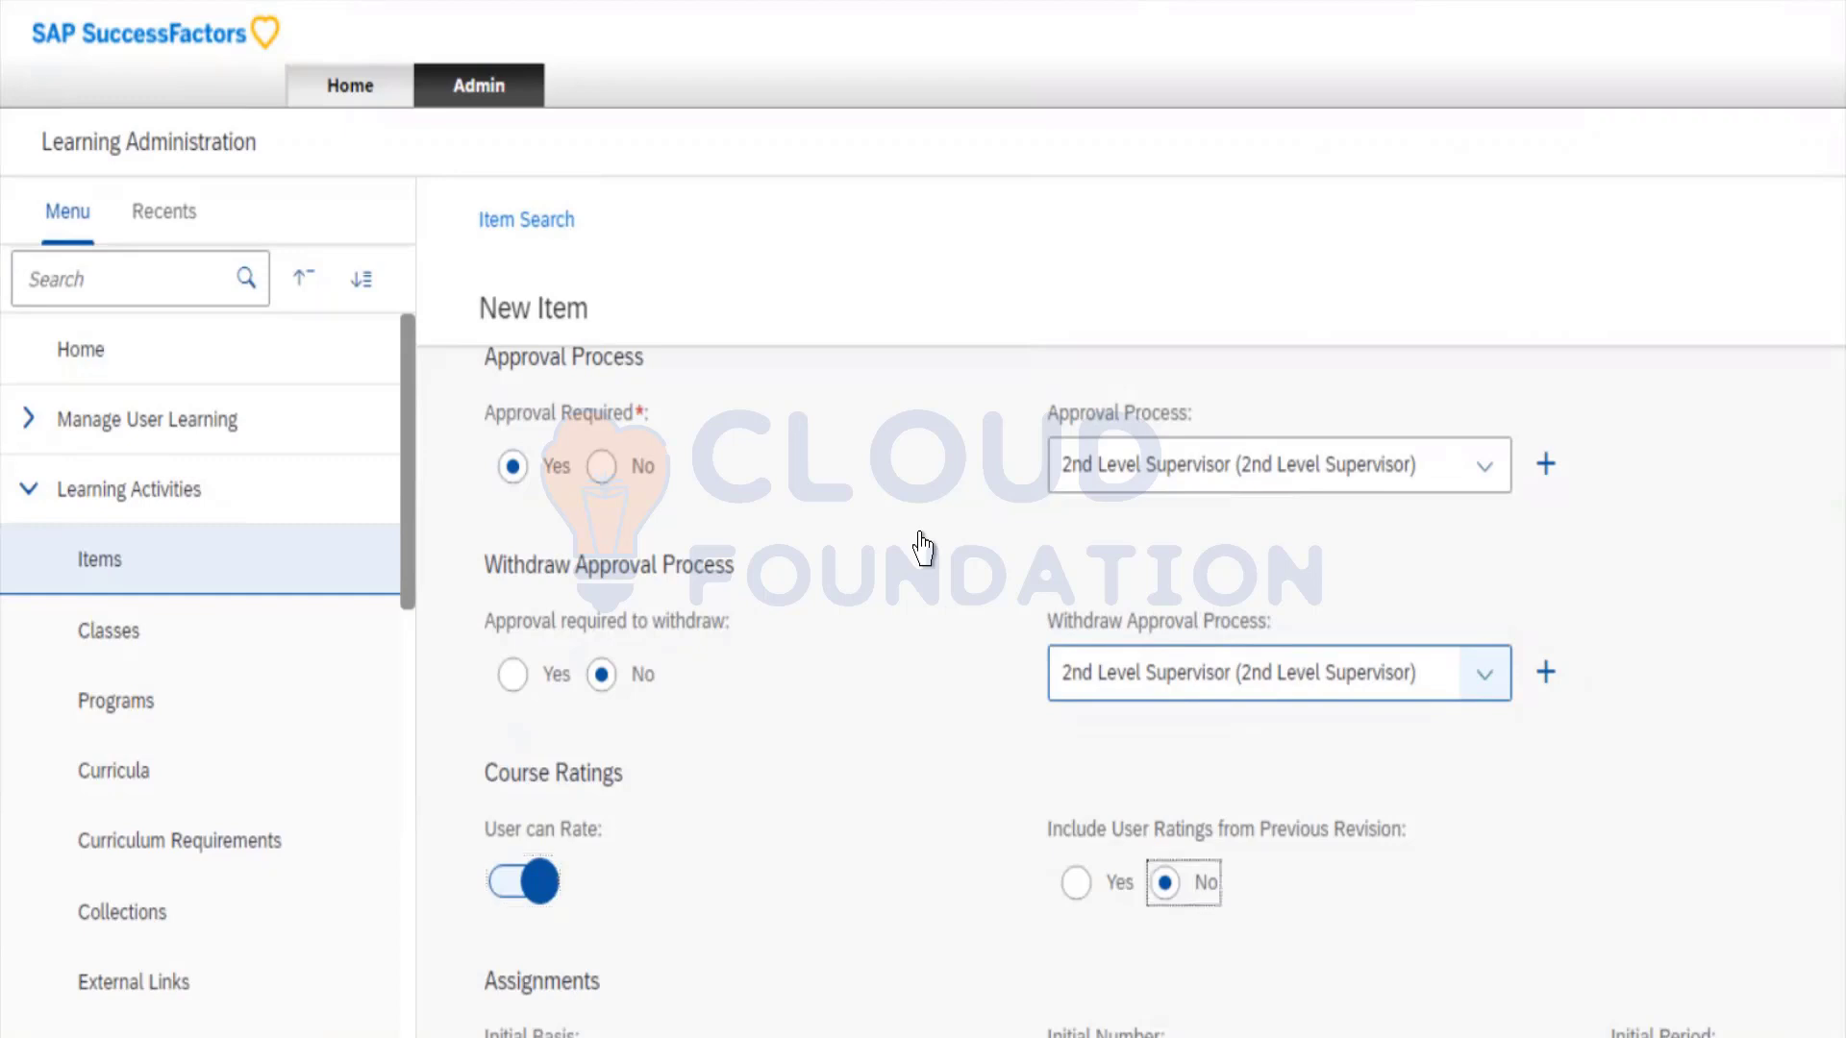
Set the assignment's Initial Basis to Event and its Initial Number to 1.
scroll(1067, 788, down, 5)
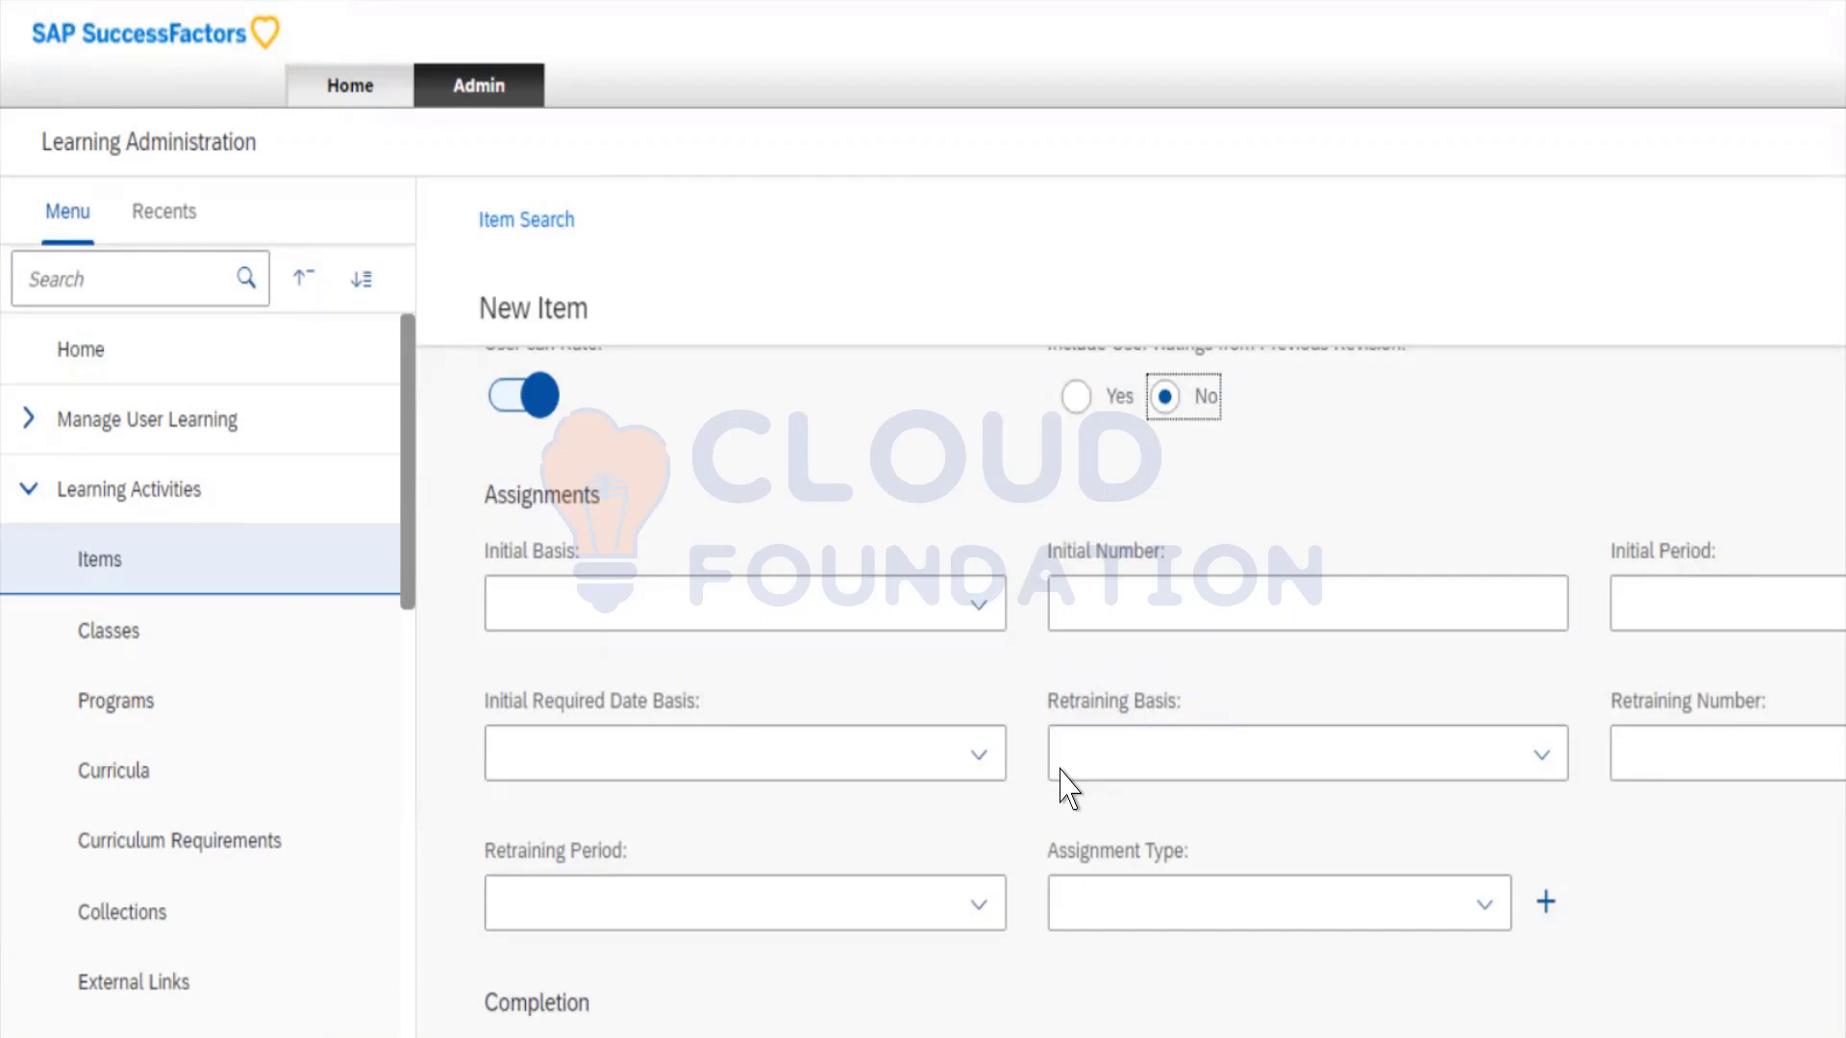
click(700, 598)
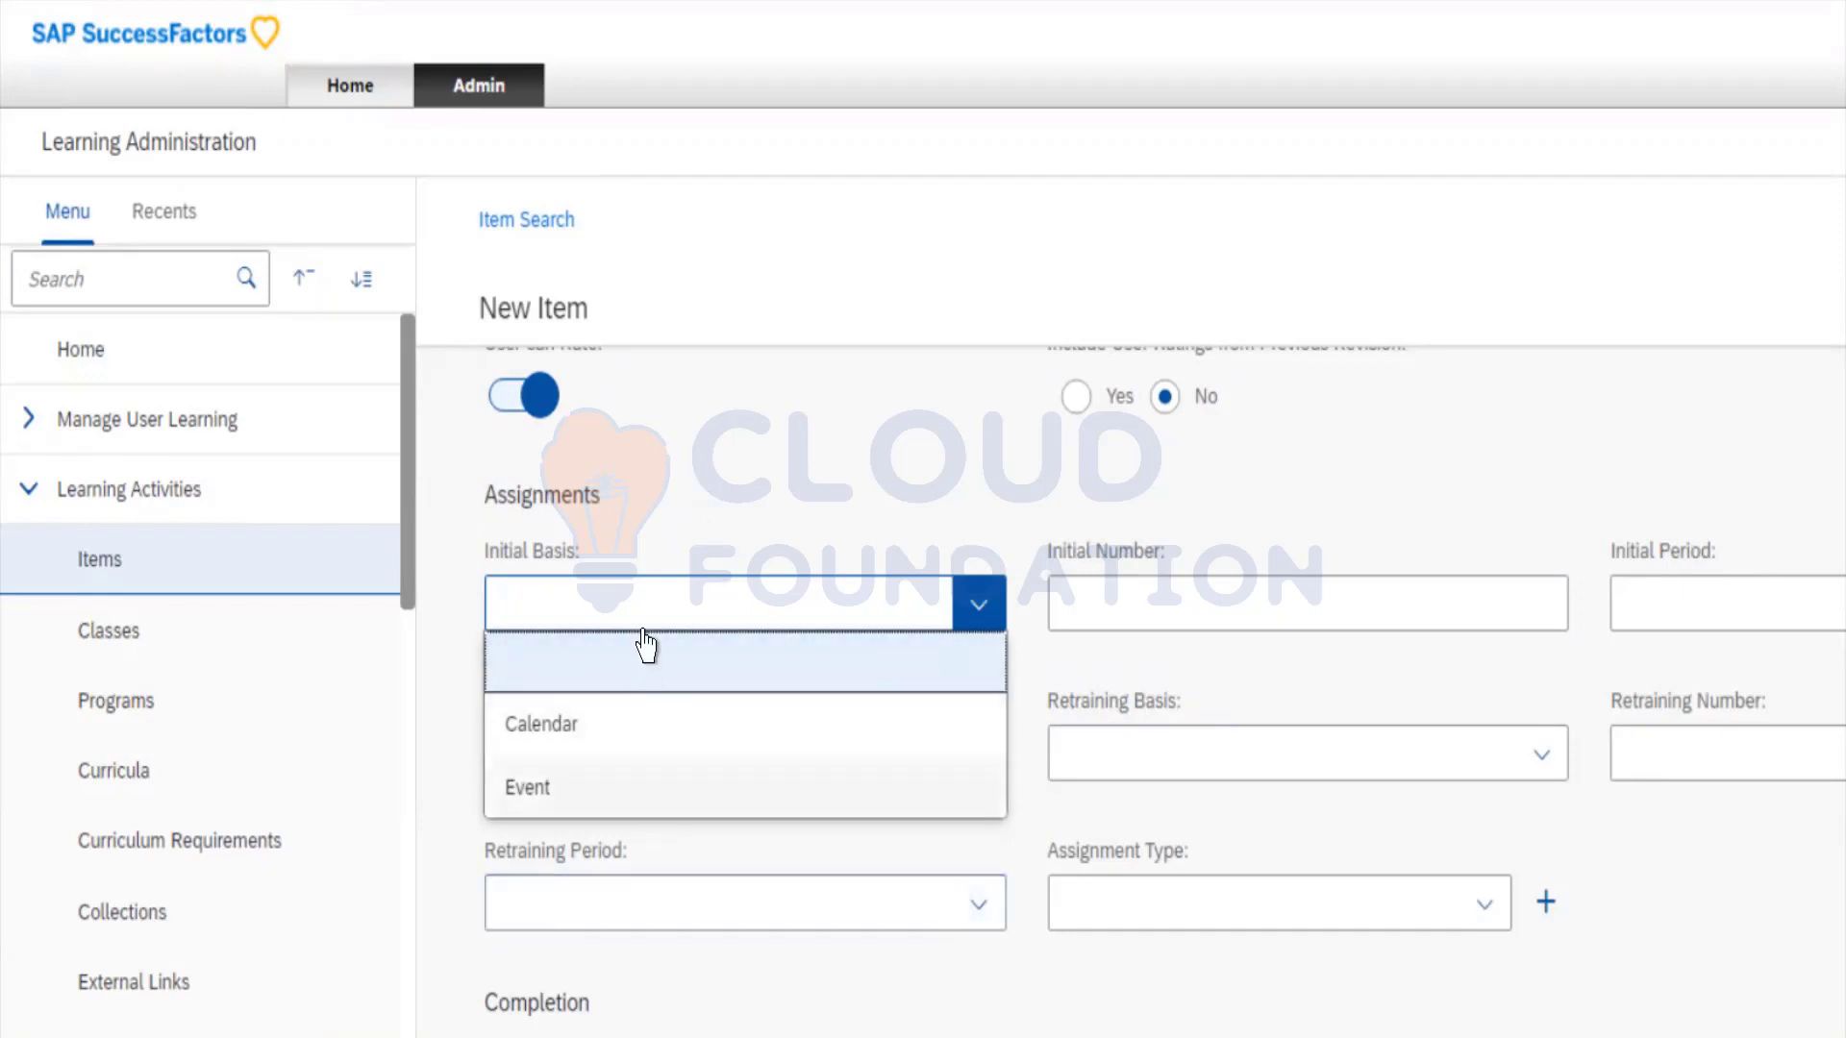
key(Down)
key(Down)
key(Return)
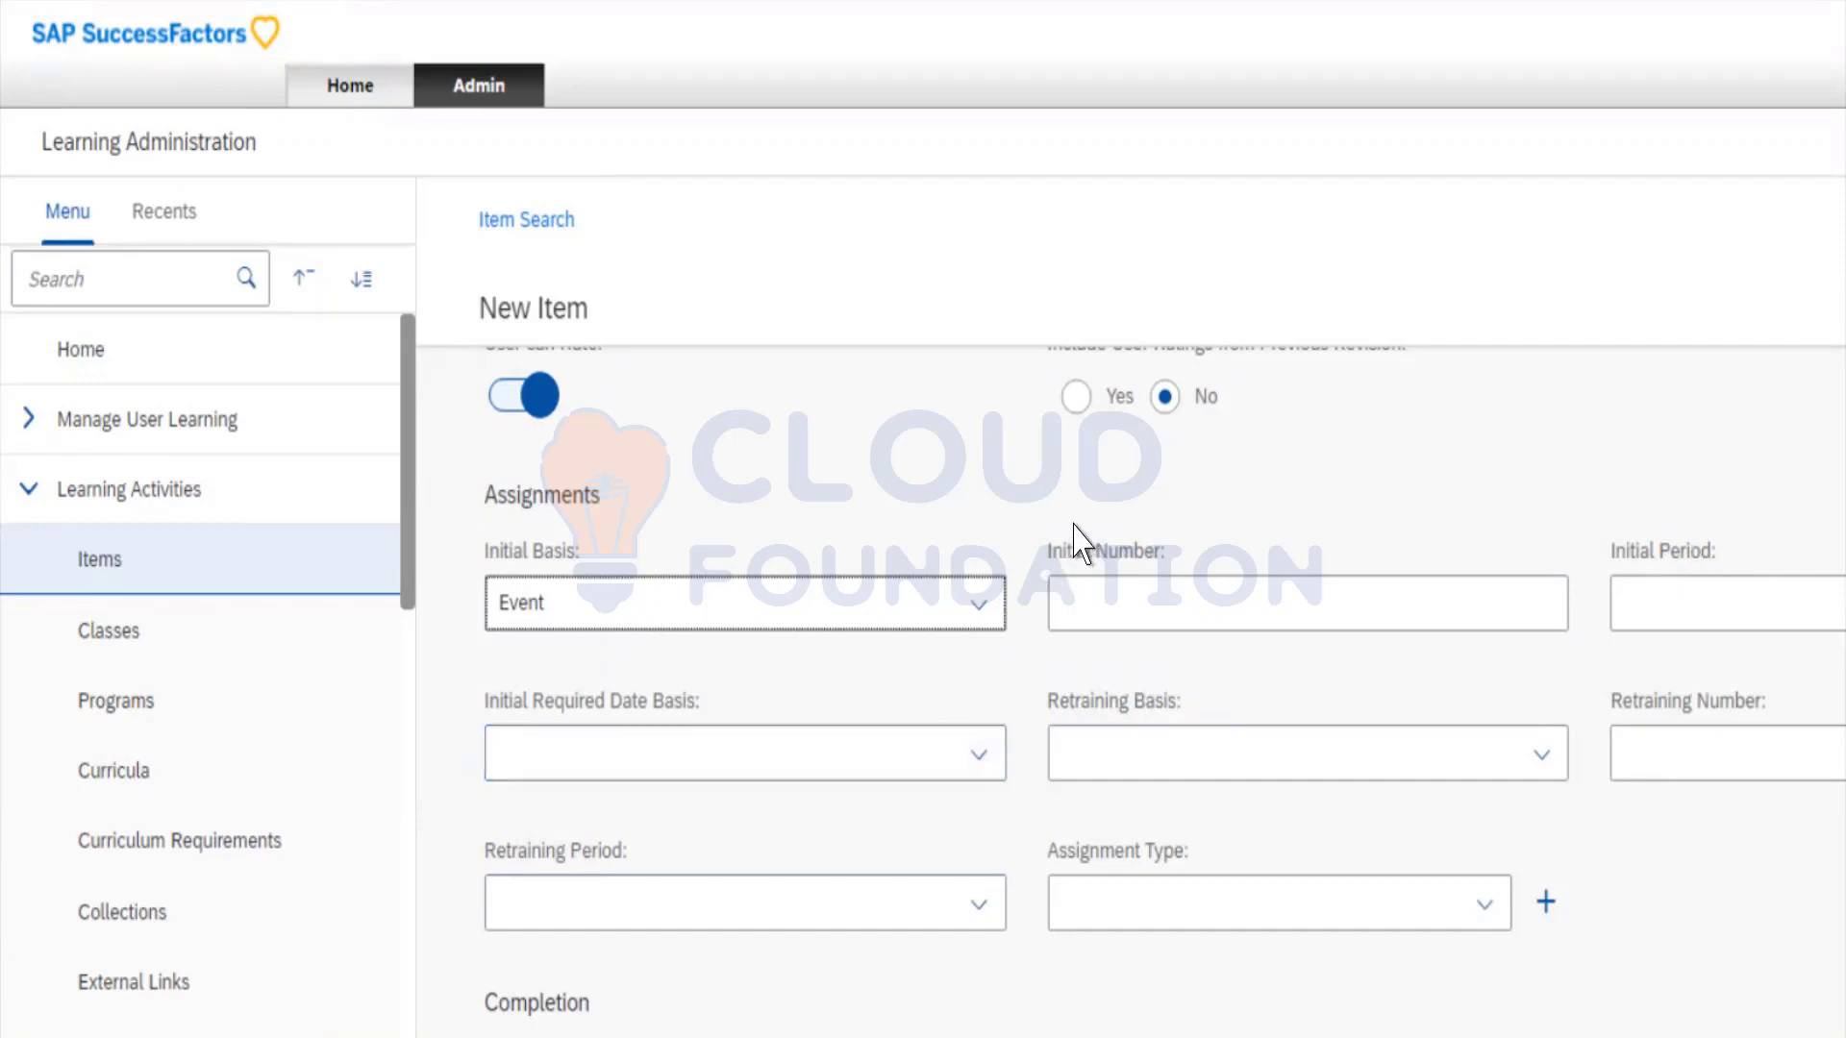
key(Tab)
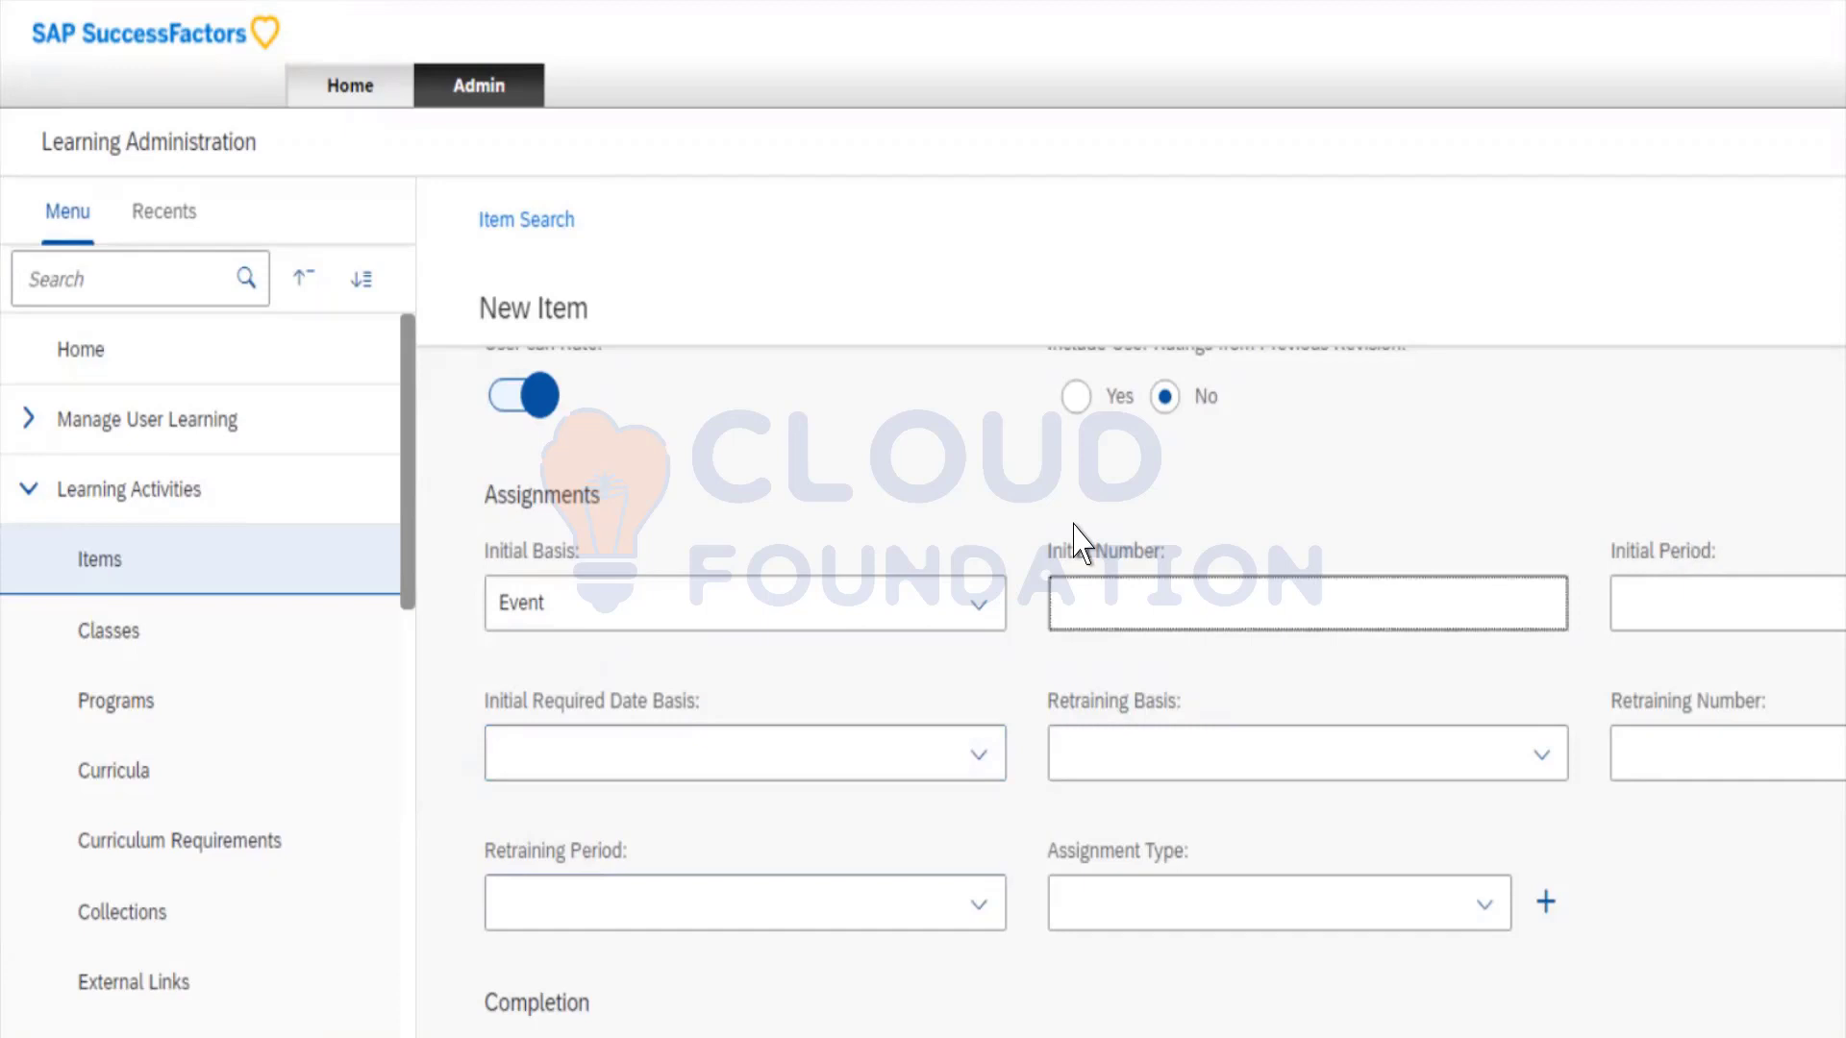
text(1)
key(Tab)
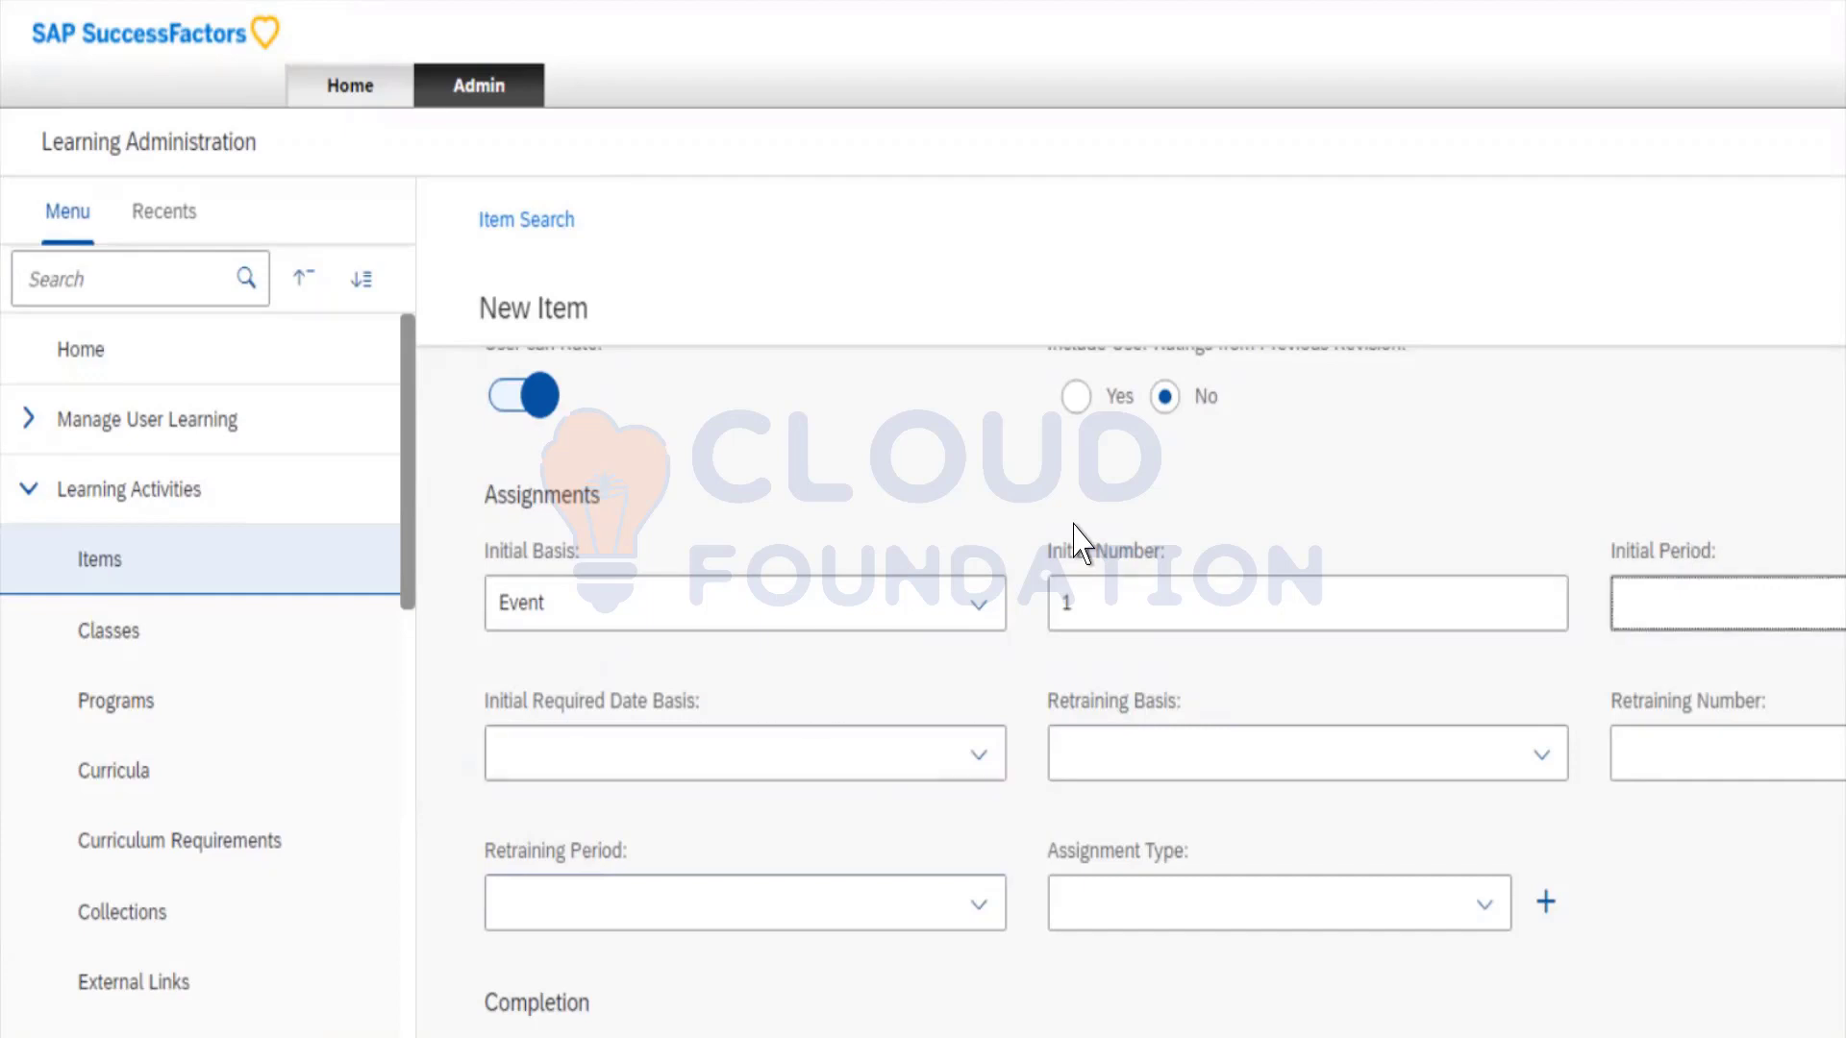
Set the assignment's Initial Period to Quarters.
key(Down)
key(Down)
key(Up)
key(Down)
key(Down)
key(Down)
key(Tab)
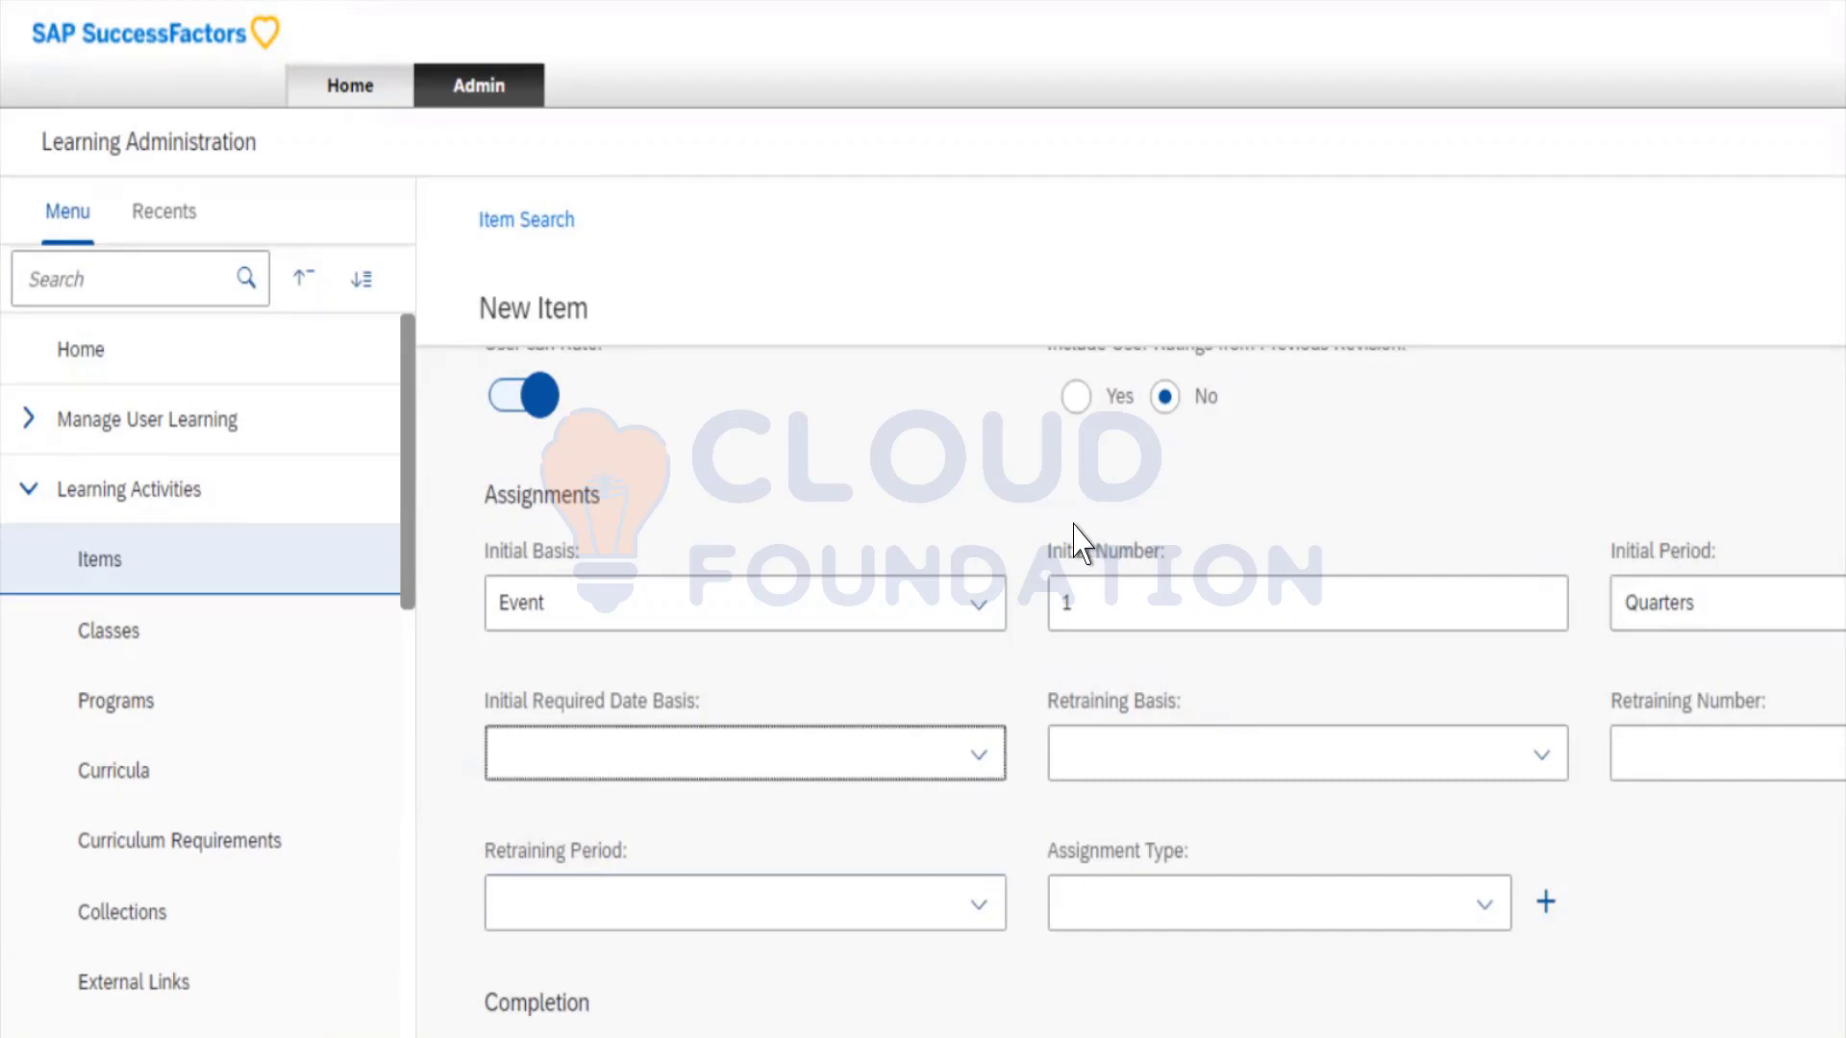
Set the assignment's Initial Required Date Basis to Hired Date.
key(Down)
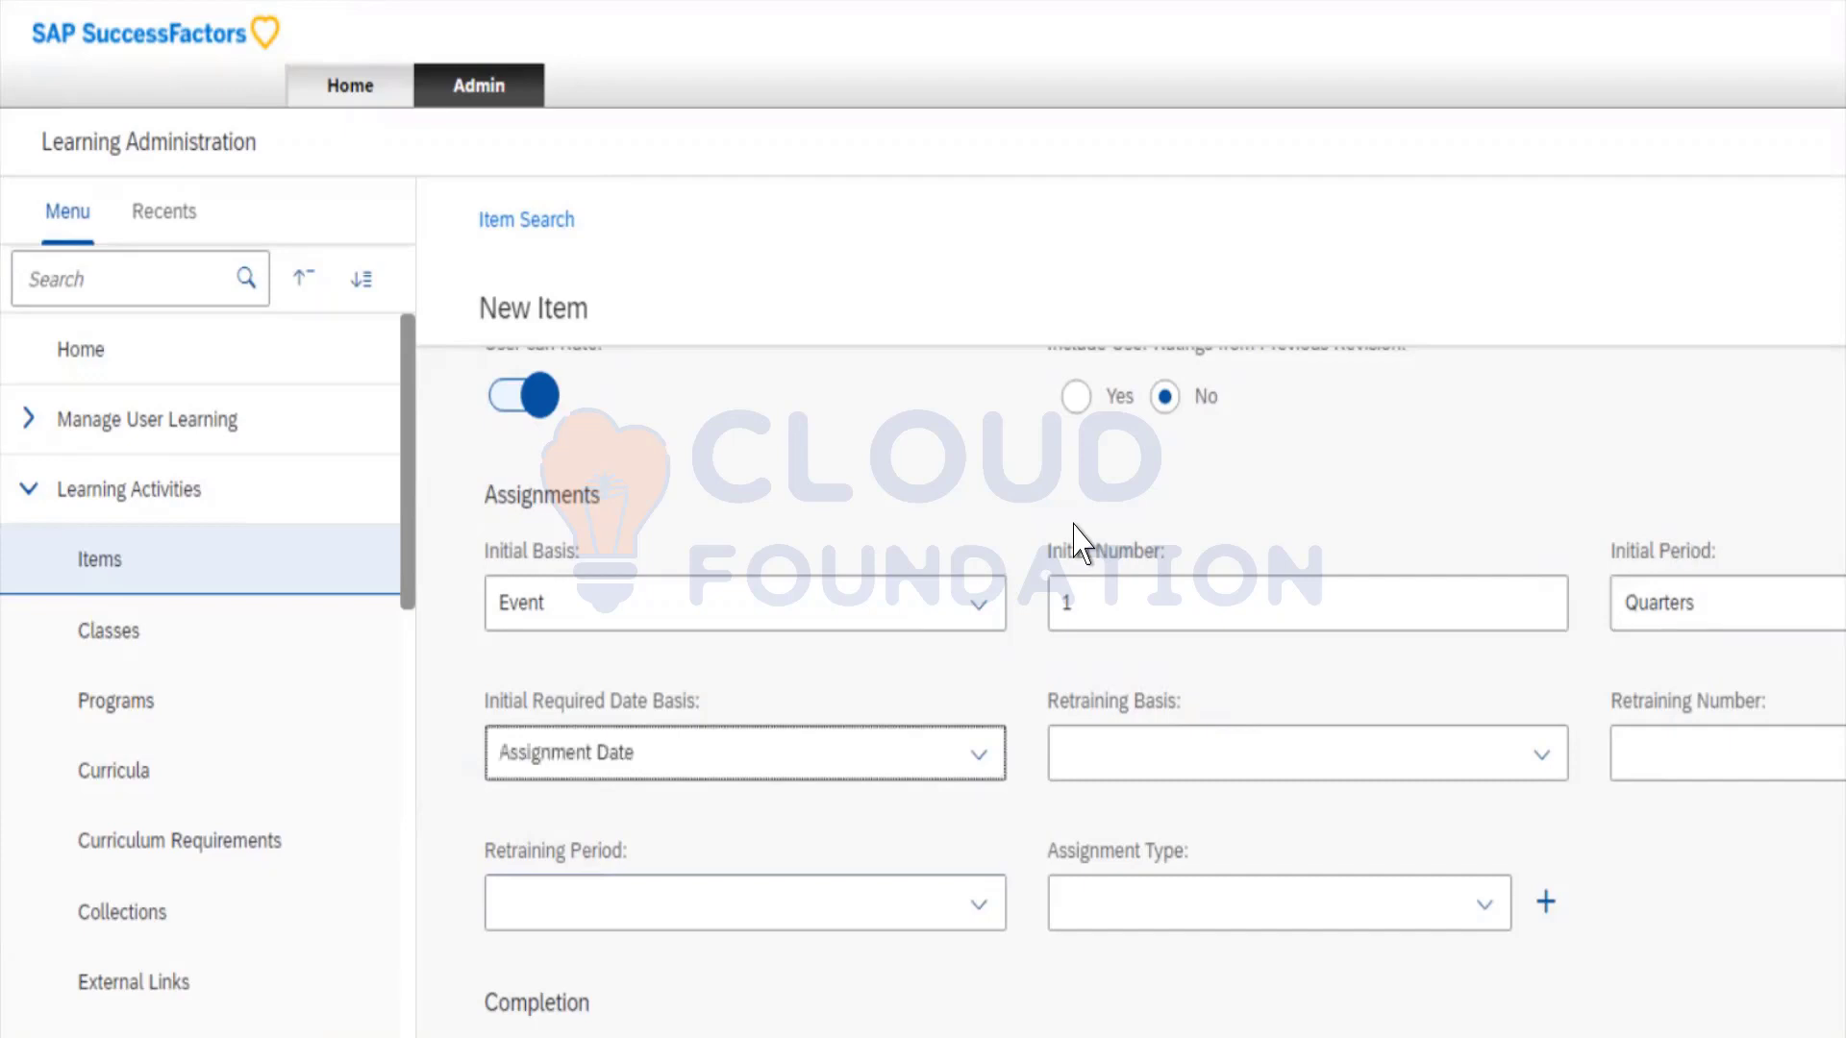
key(Down)
key(Up)
key(Down)
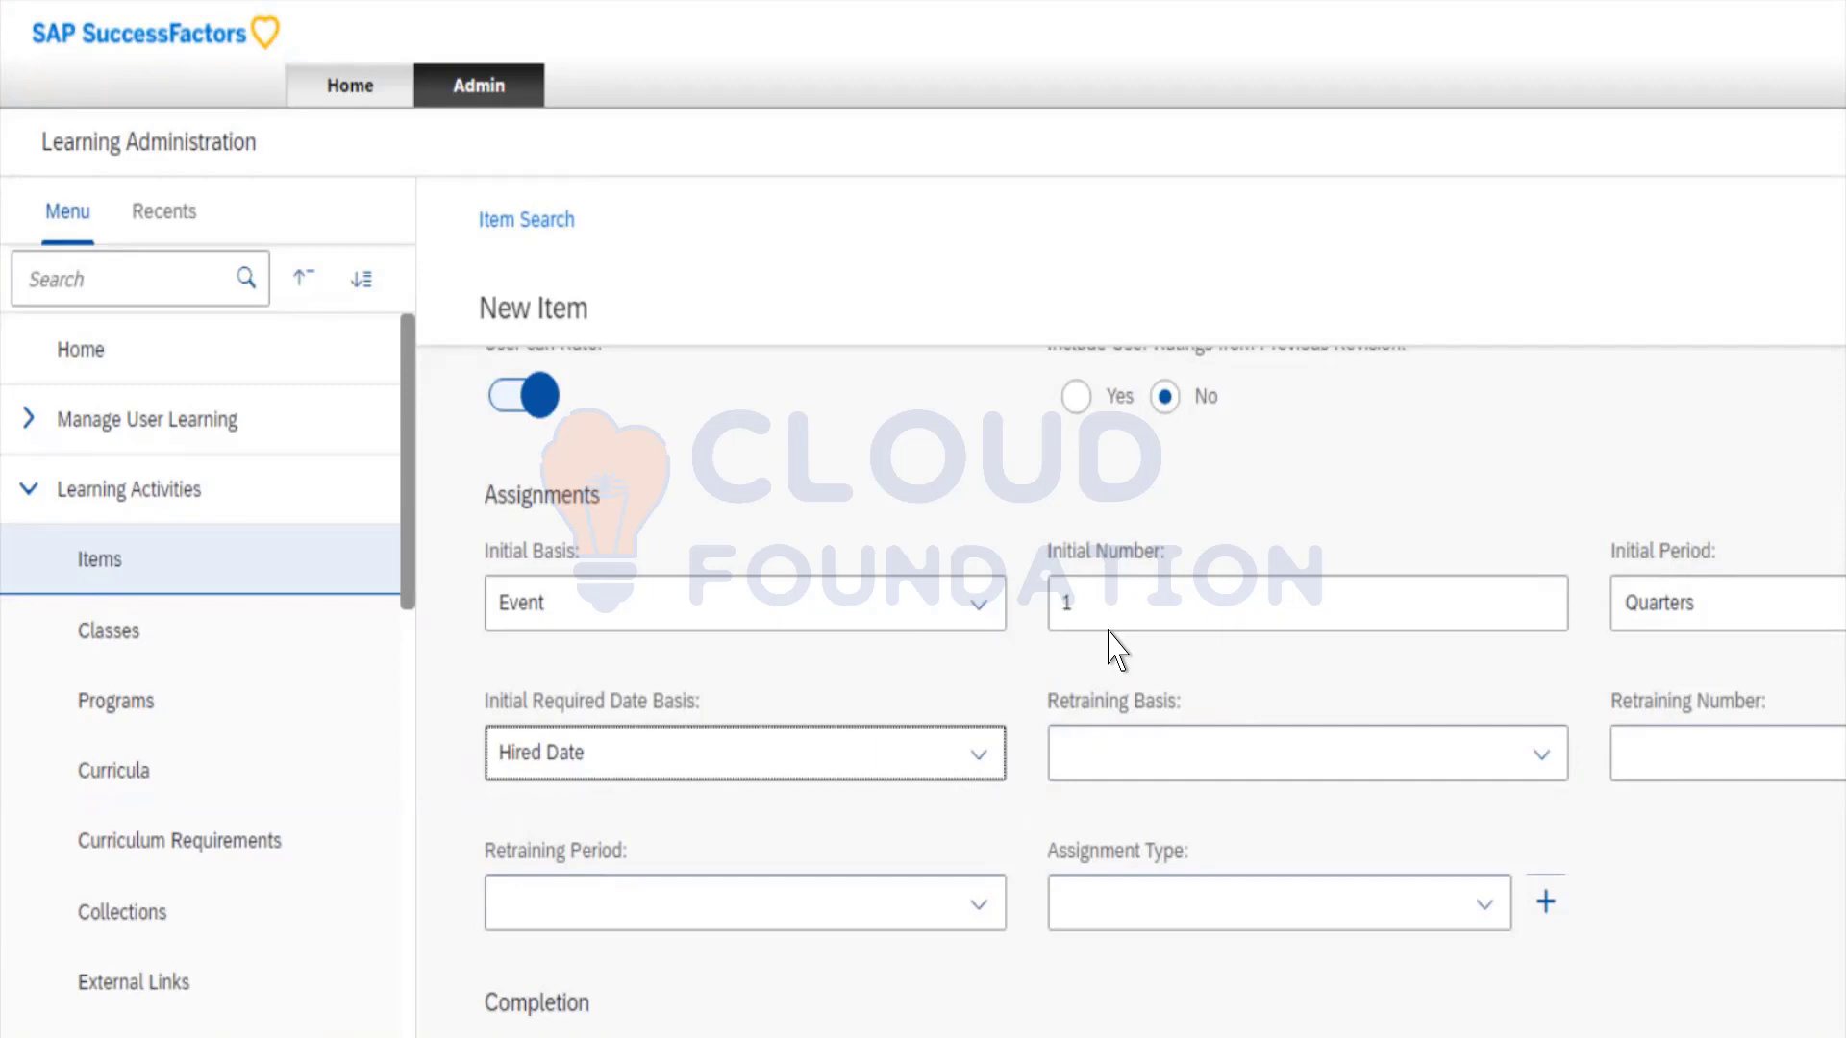
key(Tab)
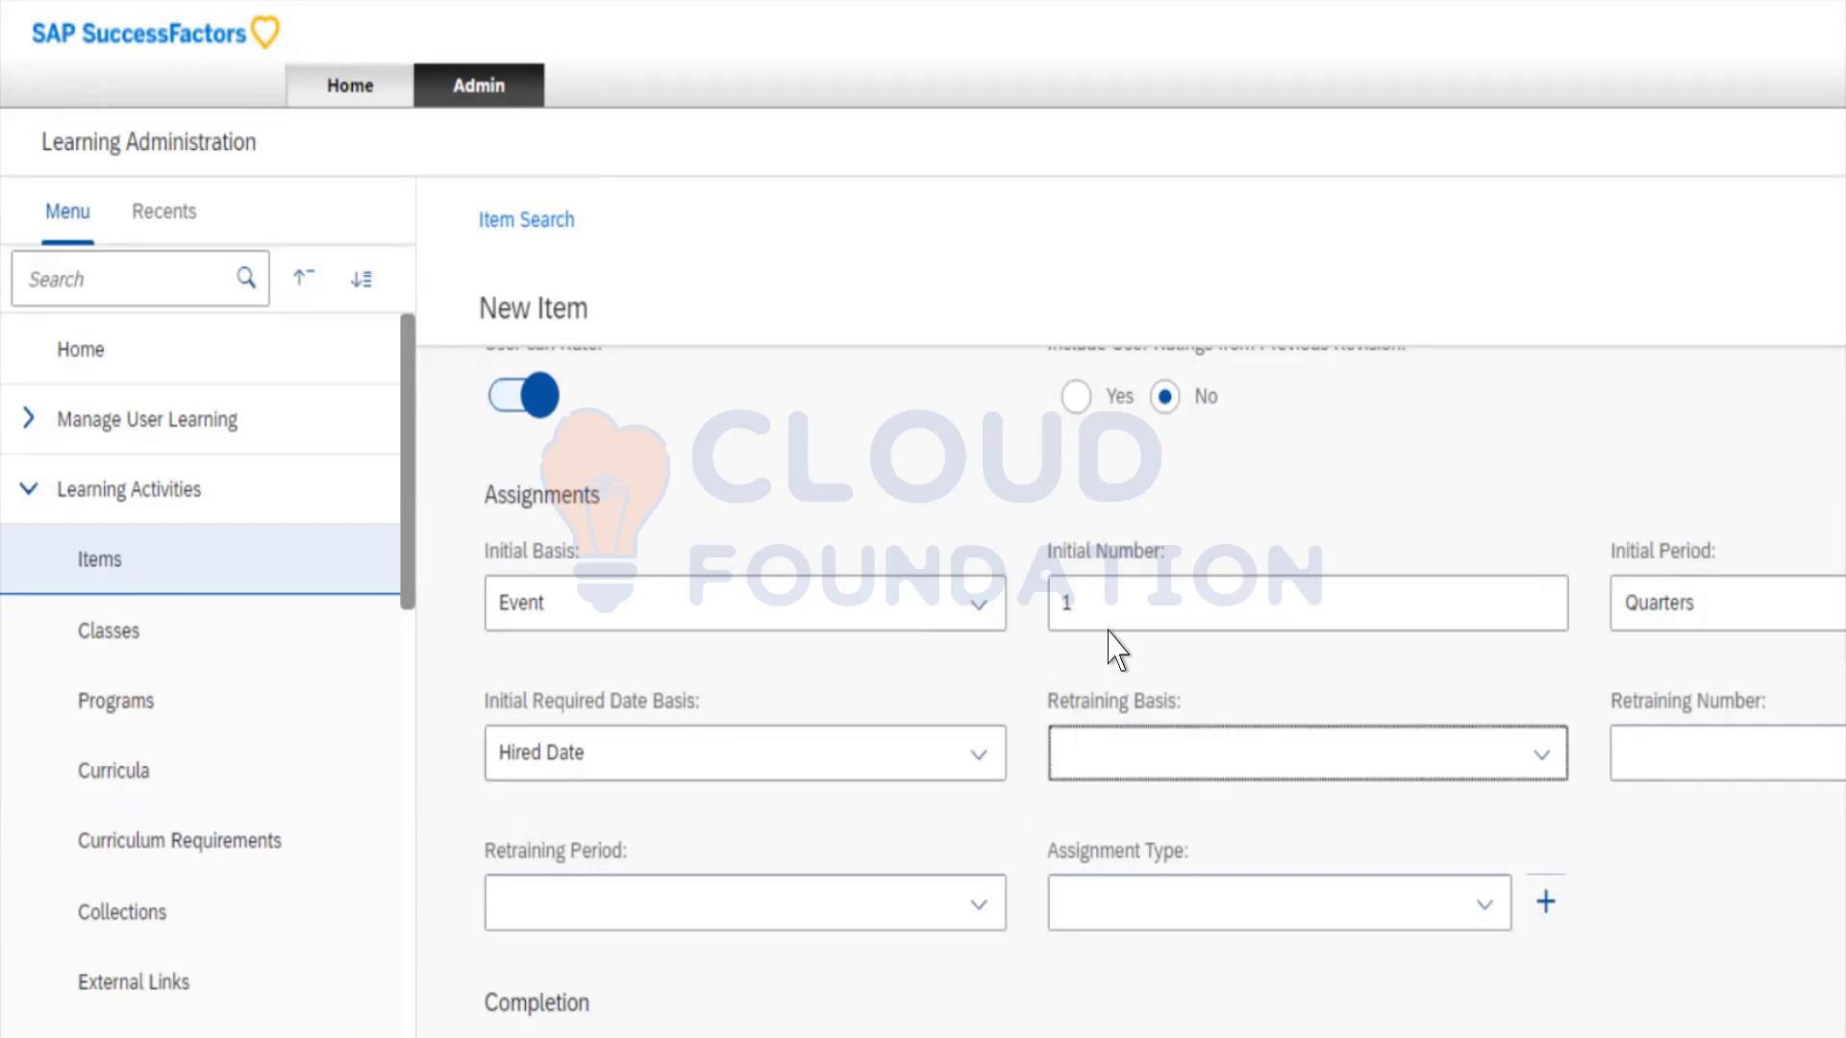
Set the assignment's Retraining Basis to Event and its Retraining Number to 1.
key(Down)
key(Down)
key(Tab)
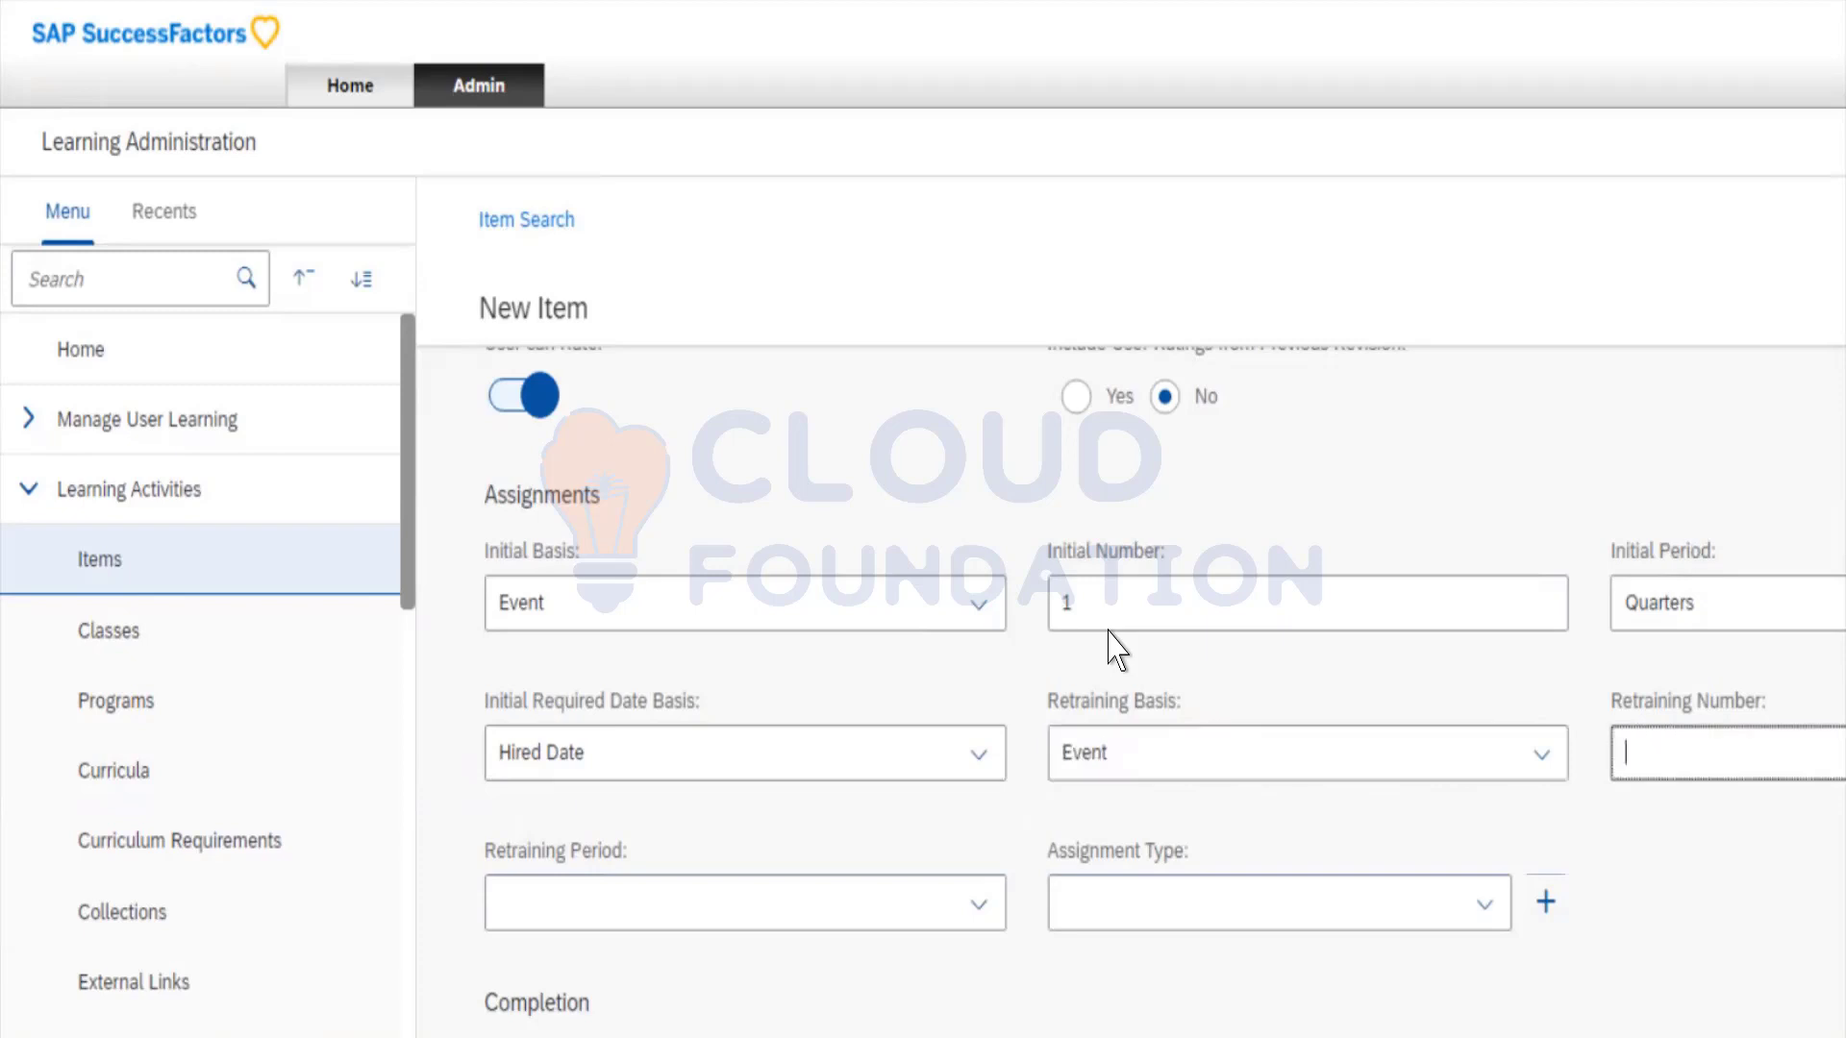
text(1)
key(Tab)
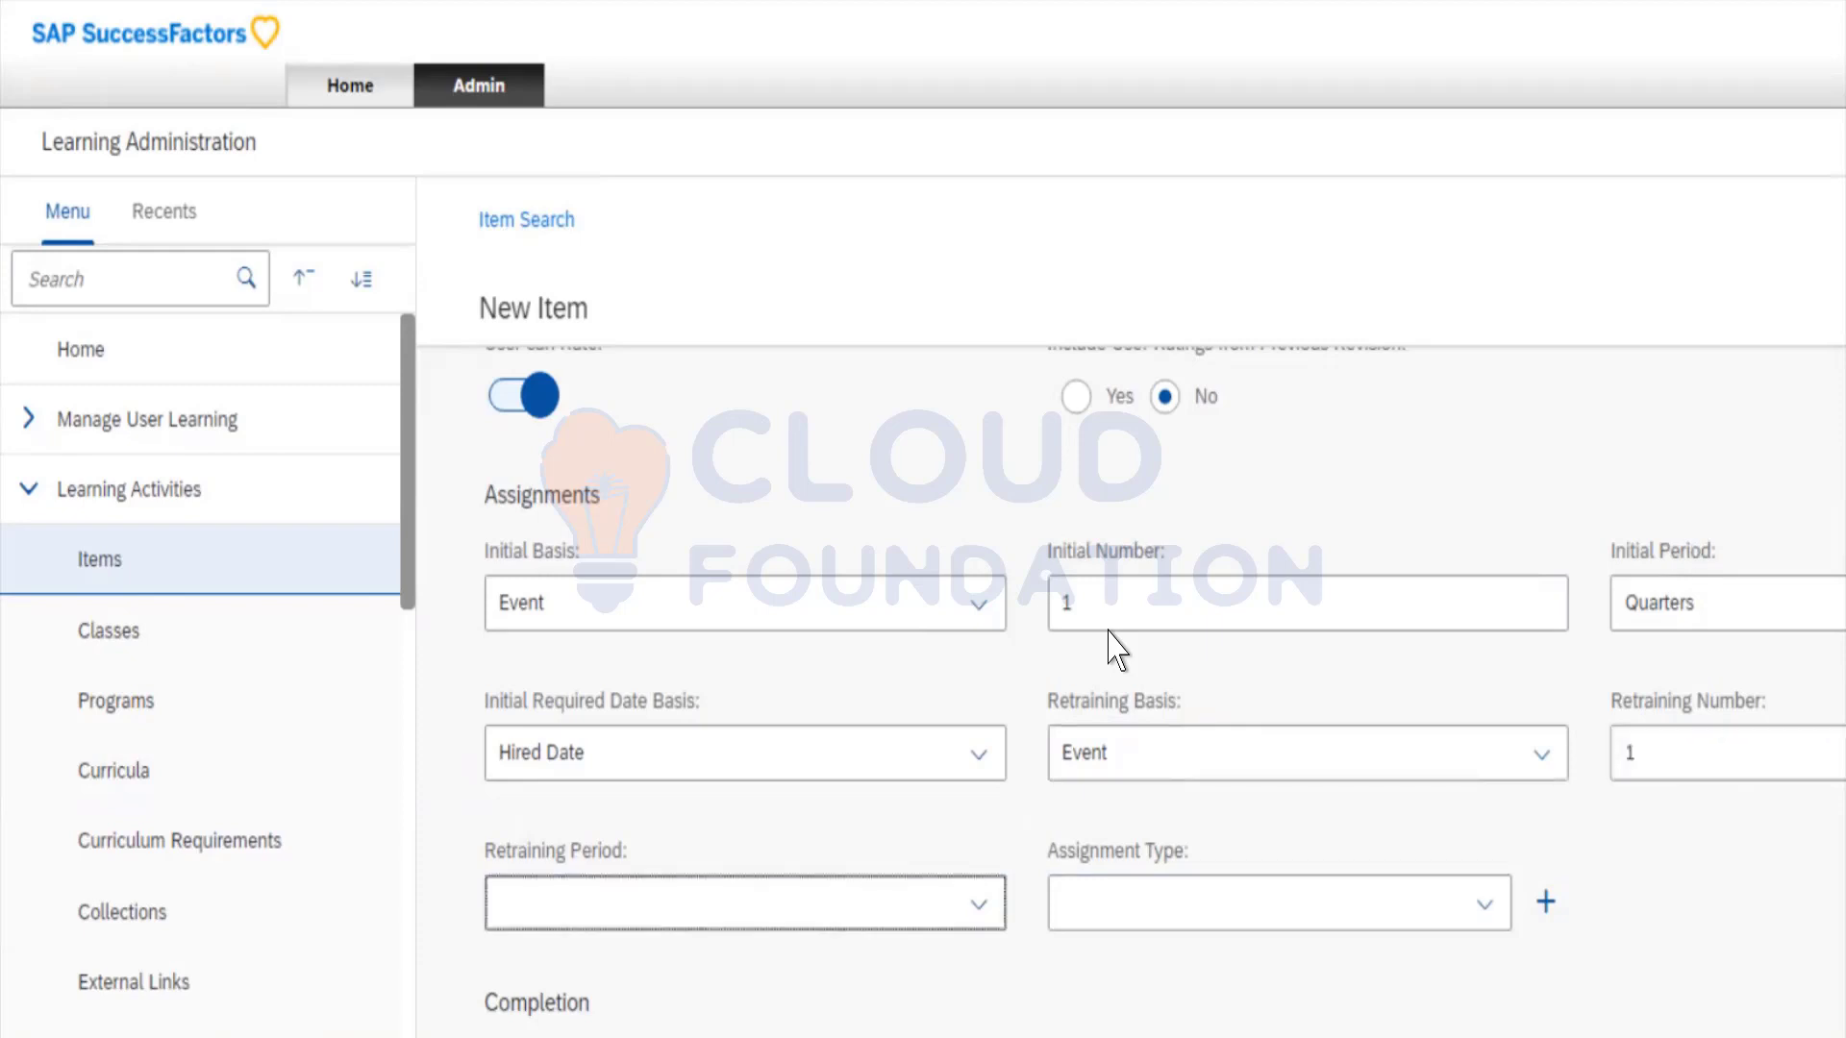
Set the assignment's Retraining Period to Quarters.
key(Down)
key(Down)
key(Down)
key(Down)
key(Tab)
Choose the assignment type (Atribuição_CB_1), and view the form for adding a new assignment type, closing it without entering anything.
key(Down)
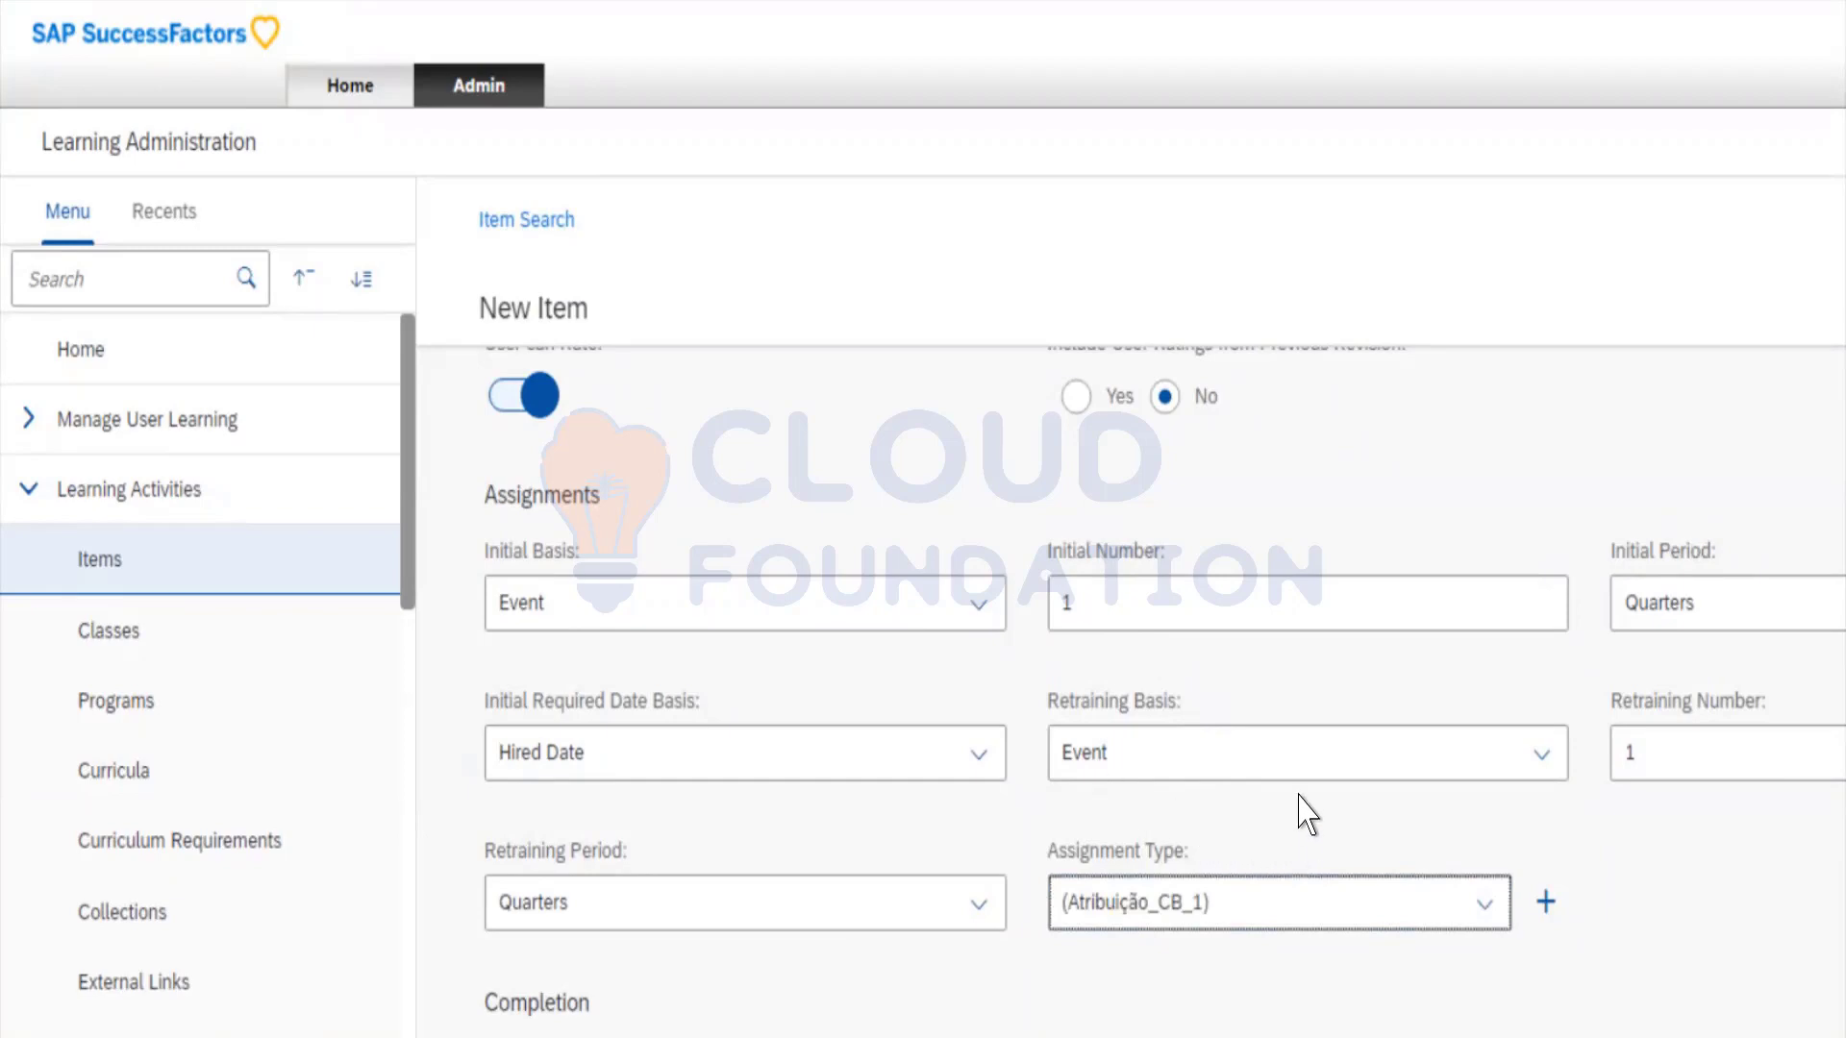
key(Tab)
key(Return)
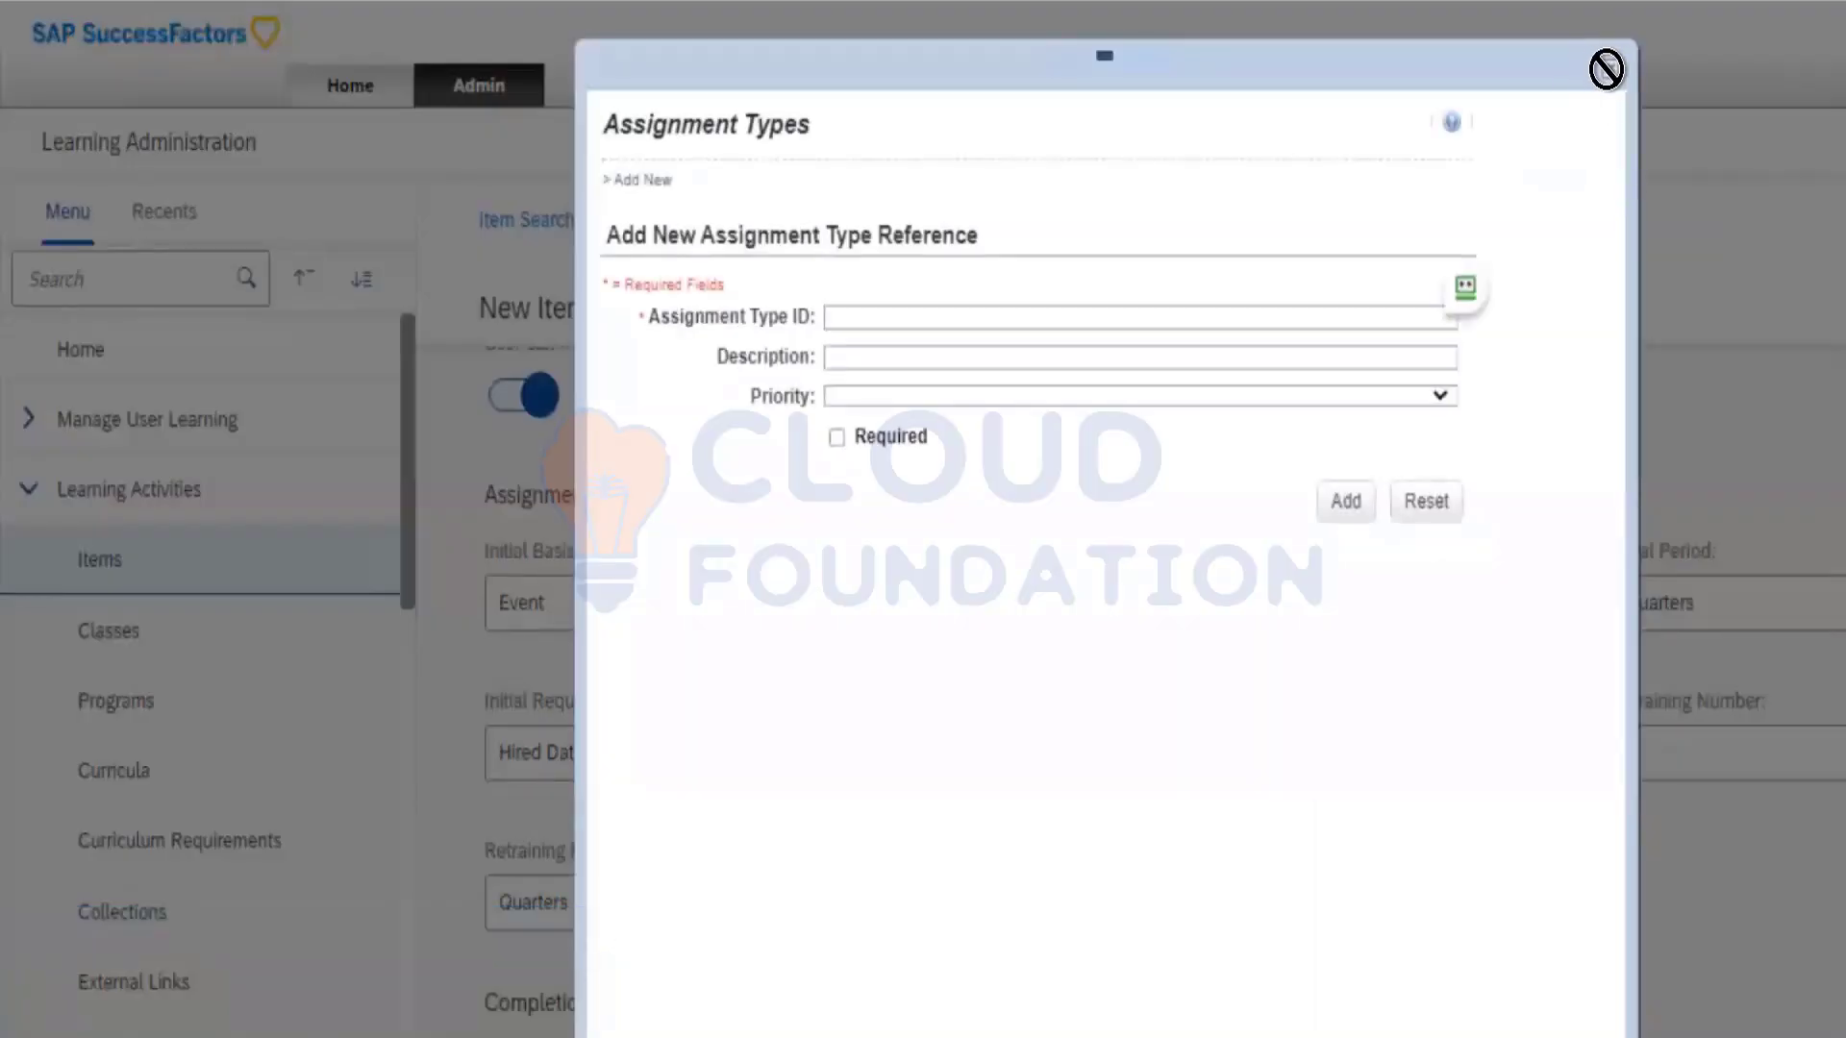
click(1604, 71)
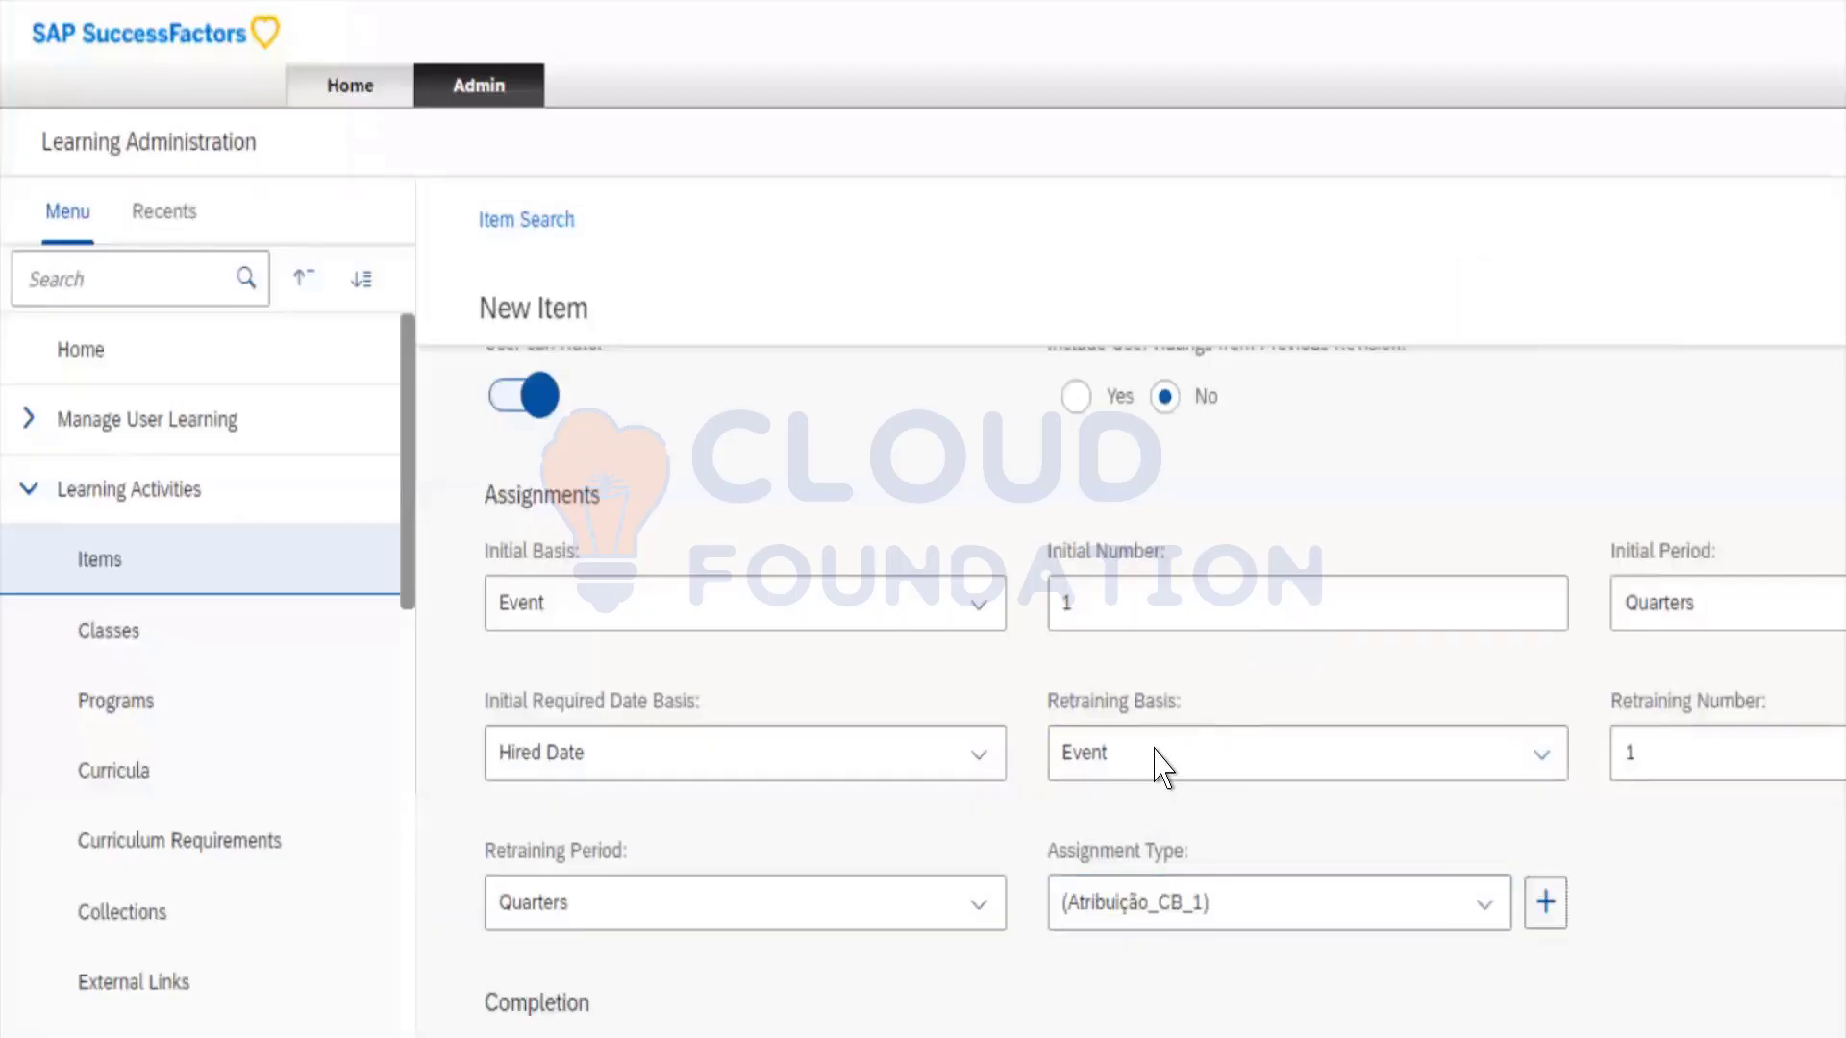
Set the item's Assignment Type to Mandatory (A_Mandatory).
click(1485, 903)
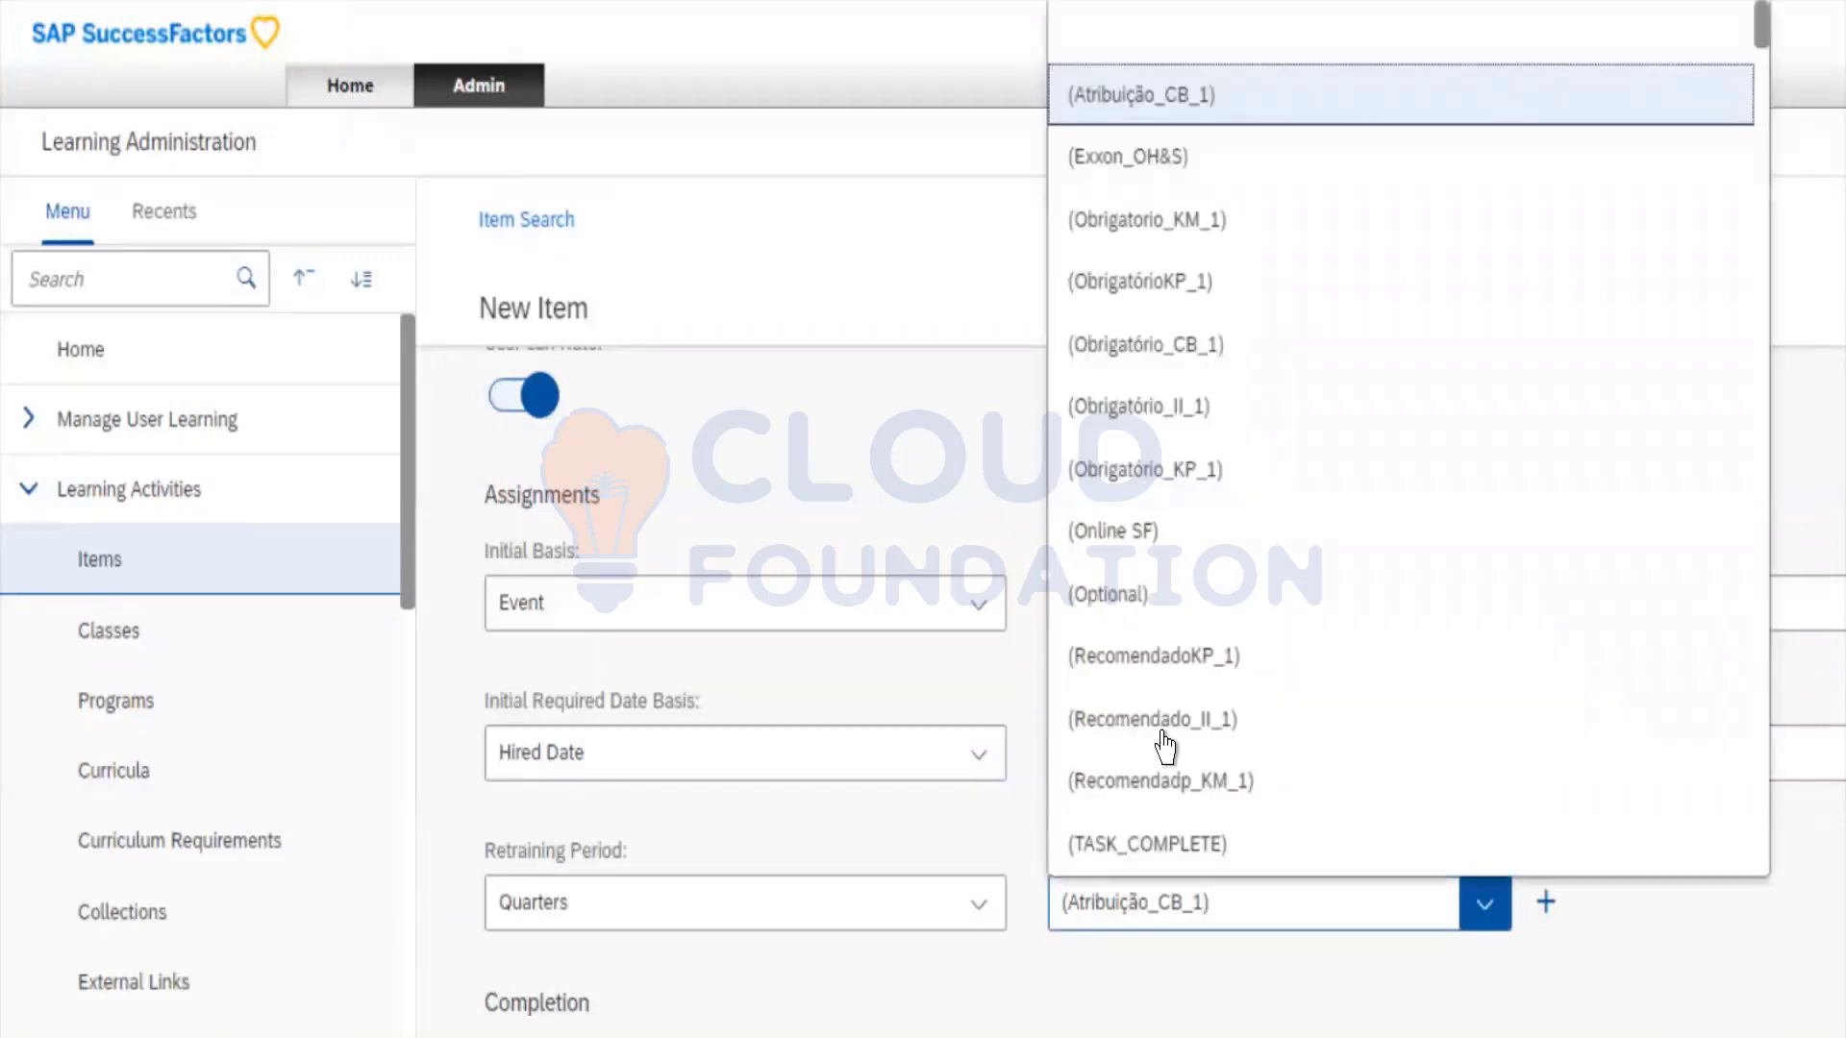
scroll(1165, 746, down, 1)
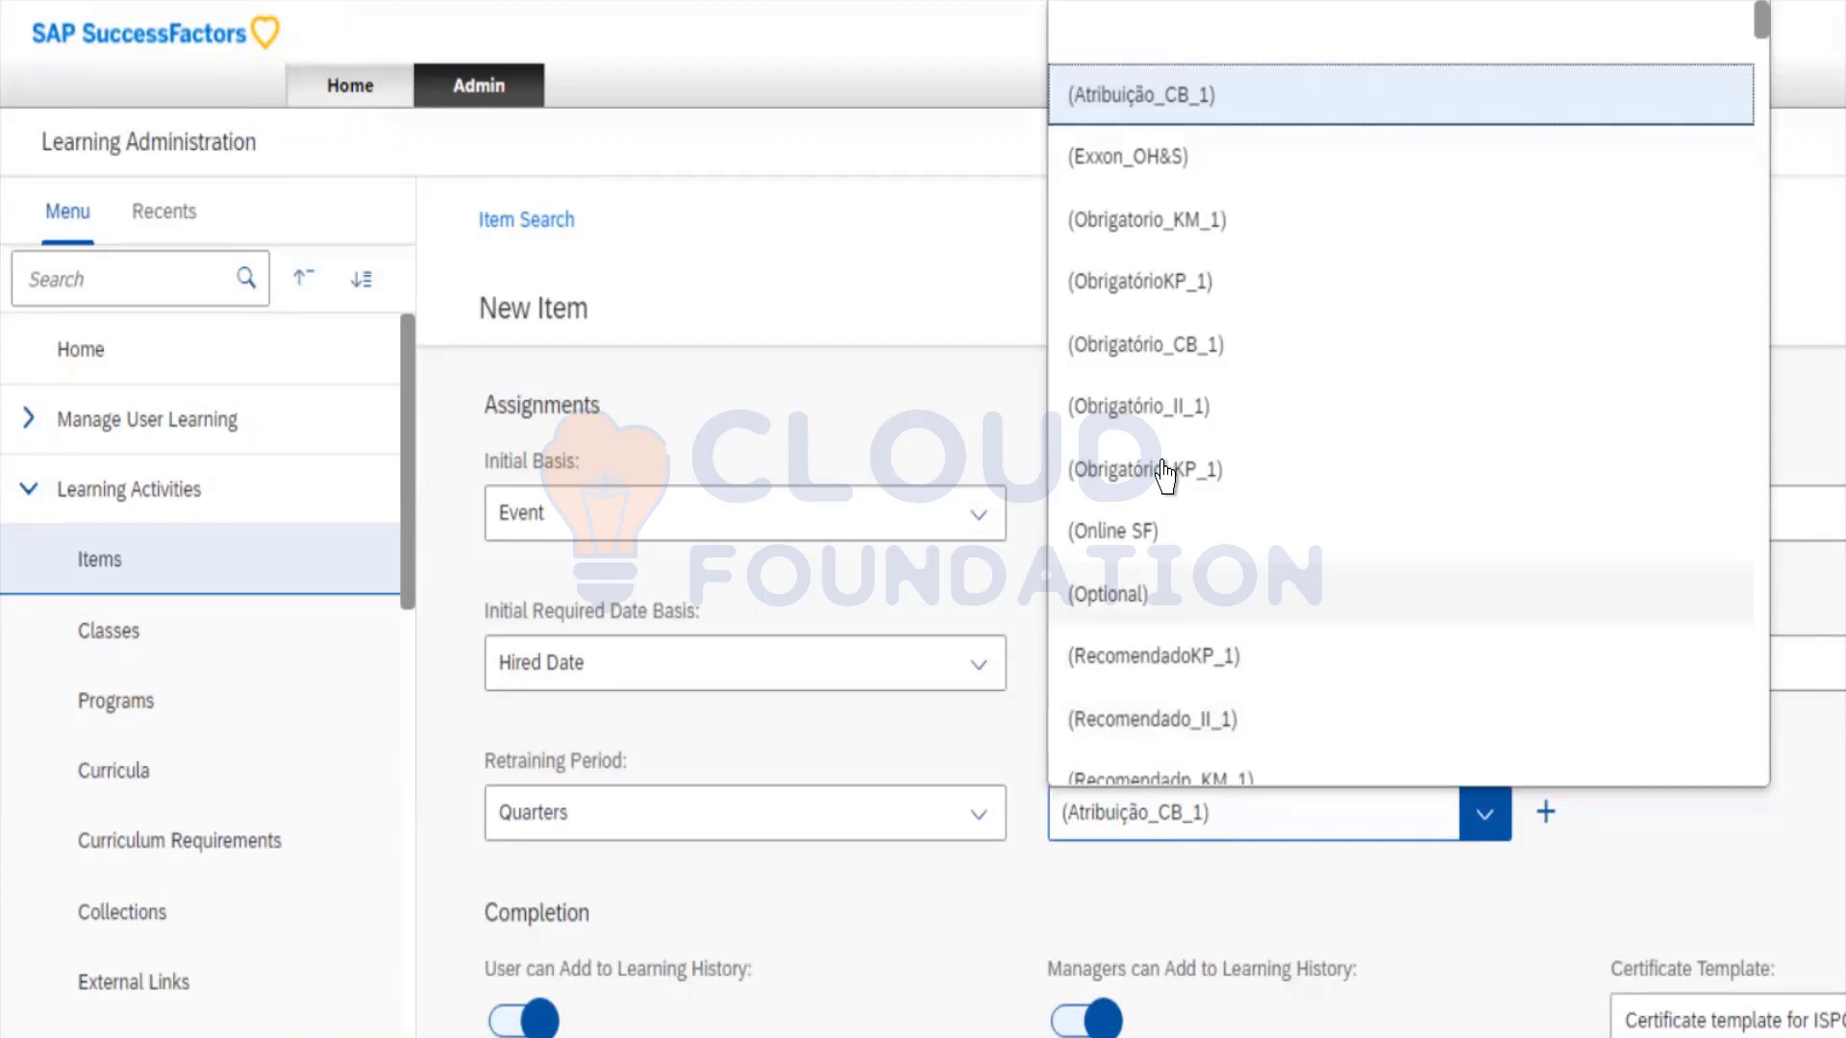
key(m)
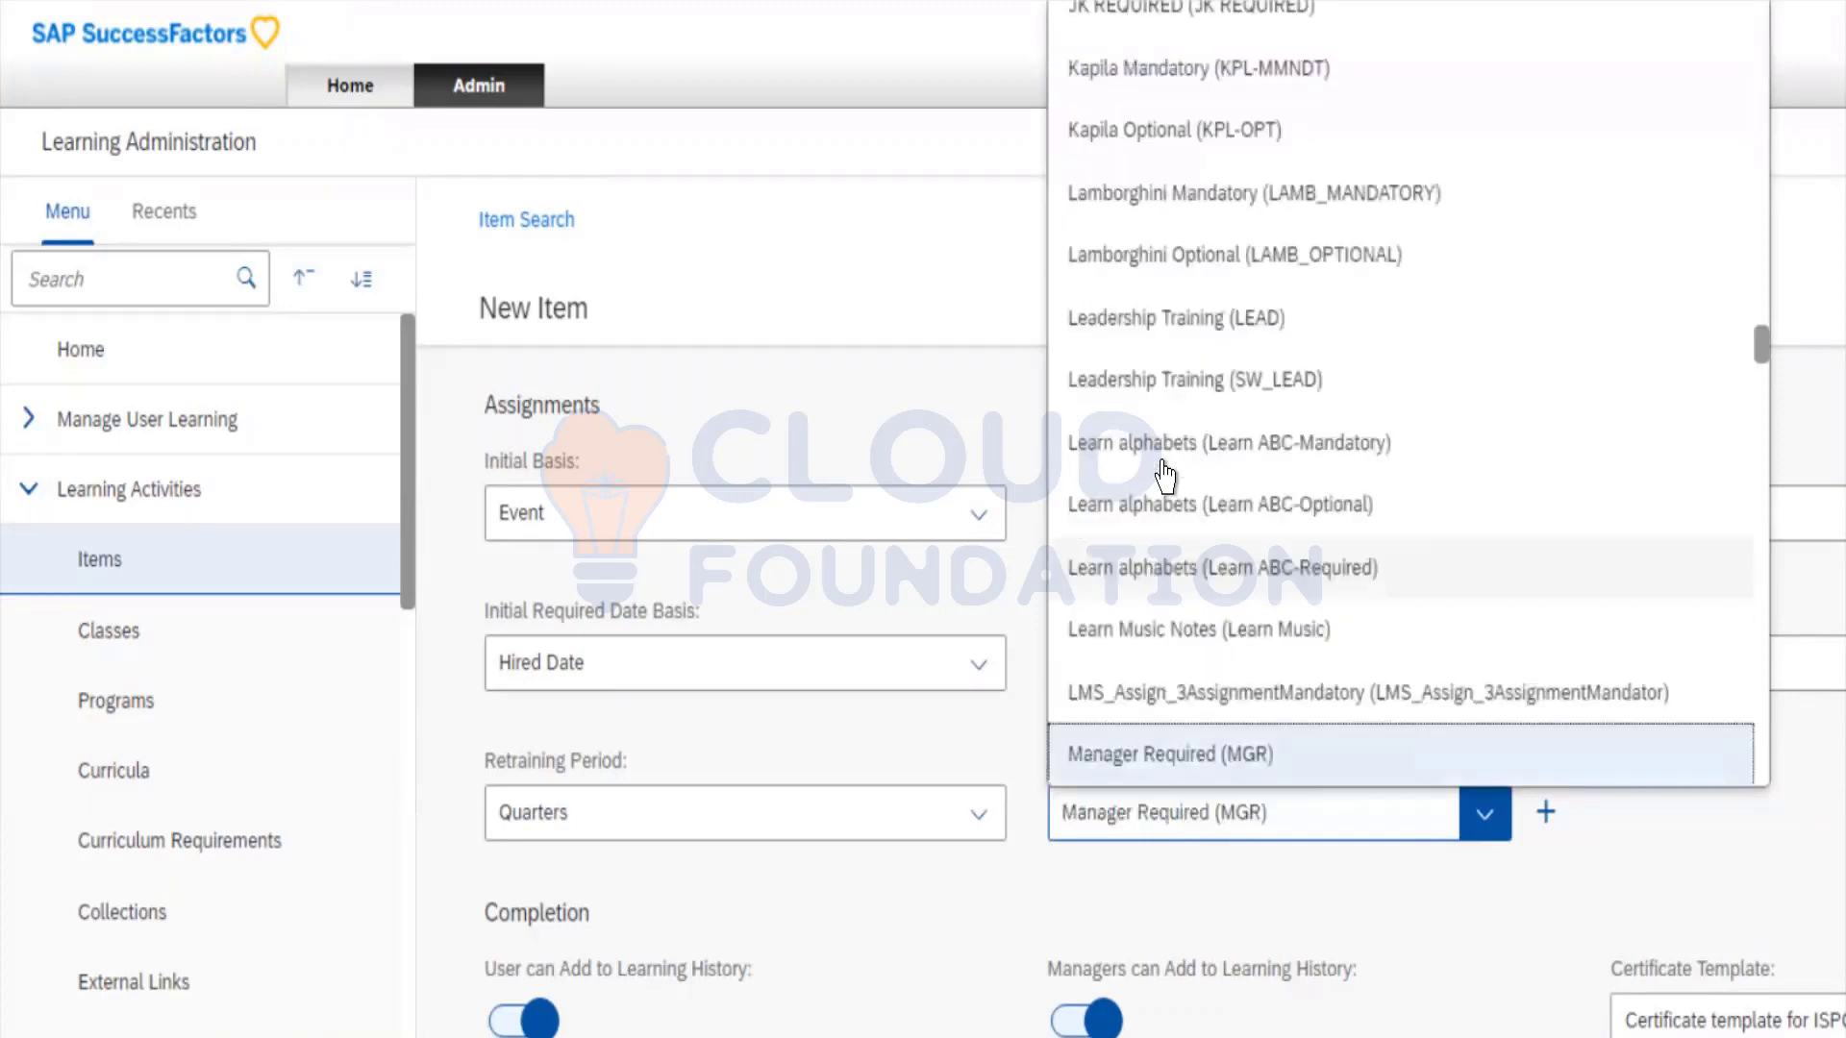
key(Down)
key(Down)
key(Up)
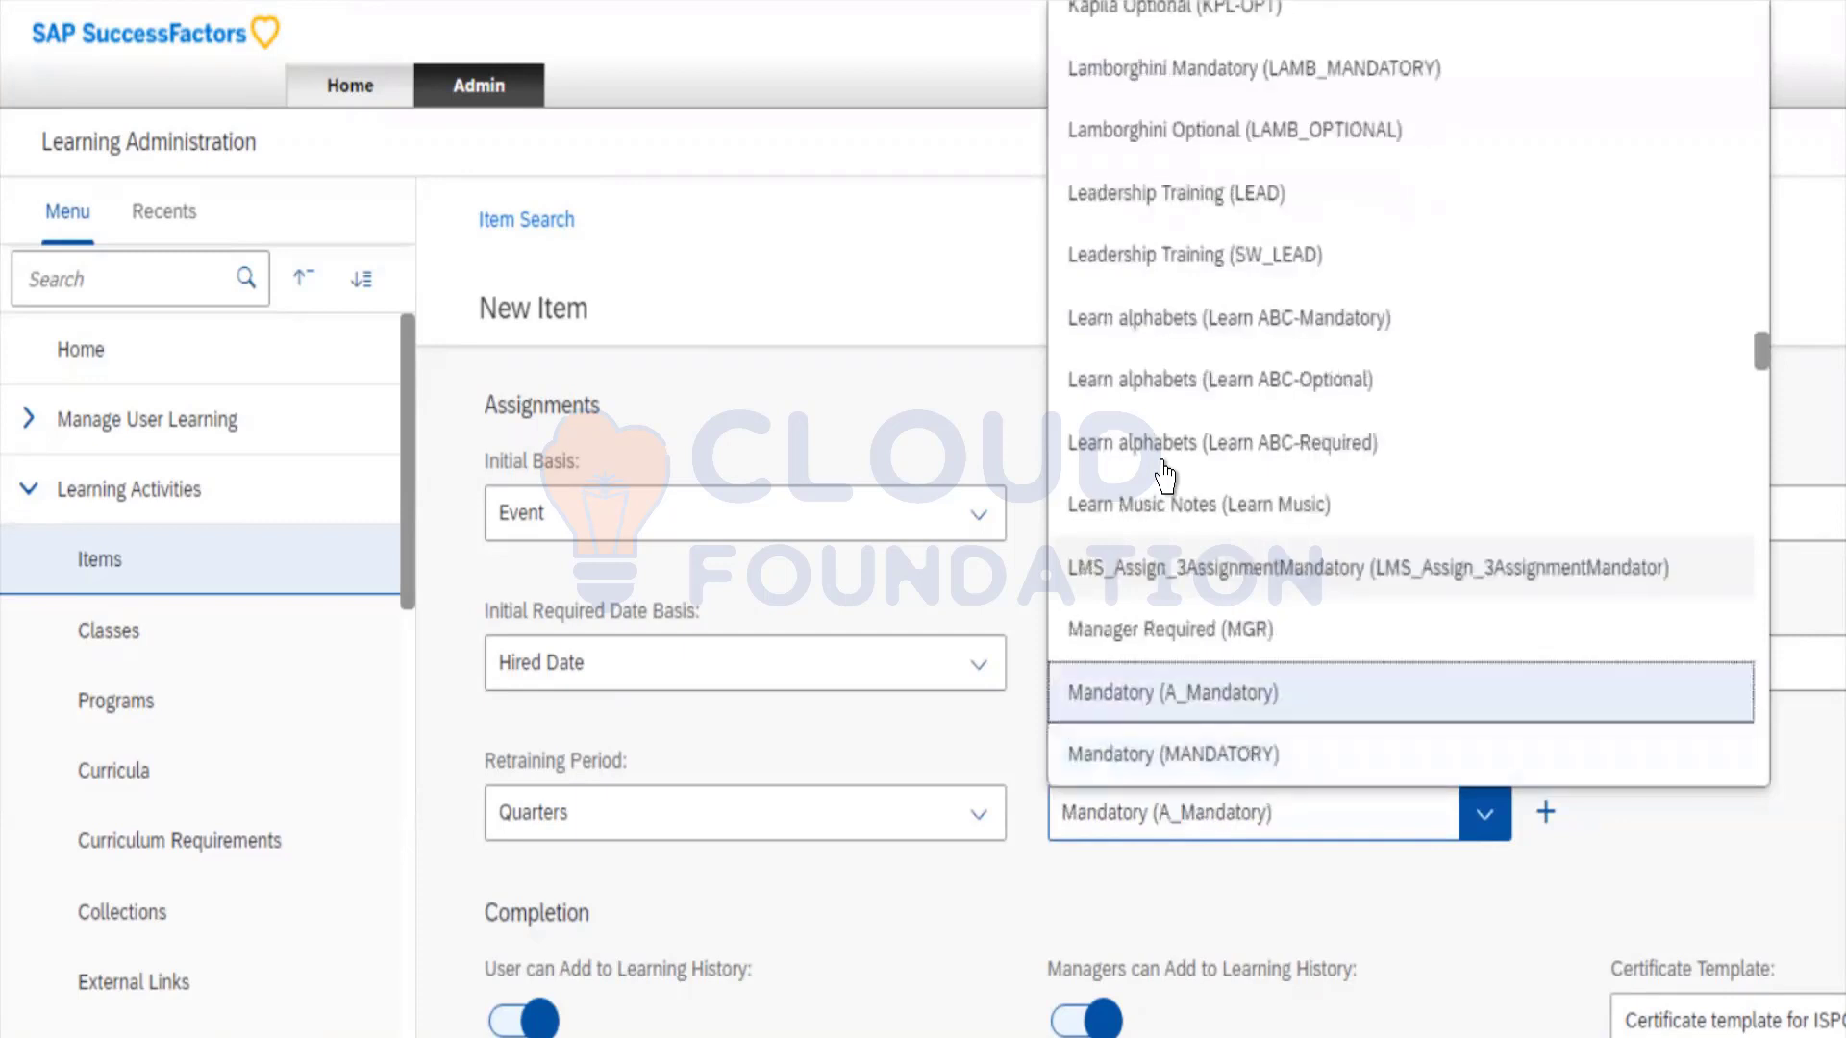
key(Return)
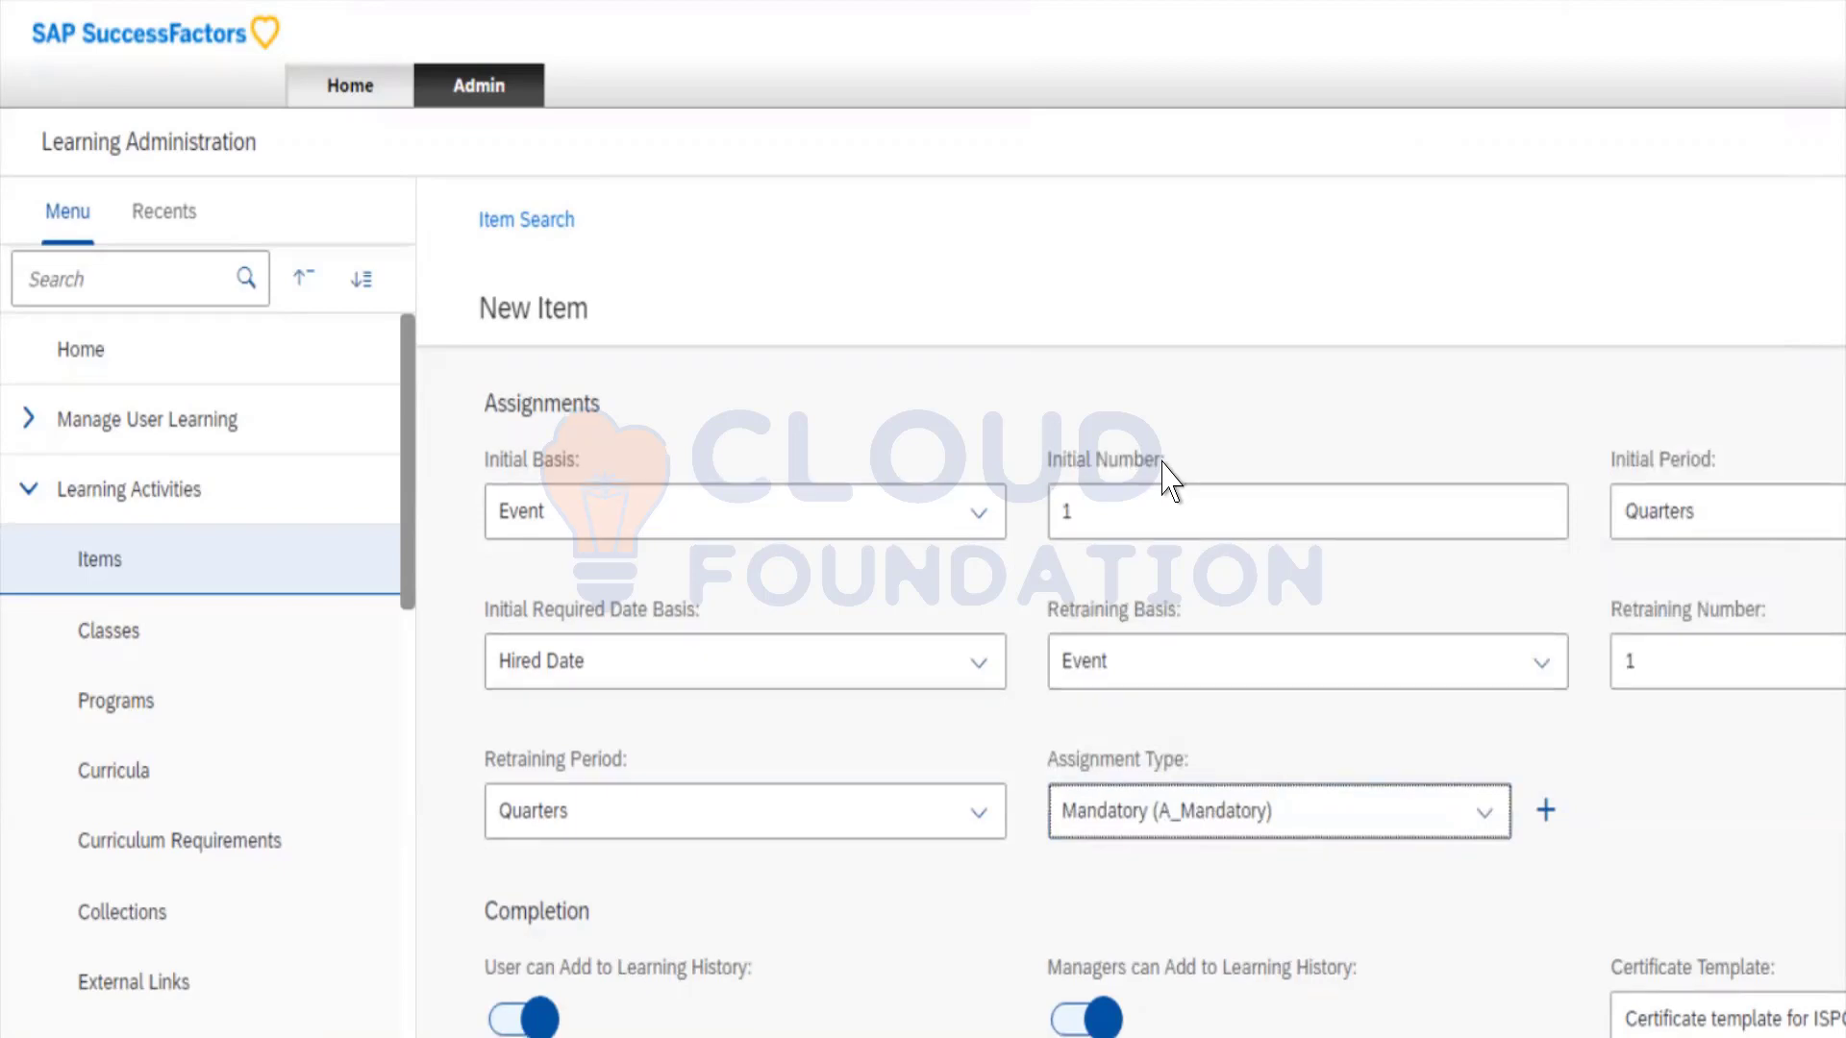
Review the Completion settings and the available certificate templates, and close the template list without changing the selection.
scroll(1163, 471, down, 4)
scroll(1169, 480, down, 1)
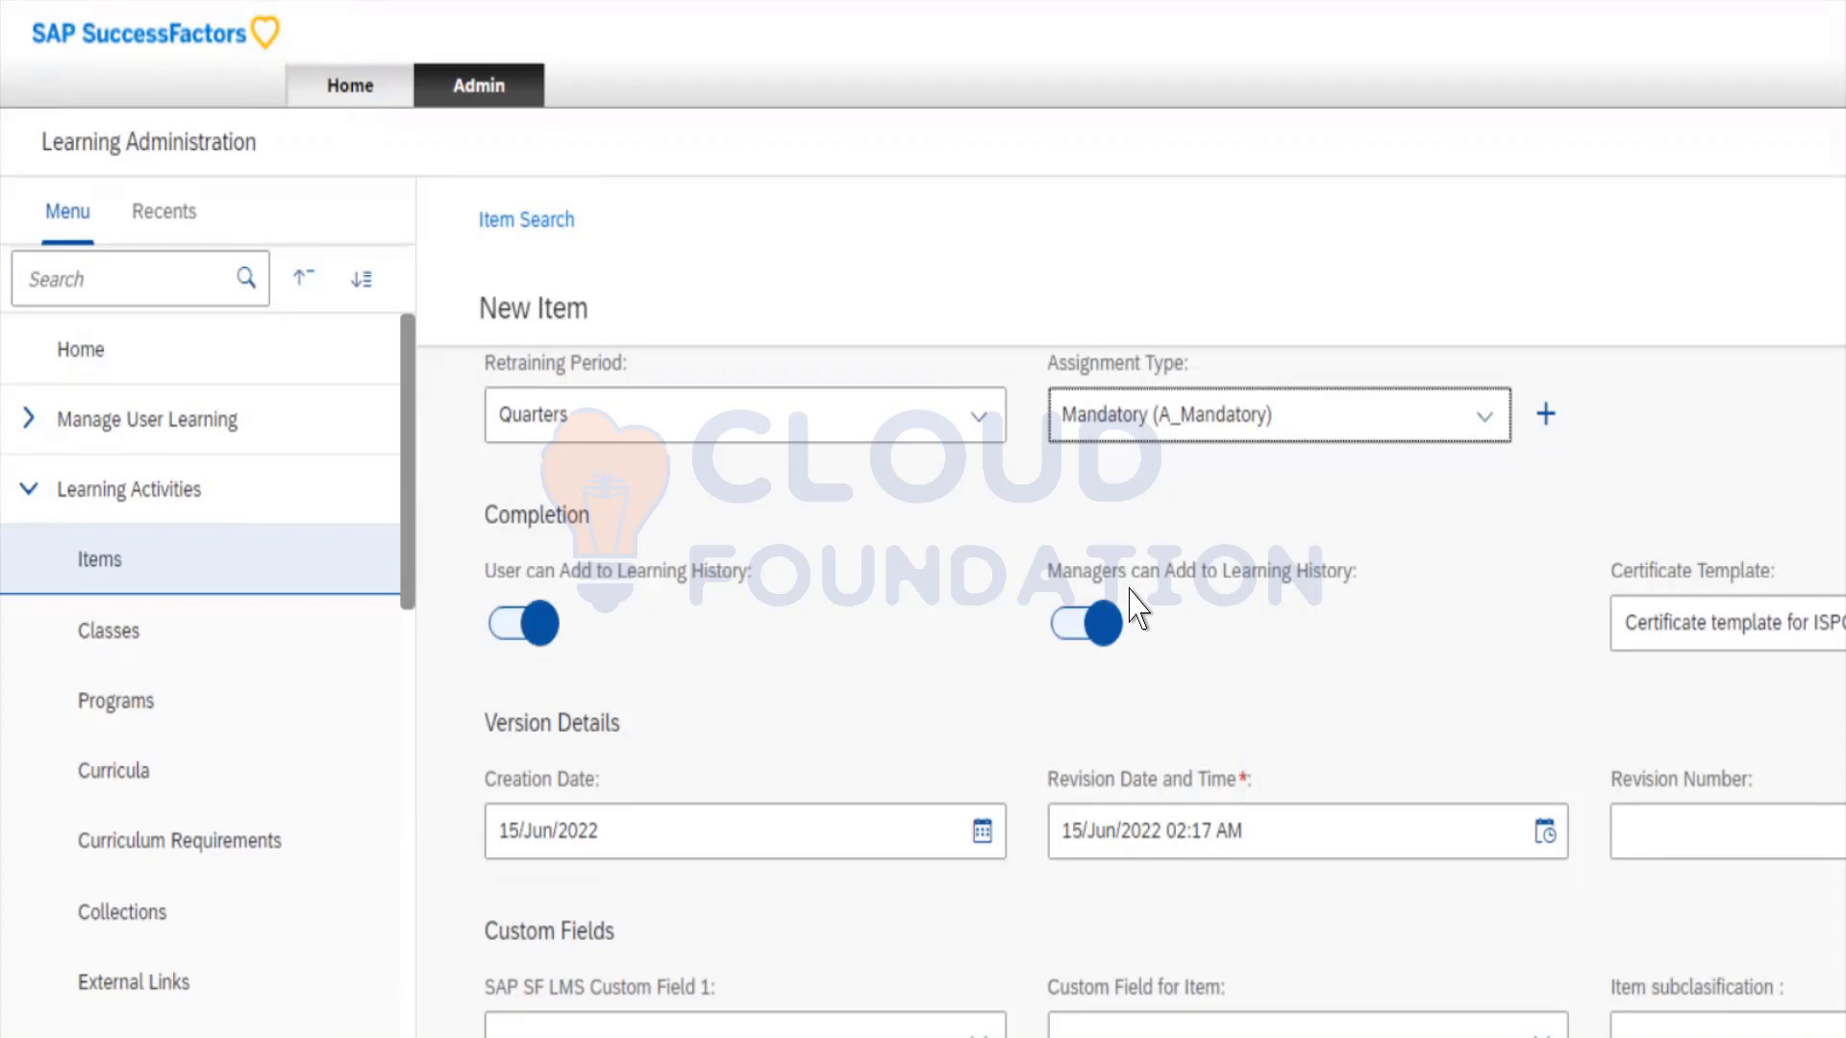
key(Tab)
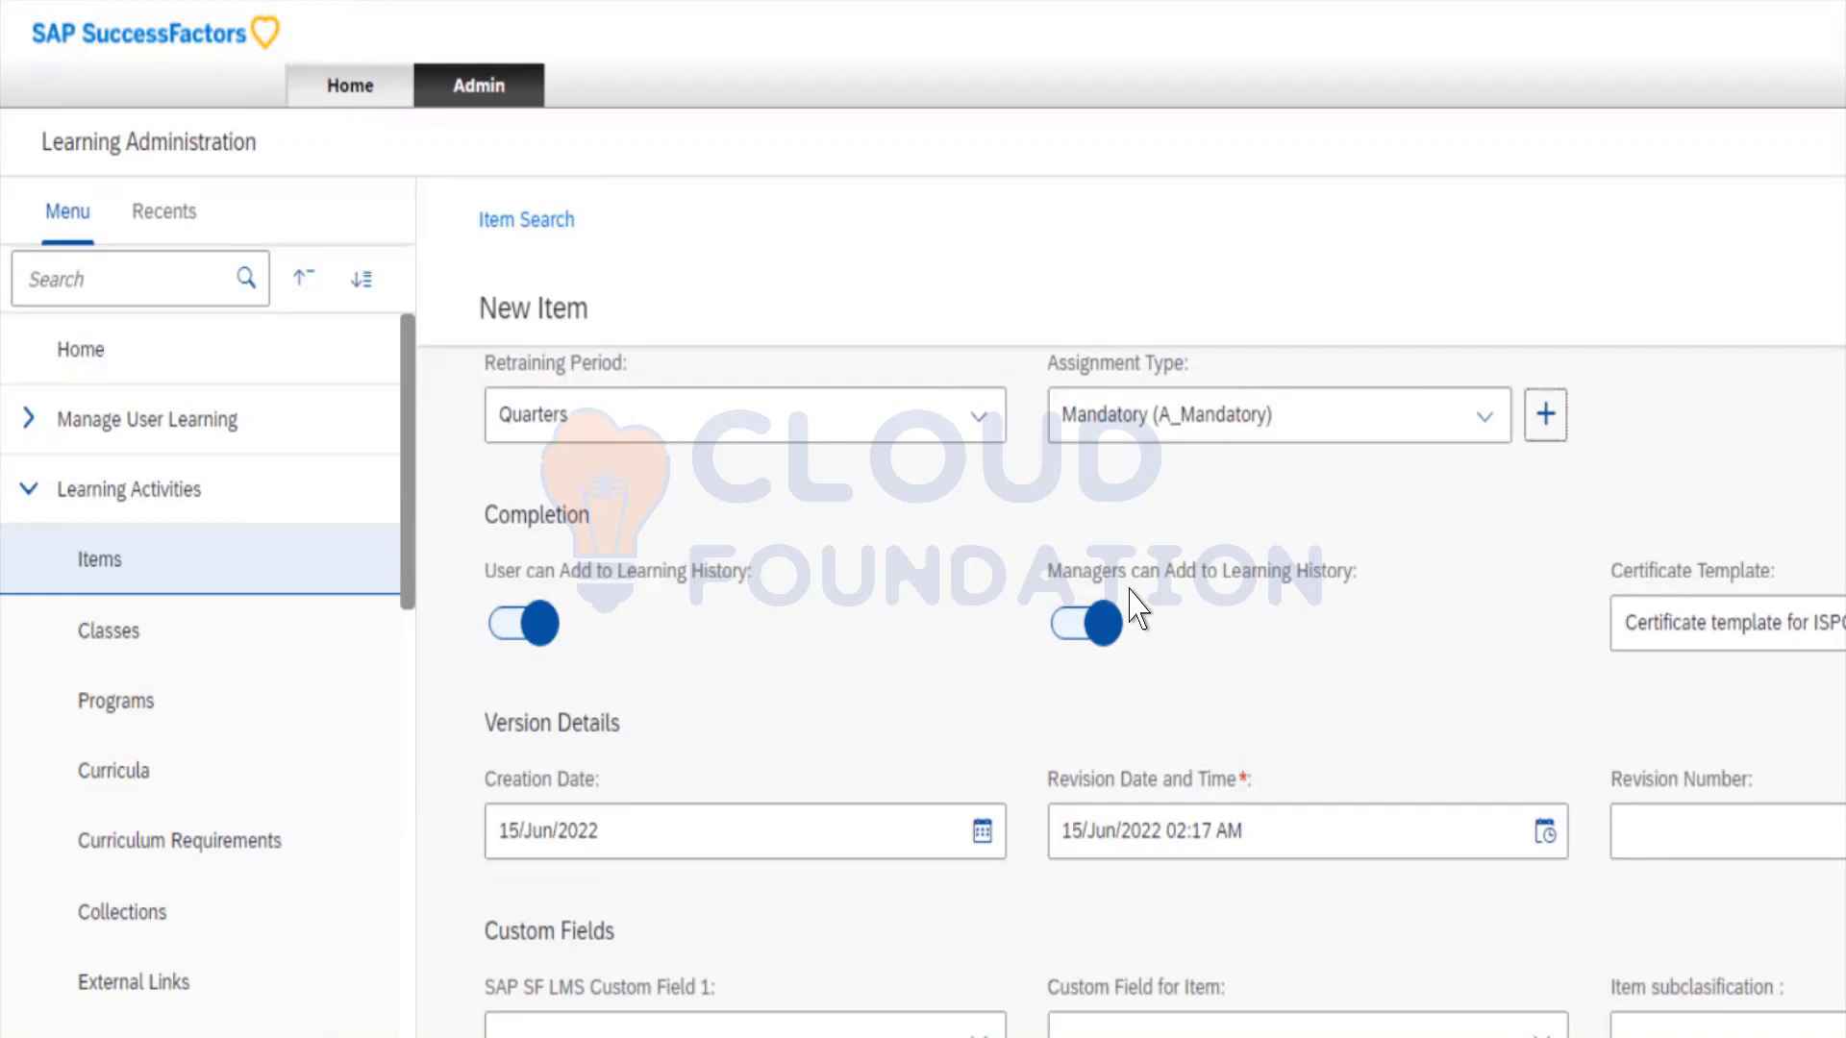
key(Tab)
key(Tab)
key(Tab)
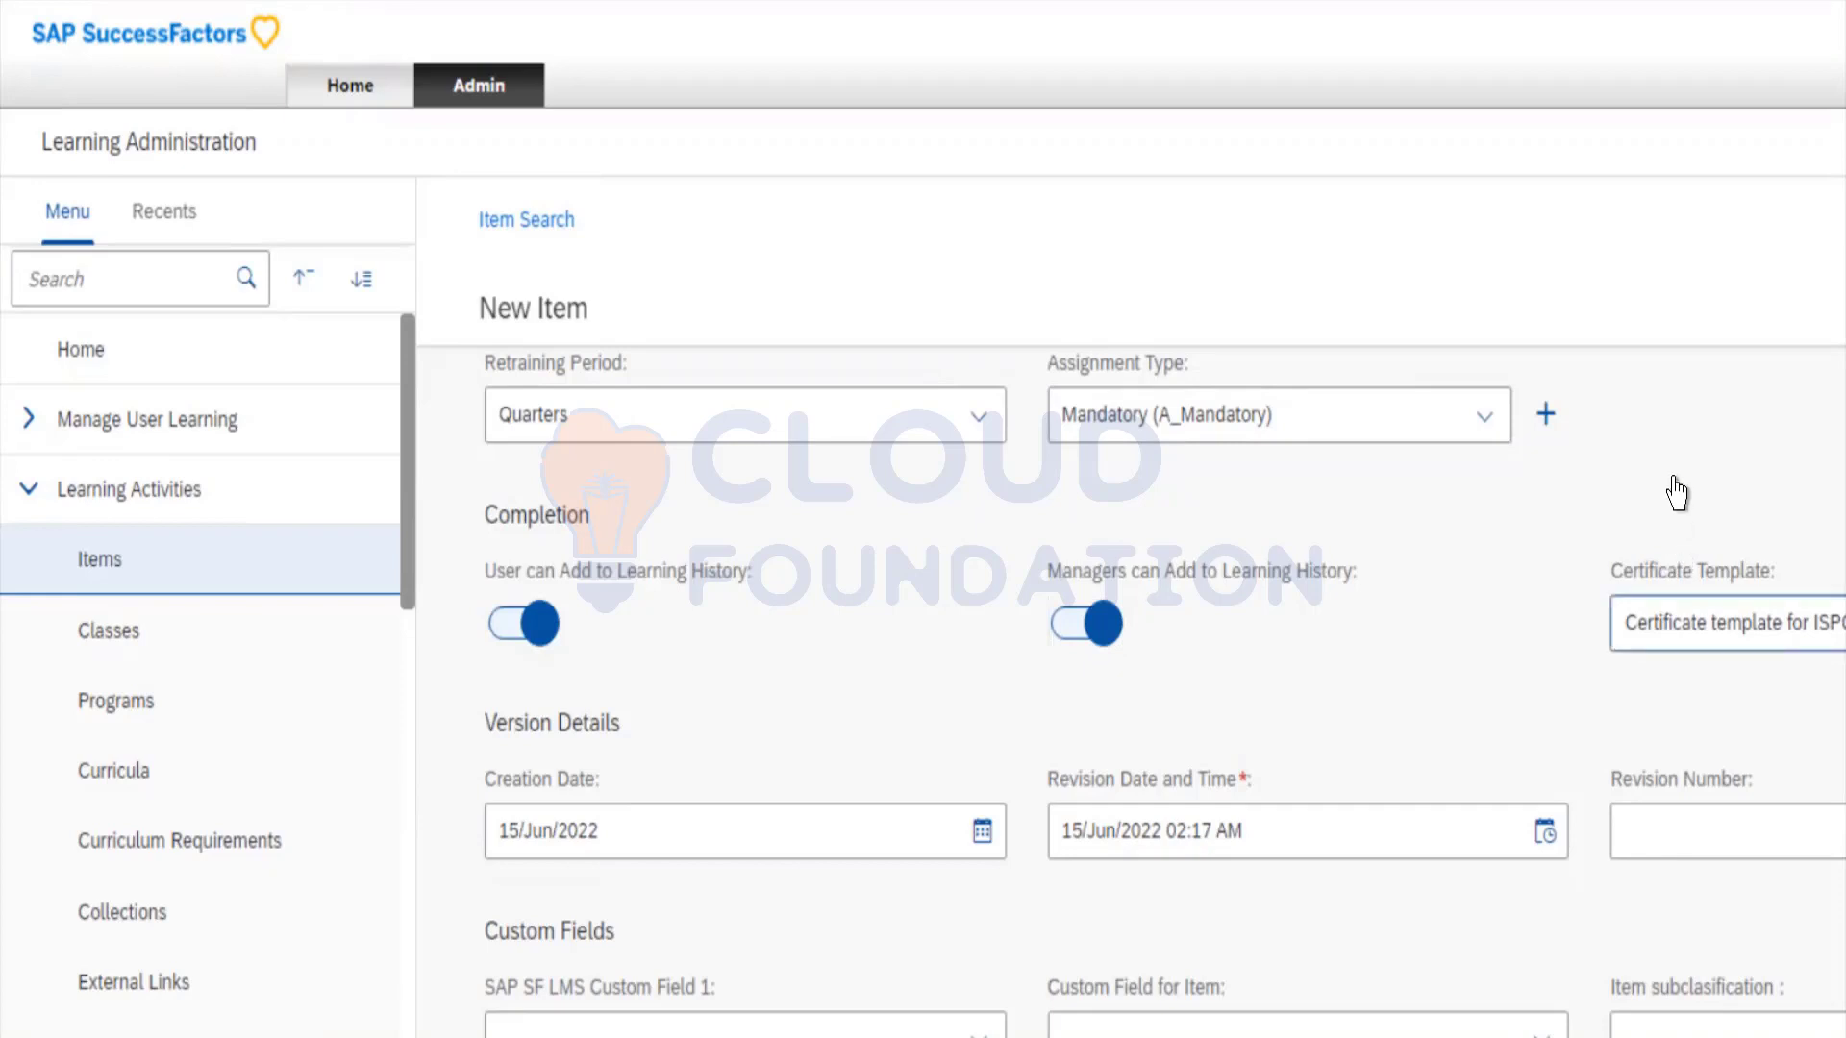
click(1673, 615)
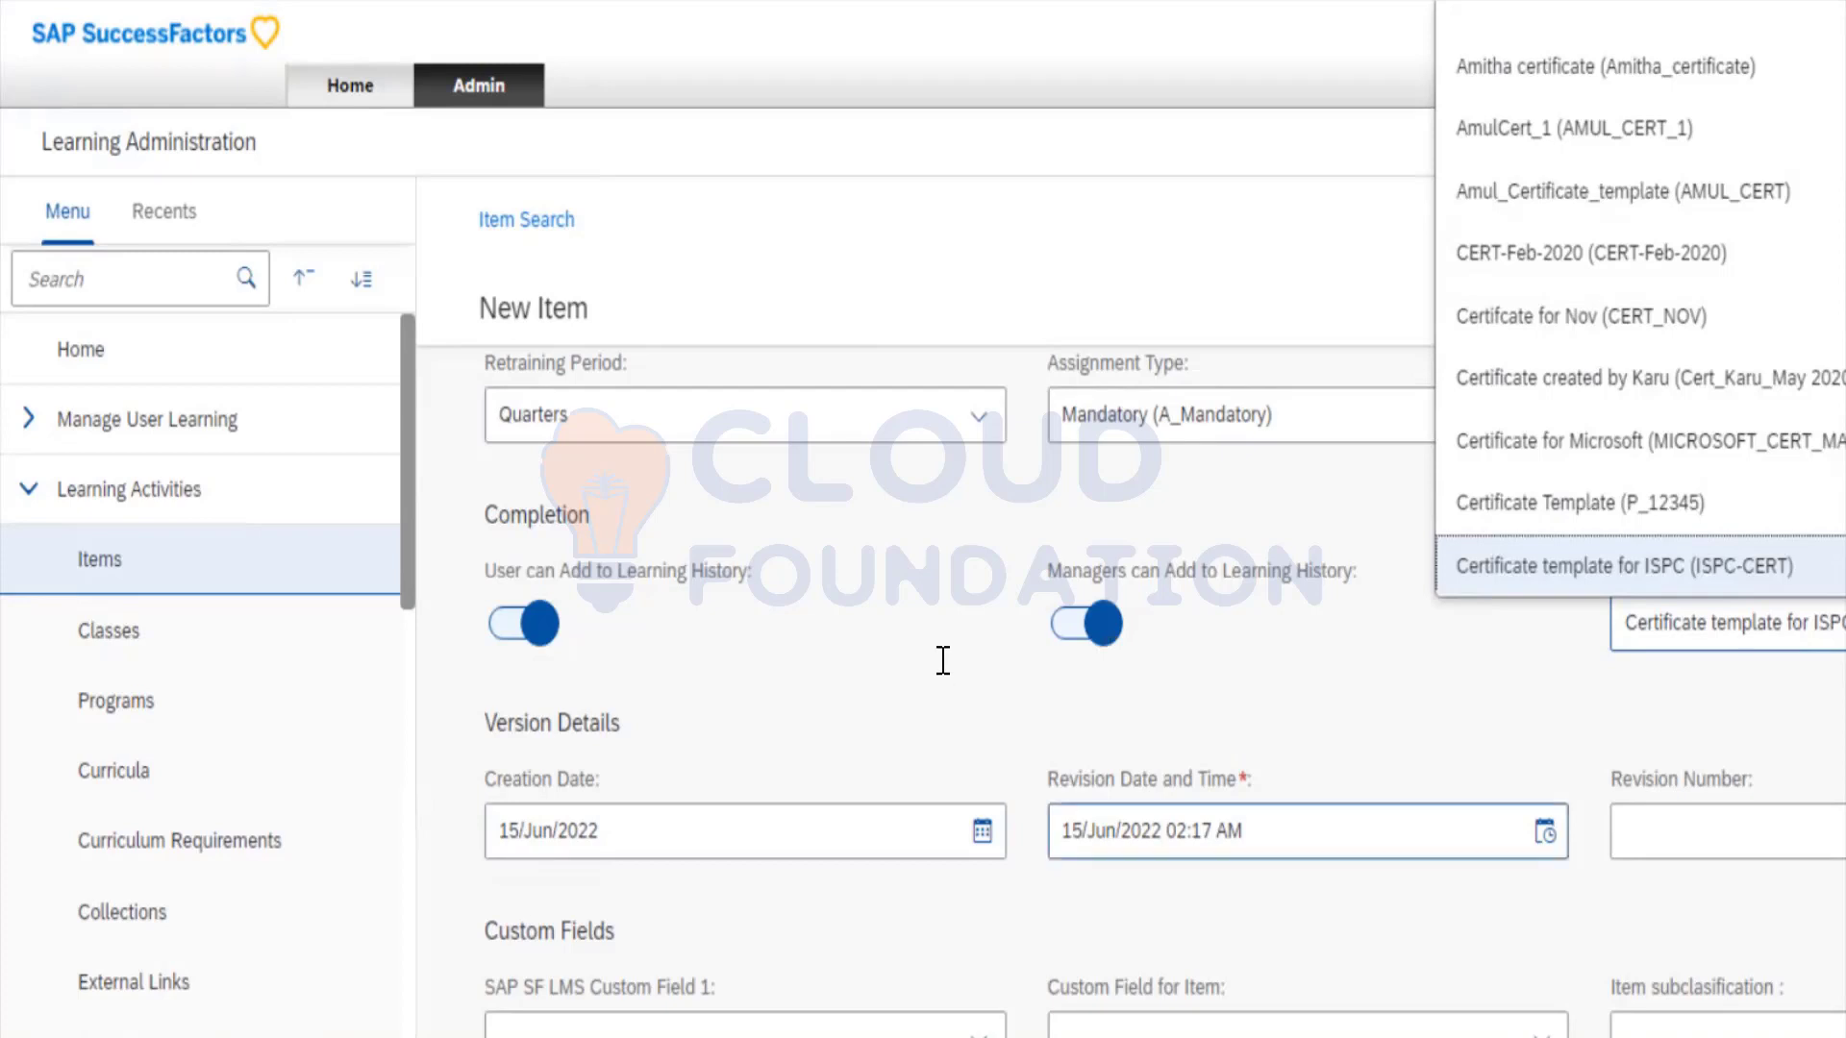
click(1131, 830)
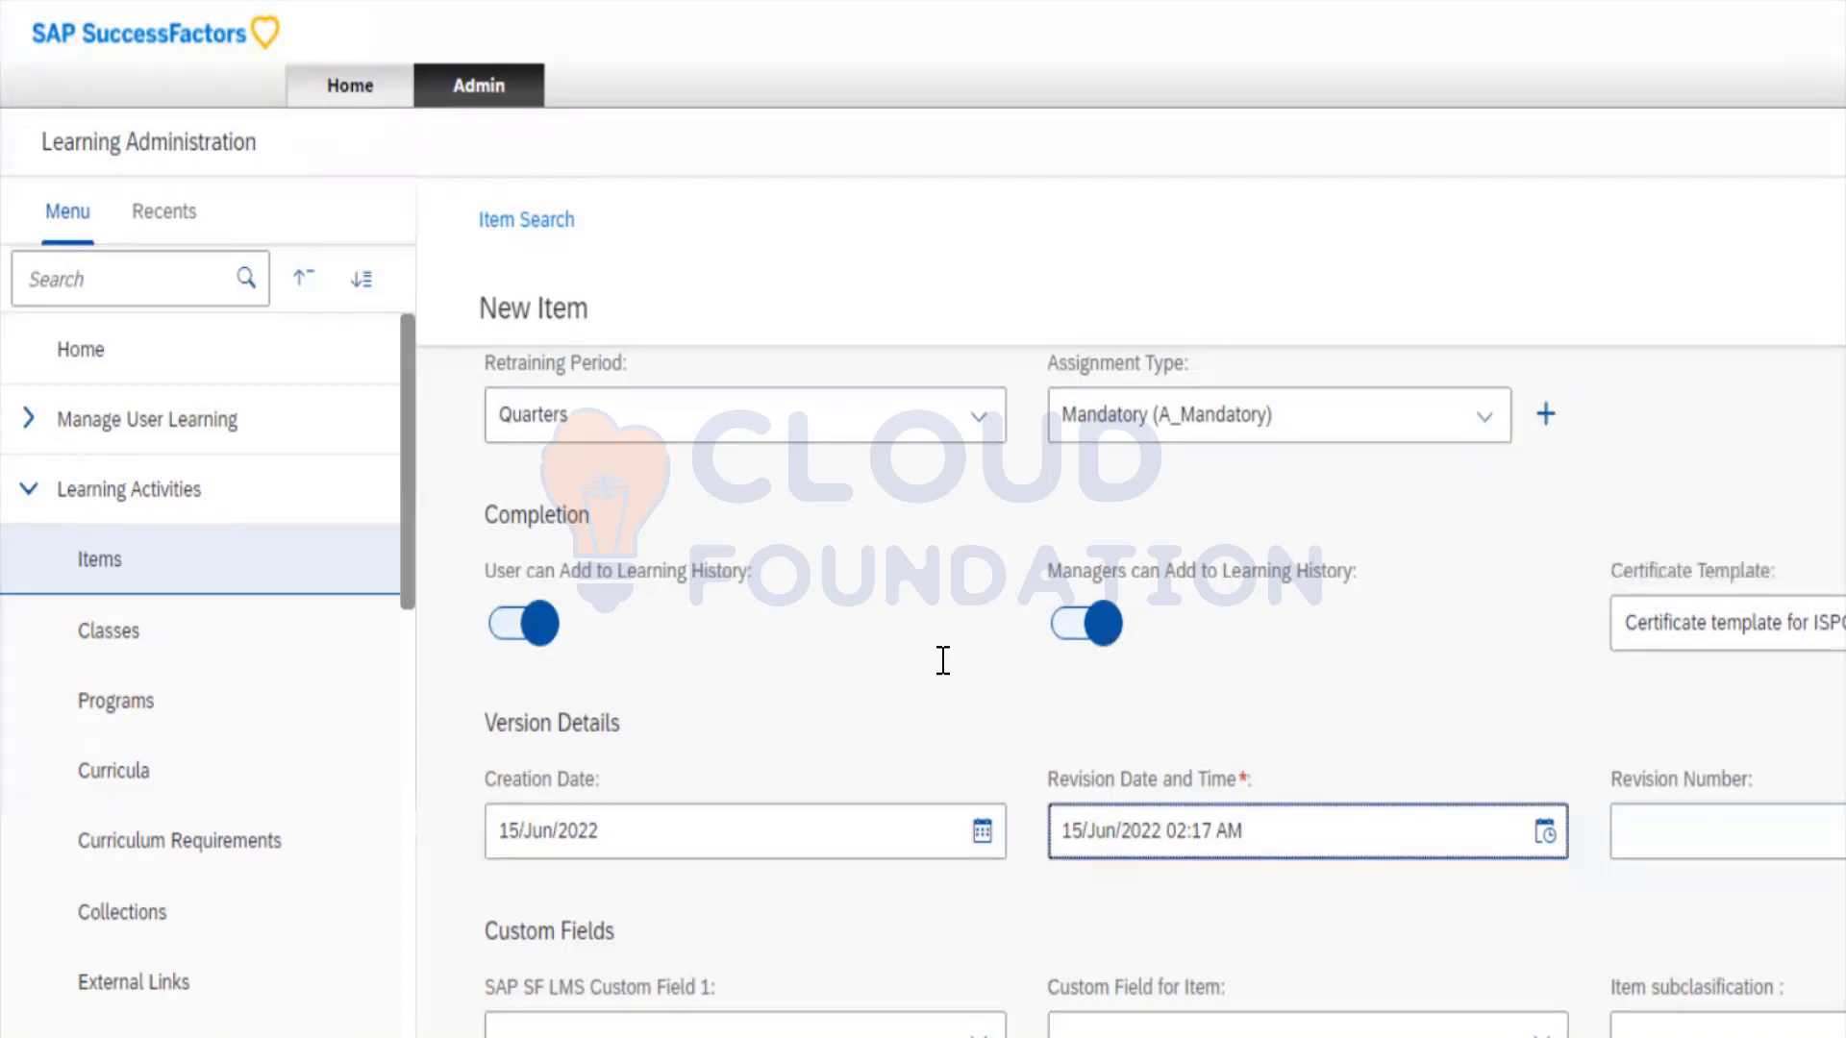
Set the Revision Number in Version Details to 1.
scroll(943, 660, down, 2)
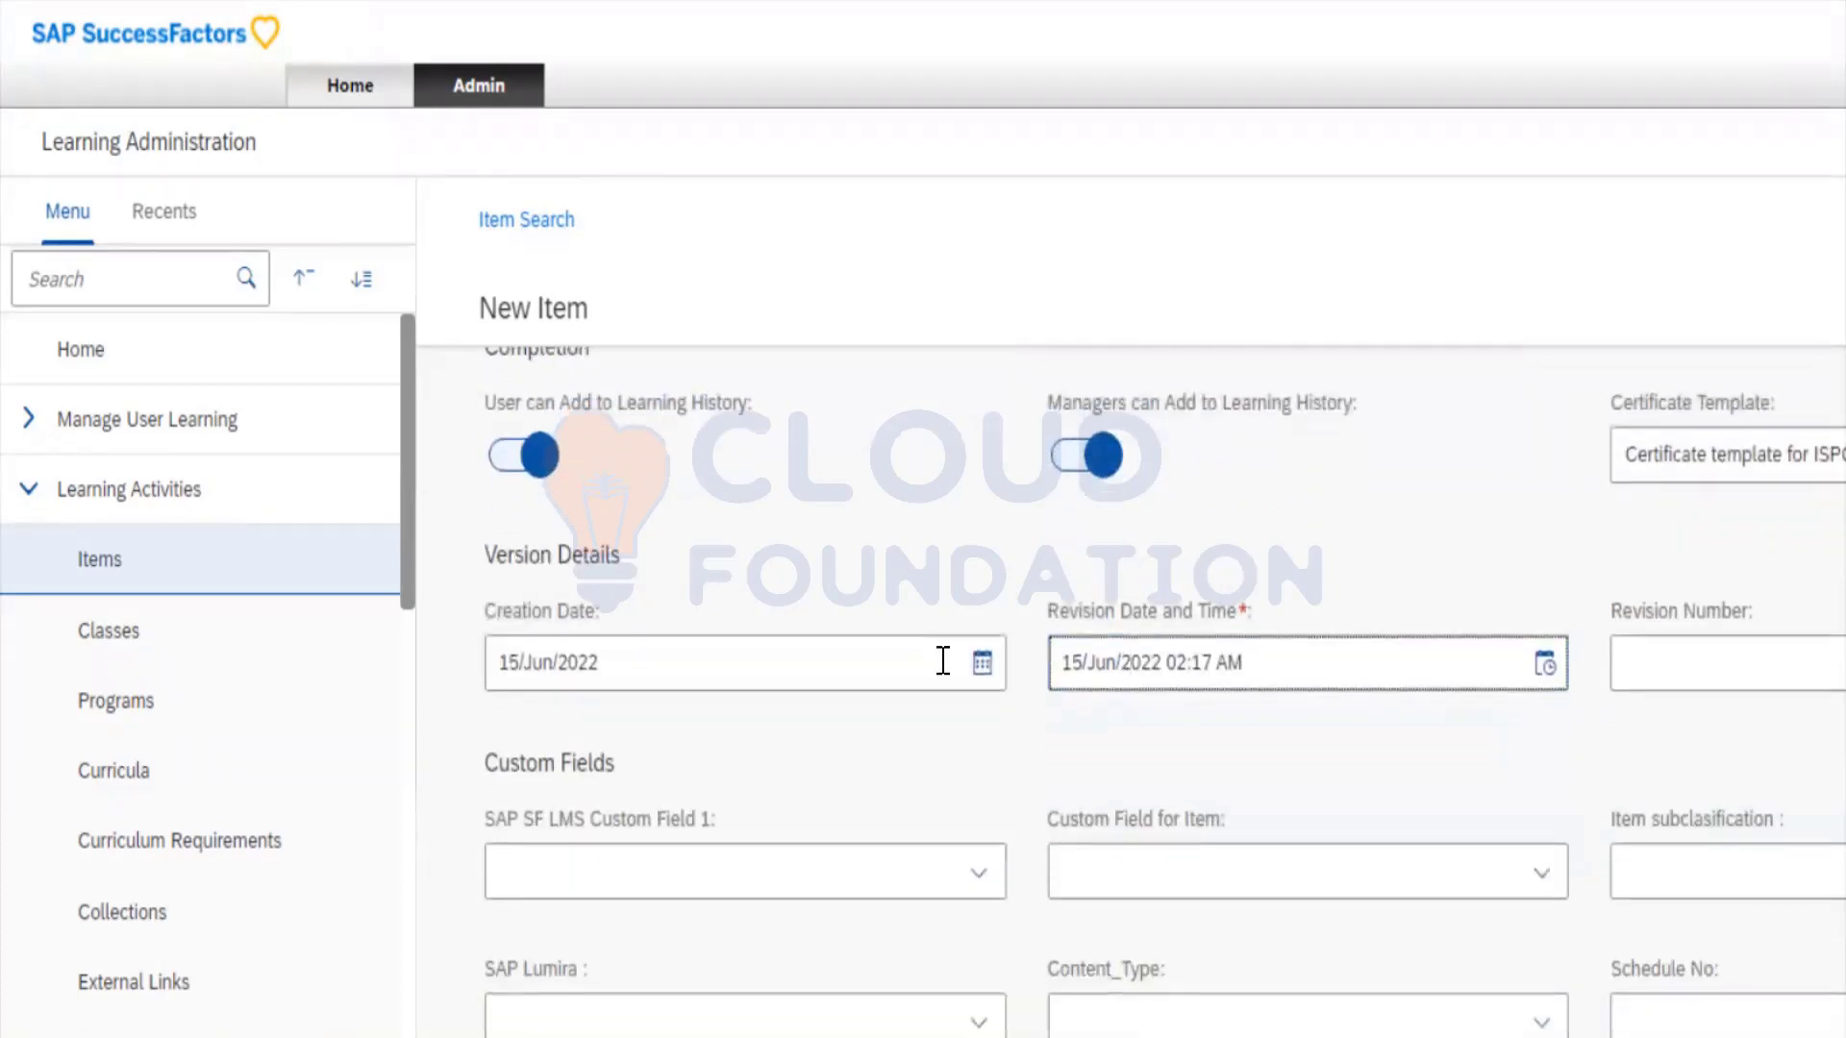
scroll(943, 661, down, 1)
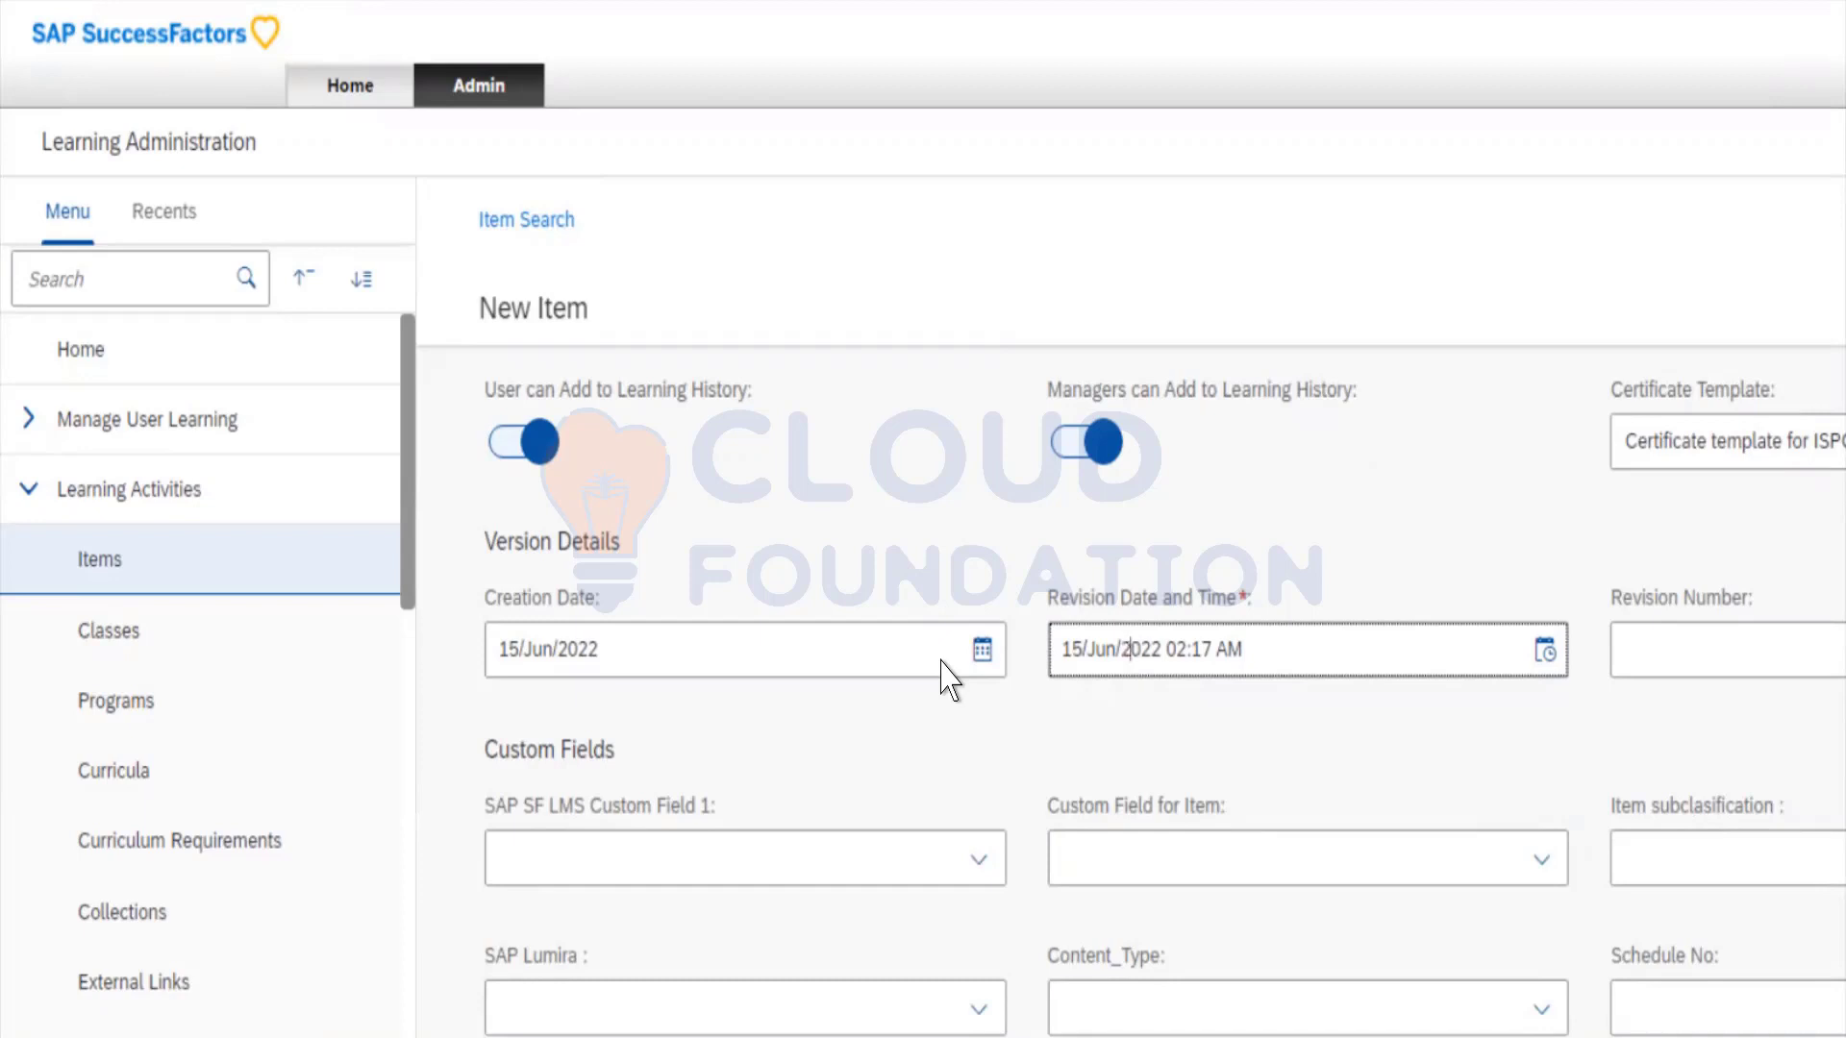
scroll(941, 662, down, 4)
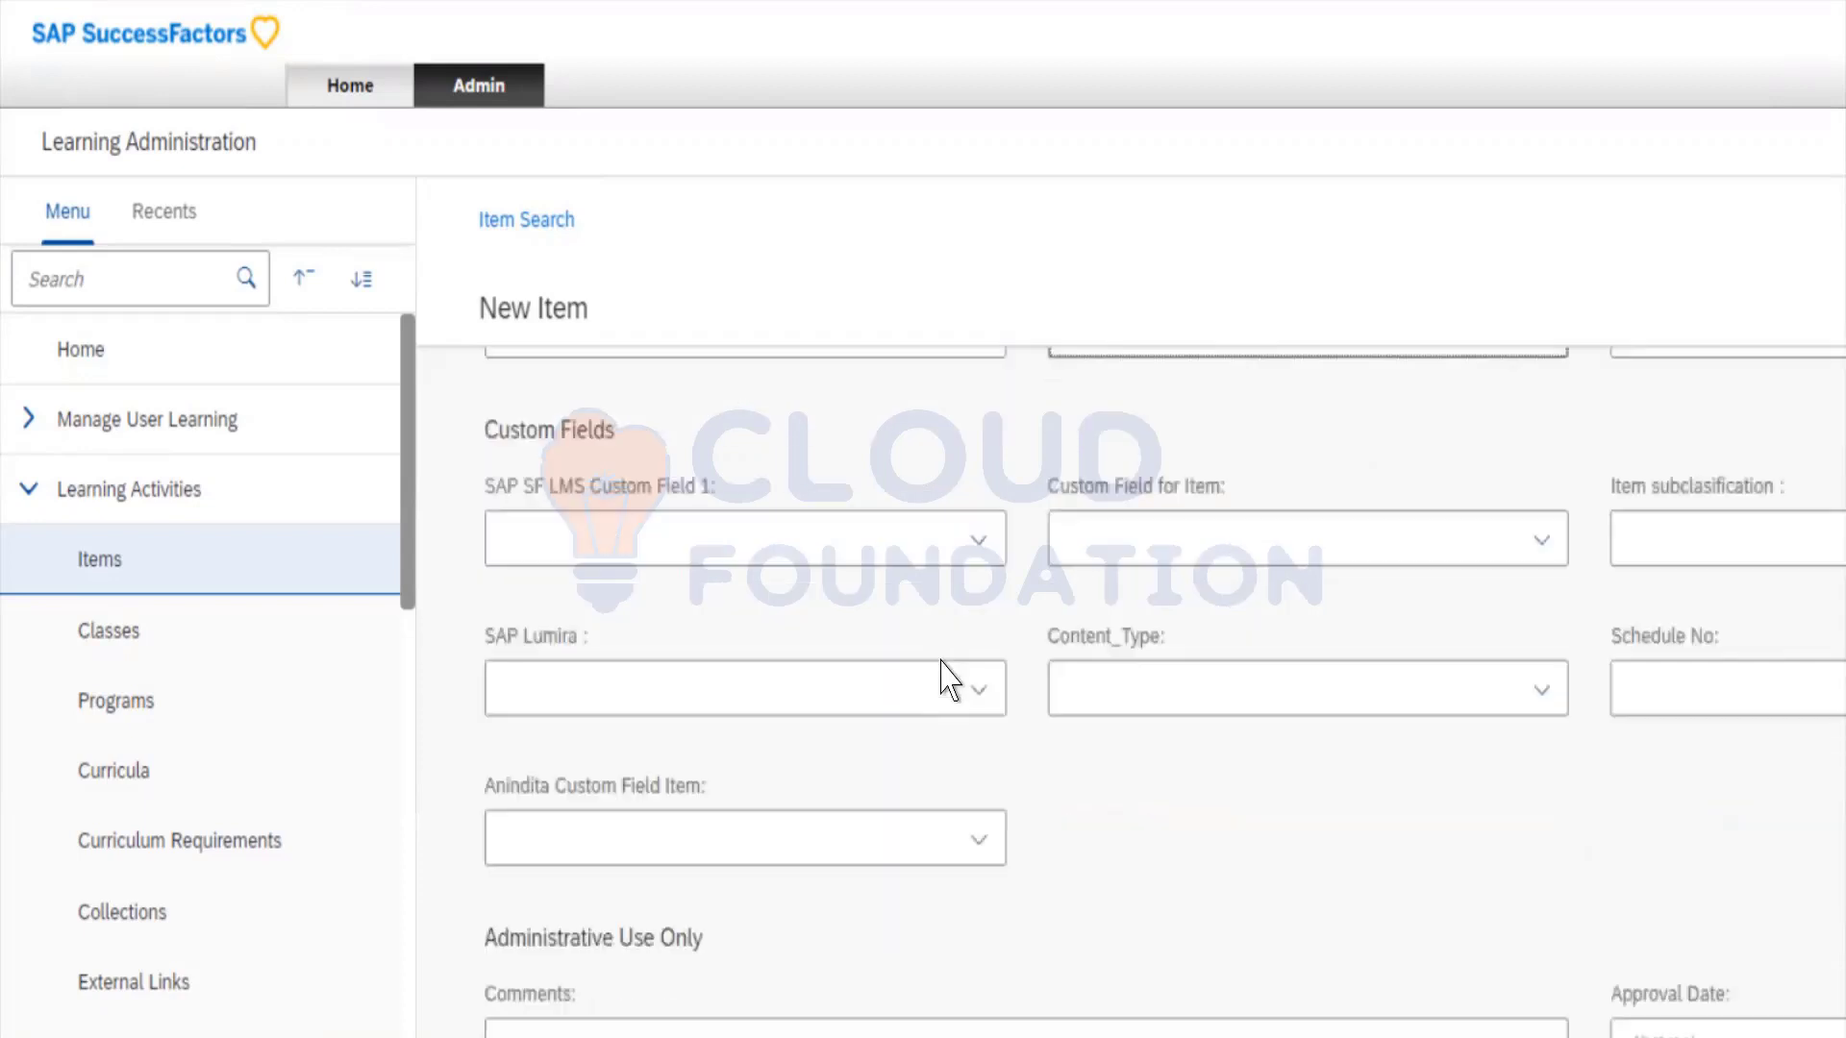
scroll(941, 673, up, 3)
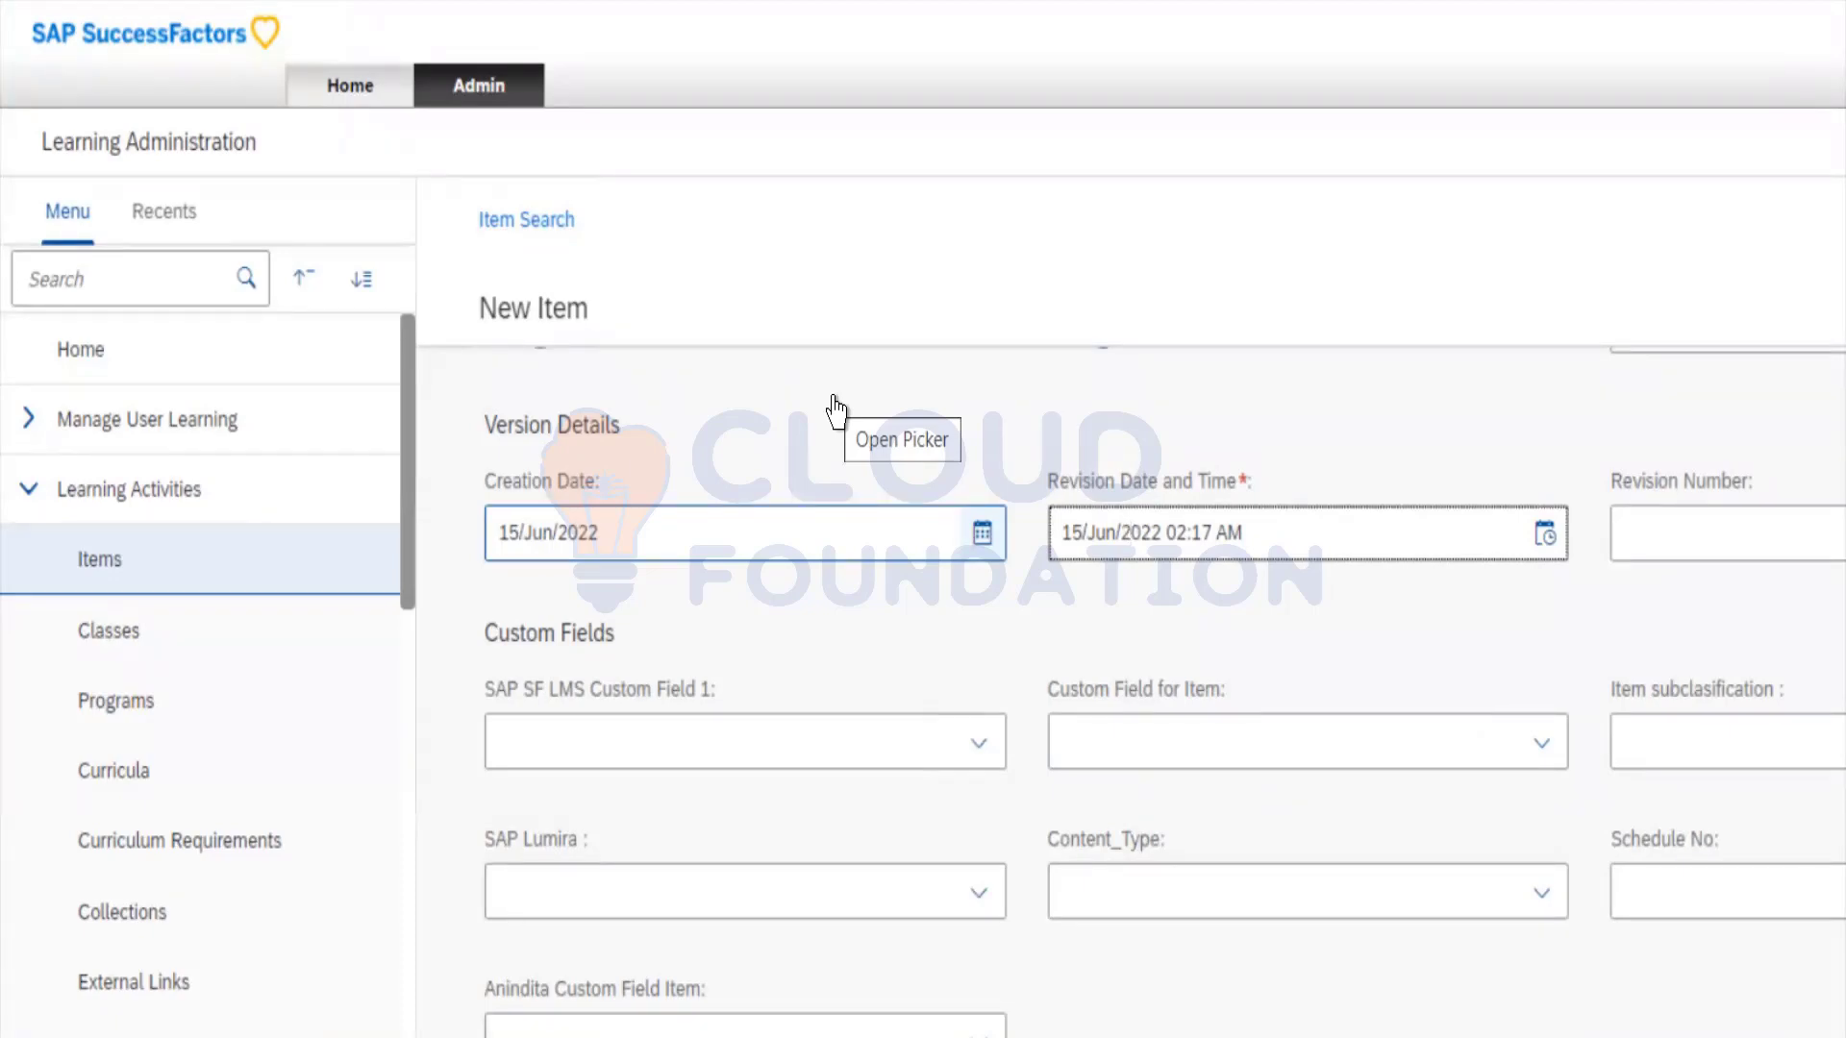
key(Tab)
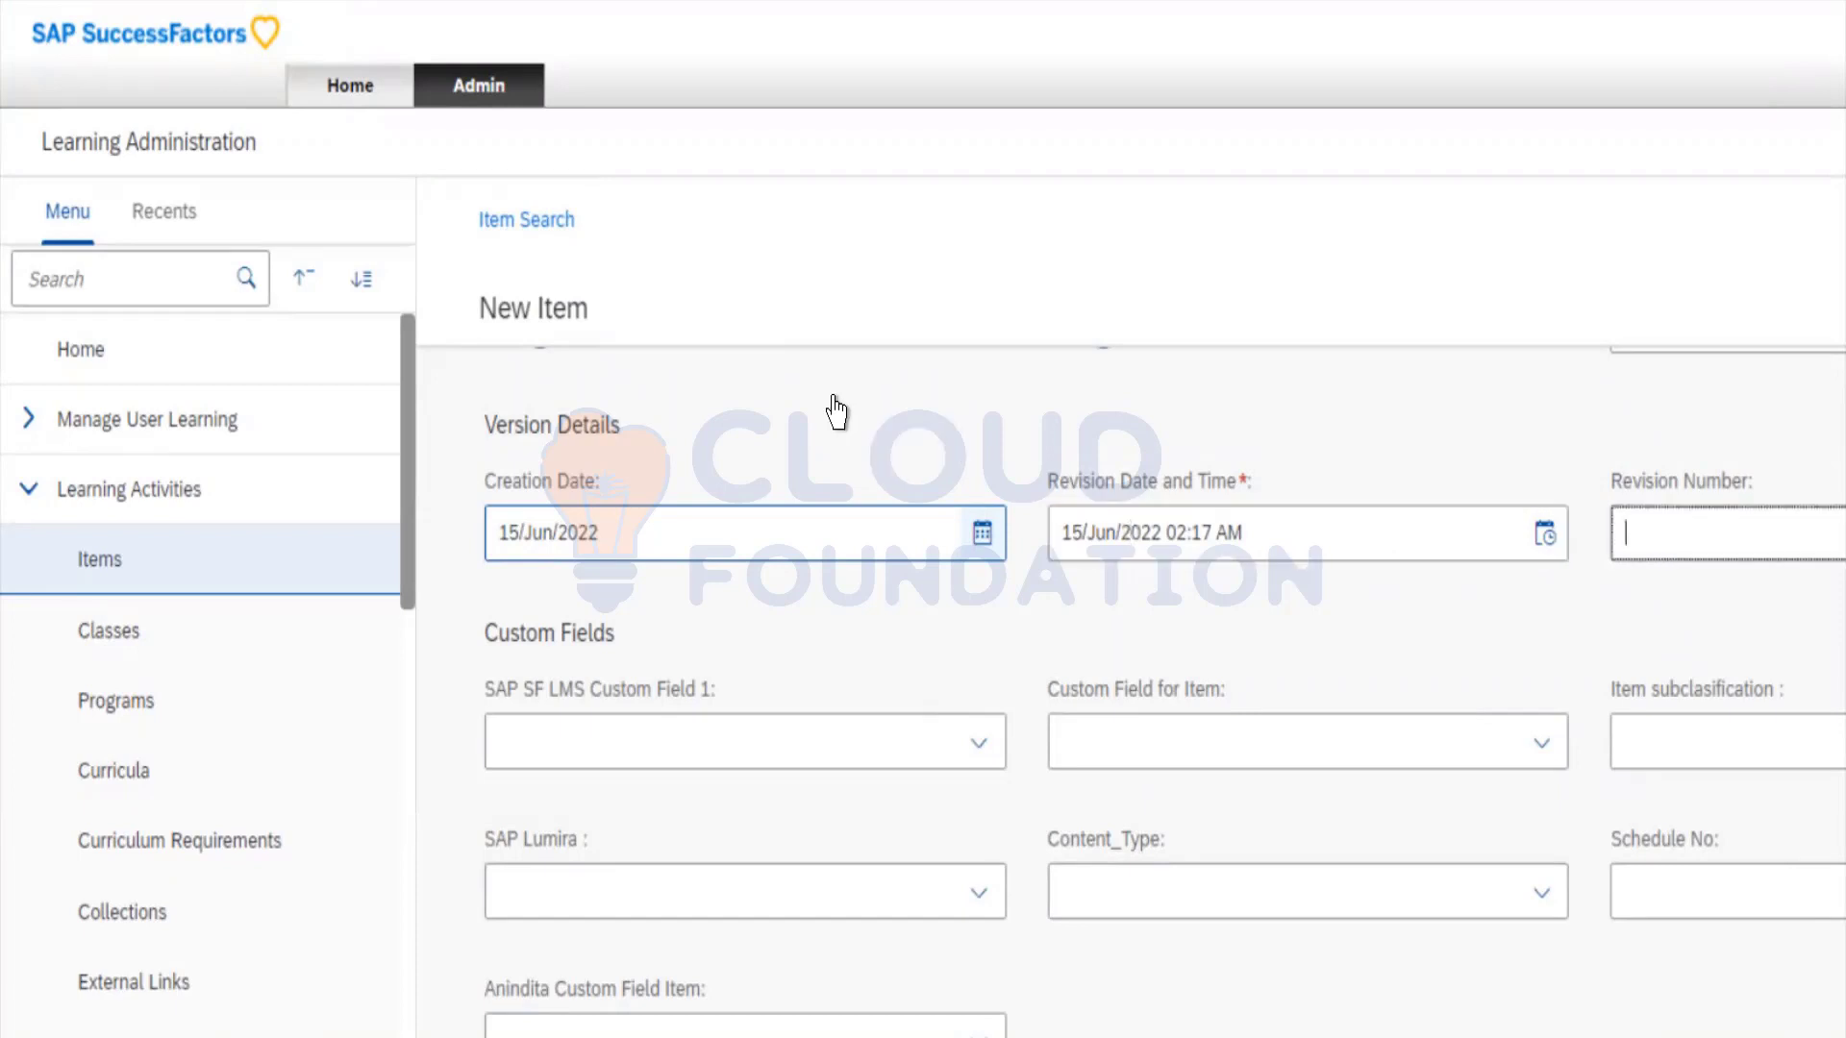
text(1)
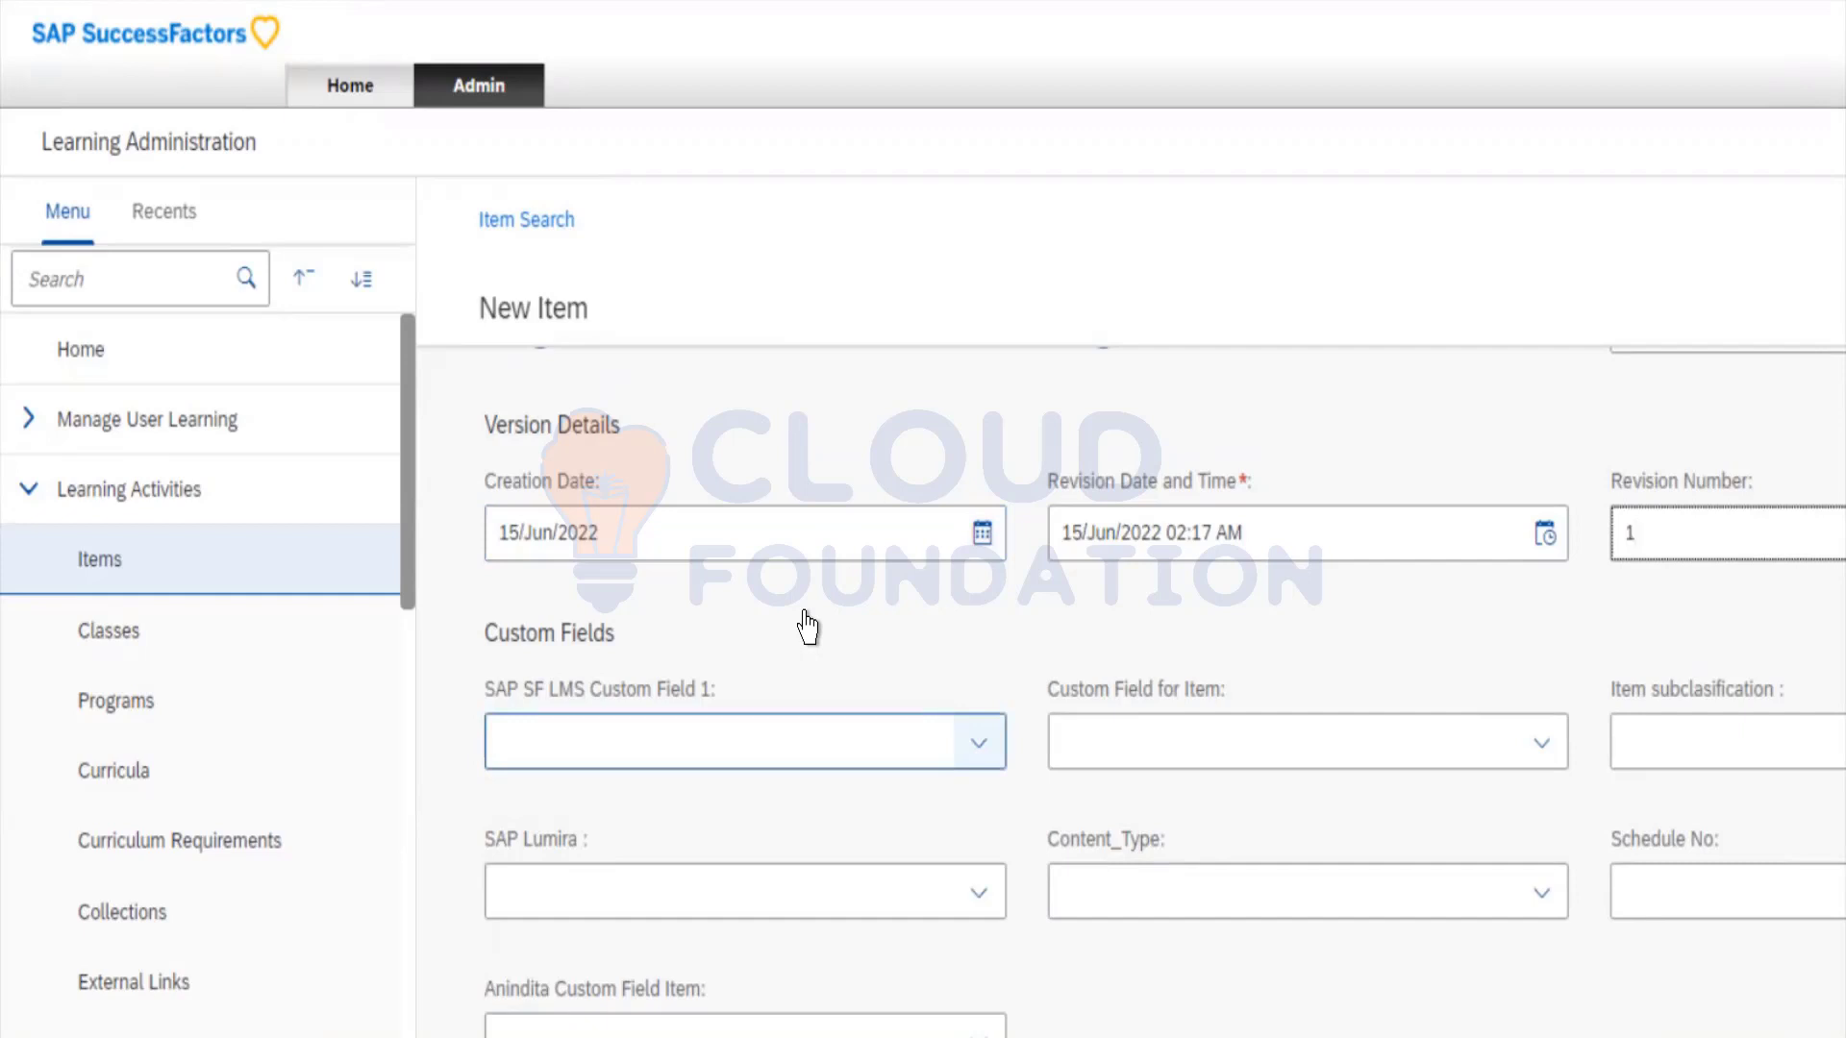
Check the options offered for SAP SF LMS Custom Field 1 and Custom Field for Item, leaving both empty.
key(Tab)
key(Tab)
key(Tab)
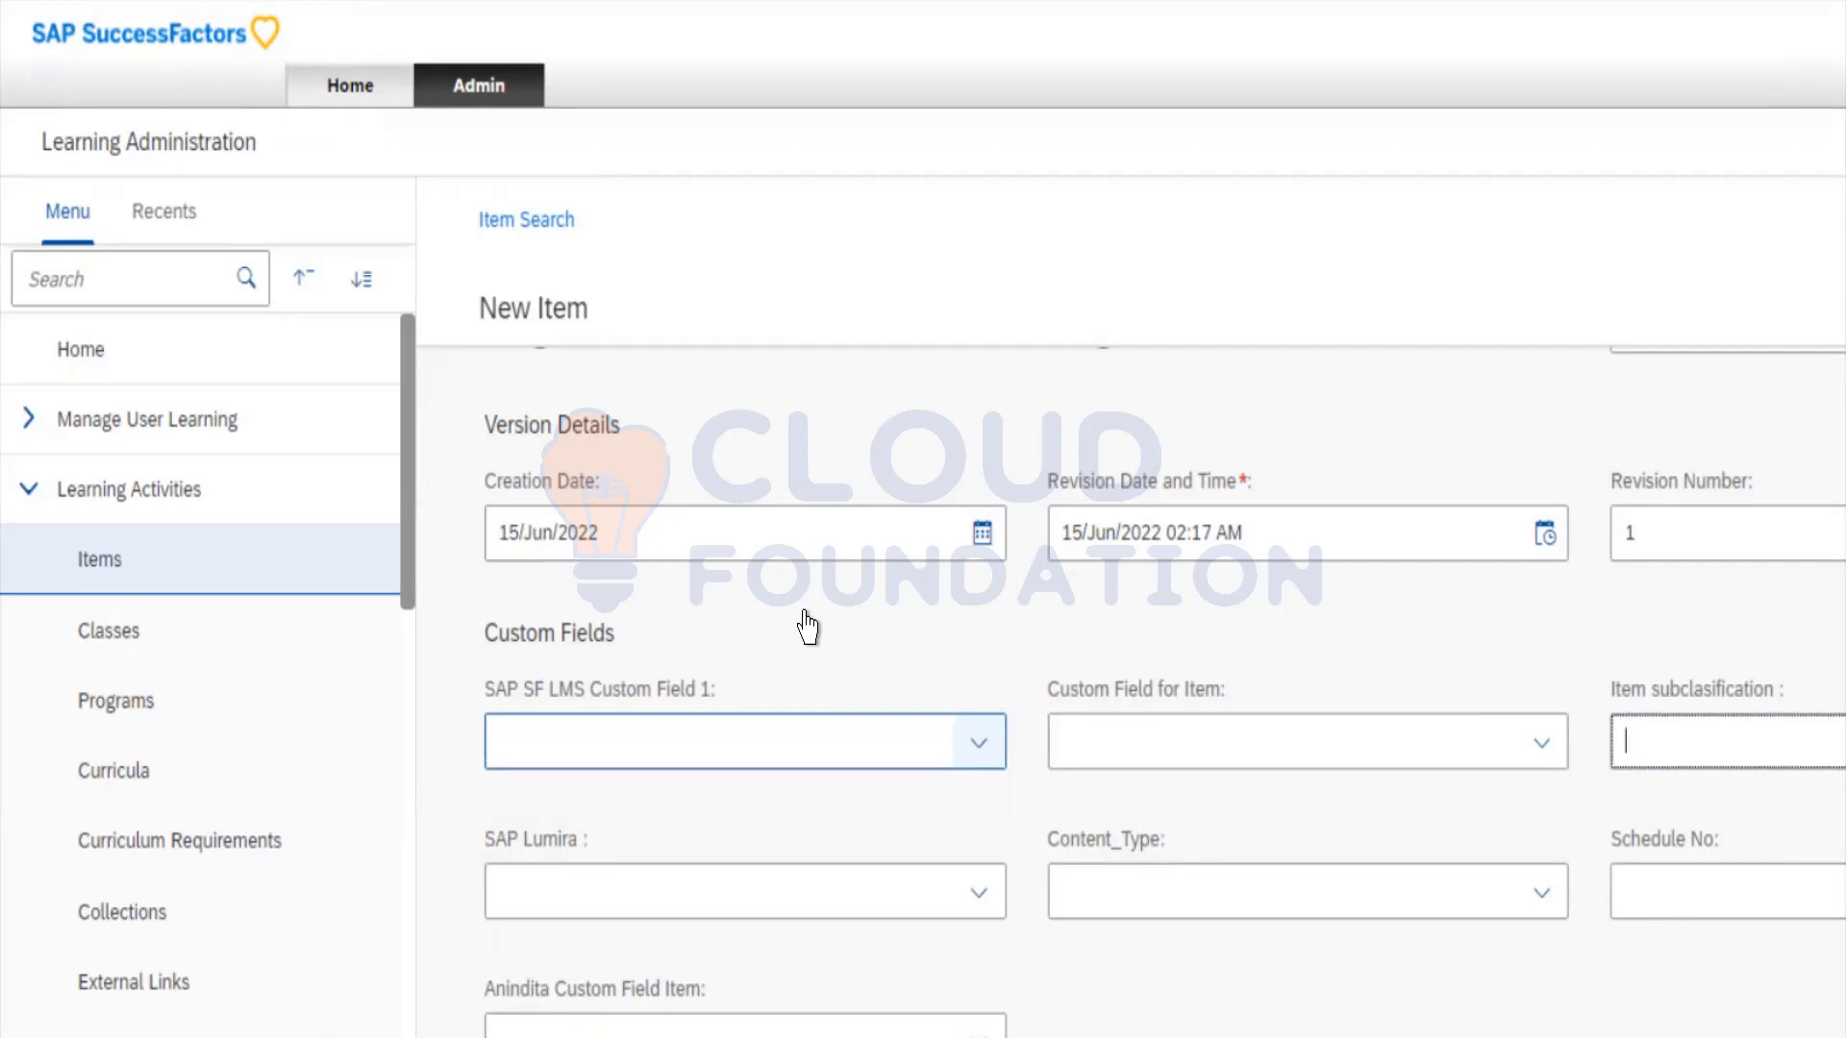
click(979, 742)
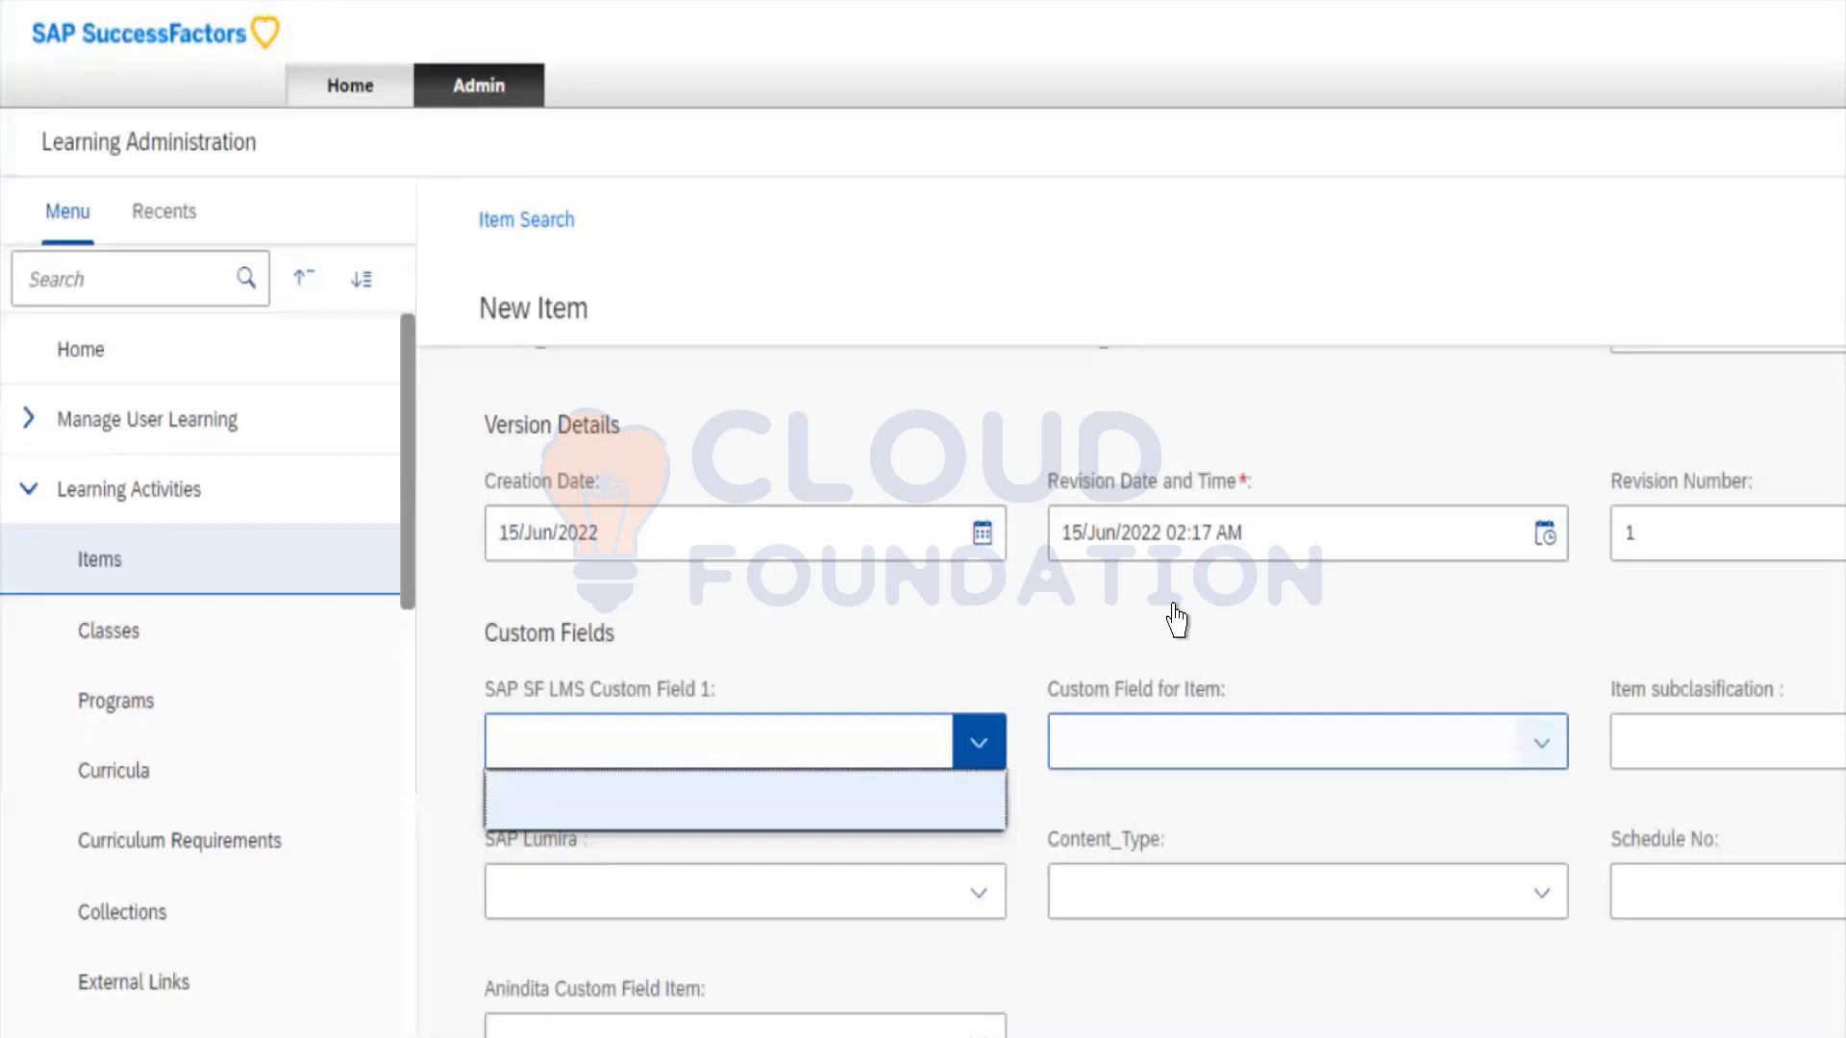
click(1177, 741)
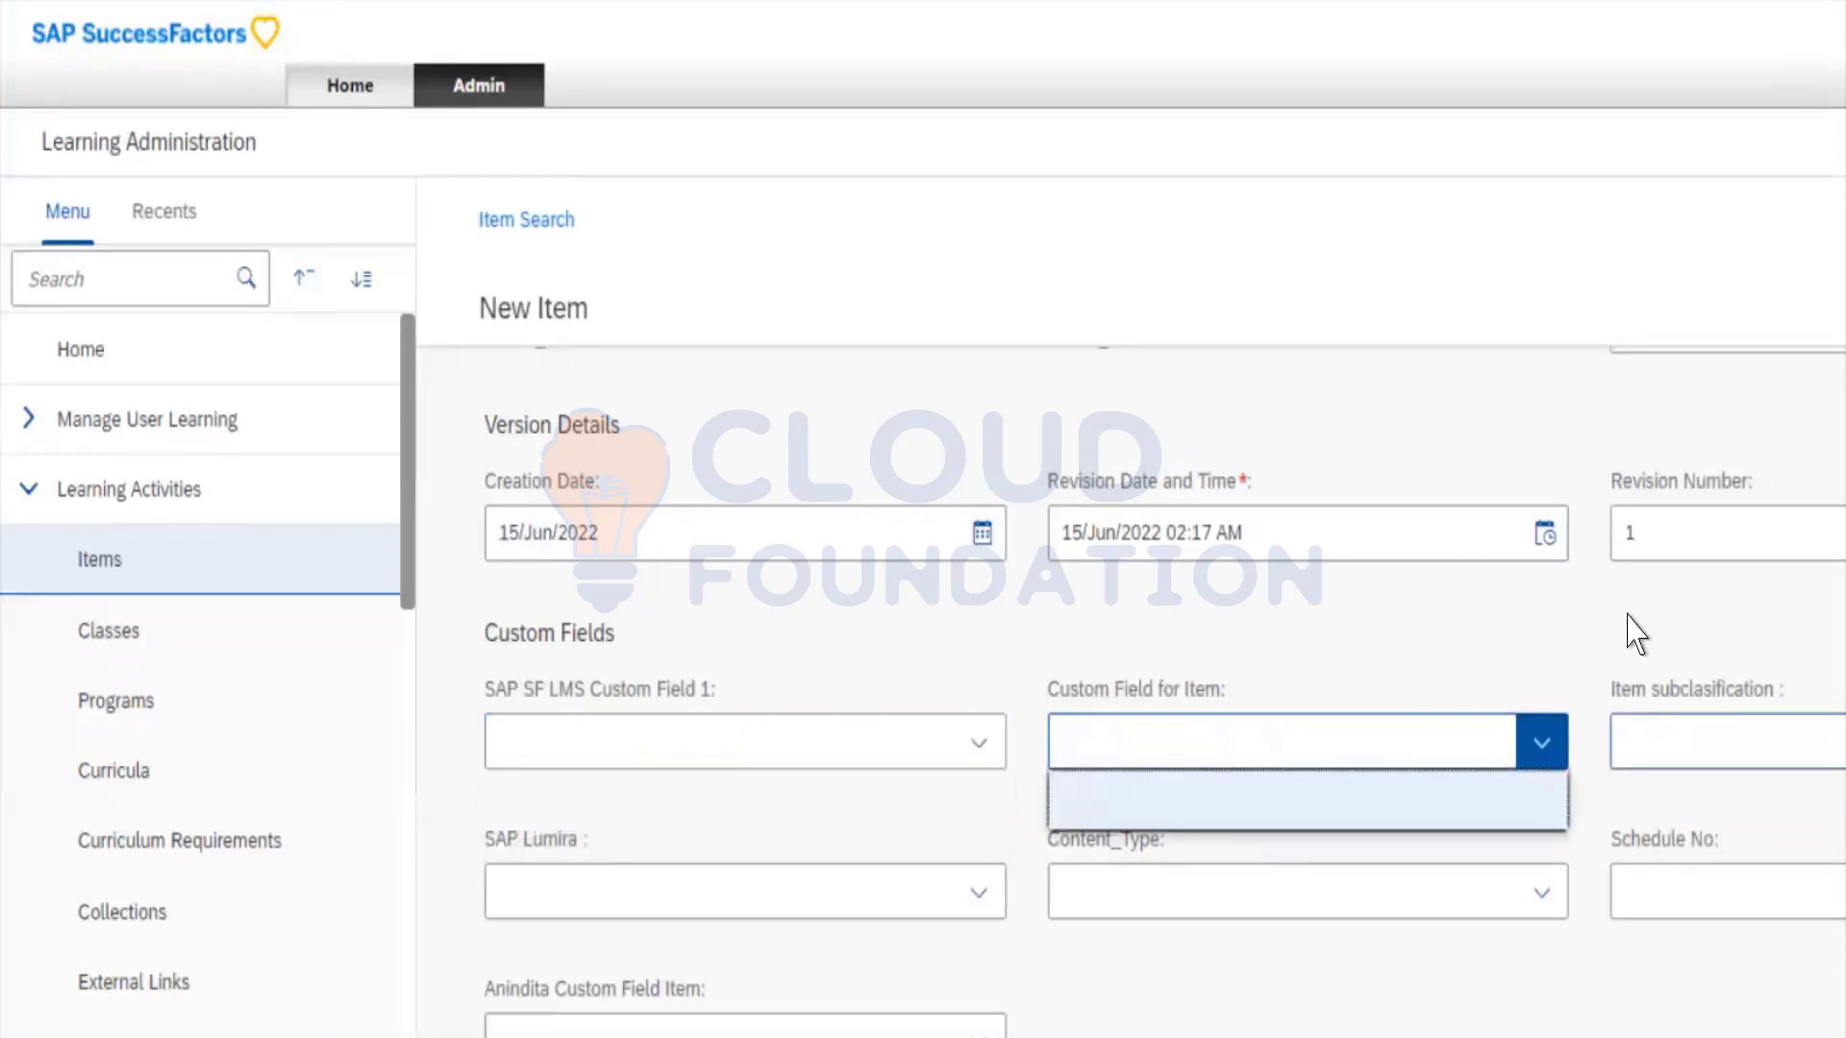
key(Tab)
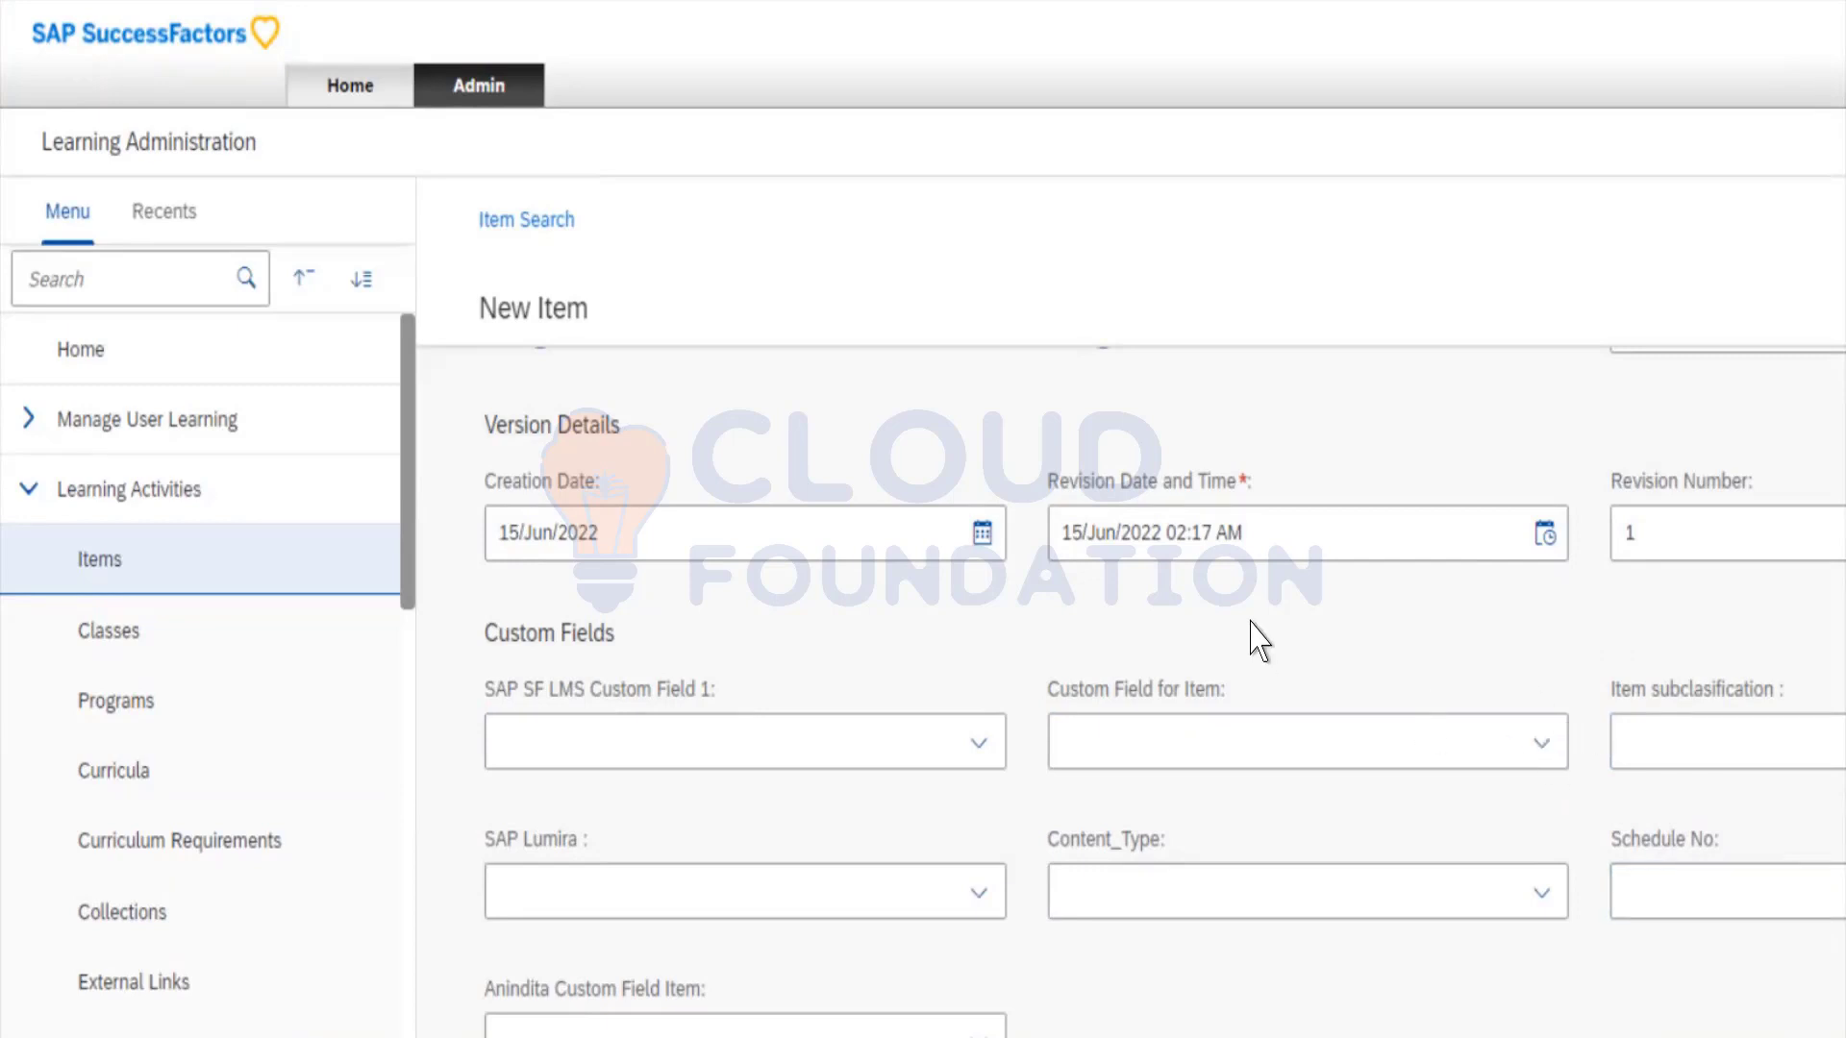
Enter "Test (This training was created for SAP)" in the Administrative Use Only comments and leave the Approval Date empty.
scroll(1259, 642, down, 3)
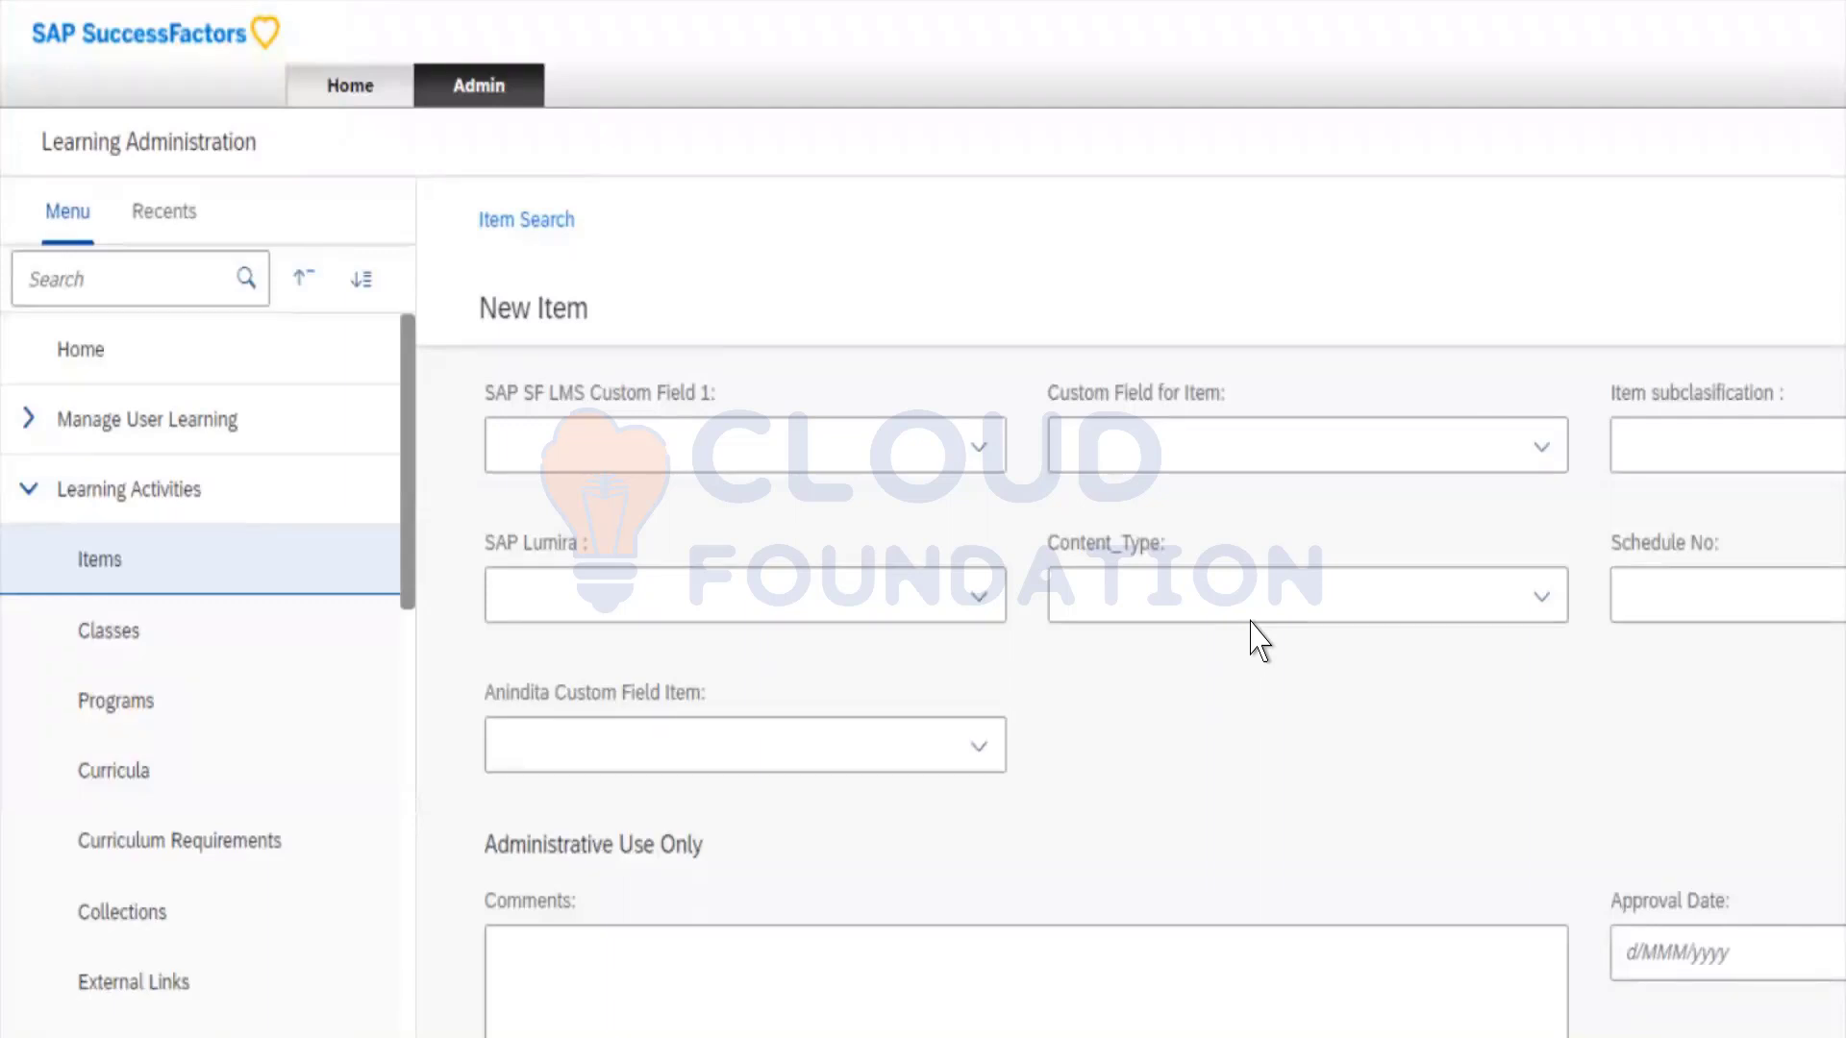
scroll(1260, 639, down, 1)
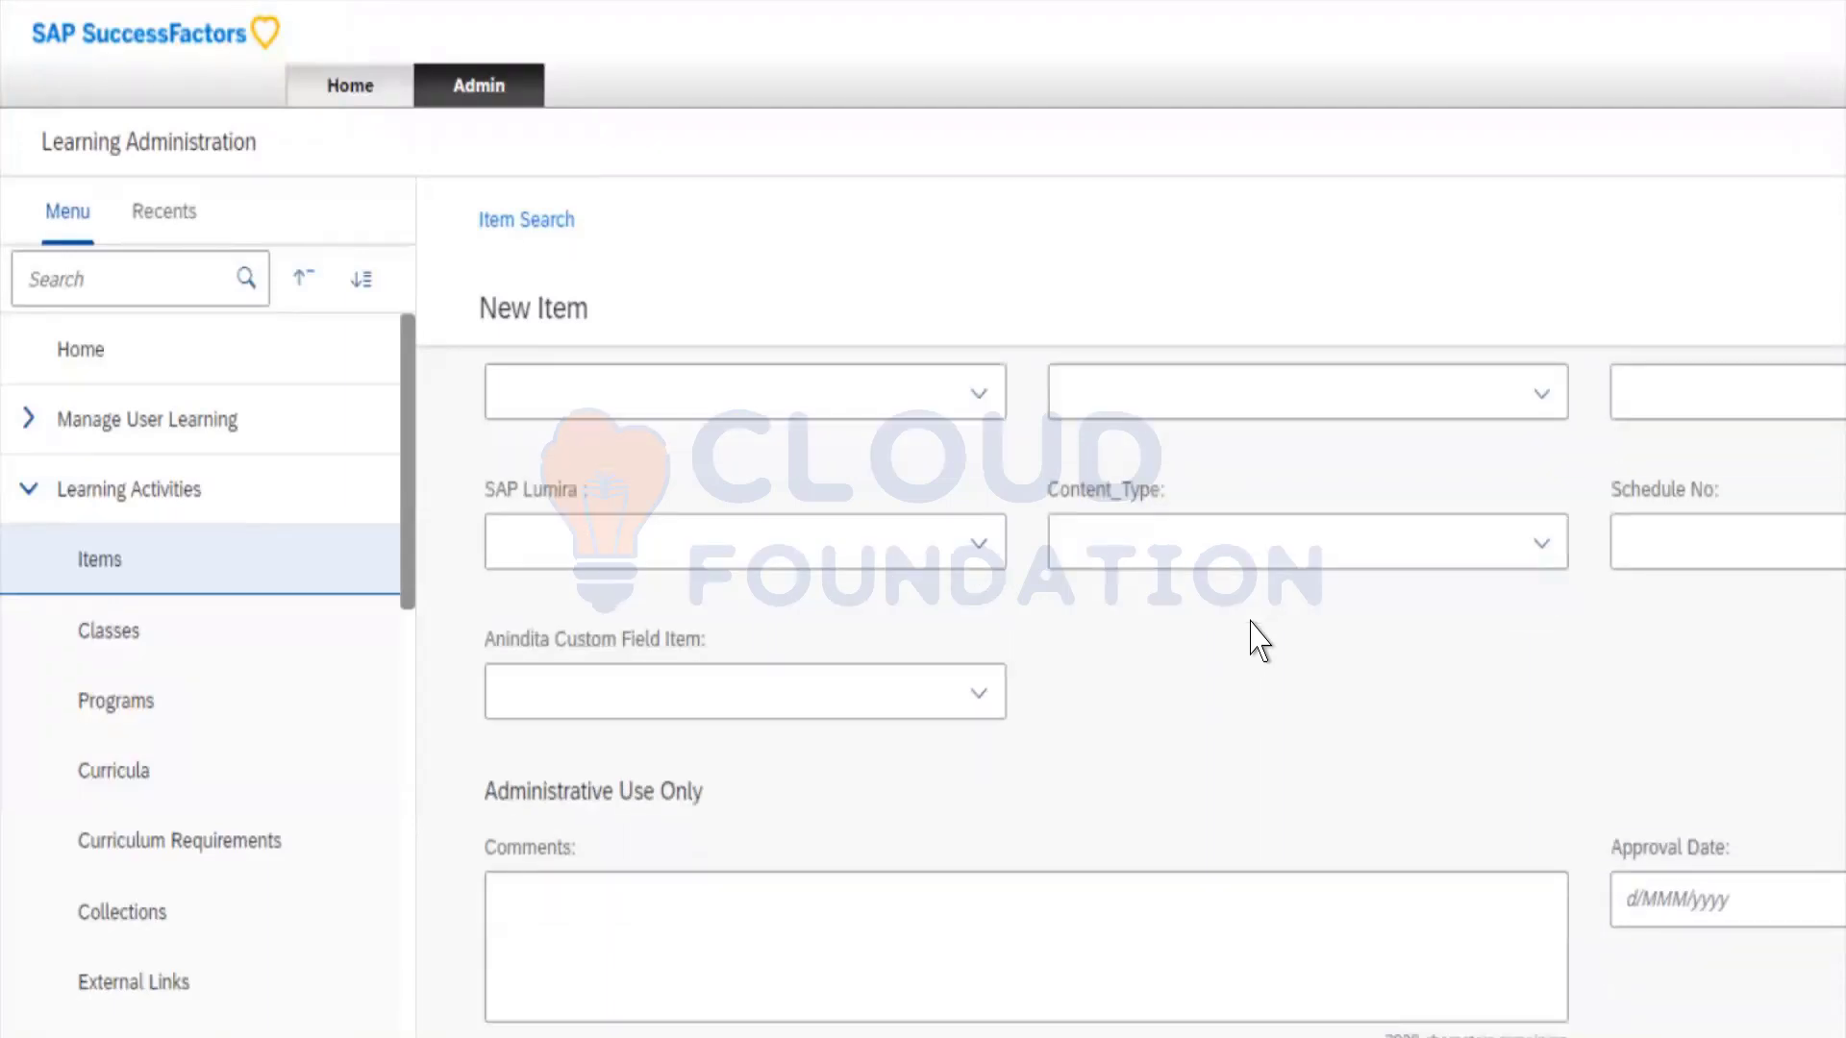
click(512, 792)
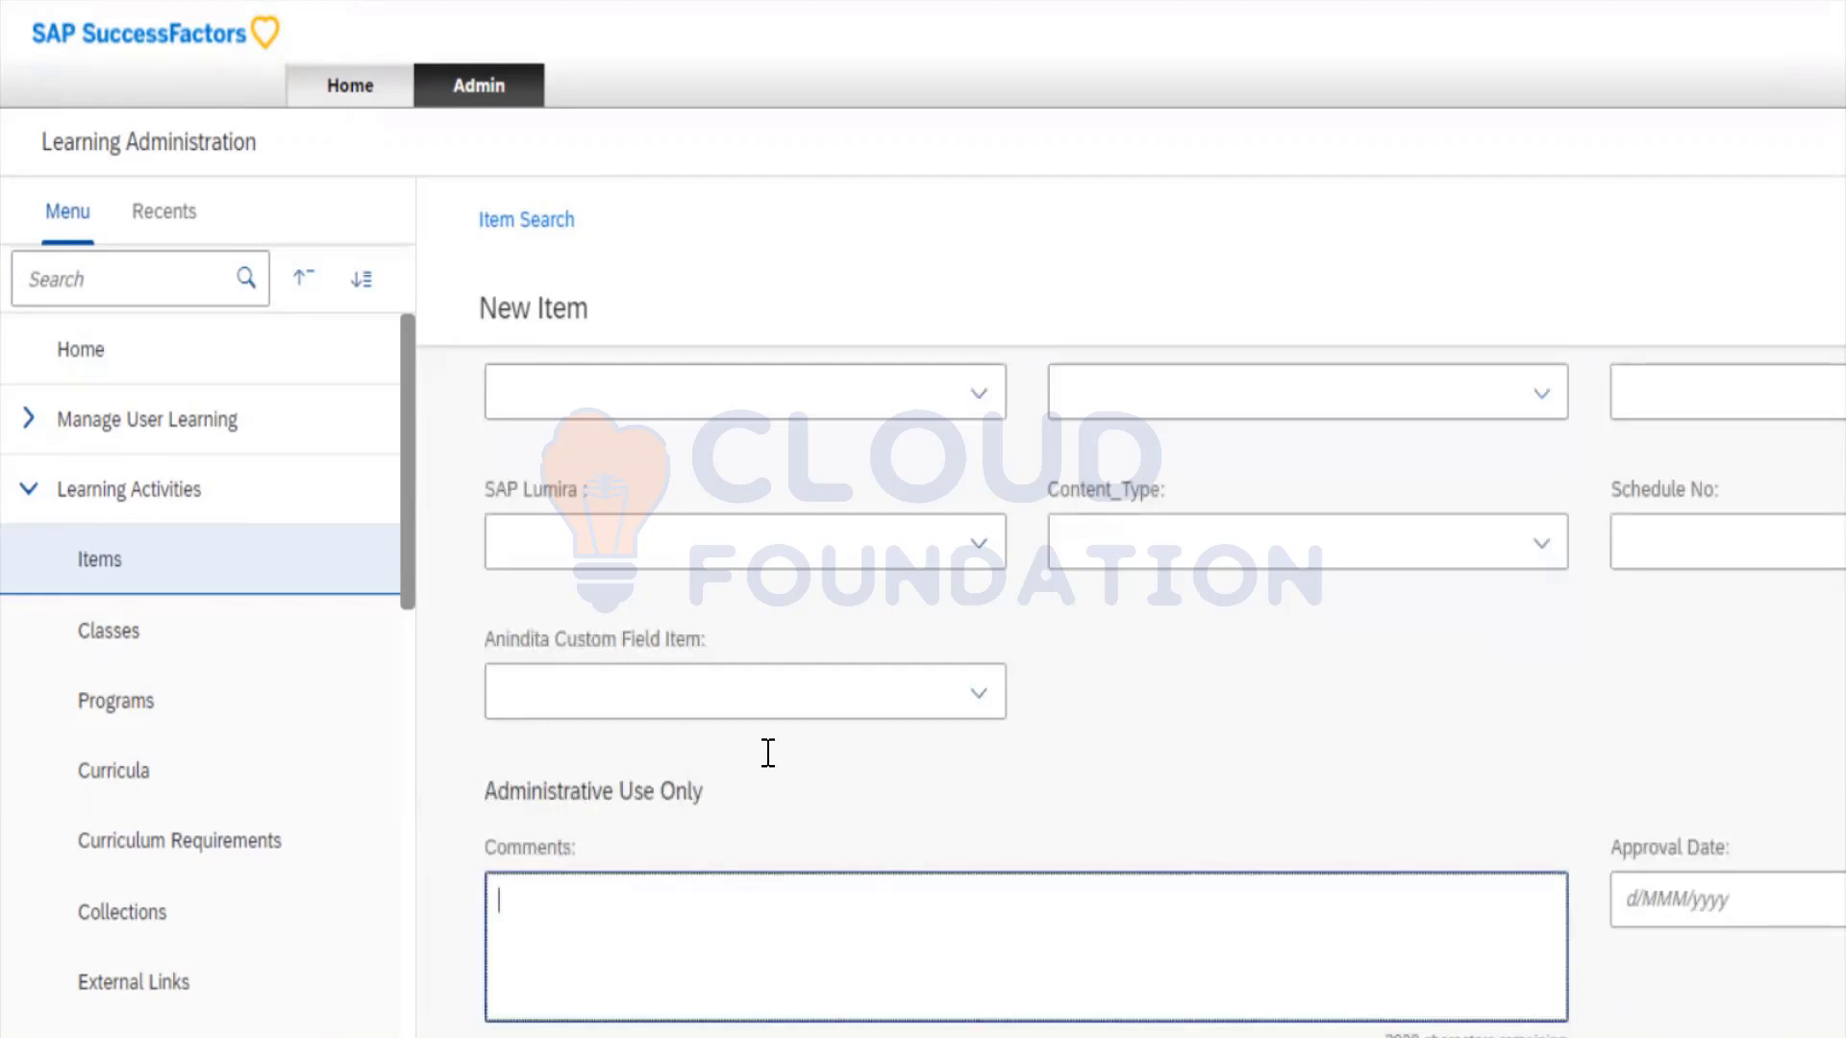
click(654, 679)
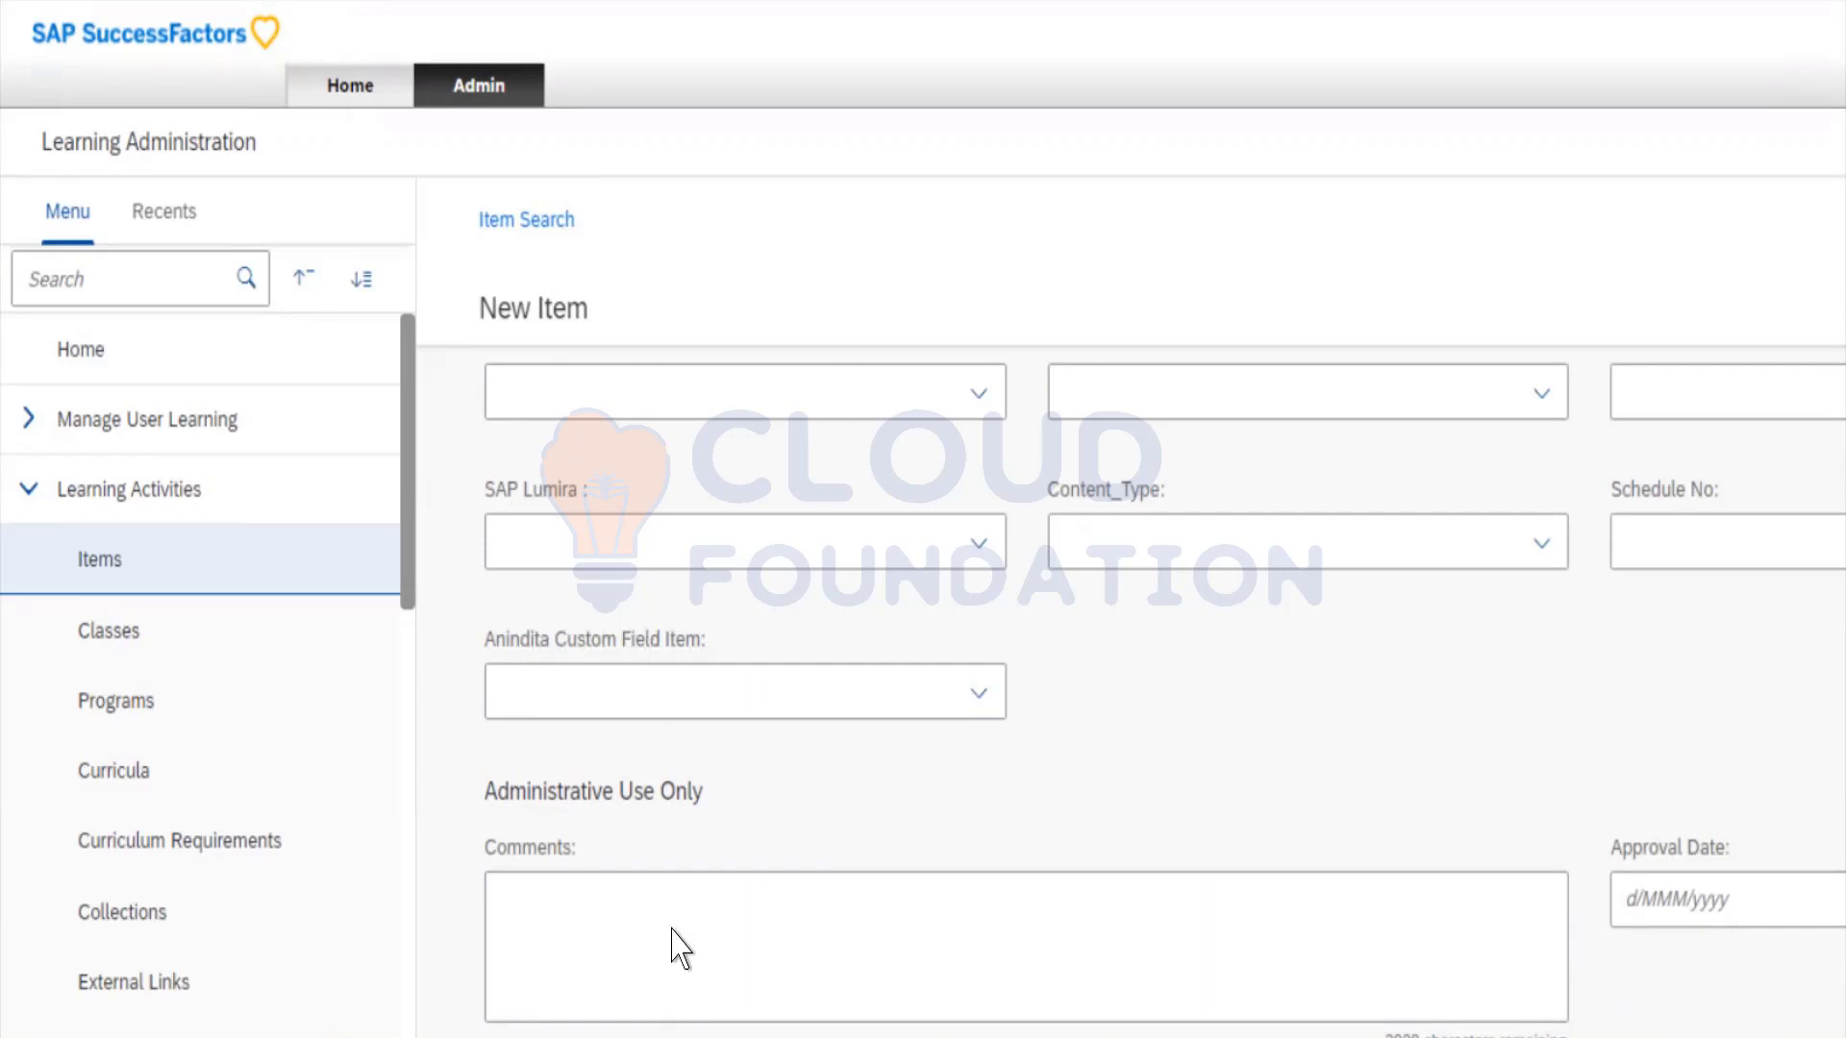
click(569, 848)
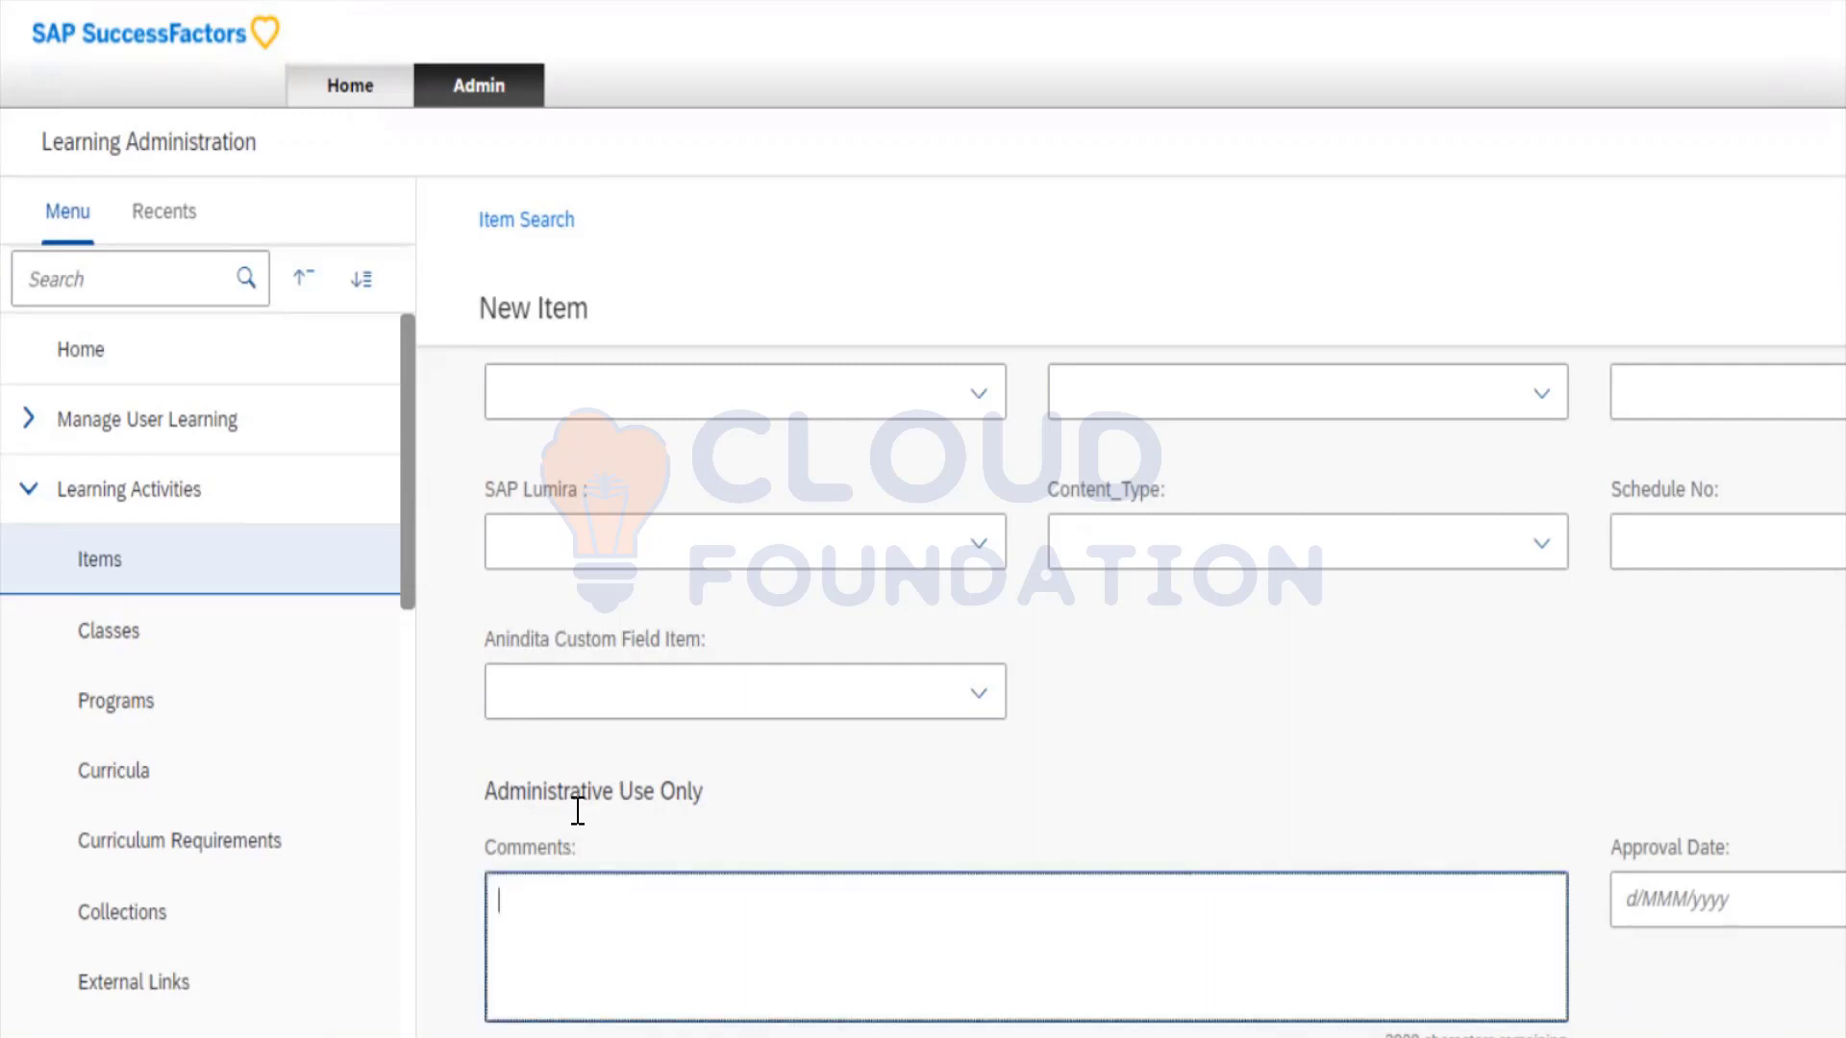
text(Test (This trainin)
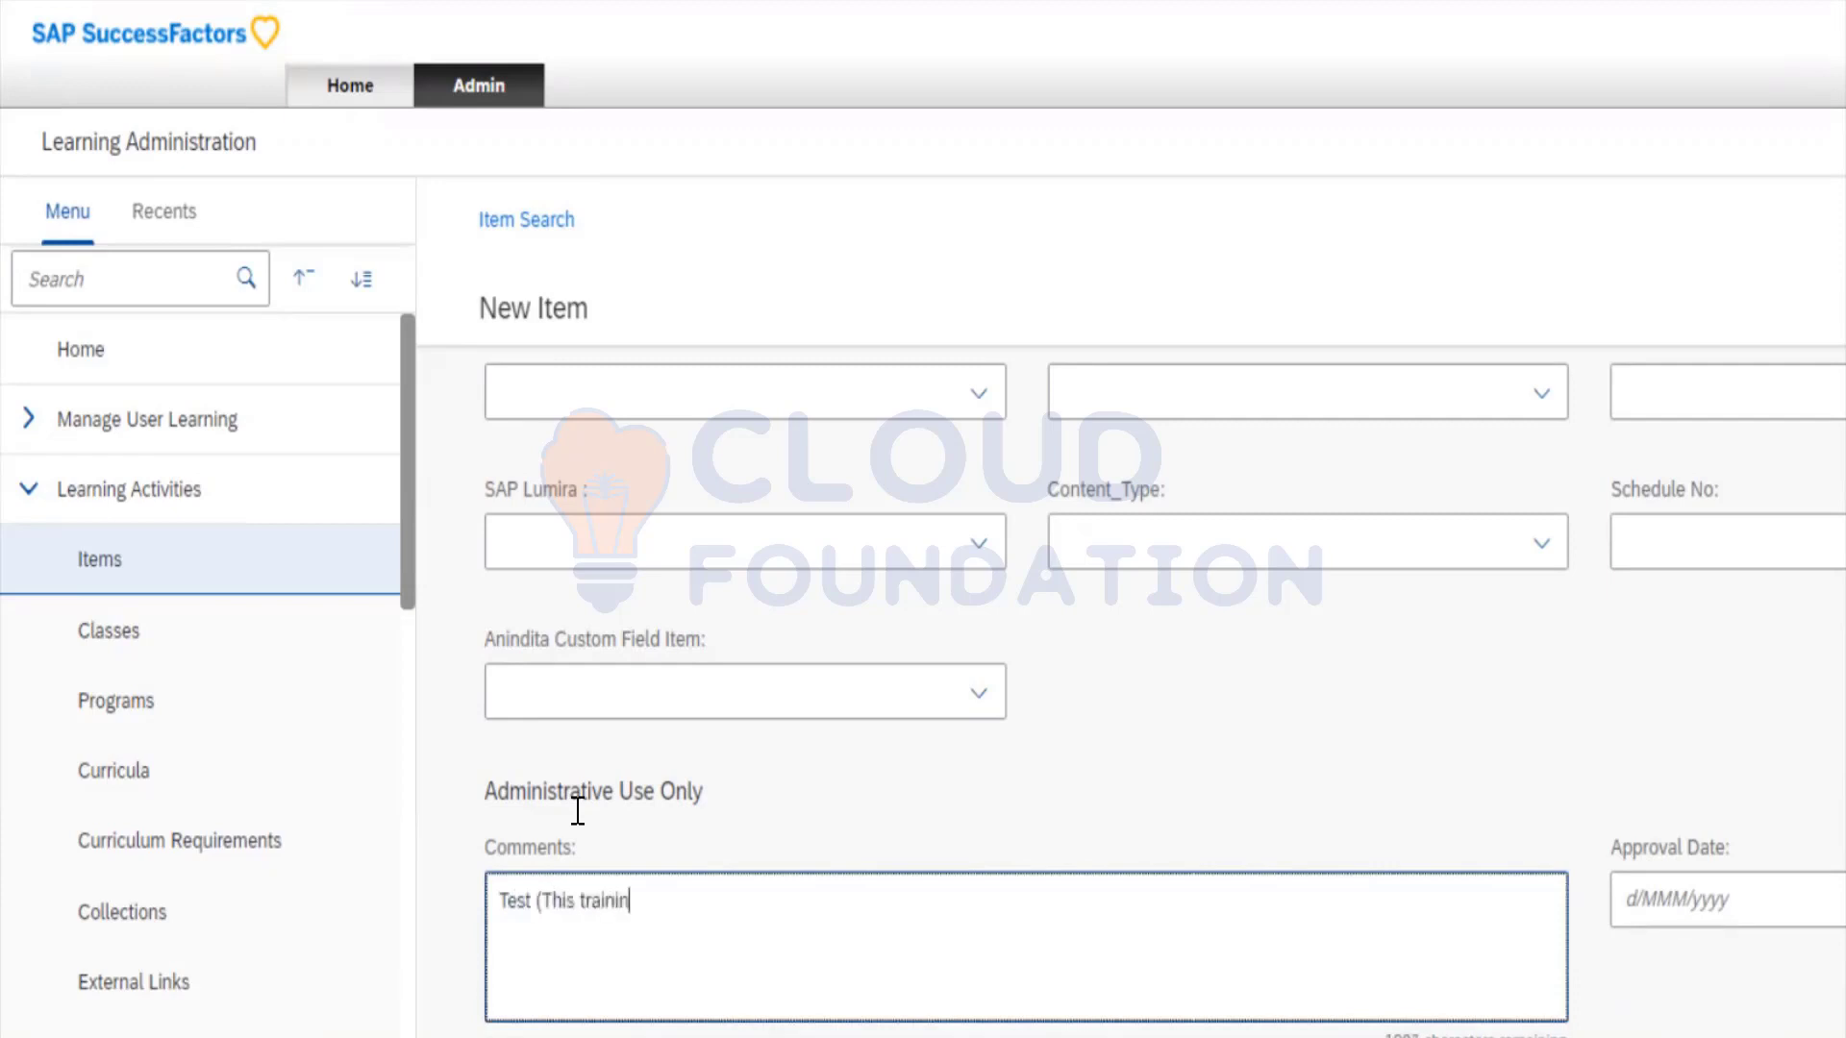
text(g was created for SAP))
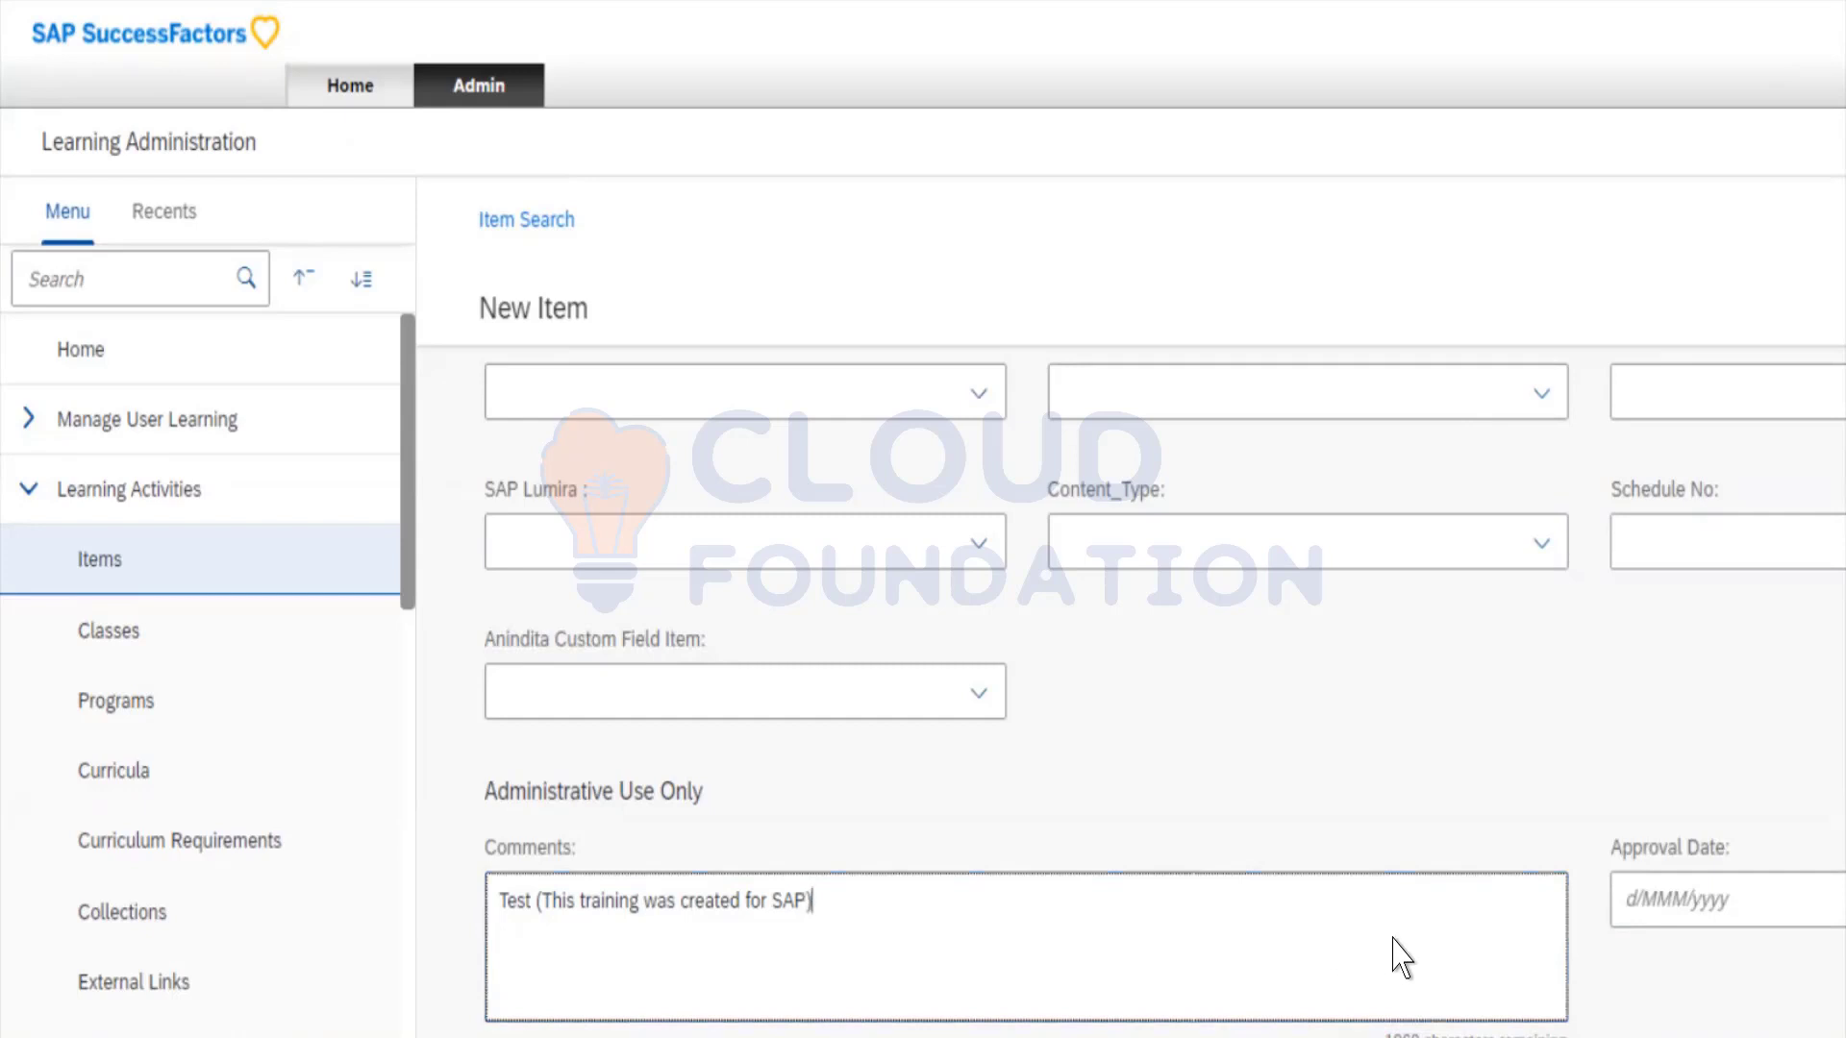
click(1678, 926)
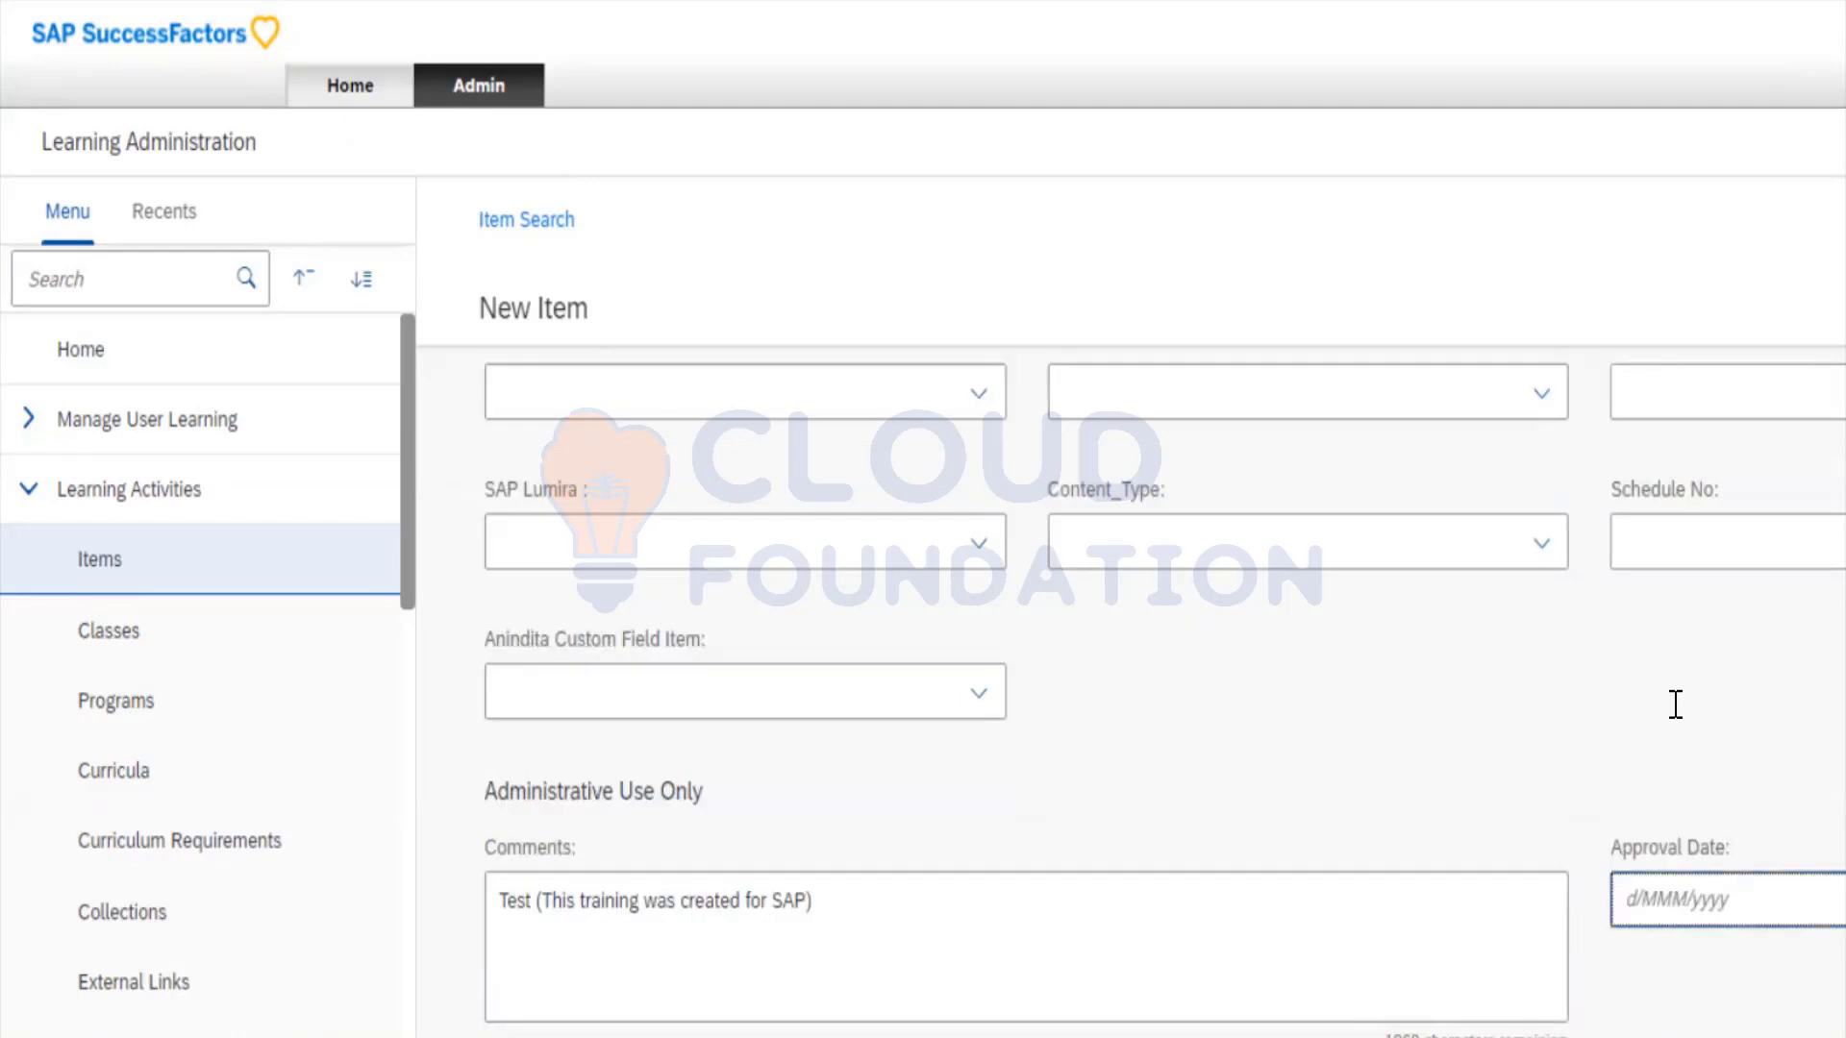
click(1488, 756)
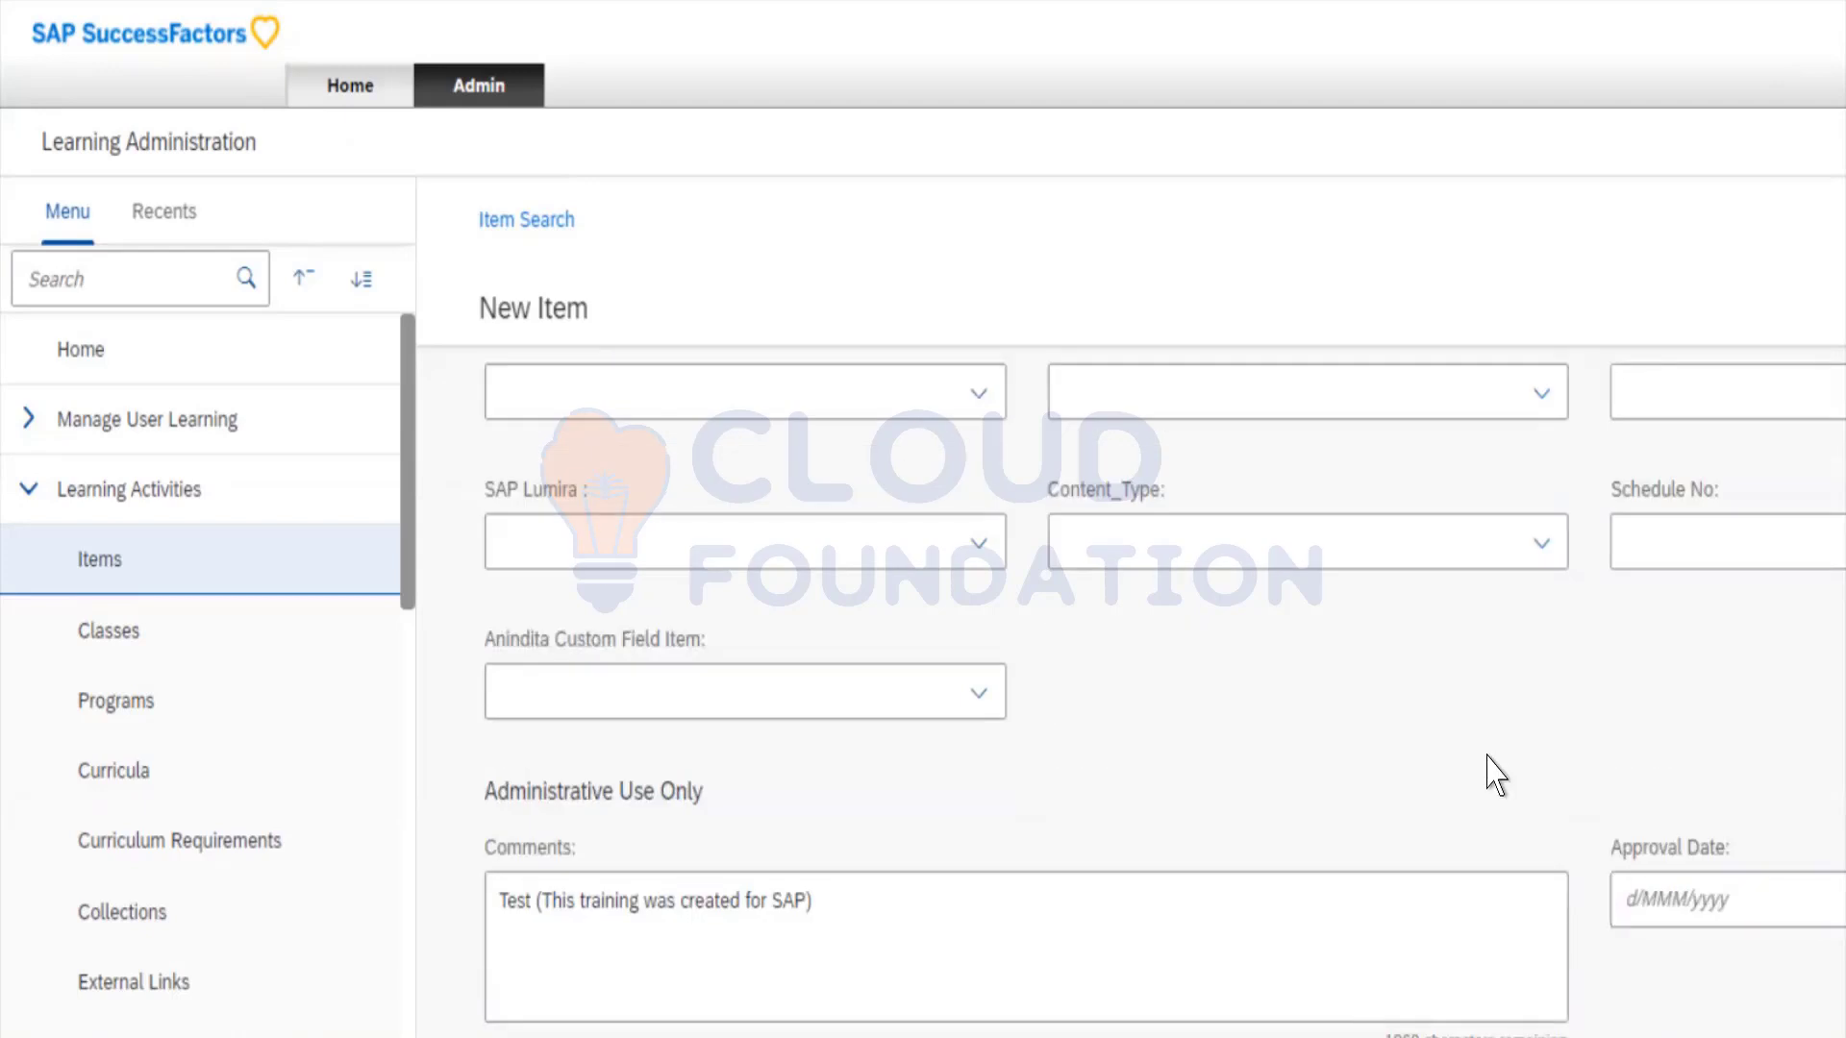
scroll(1488, 759, up, 15)
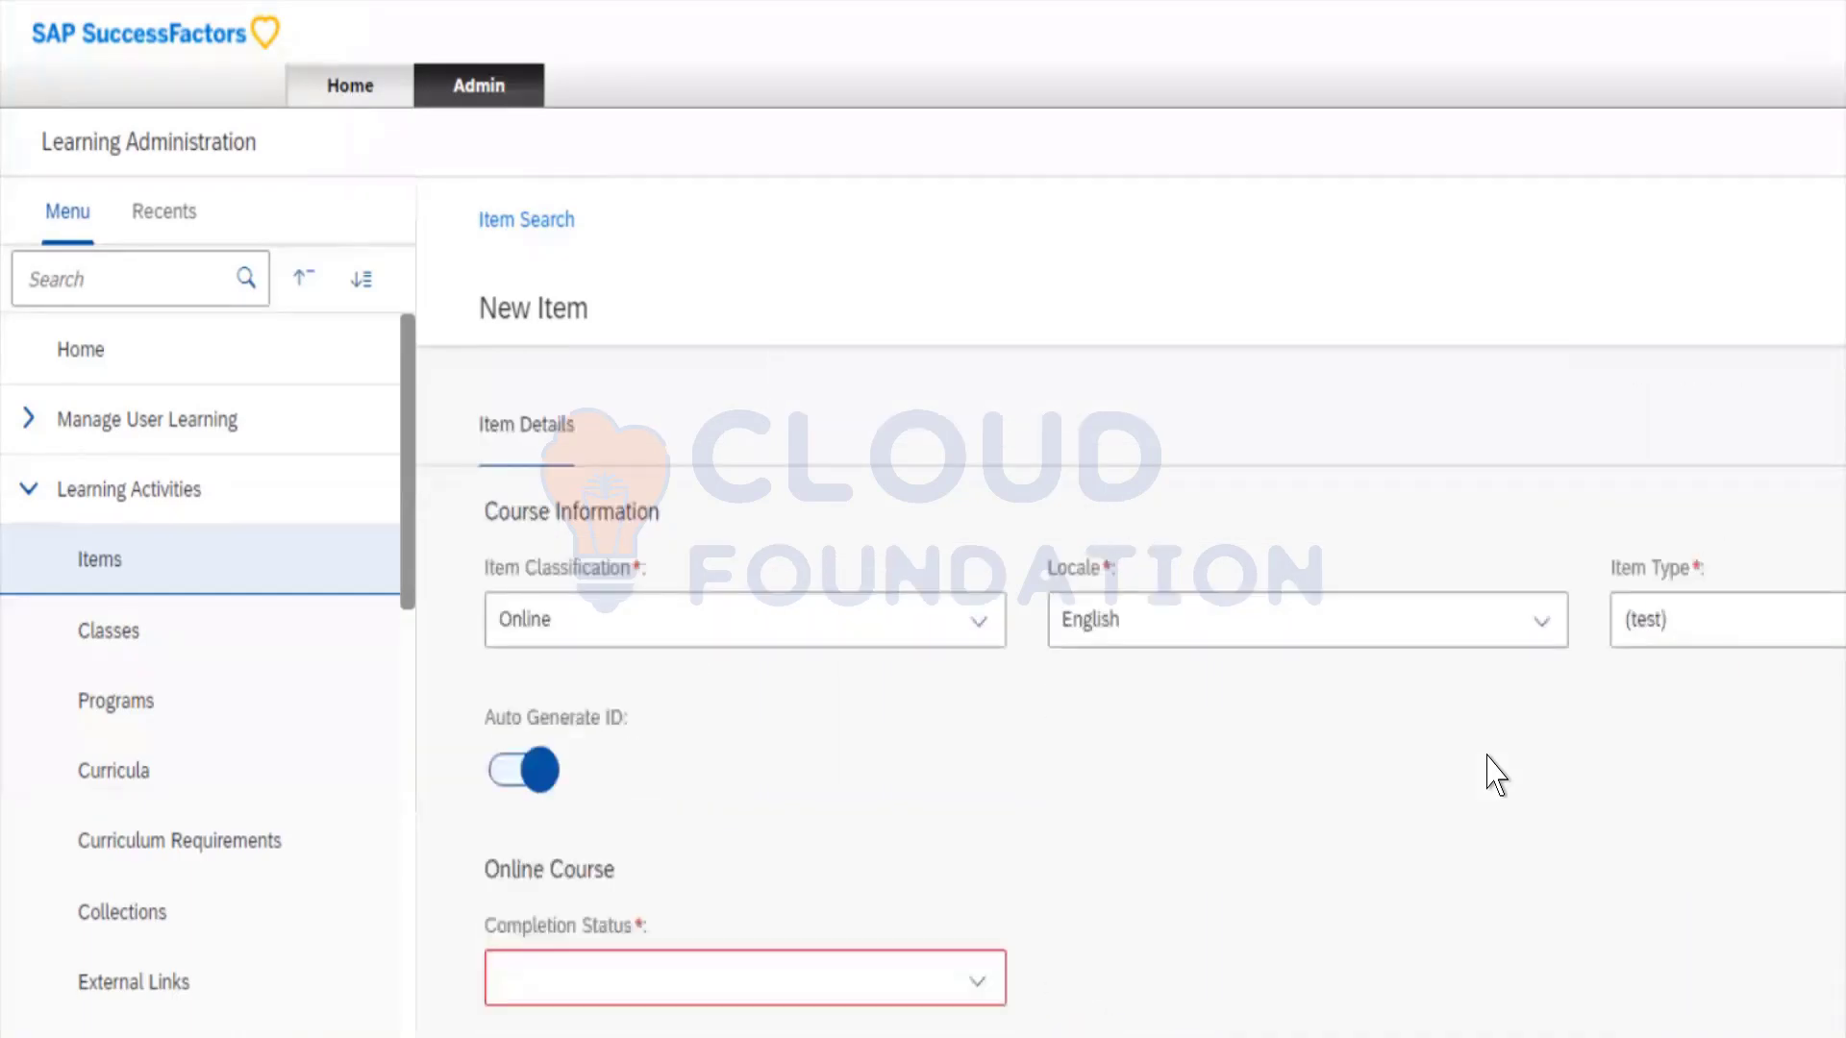
scroll(1488, 760, down, 15)
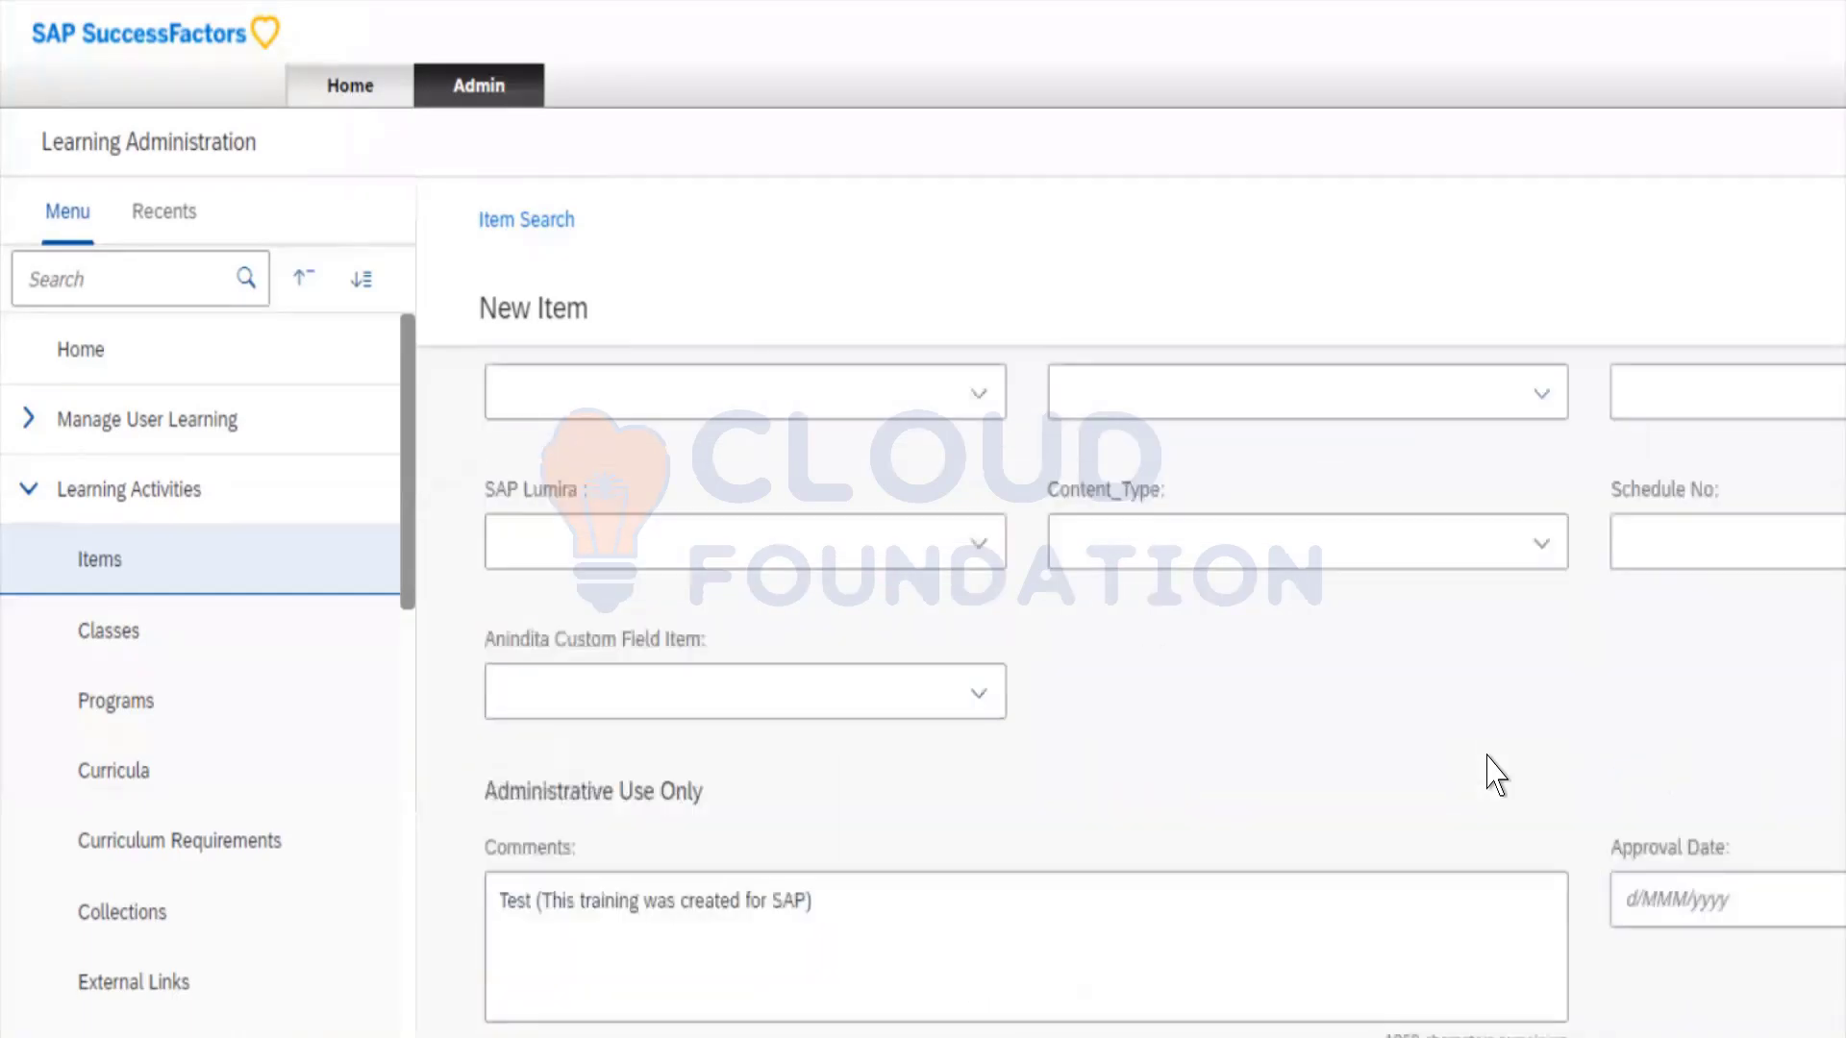
click(1620, 947)
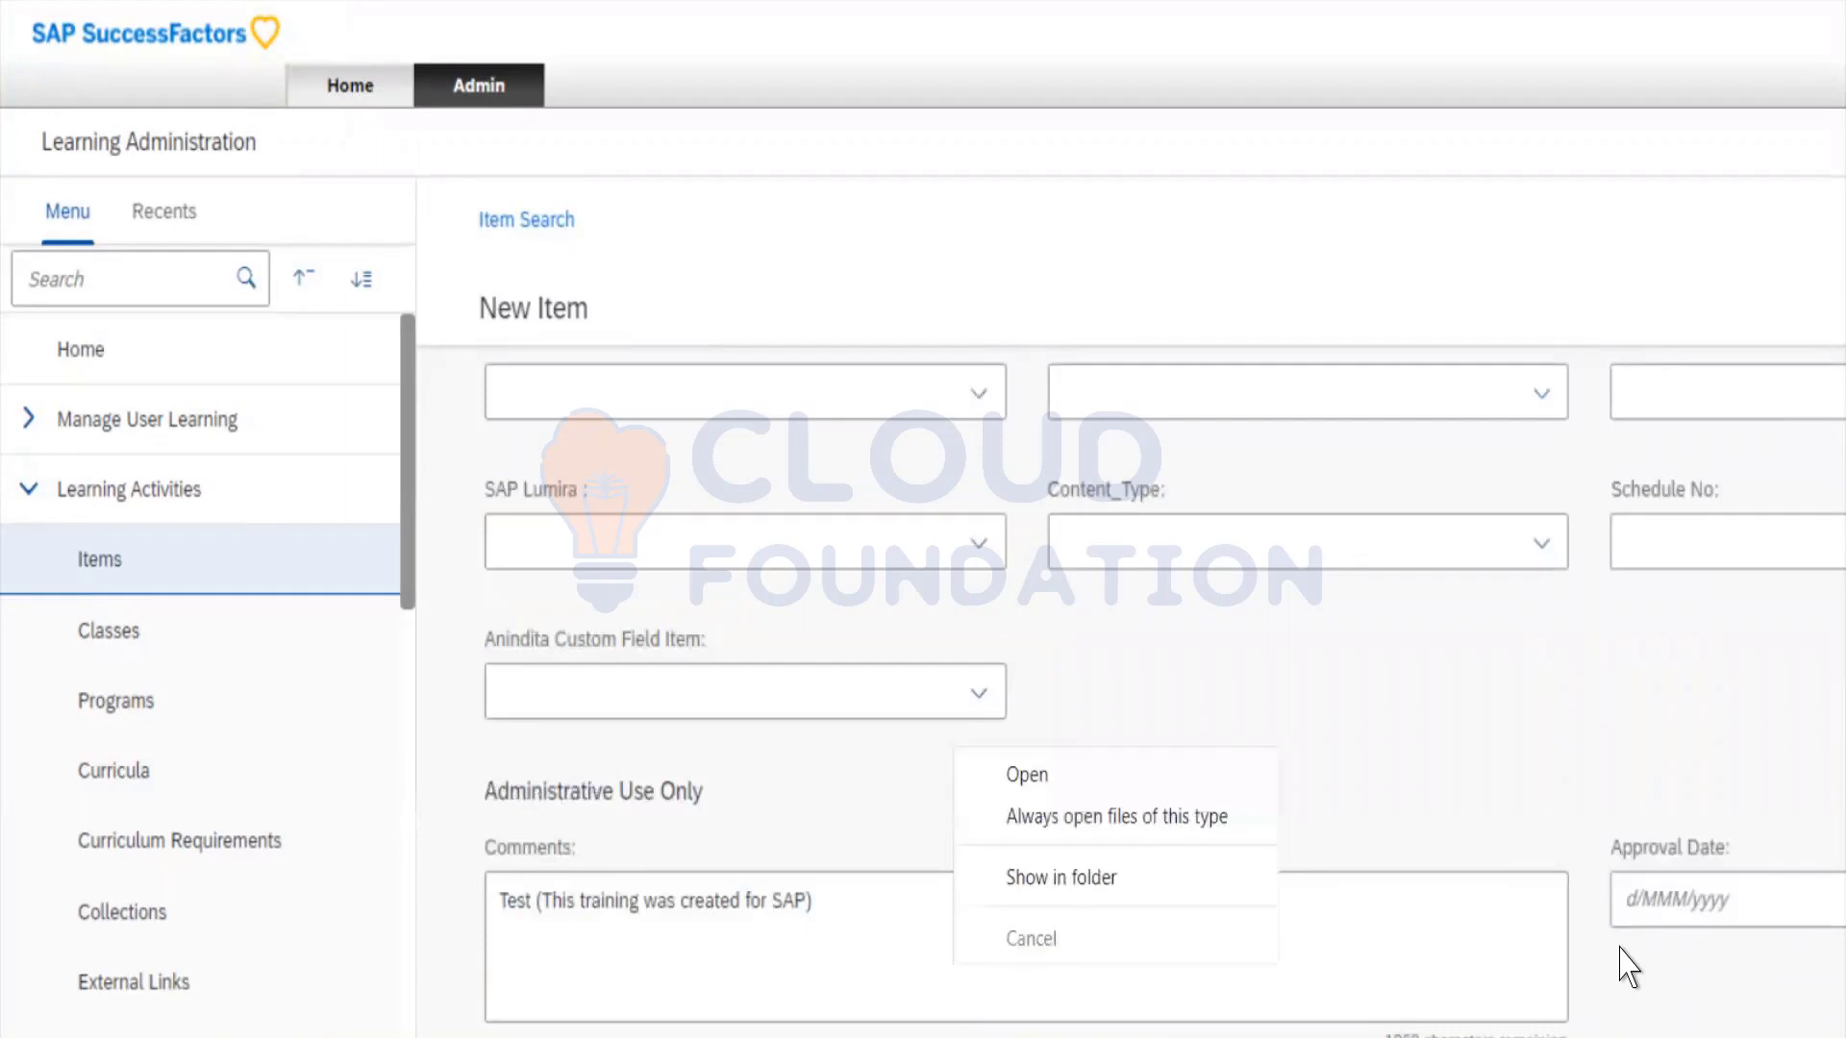
click(1440, 779)
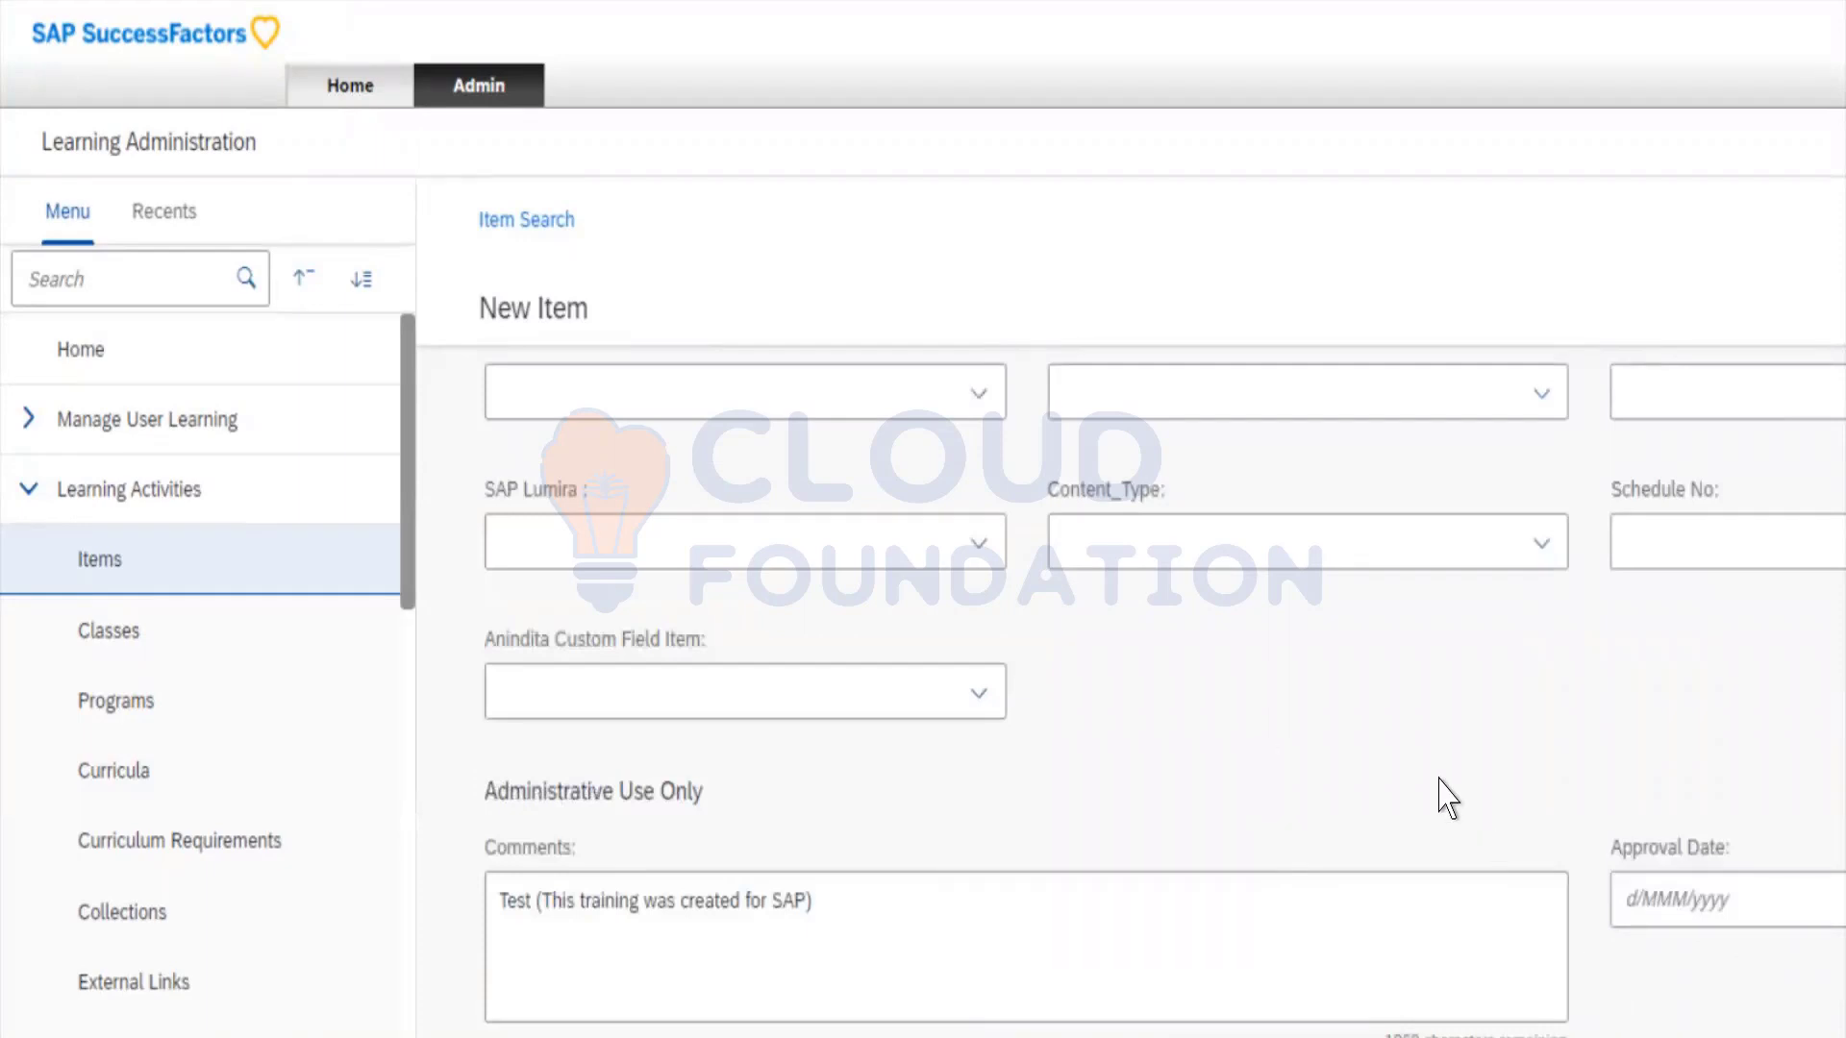
scroll(1654, 957, up, 3)
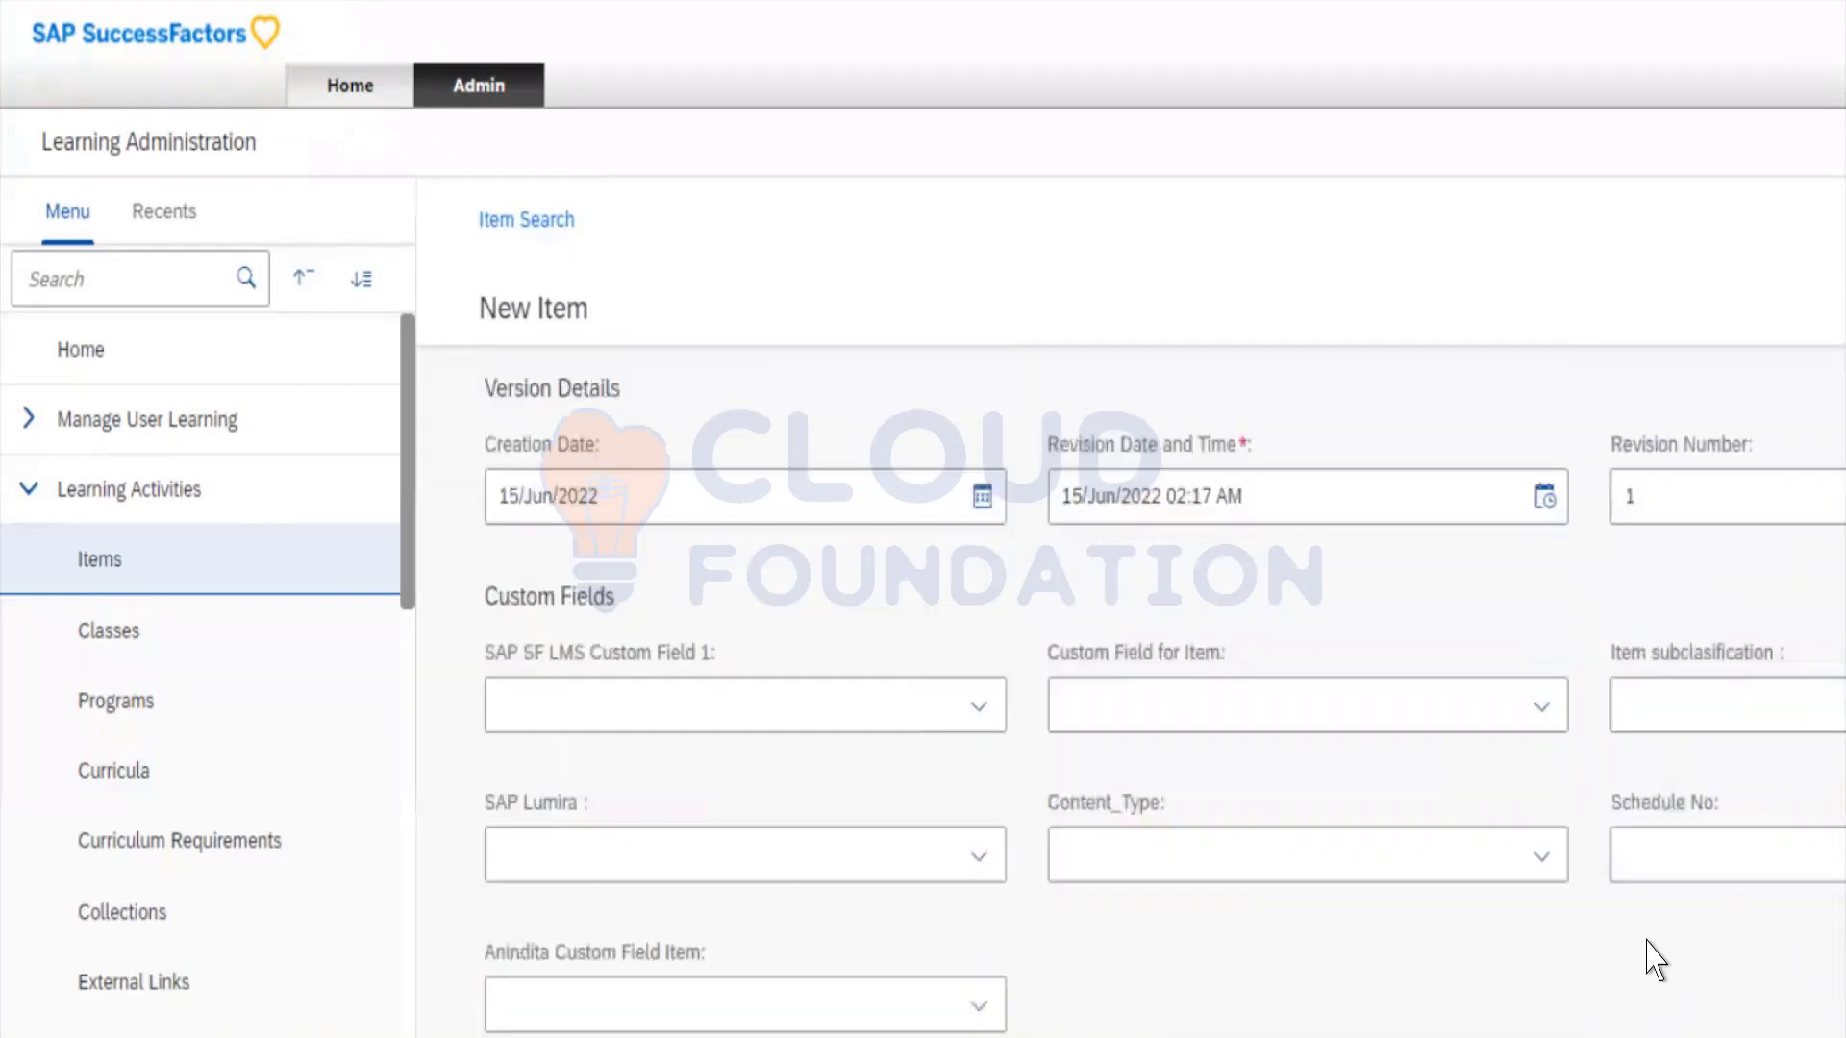